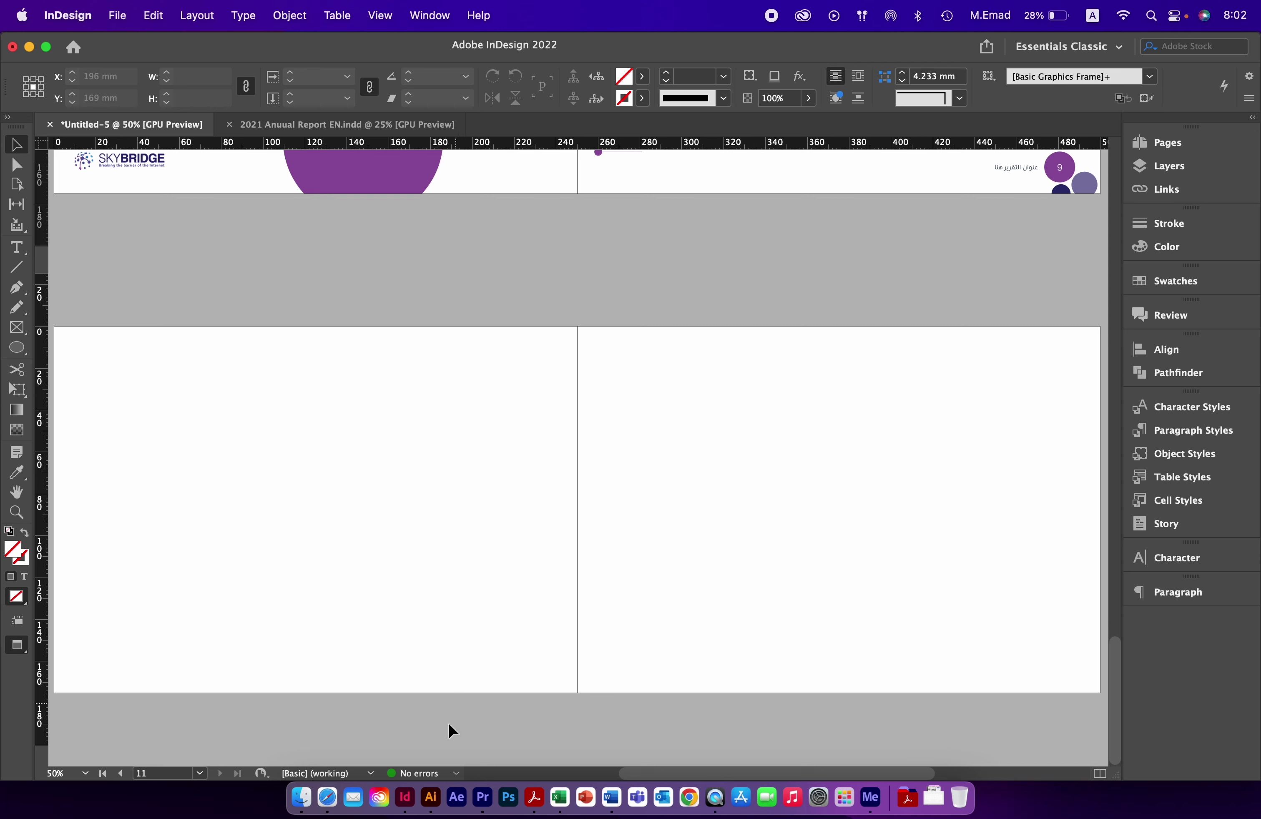
Switch from InDesign to Illustrator and select the Line Graph Tool.
click(428, 794)
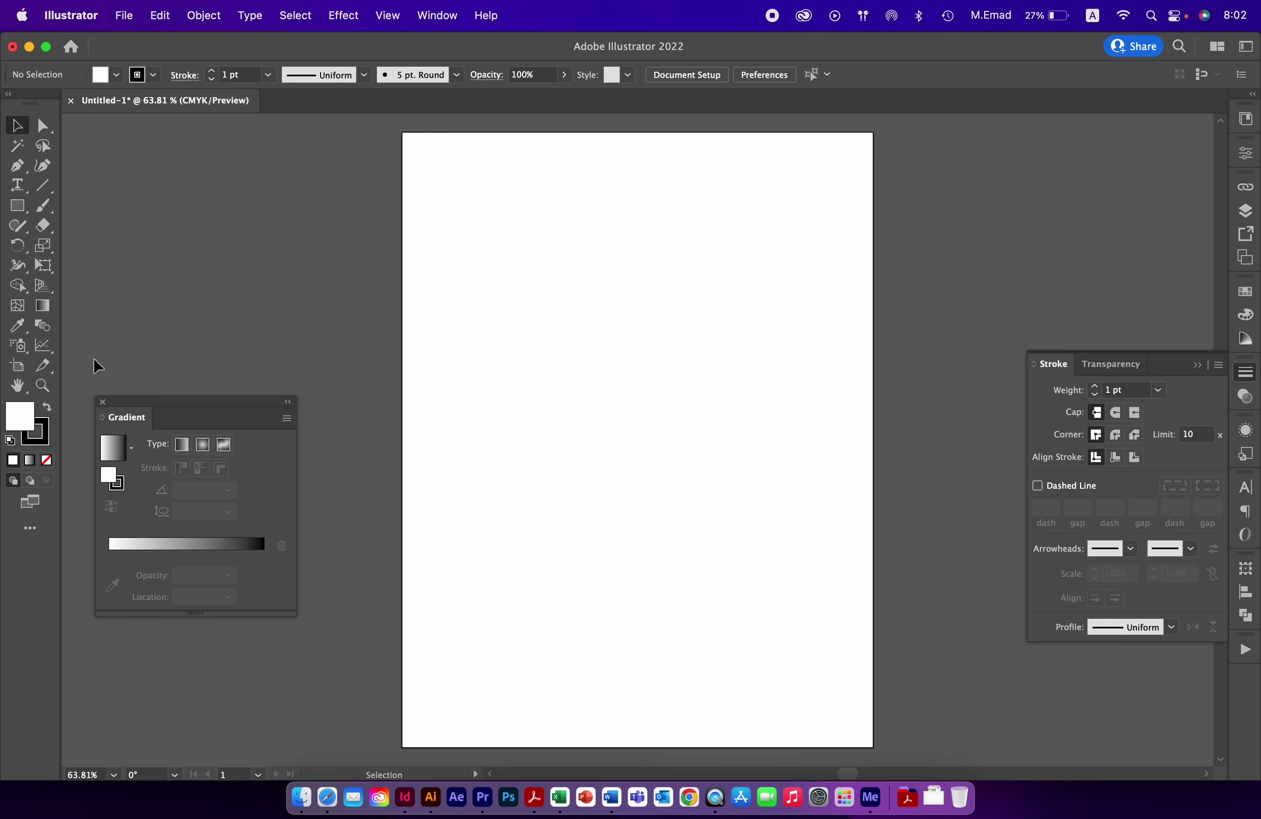
click(46, 349)
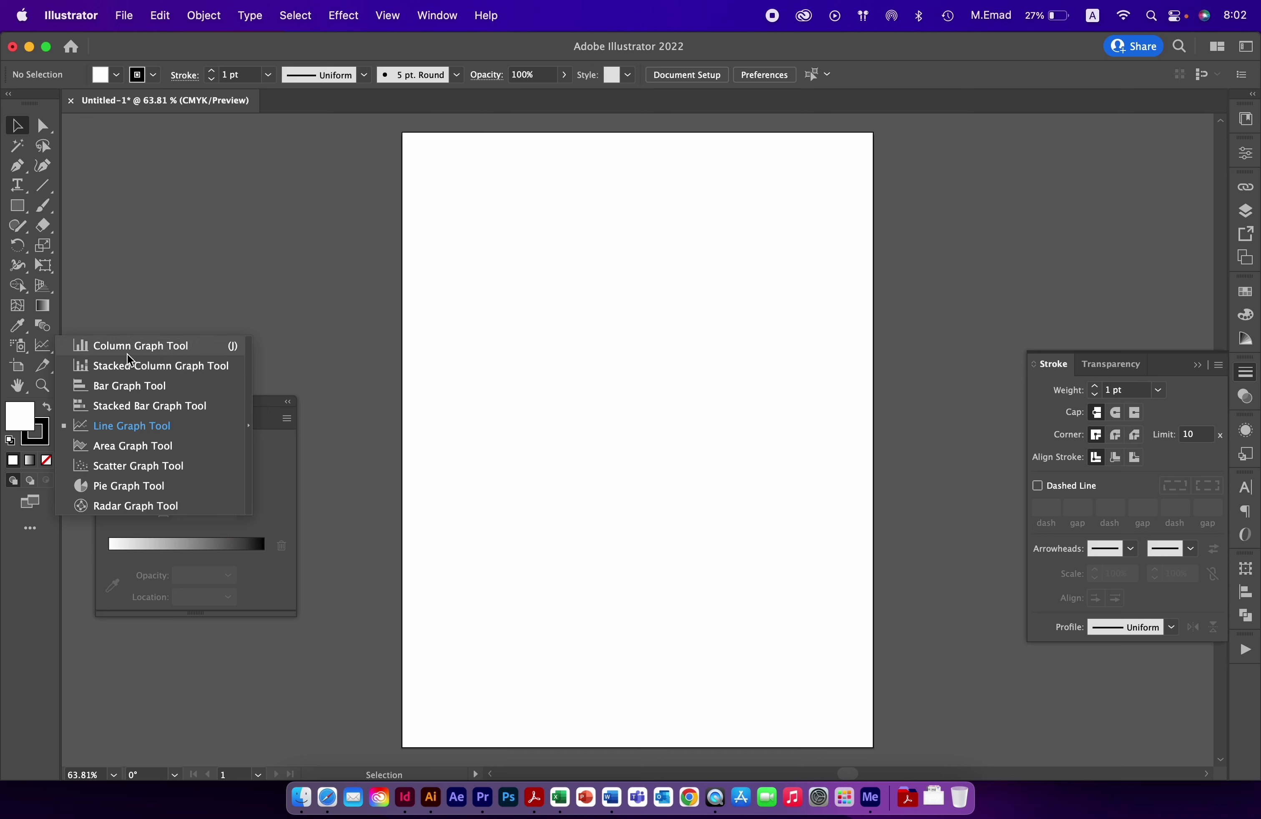
click(114, 433)
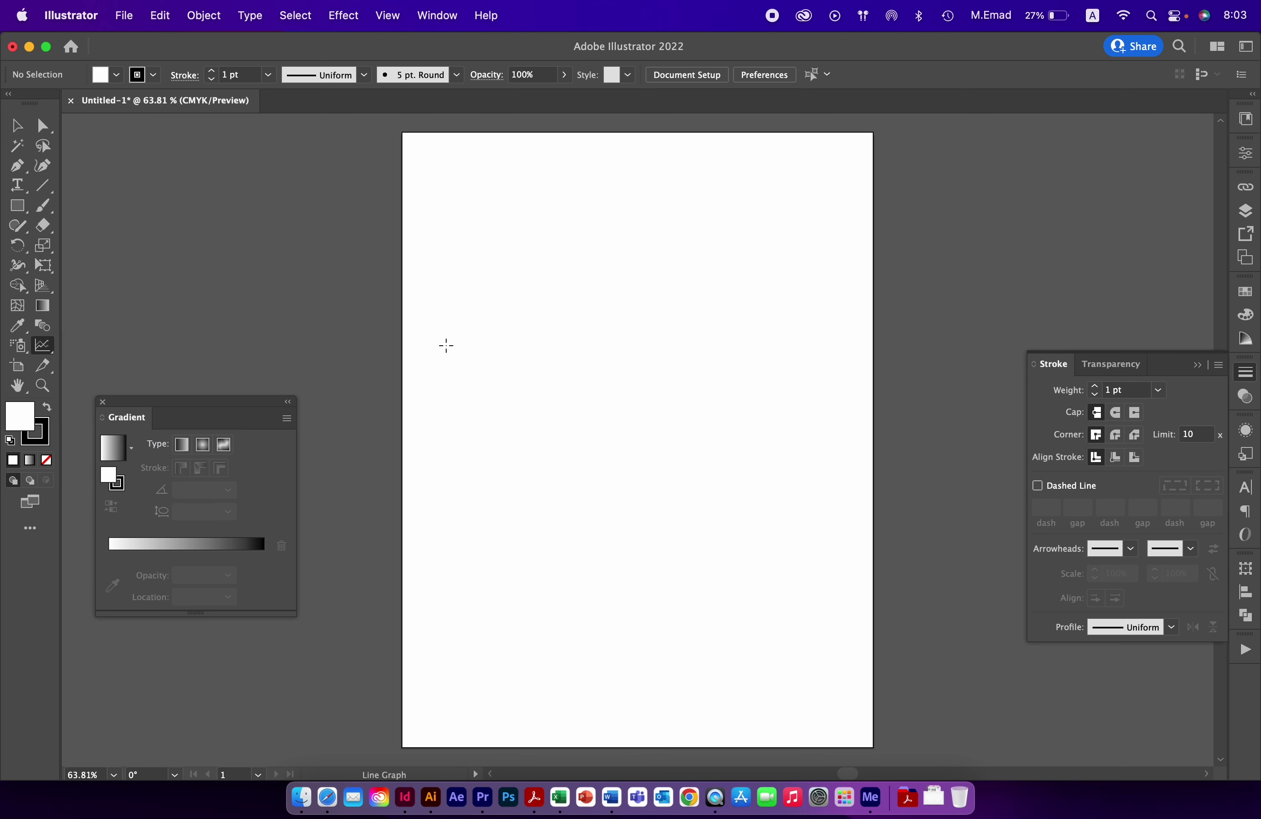
Drag out a line graph frame on the artboard and reposition and enlarge its data sheet.
drag(446, 346, 830, 587)
drag(583, 201, 622, 191)
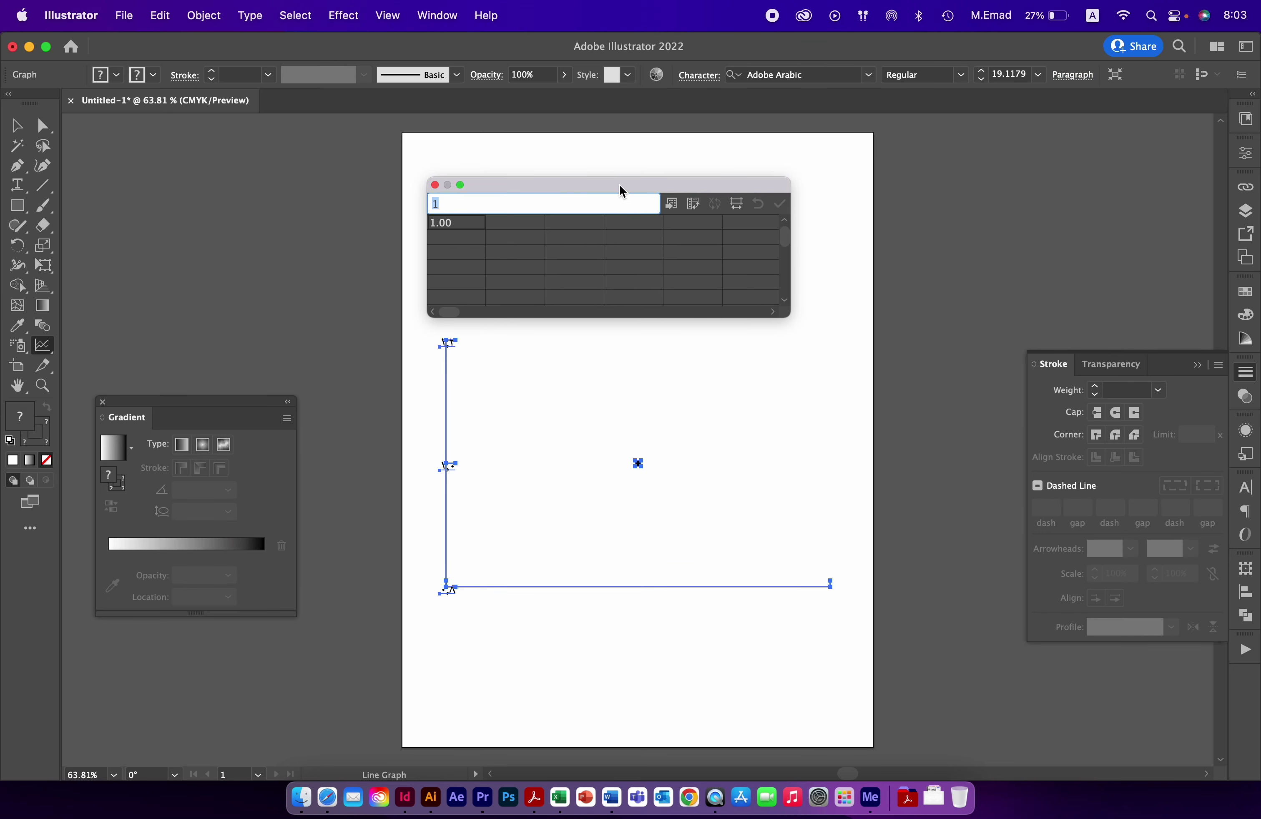
drag(791, 317, 853, 333)
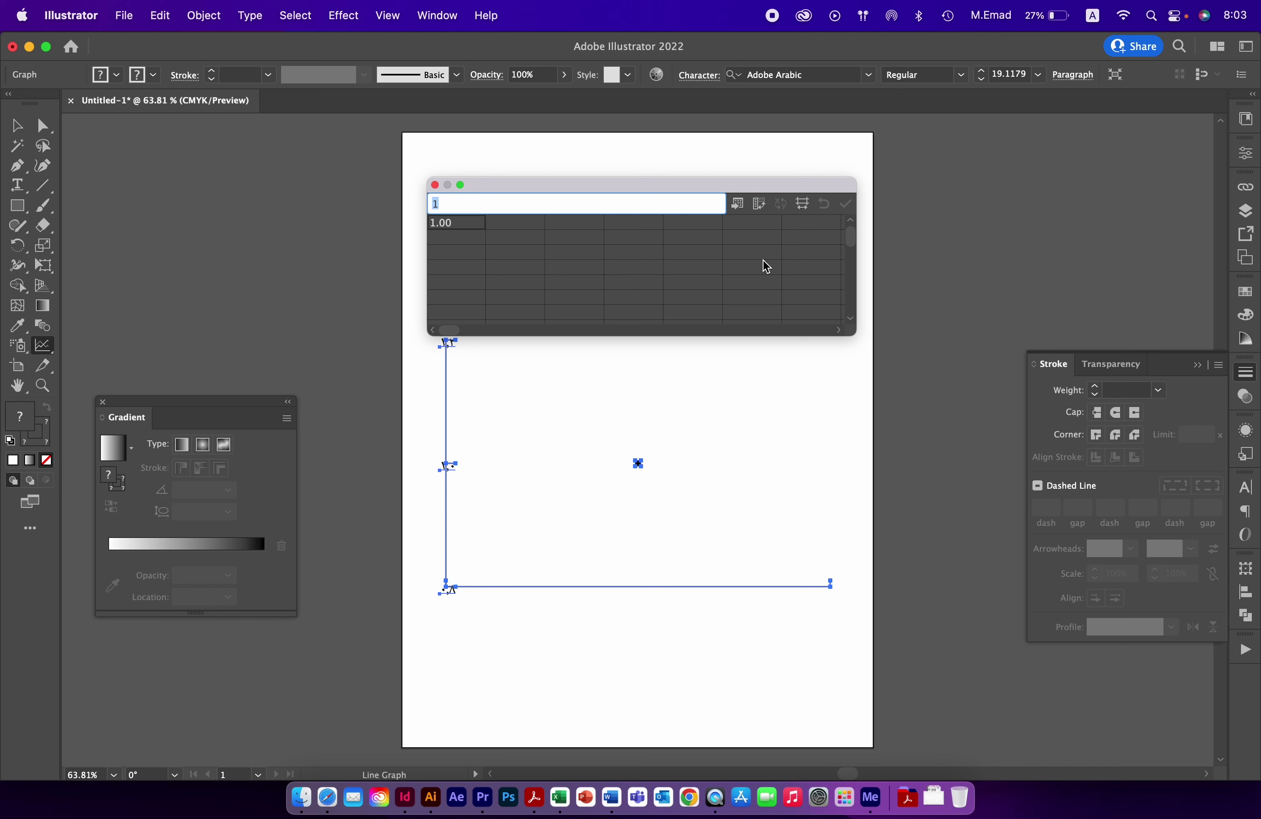
Copy the month names and values in A2:C13 of the Chart workbook and return to Illustrator.
click(555, 787)
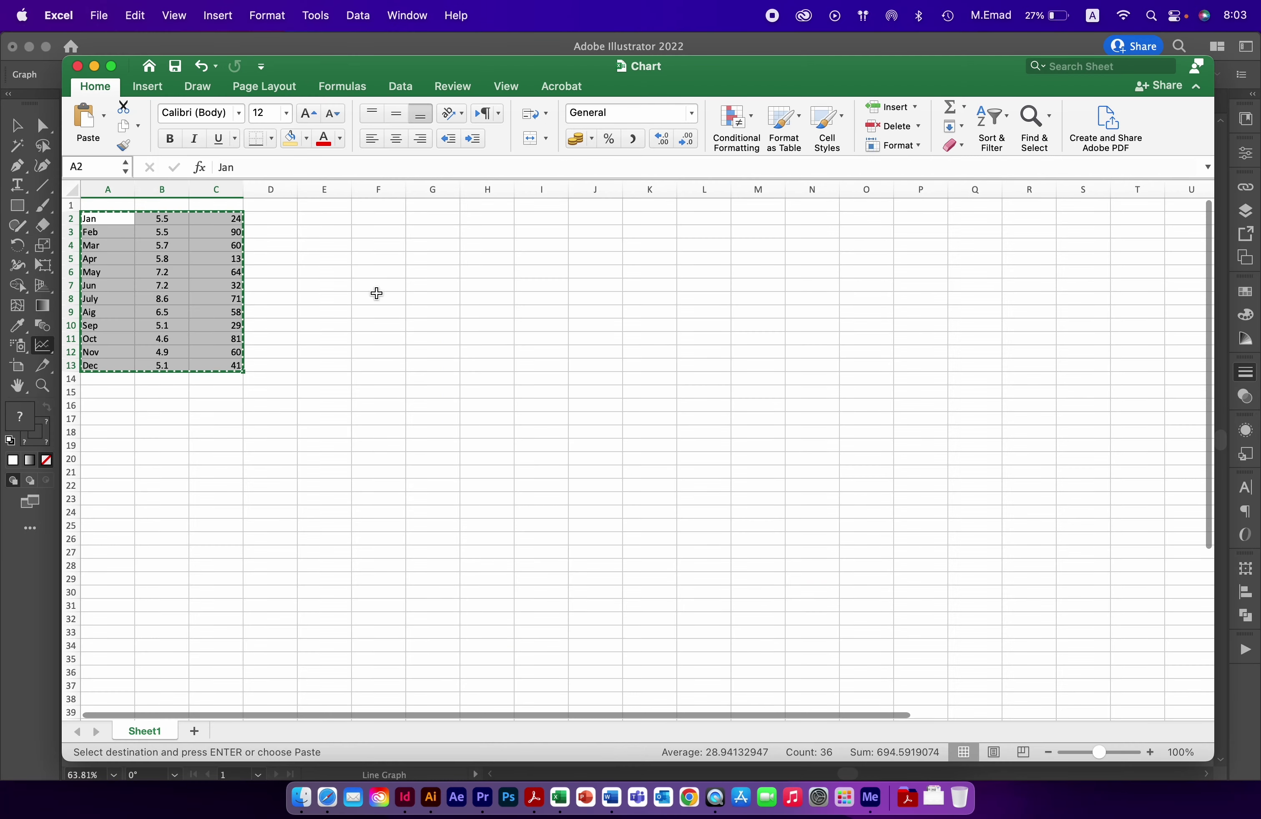
click(266, 238)
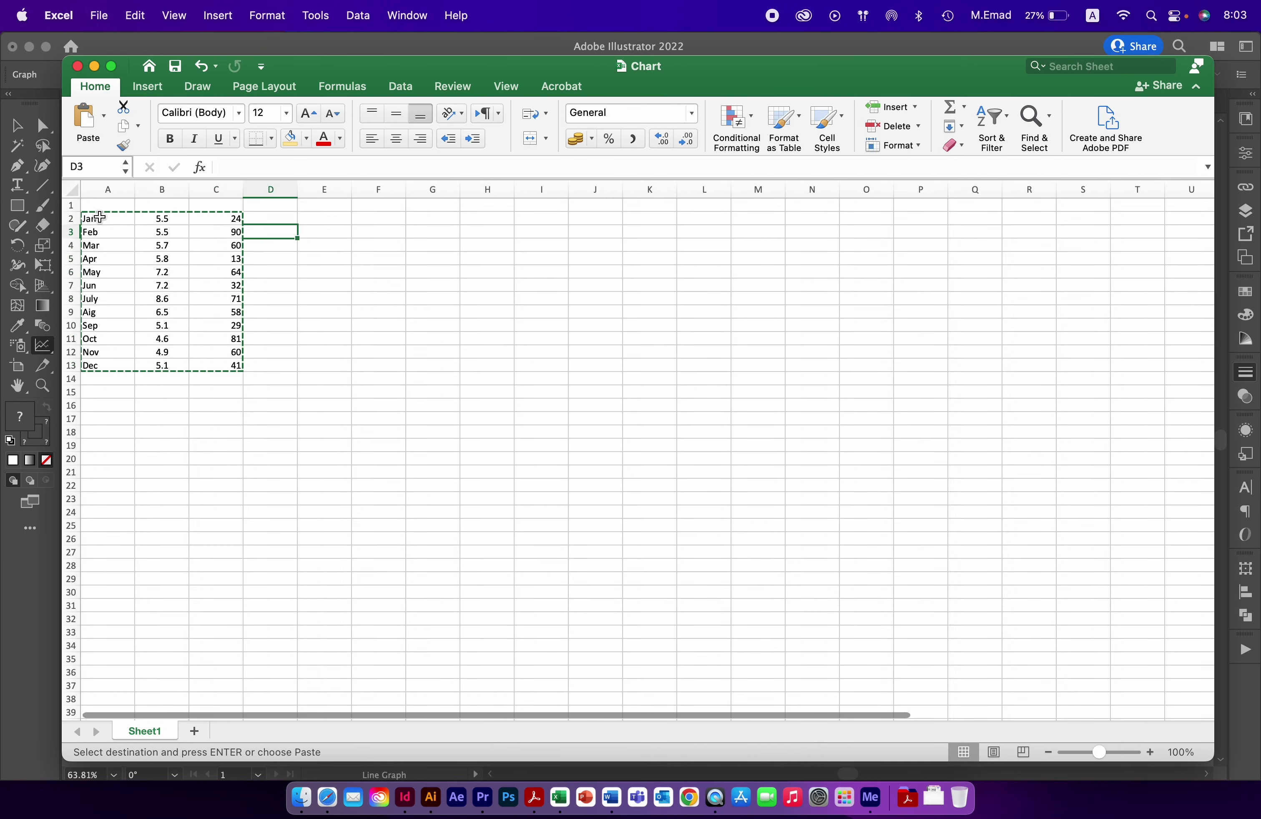
mouse_move(101, 218)
mouse_down()
mouse_move(210, 222)
mouse_move(219, 368)
mouse_up()
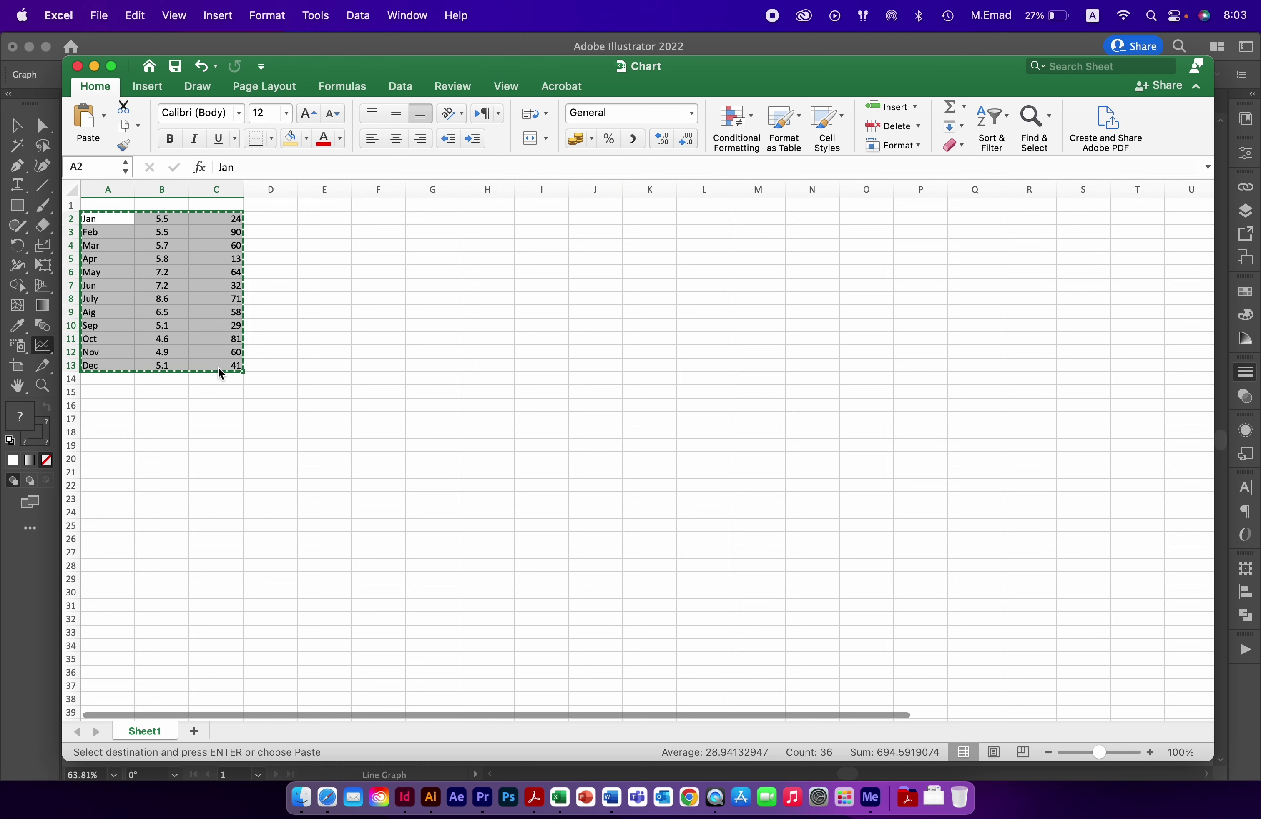
key(super+Tab)
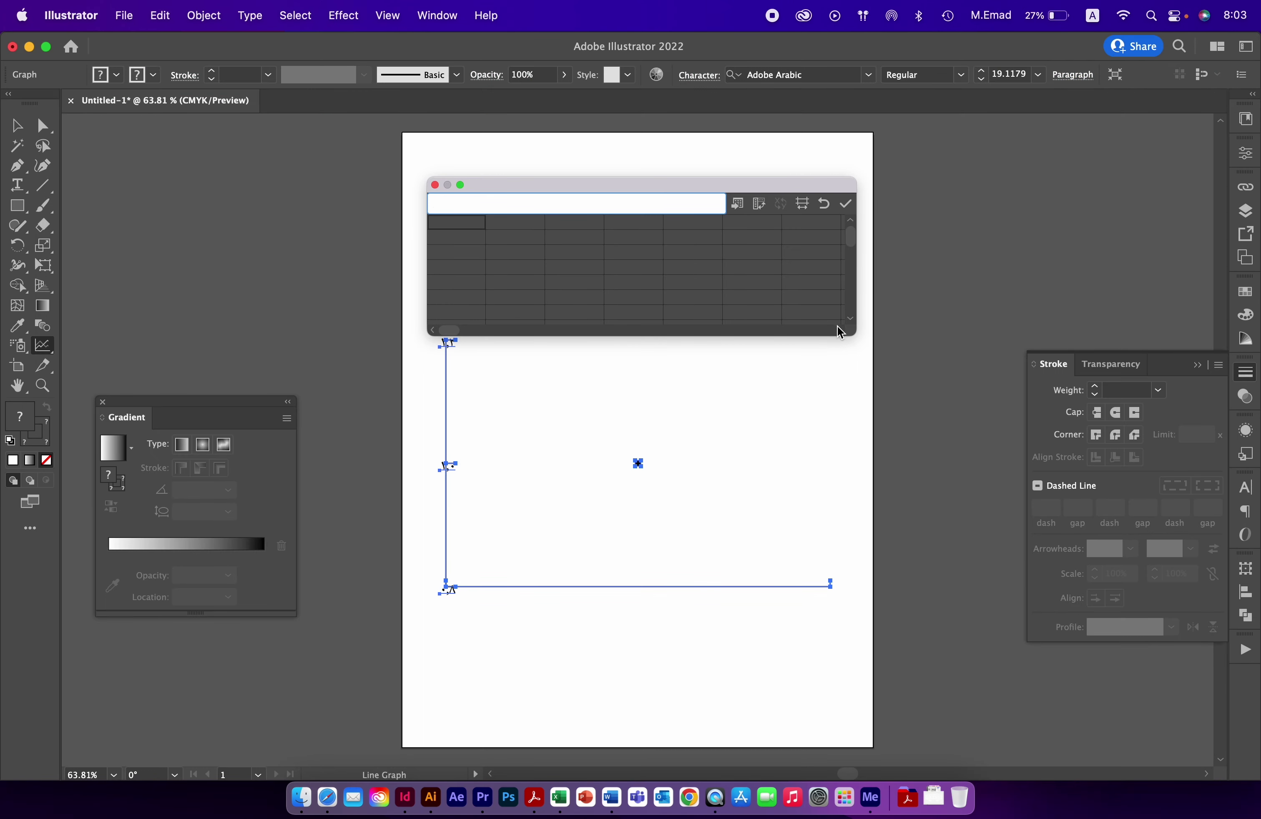
Paste the Jan–Dec figures into the graph data sheet and apply them to the graph.
drag(848, 334, 849, 394)
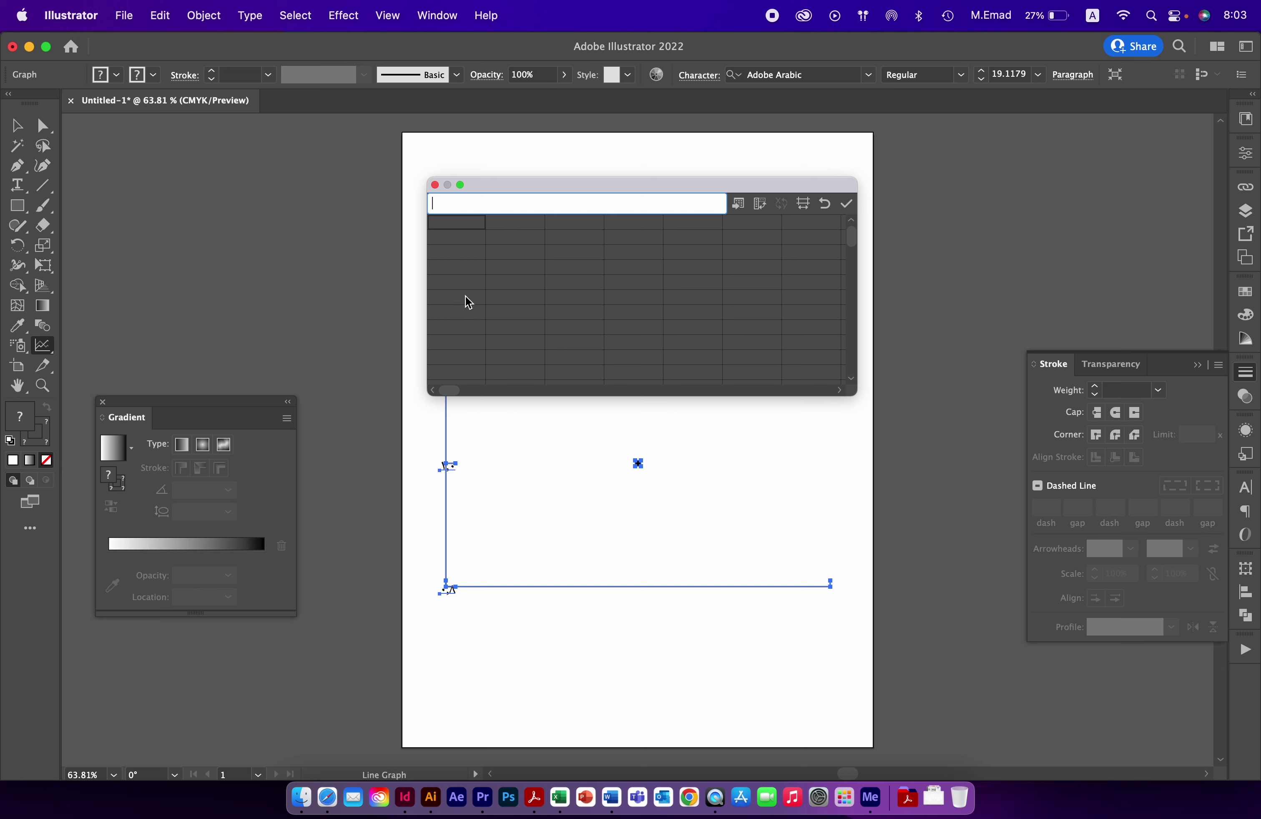
drag(513, 183, 513, 138)
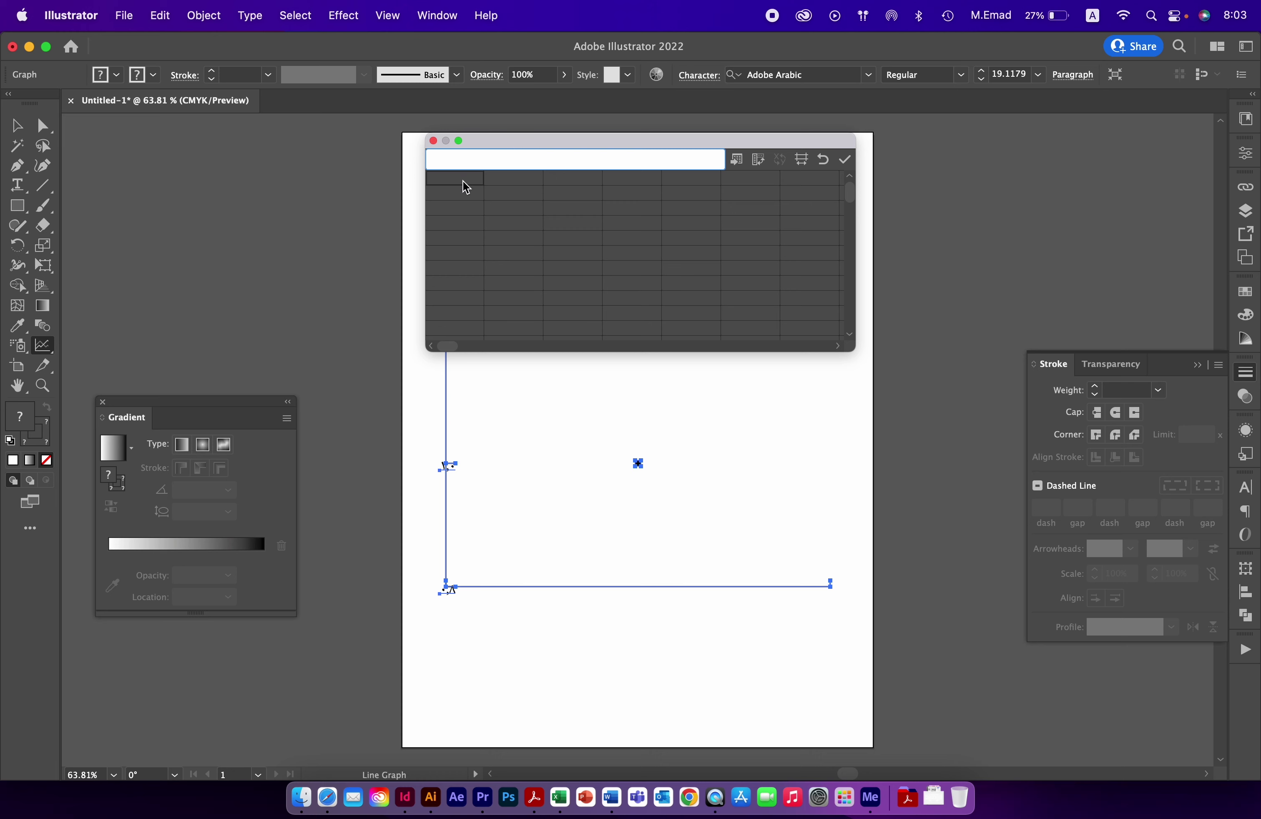
key(super+v)
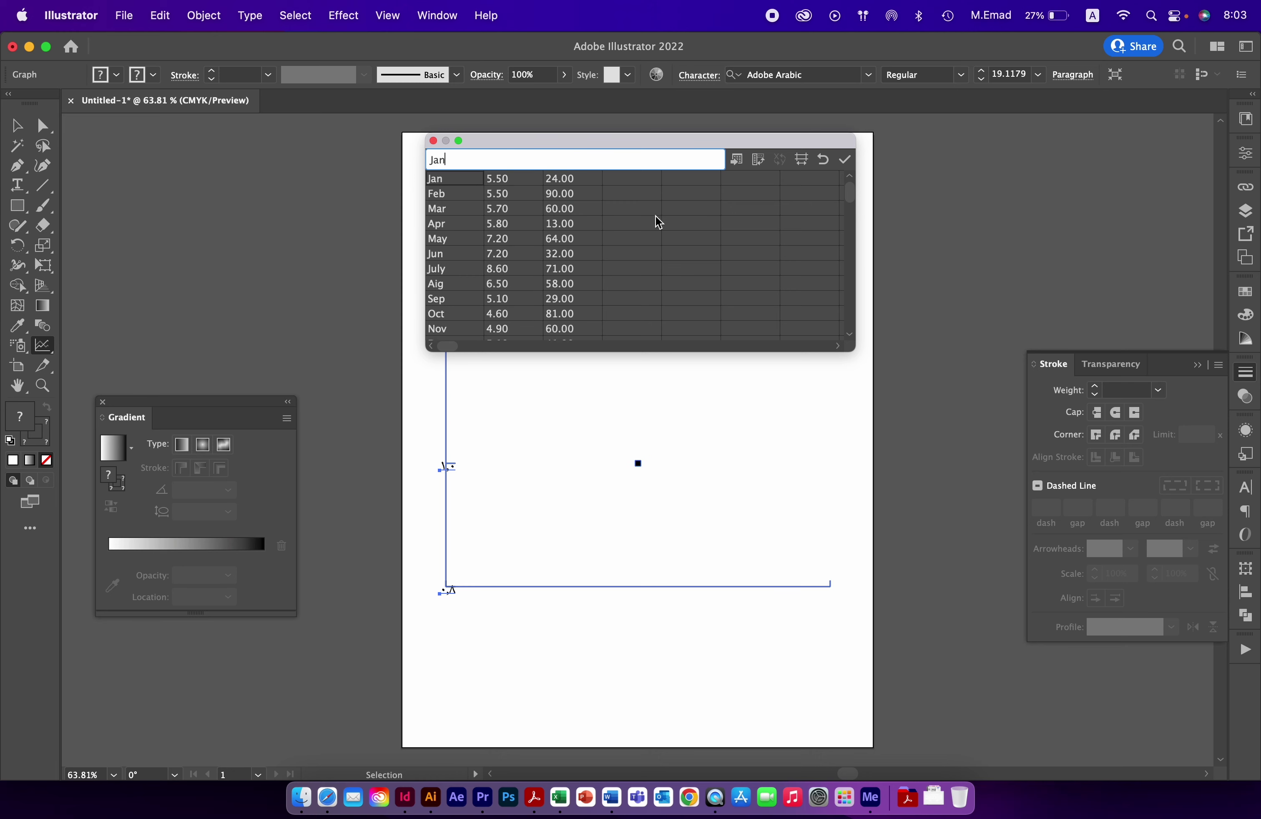
click(846, 161)
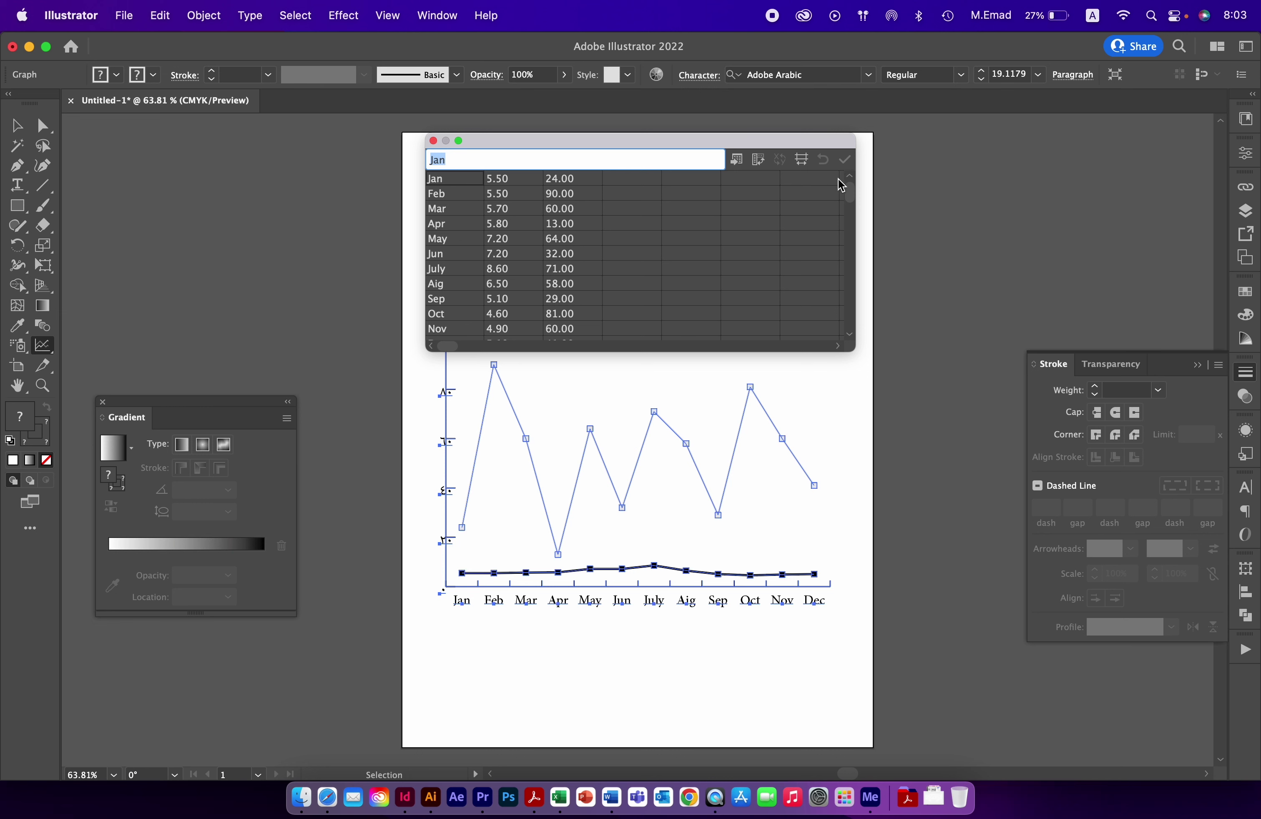
mouse_move(726, 141)
mouse_down()
mouse_move(793, 568)
mouse_move(393, 199)
mouse_move(386, 154)
mouse_up()
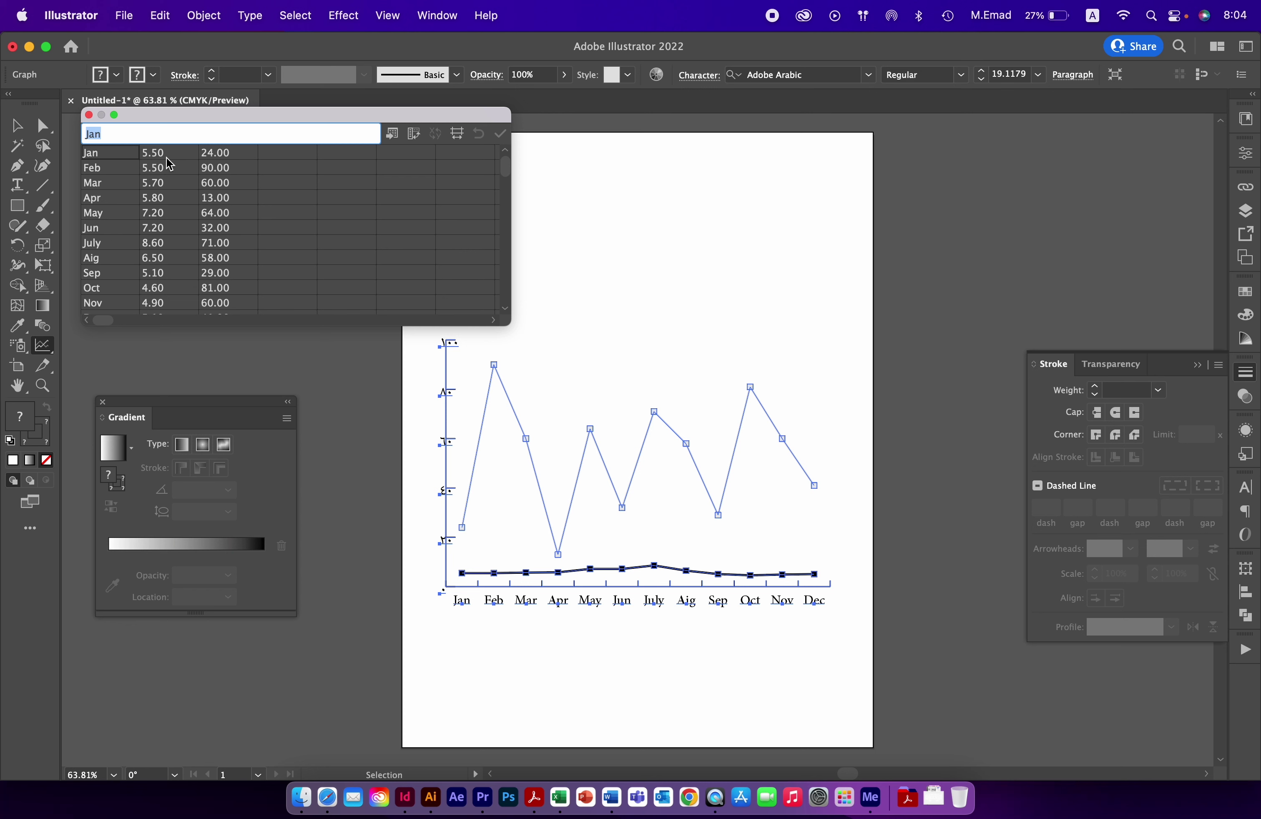
Undo the applied data and enter 2021 and 2022 headings in the data sheet's top row.
key(super+z)
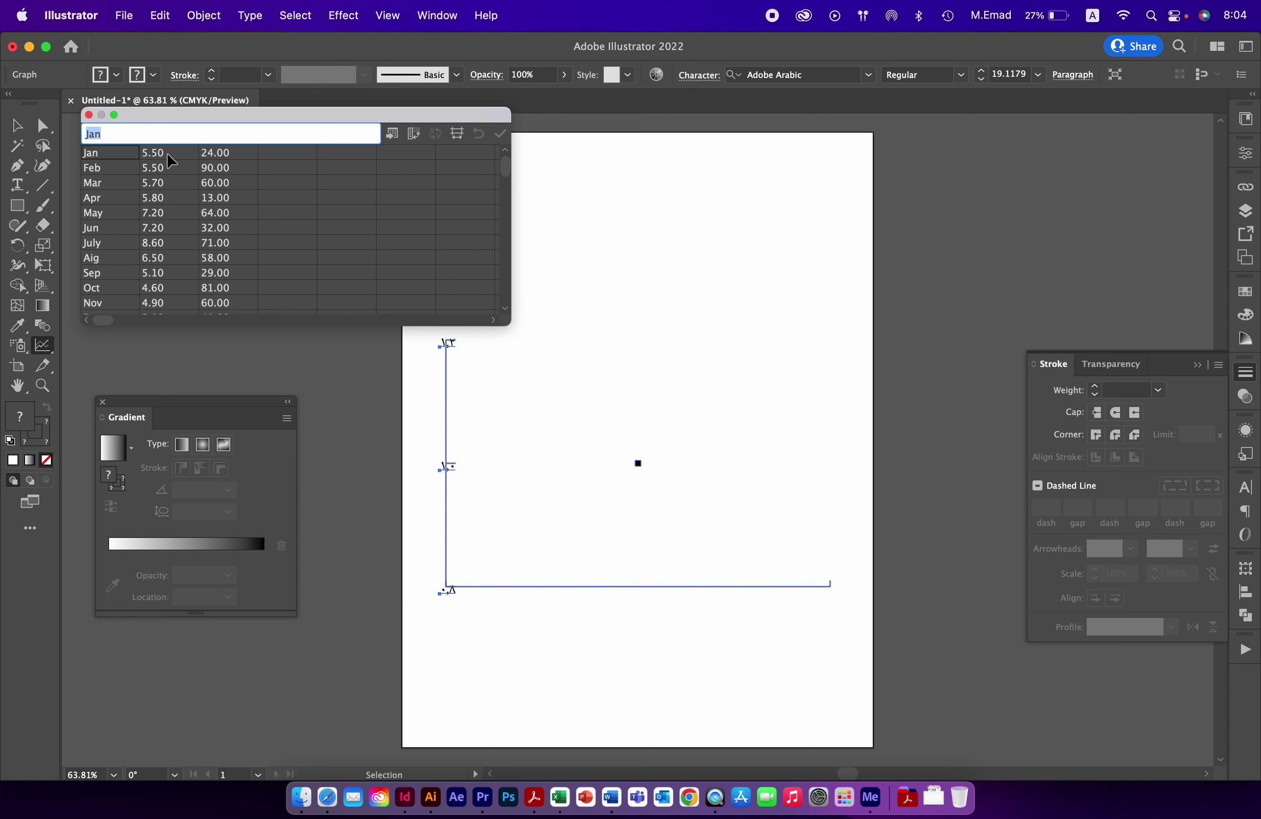
click(101, 154)
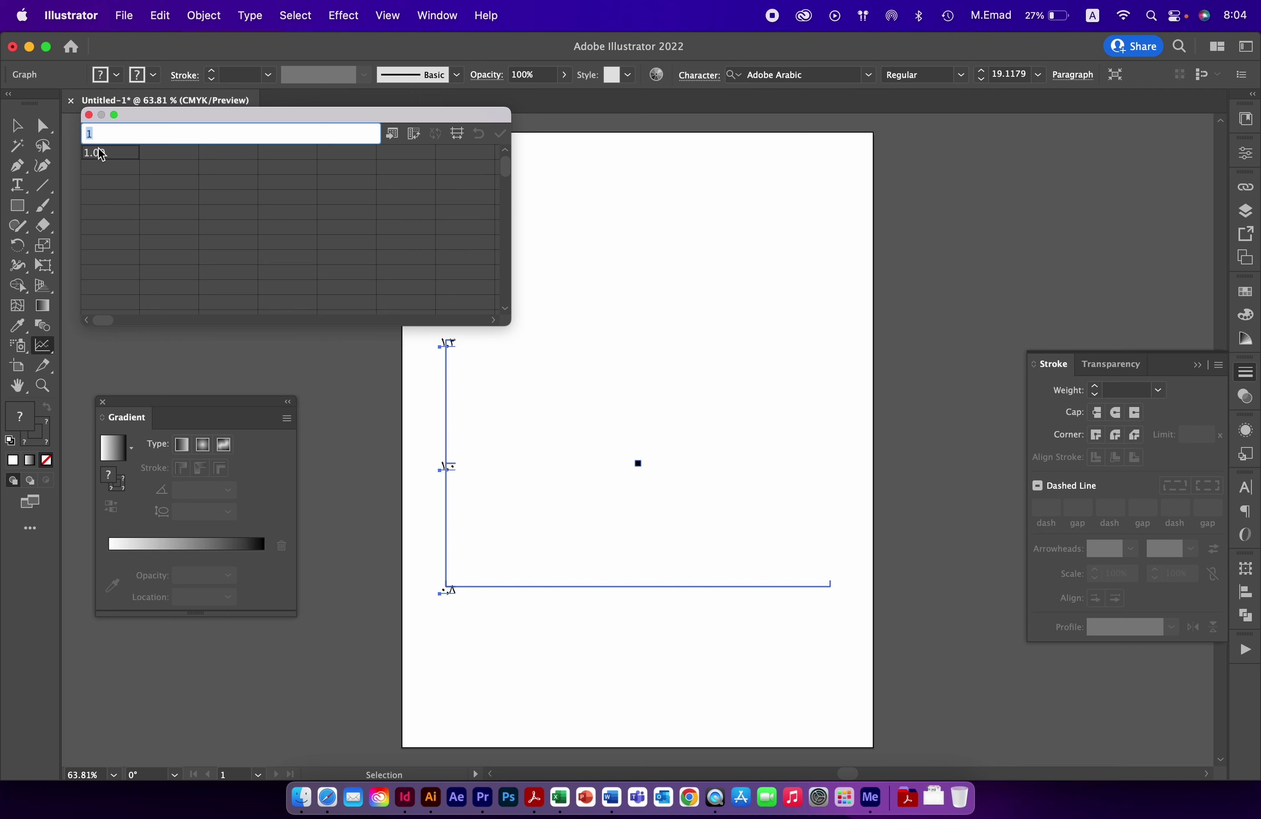
key(BackSpace)
click(159, 174)
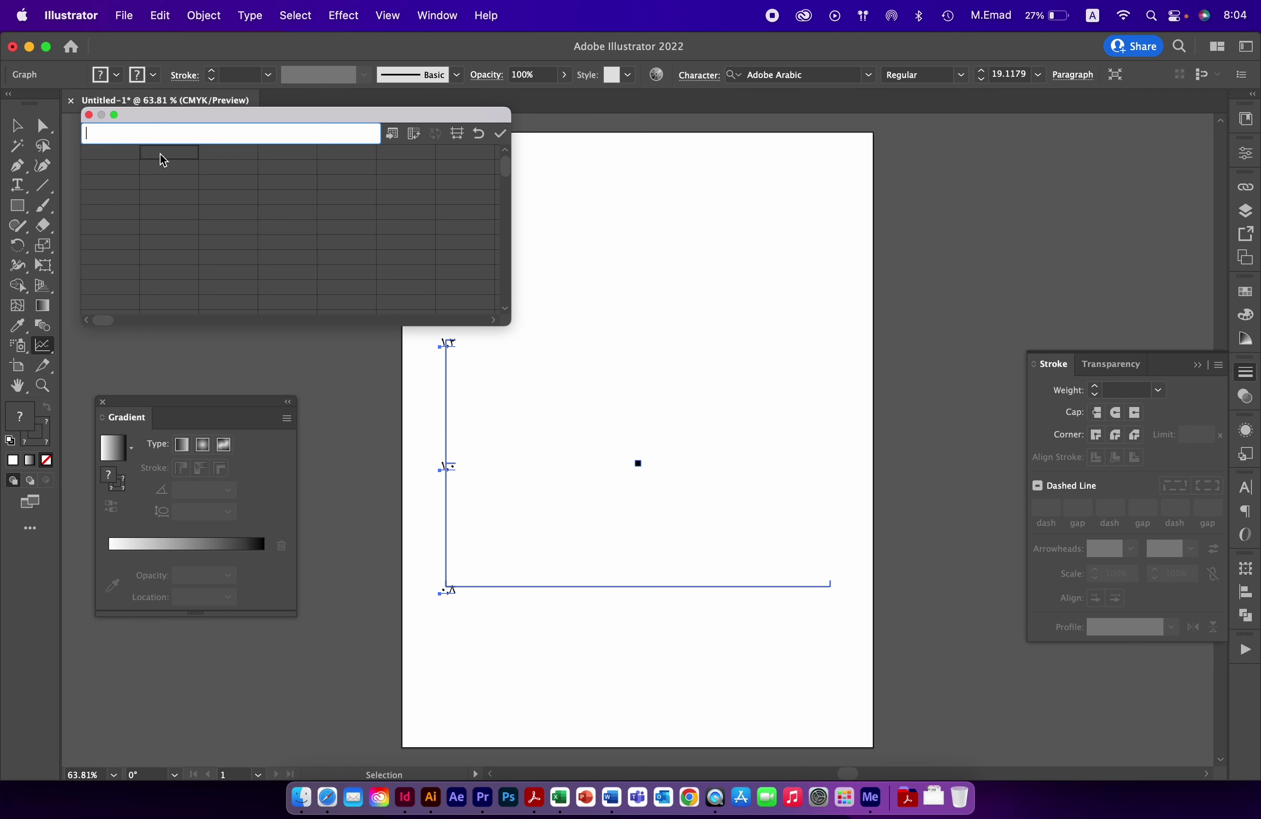
text(,2022)
key(Tab)
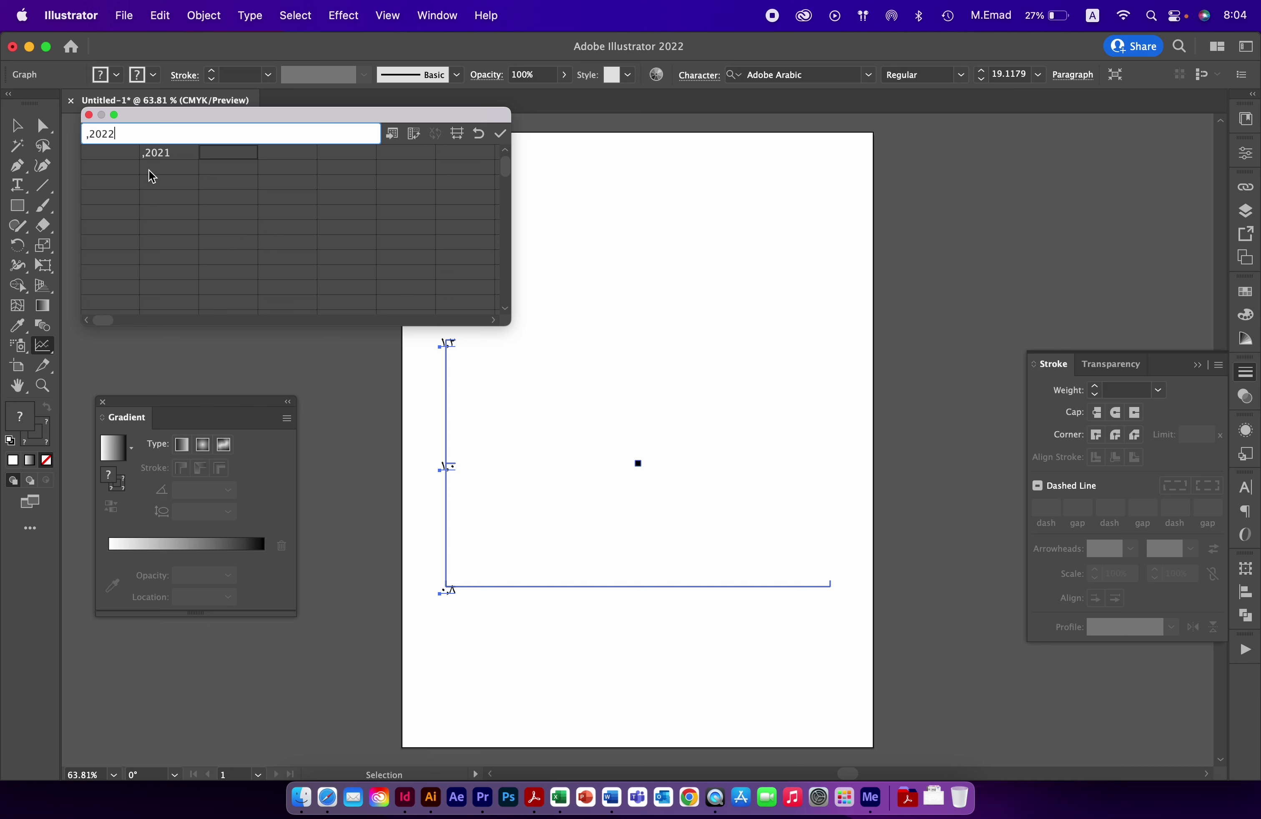
click(114, 157)
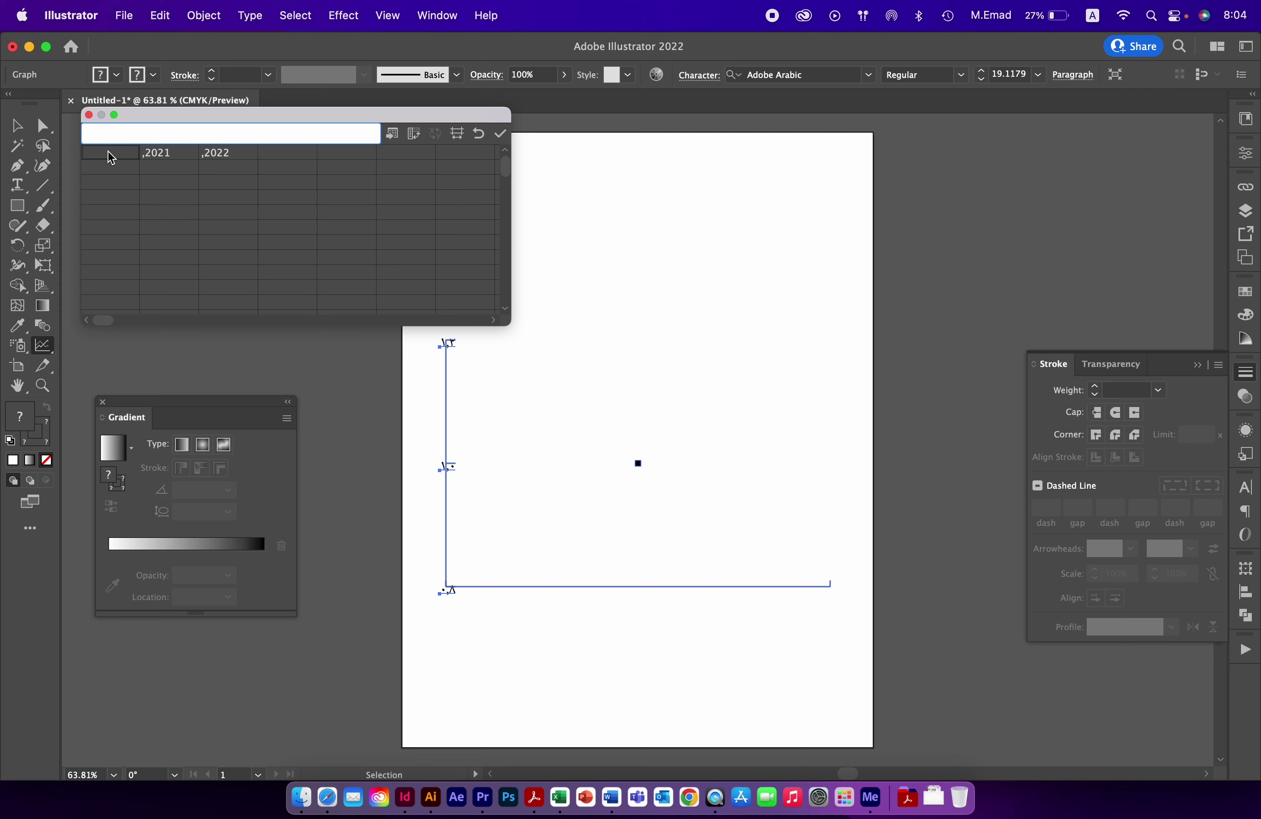
Paste the monthly data beneath the headings, apply it, and close the data sheet.
click(123, 172)
drag(501, 319, 517, 440)
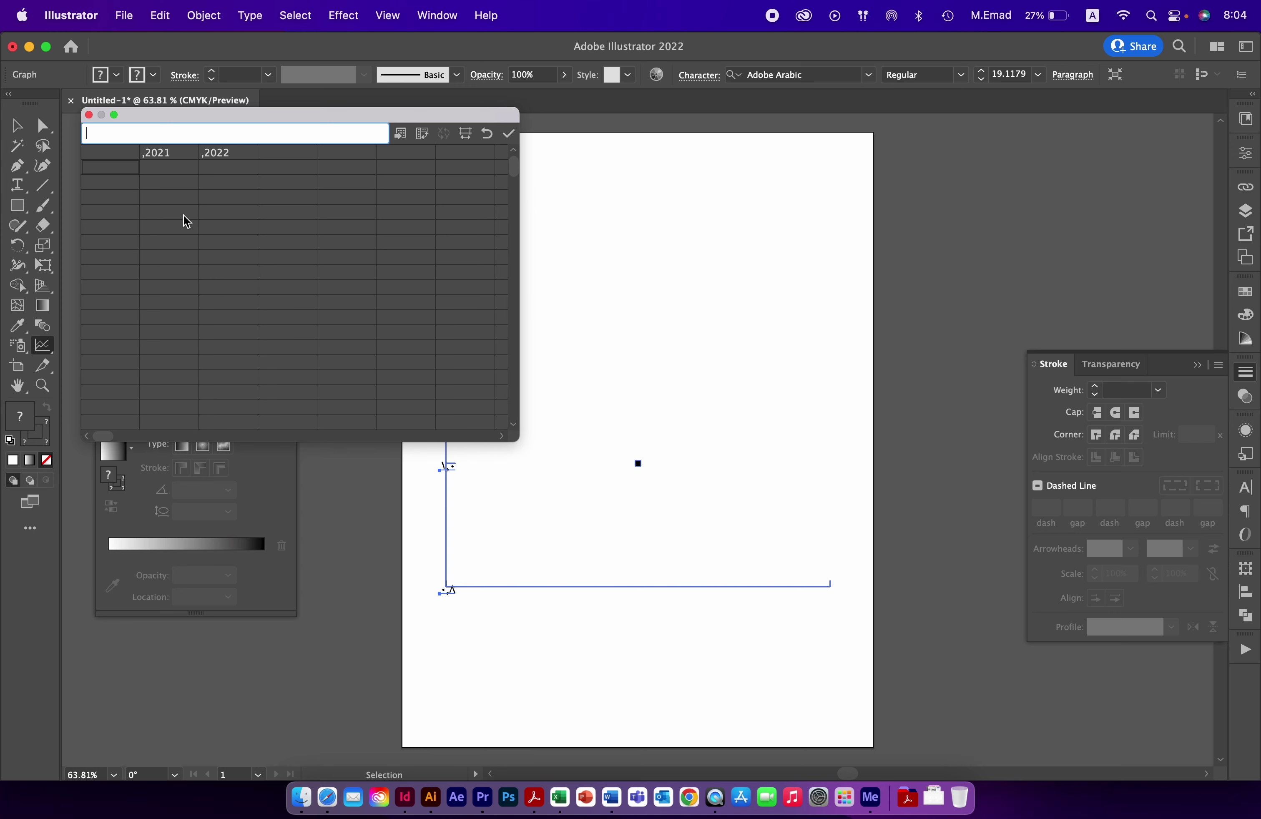
text(Jan	5.50	24.00 Feb	5.50	90.00 Mar	5.70	60.00 Apr	5.80	13.00 May	7.20	64.00 Jun	7.20	32.00 July	8.60	71.00 Aig	6.50	58.00 Sep	5.10	29.00 Oct	4.60	81.00 Nov	4.90	60.00 Dec	5.10	41.00)
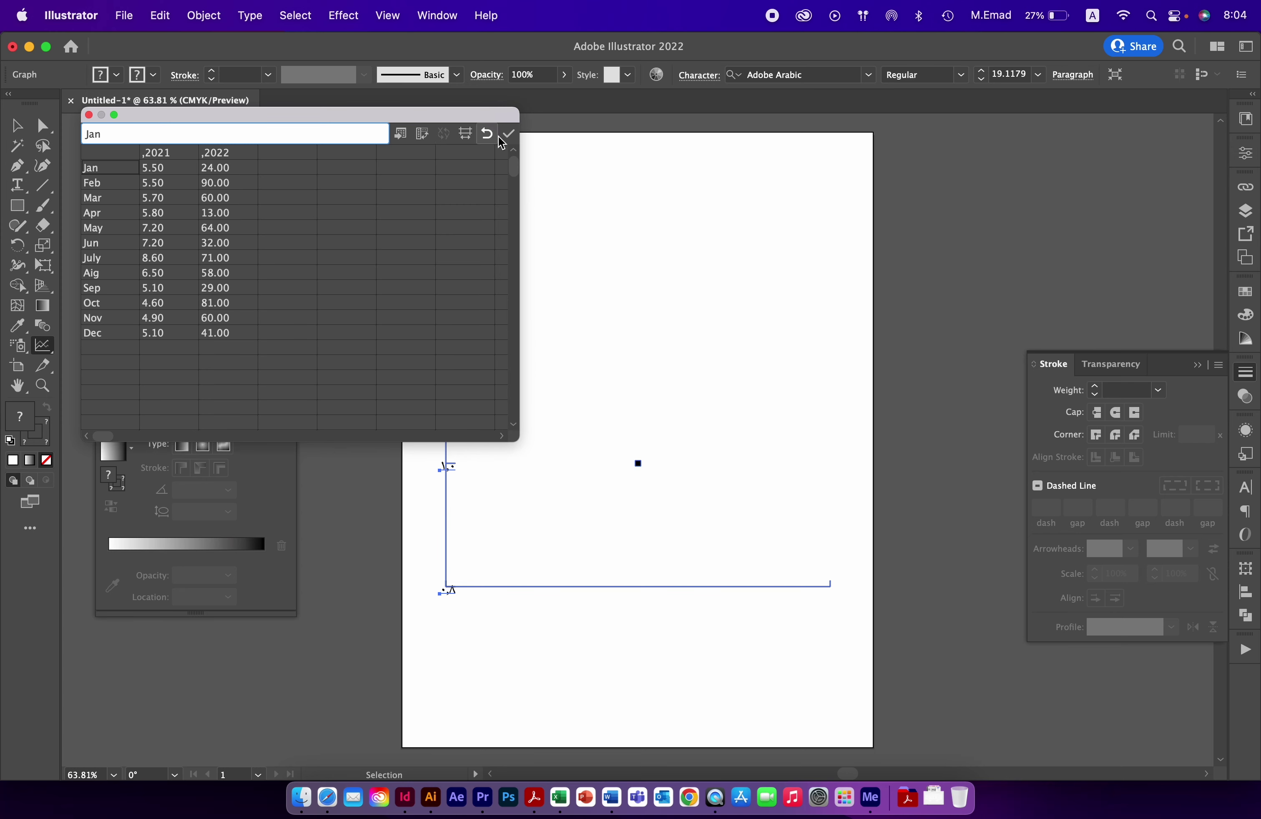
click(508, 135)
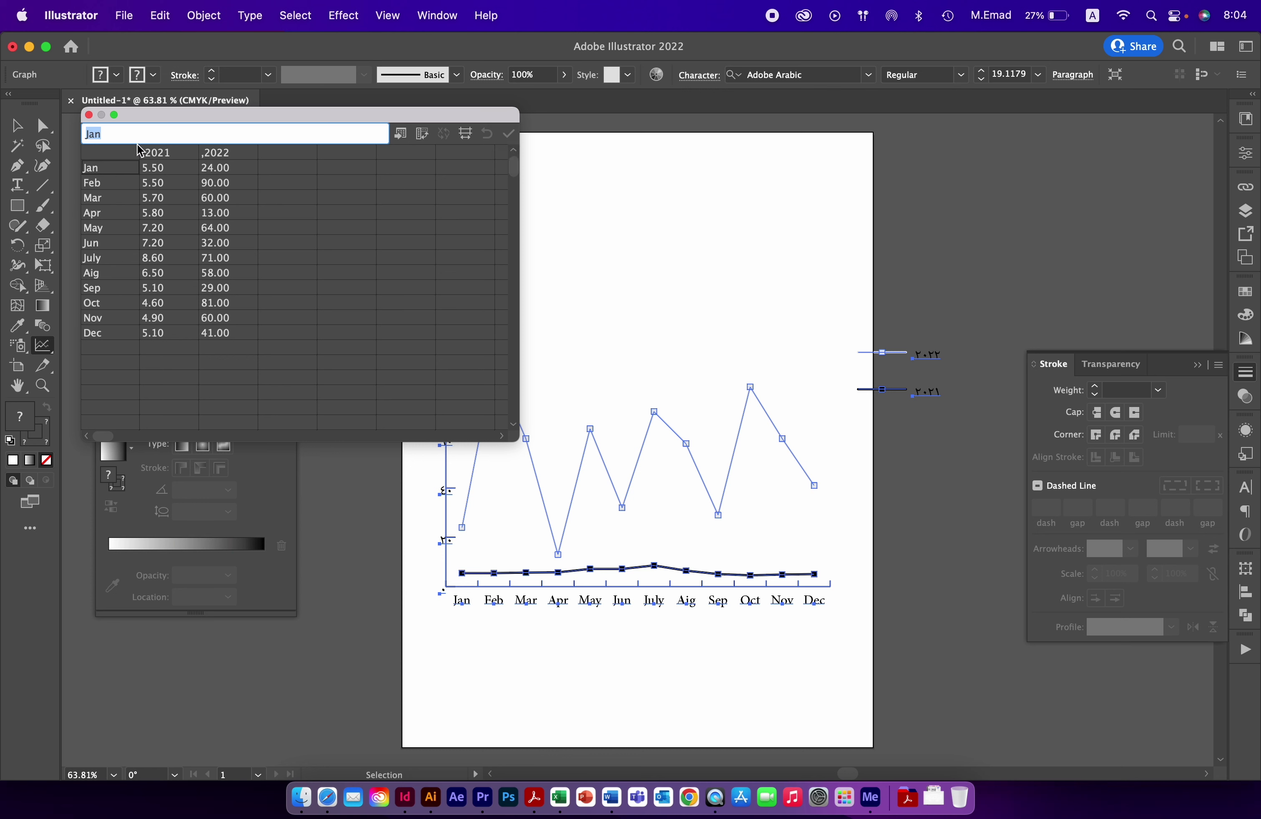
click(89, 115)
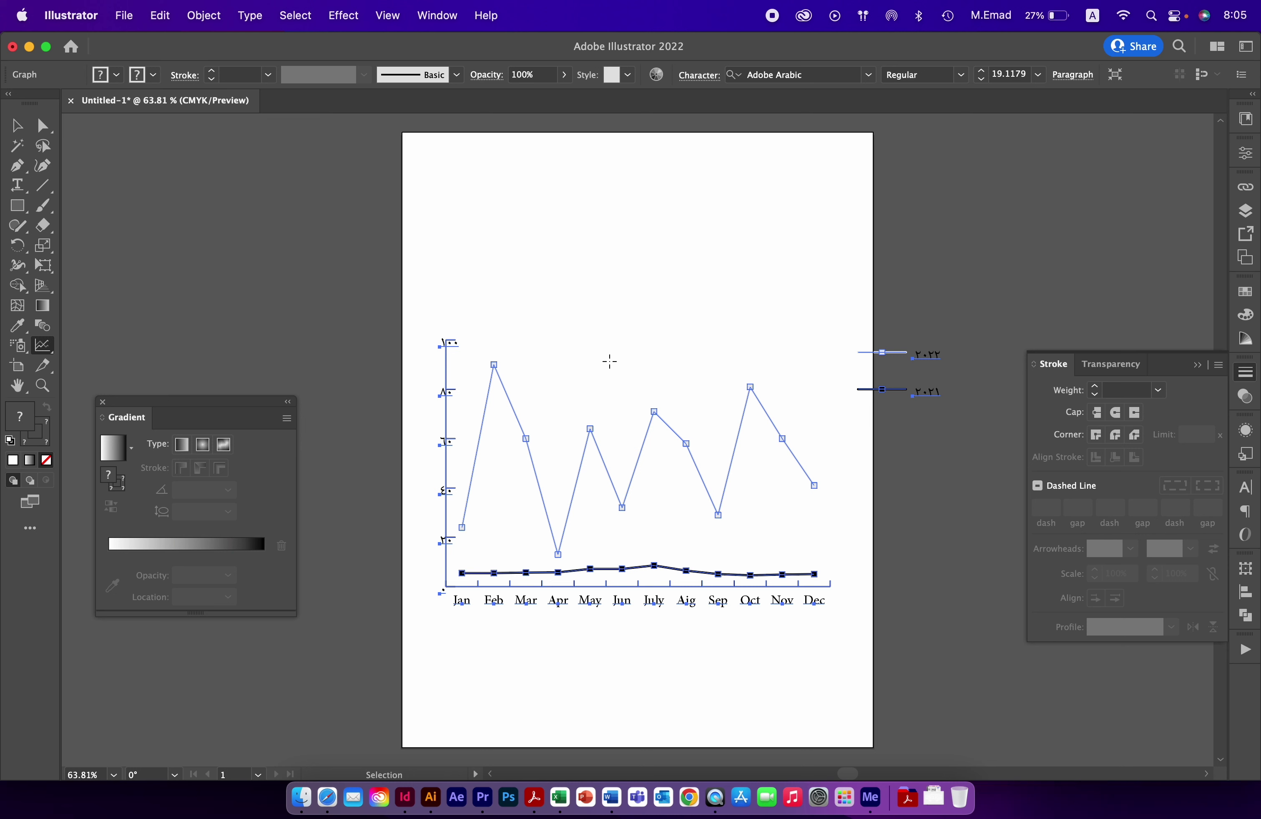
Change the Jun 2022 value in the graph data from 32 to 55 and apply it.
key(v)
right_click(648, 440)
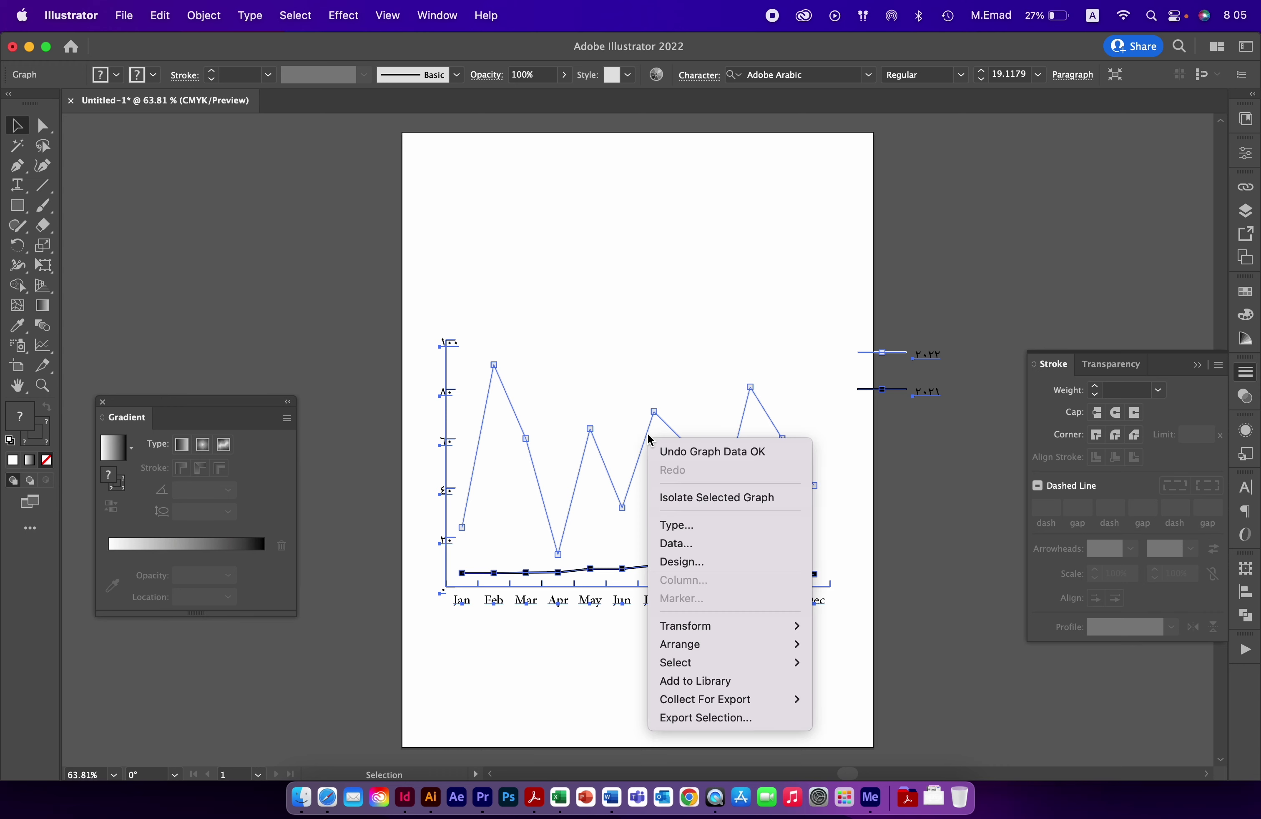
click(677, 544)
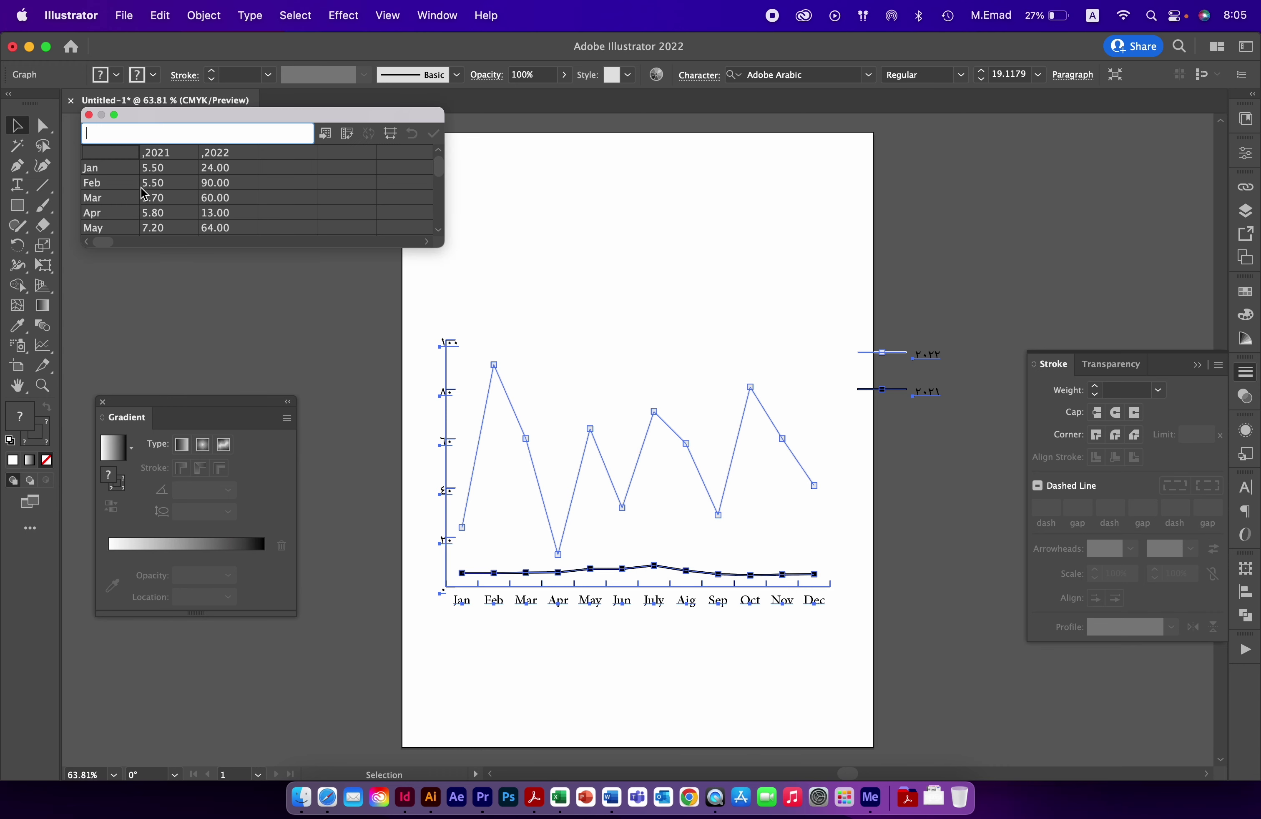
drag(438, 244, 437, 368)
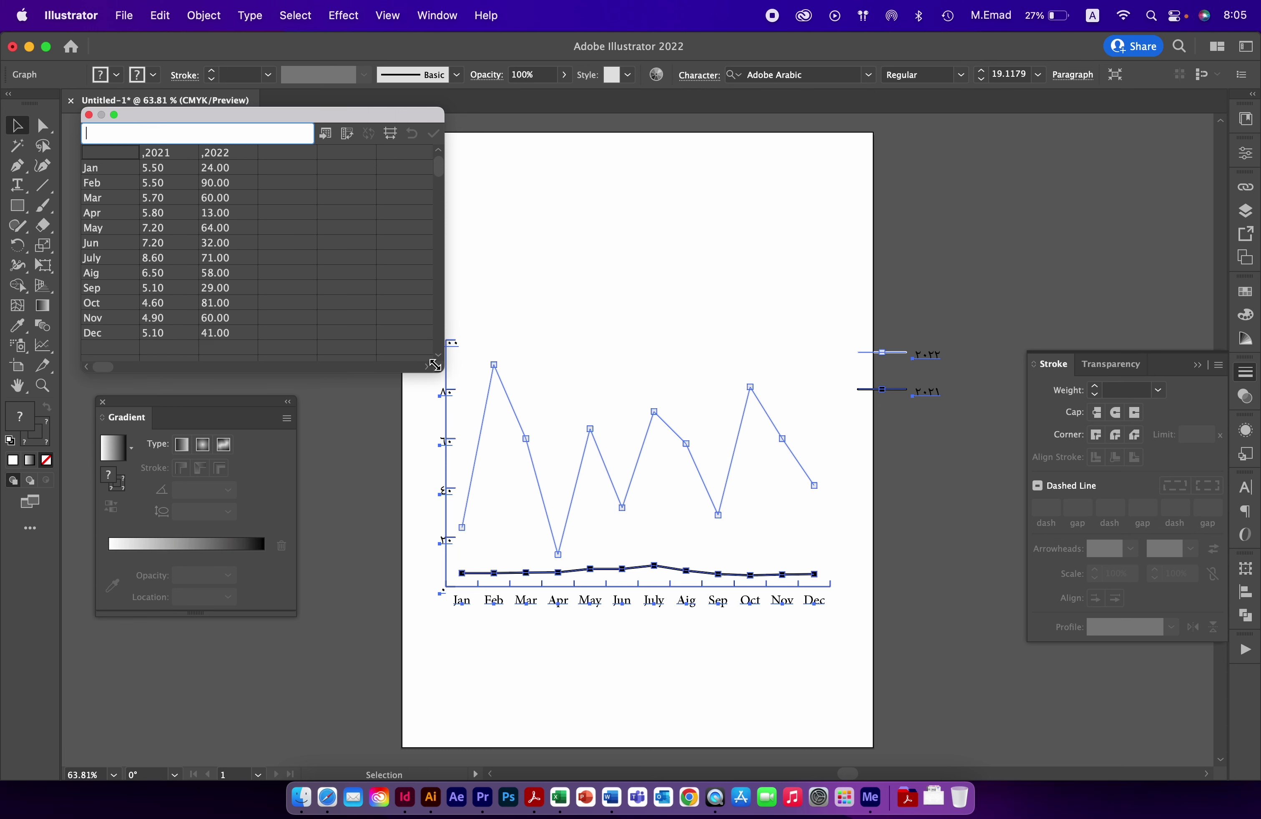
click(222, 243)
text(55)
click(434, 133)
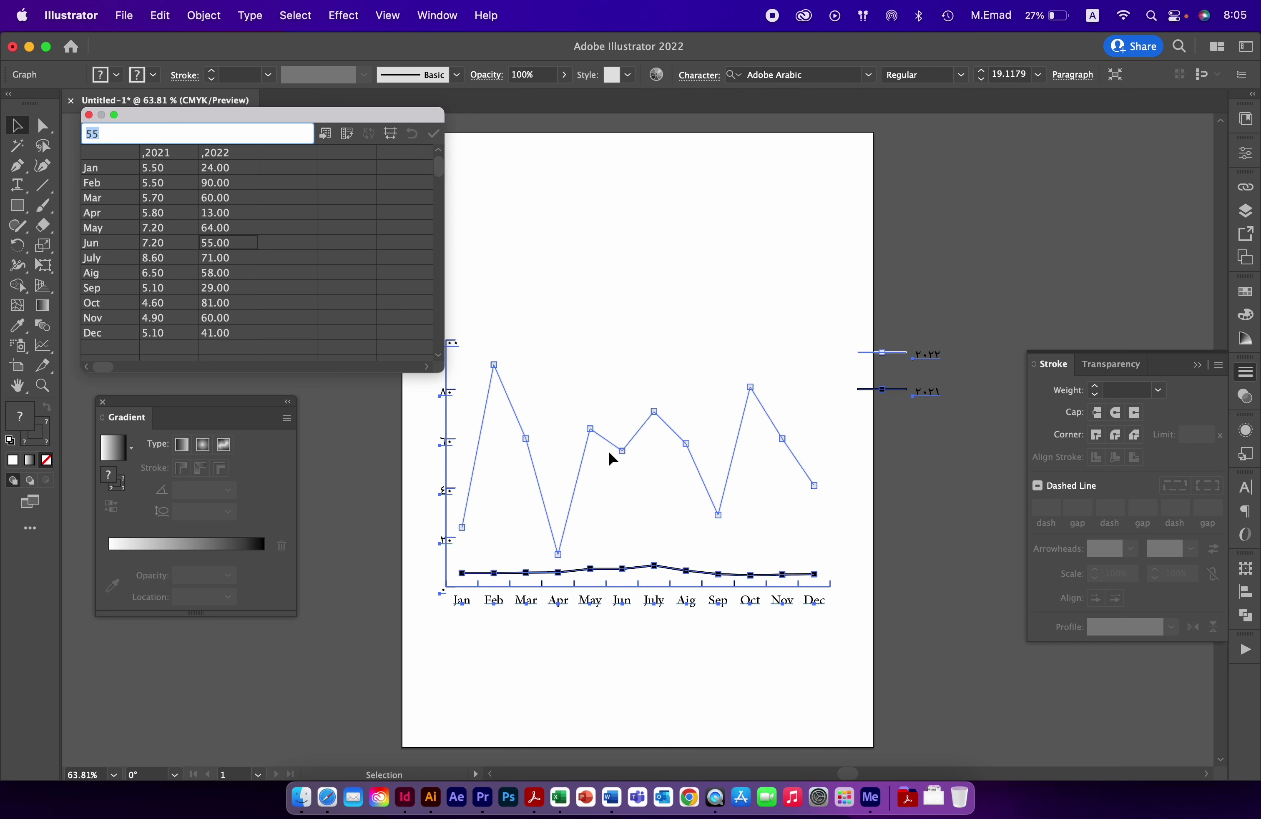
click(89, 114)
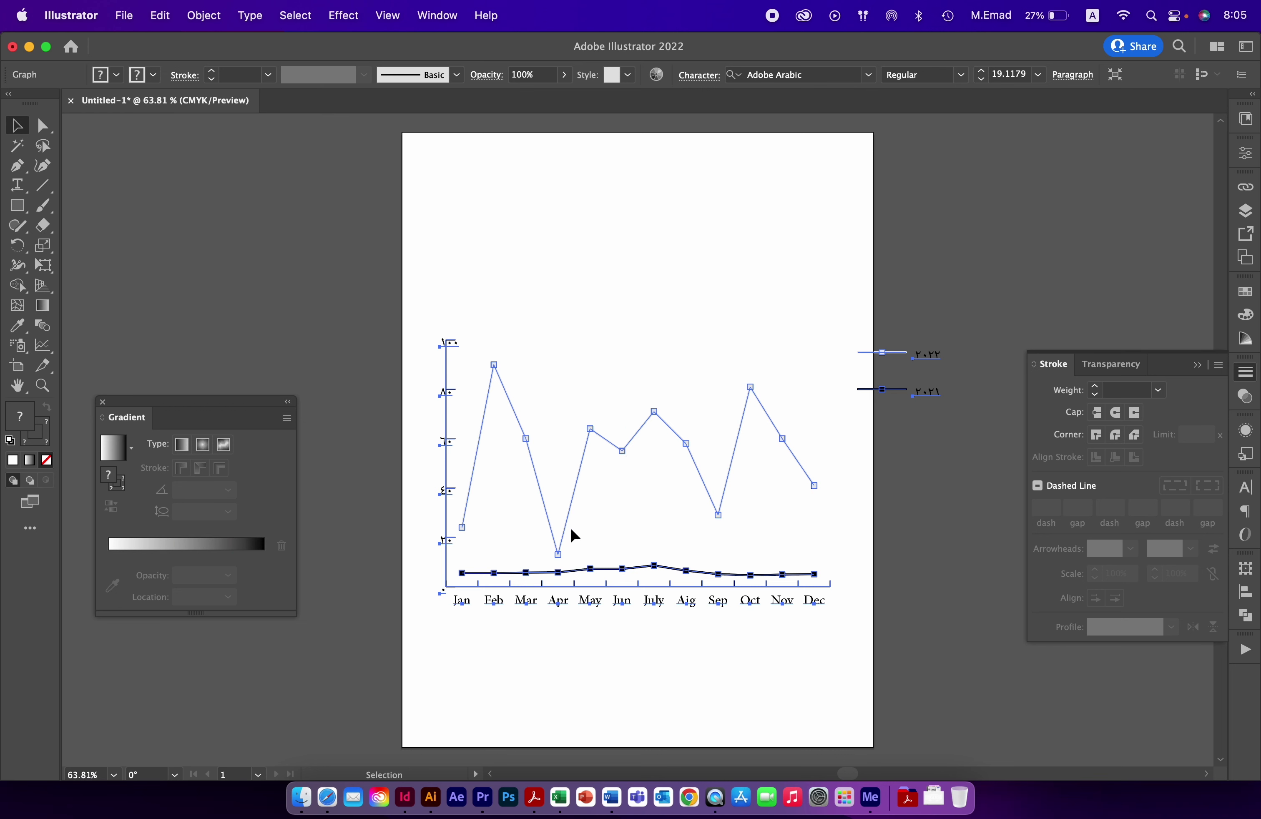
Change the graph type to a column chart.
right_click(673, 433)
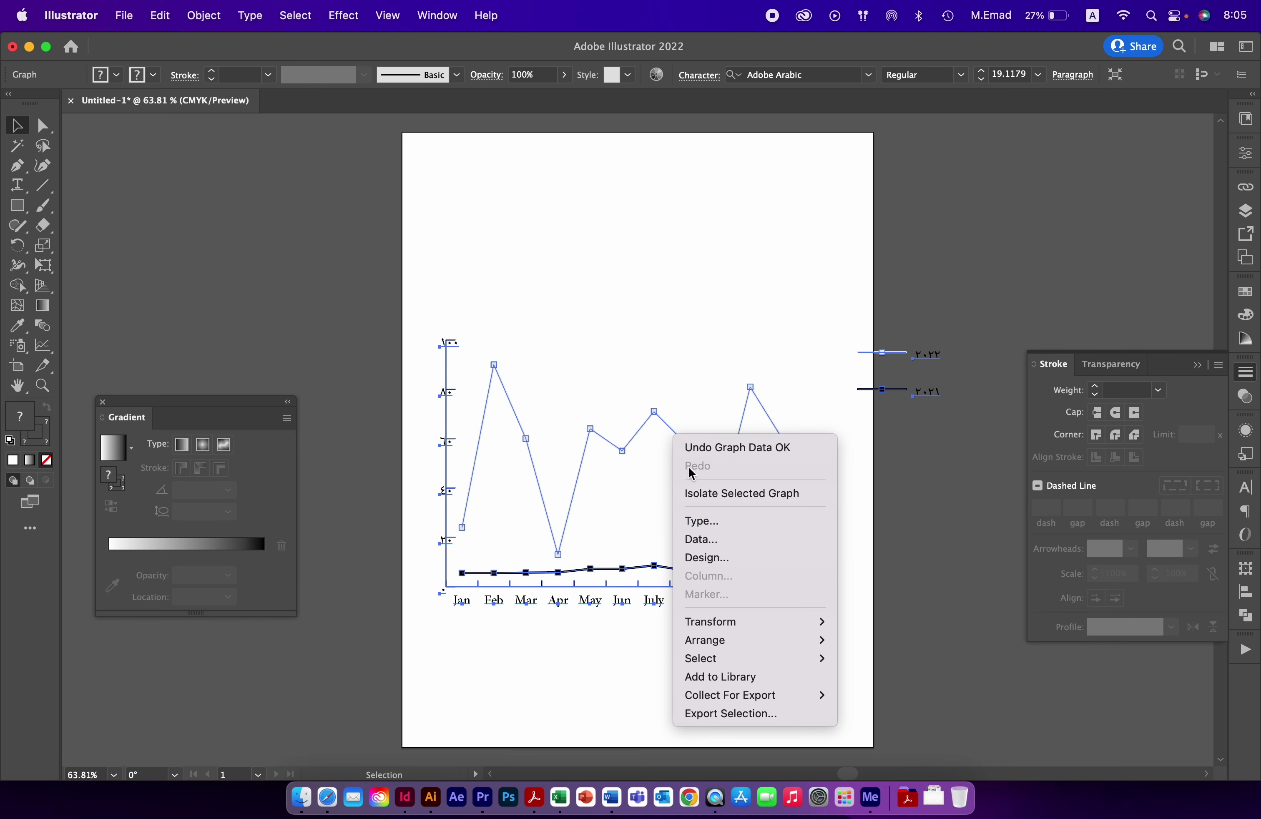
click(694, 520)
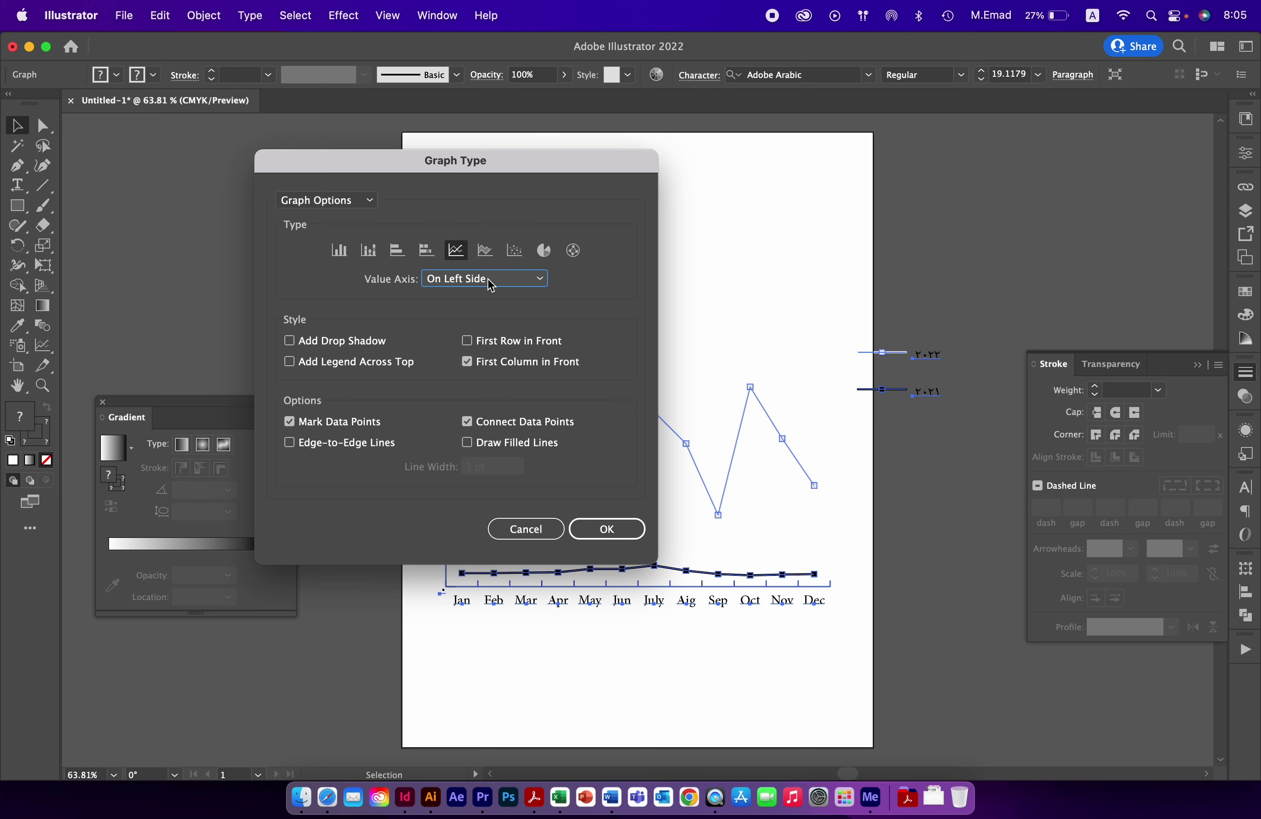
click(339, 250)
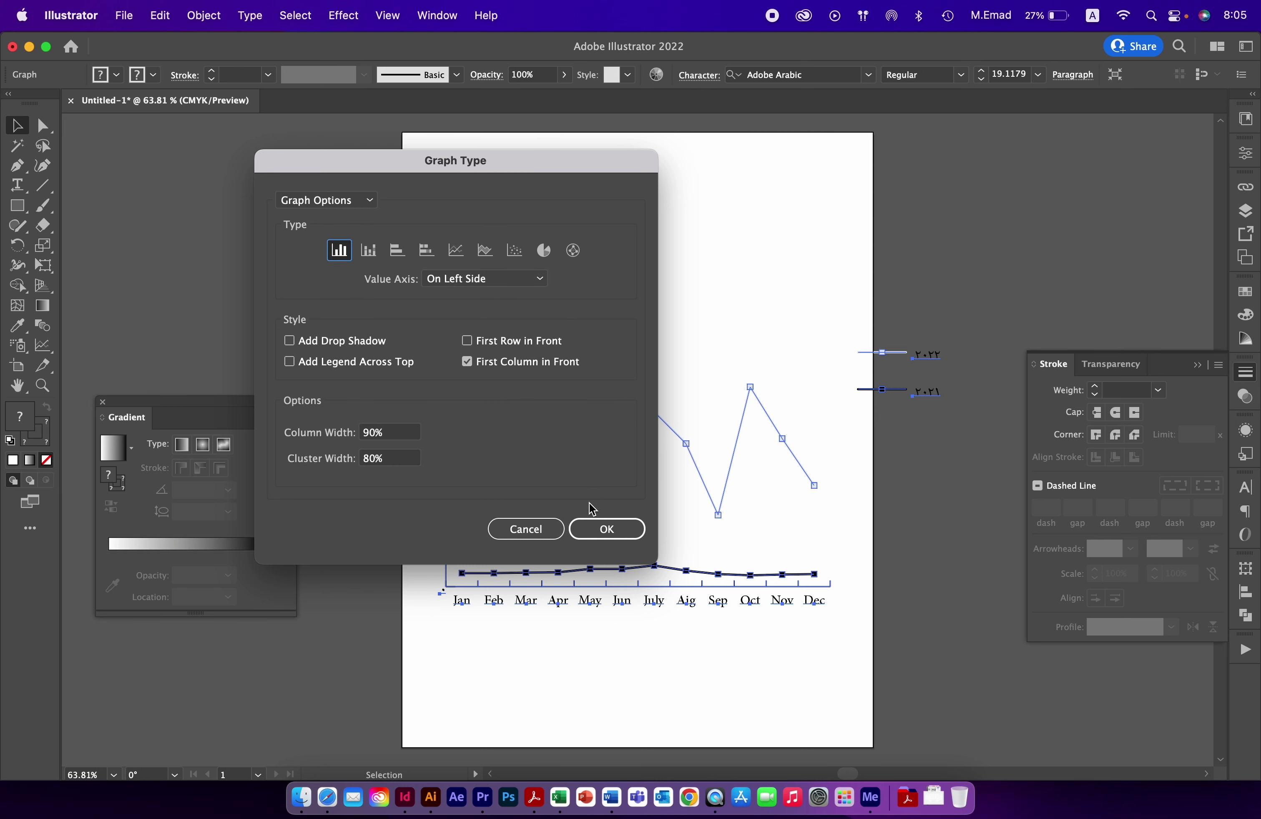
click(592, 524)
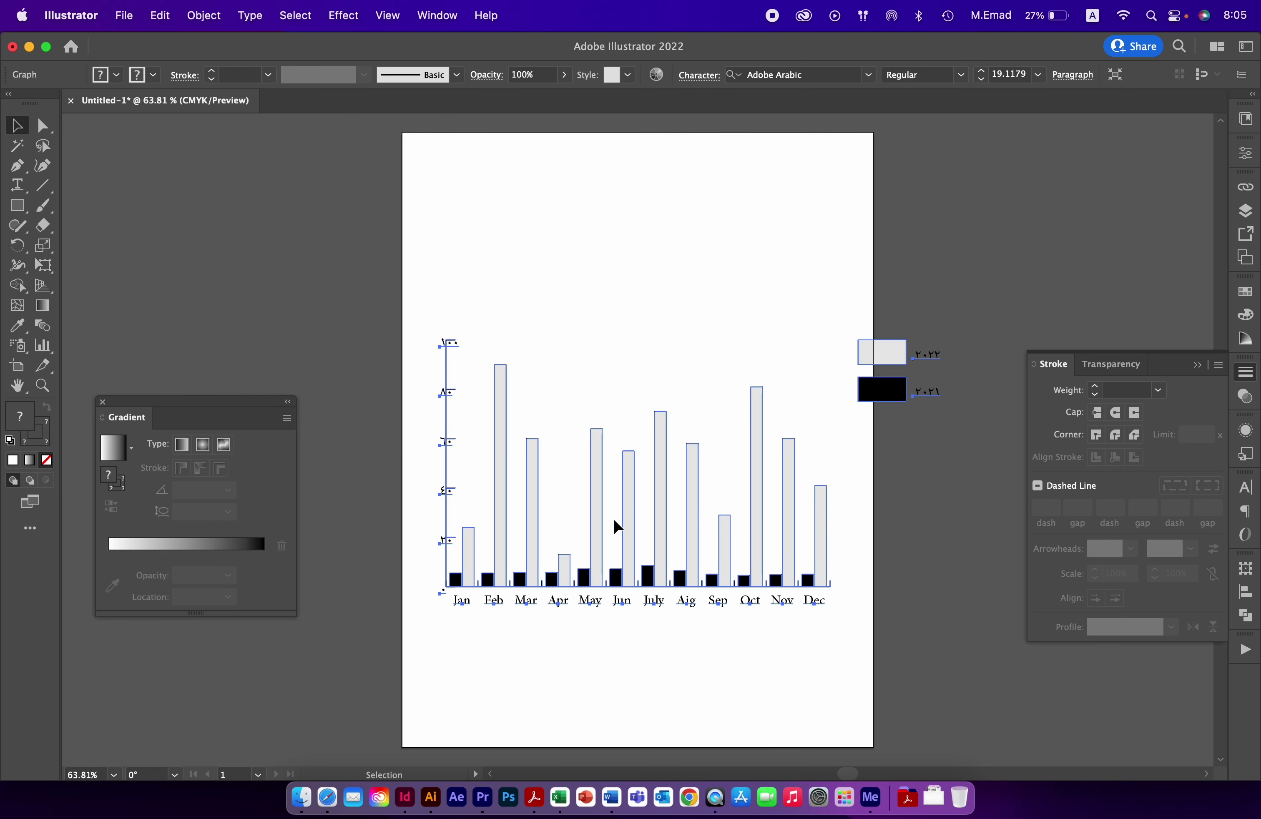
Change the graph type back to a line graph.
right_click(656, 429)
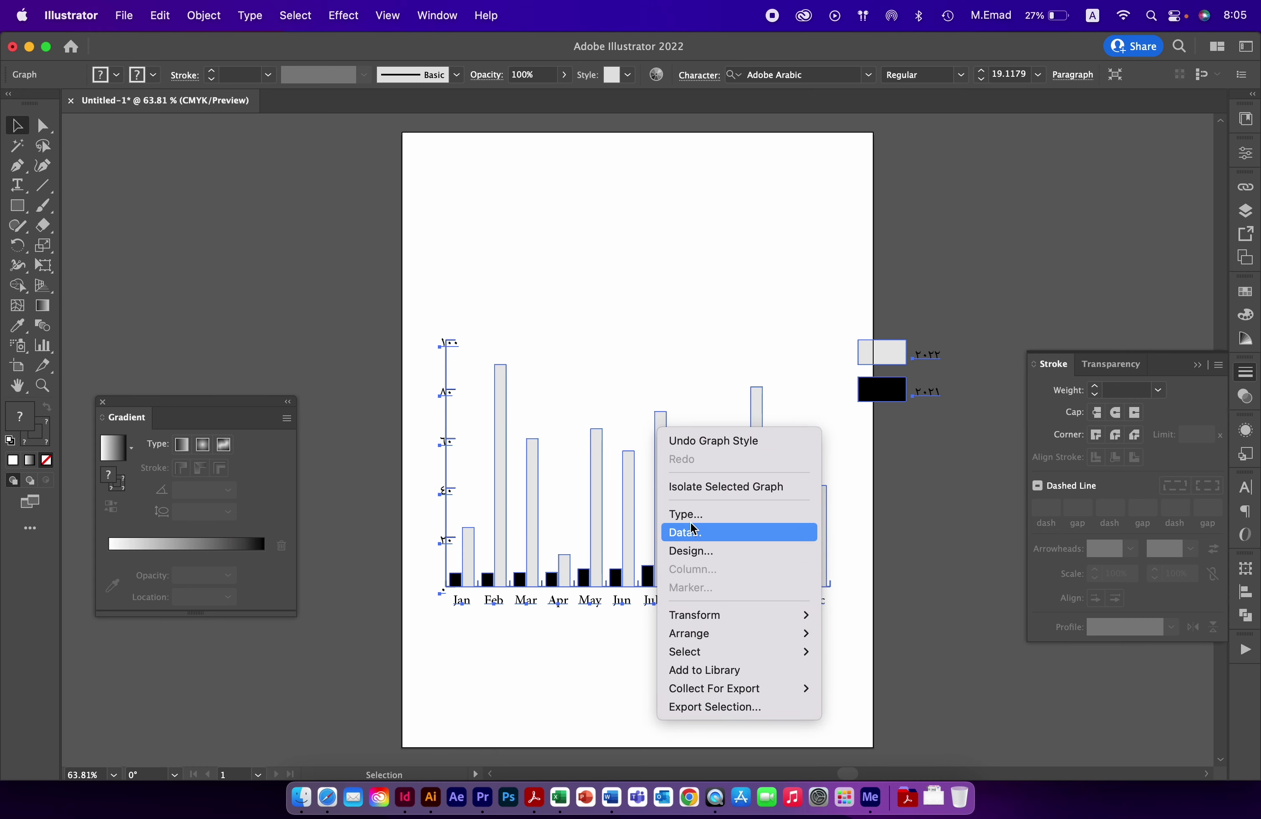
click(673, 513)
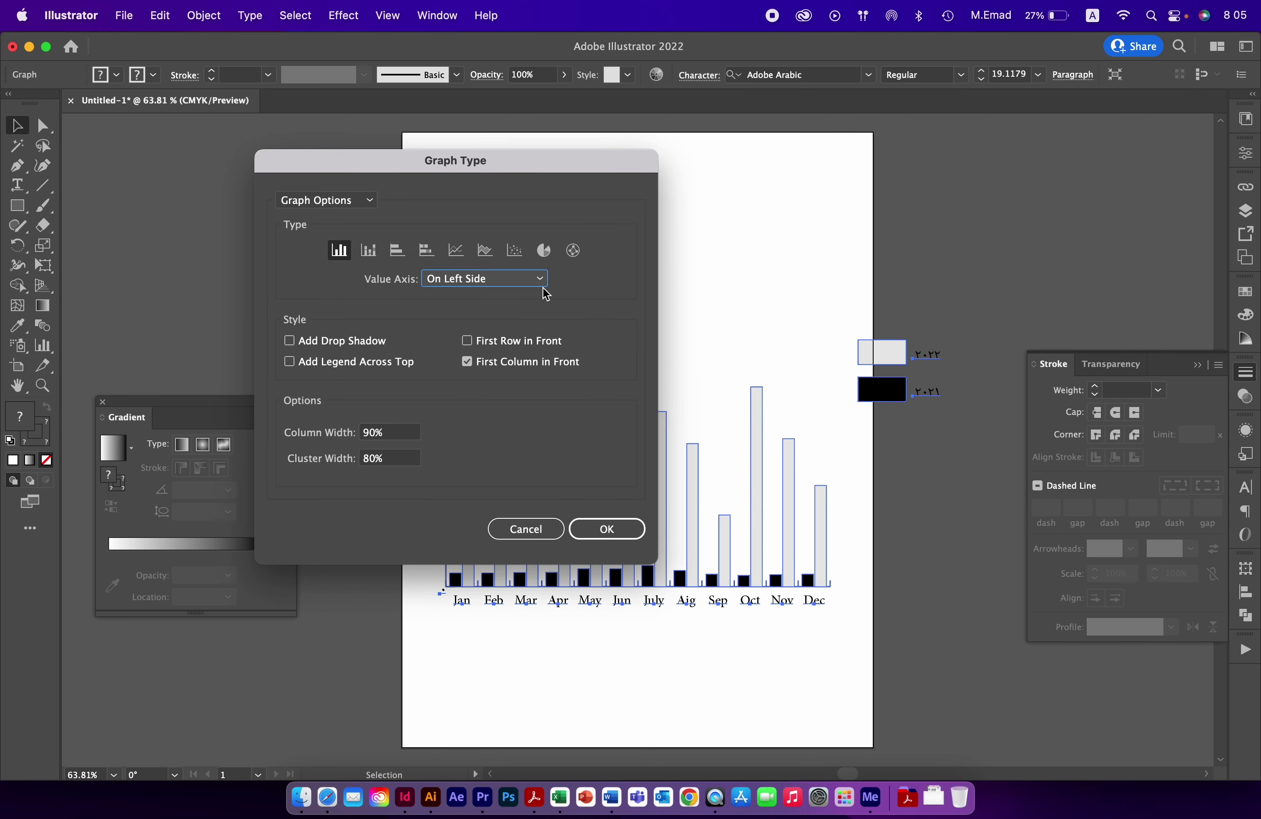
click(456, 250)
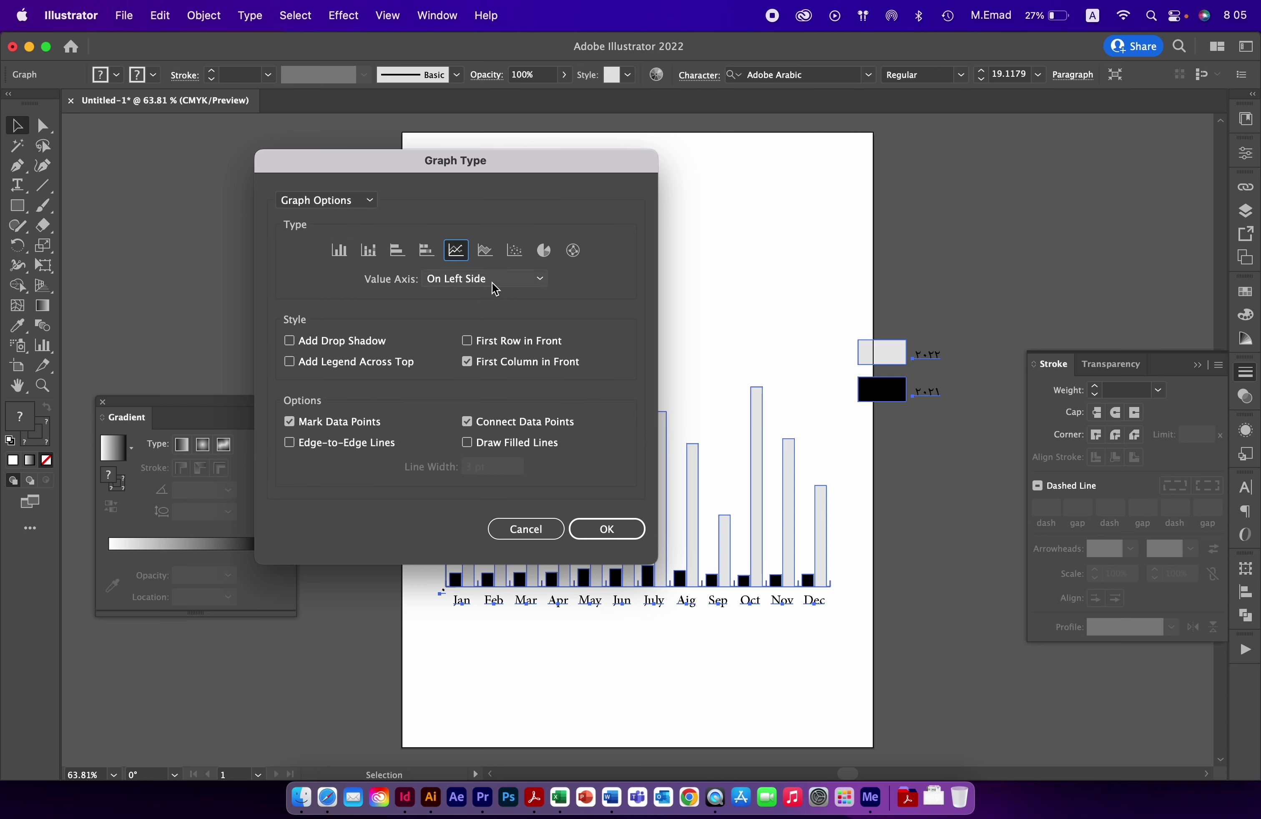
click(607, 530)
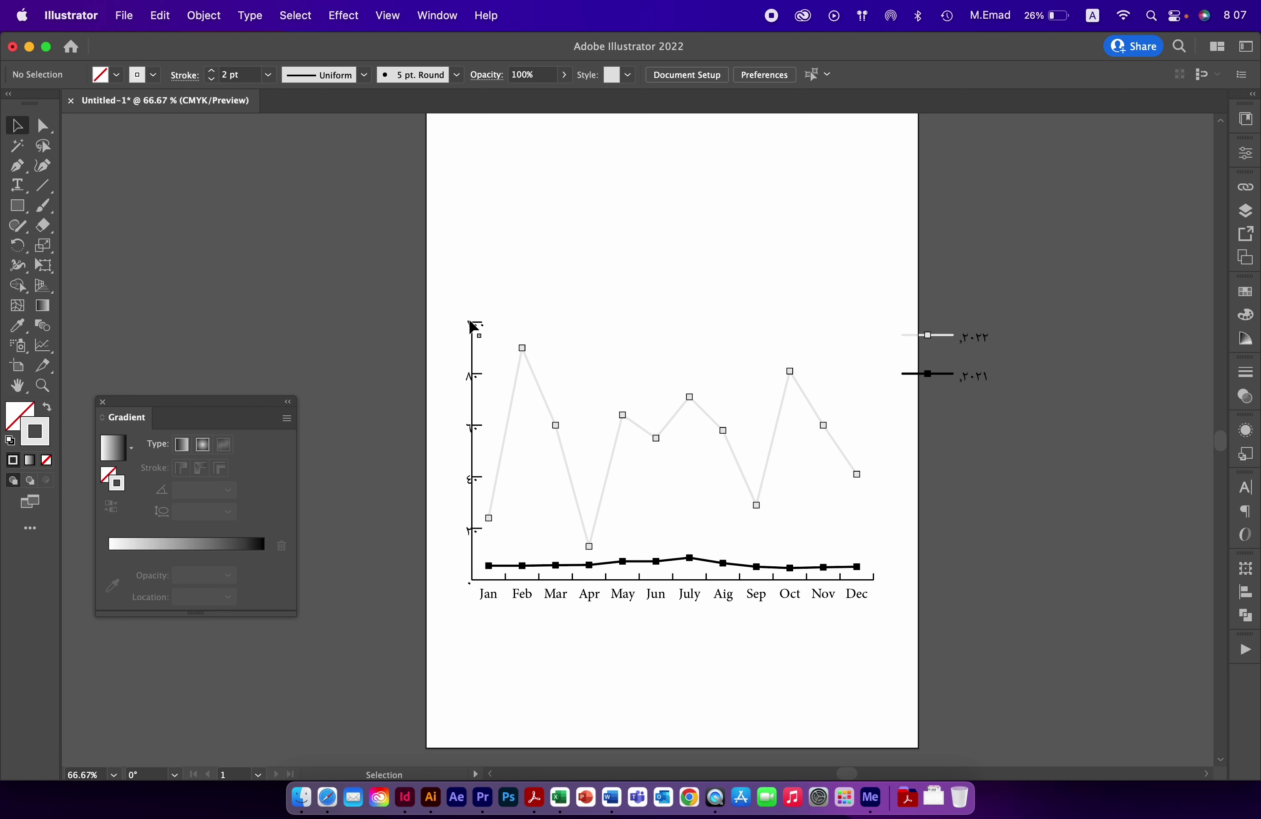
Select all paths sharing the upper line's stroke colour and make them light blue.
click(472, 381)
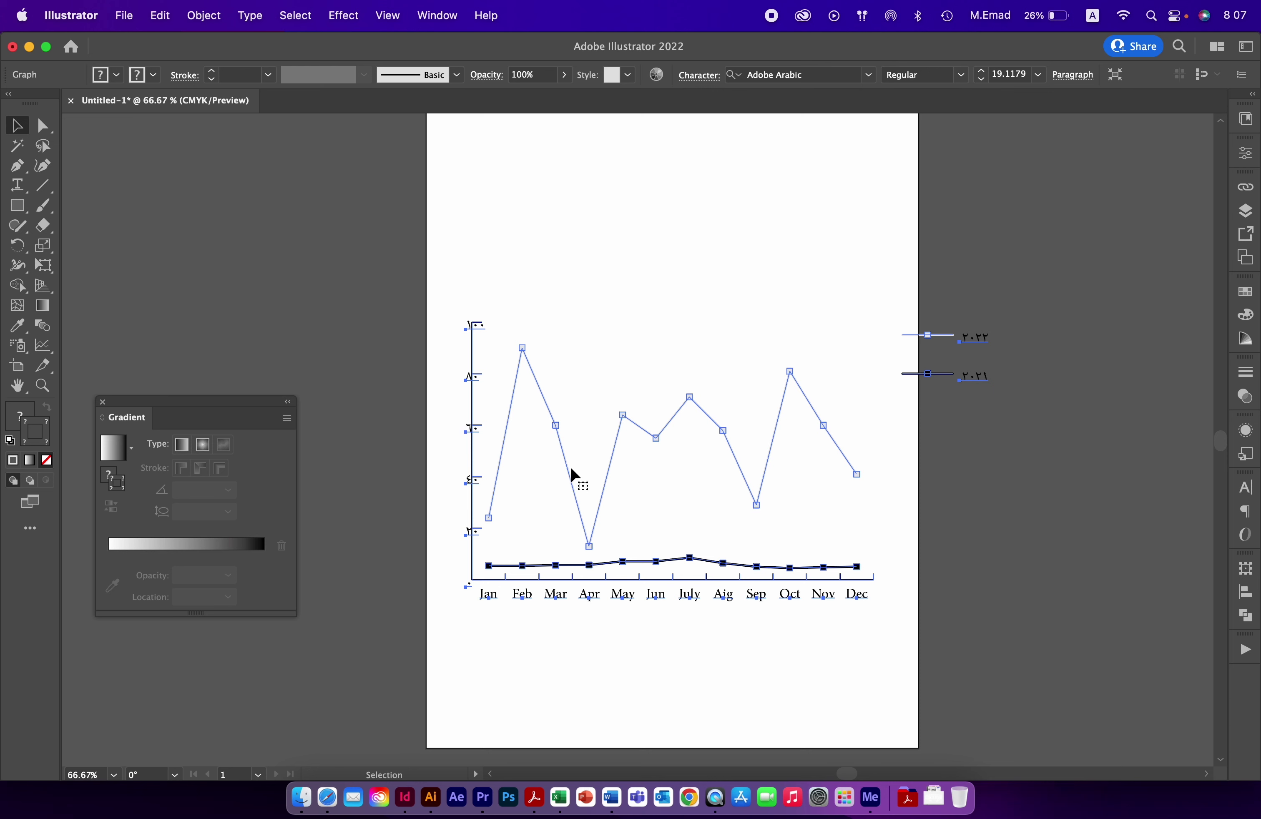
click(662, 329)
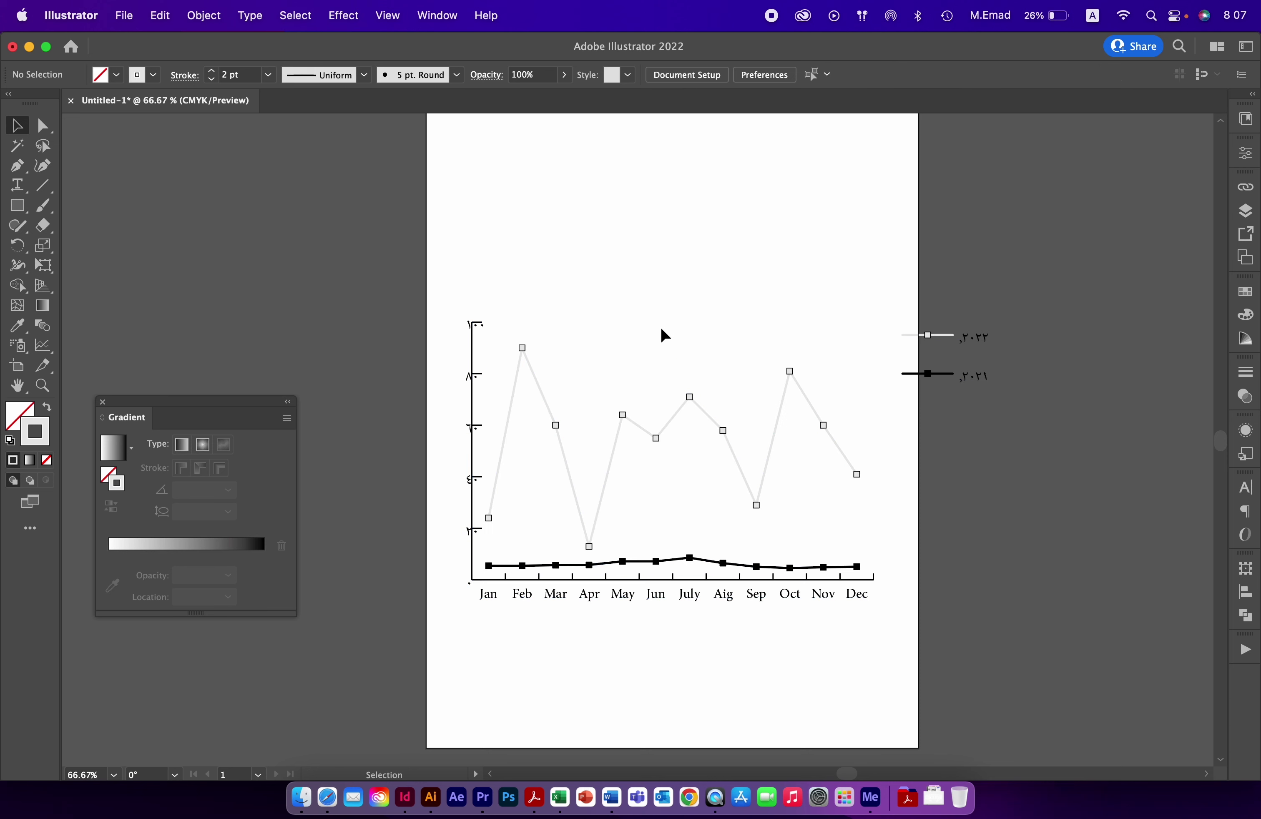
key(a)
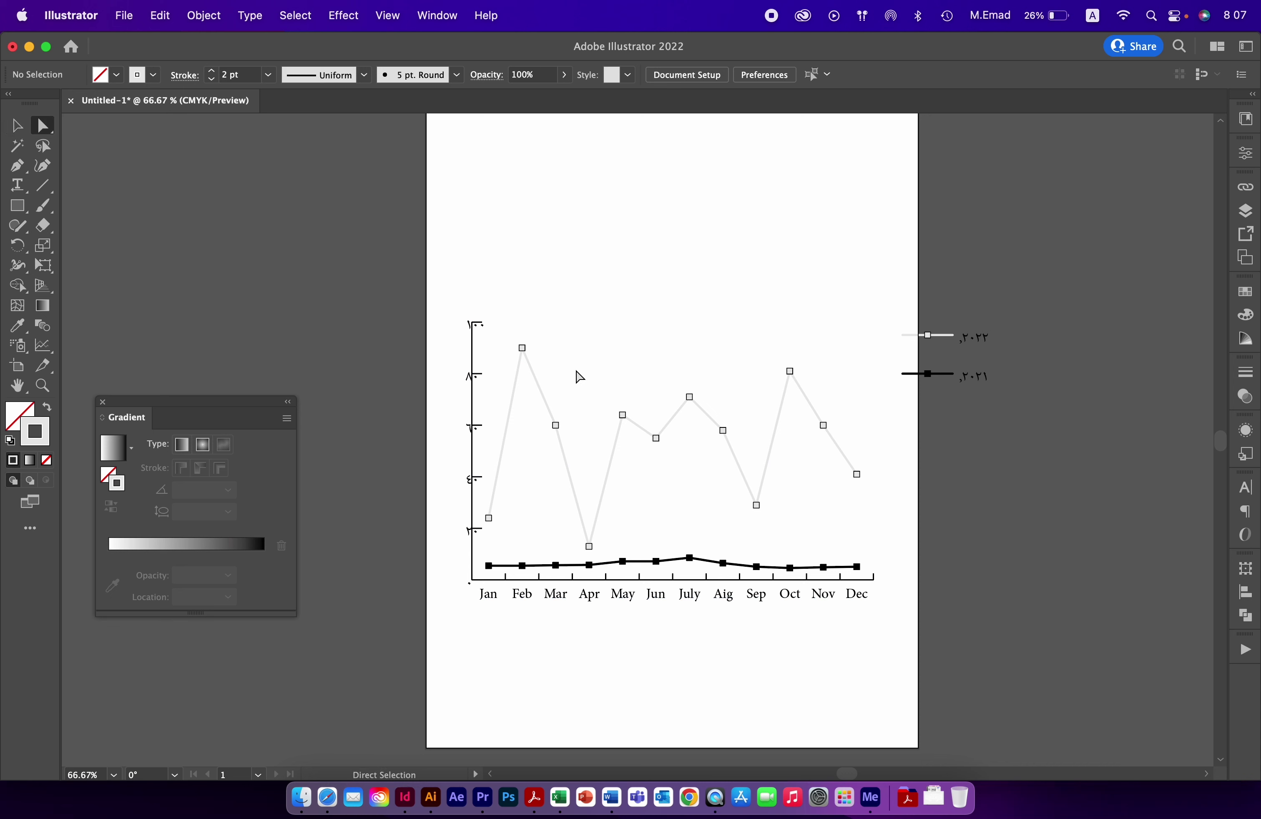
click(542, 394)
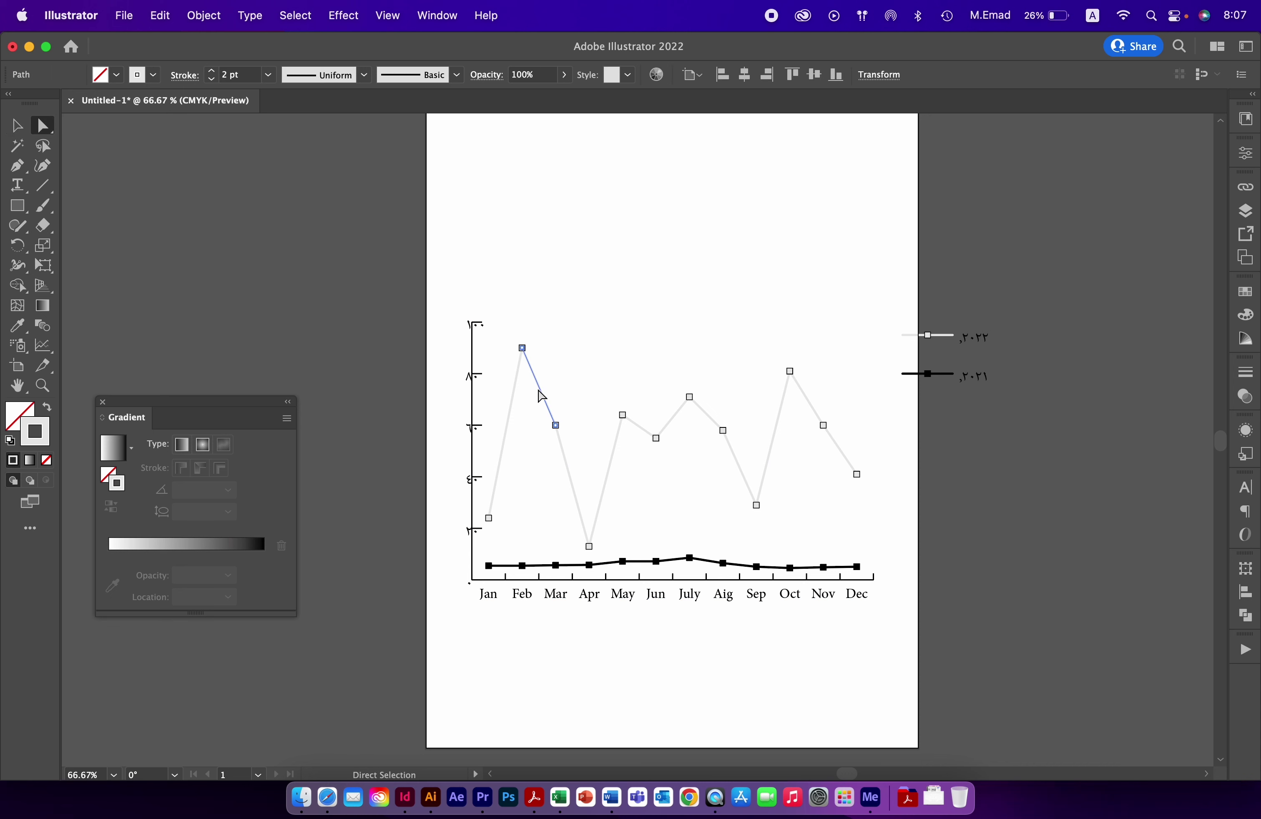
click(308, 16)
mouse_move(294, 192)
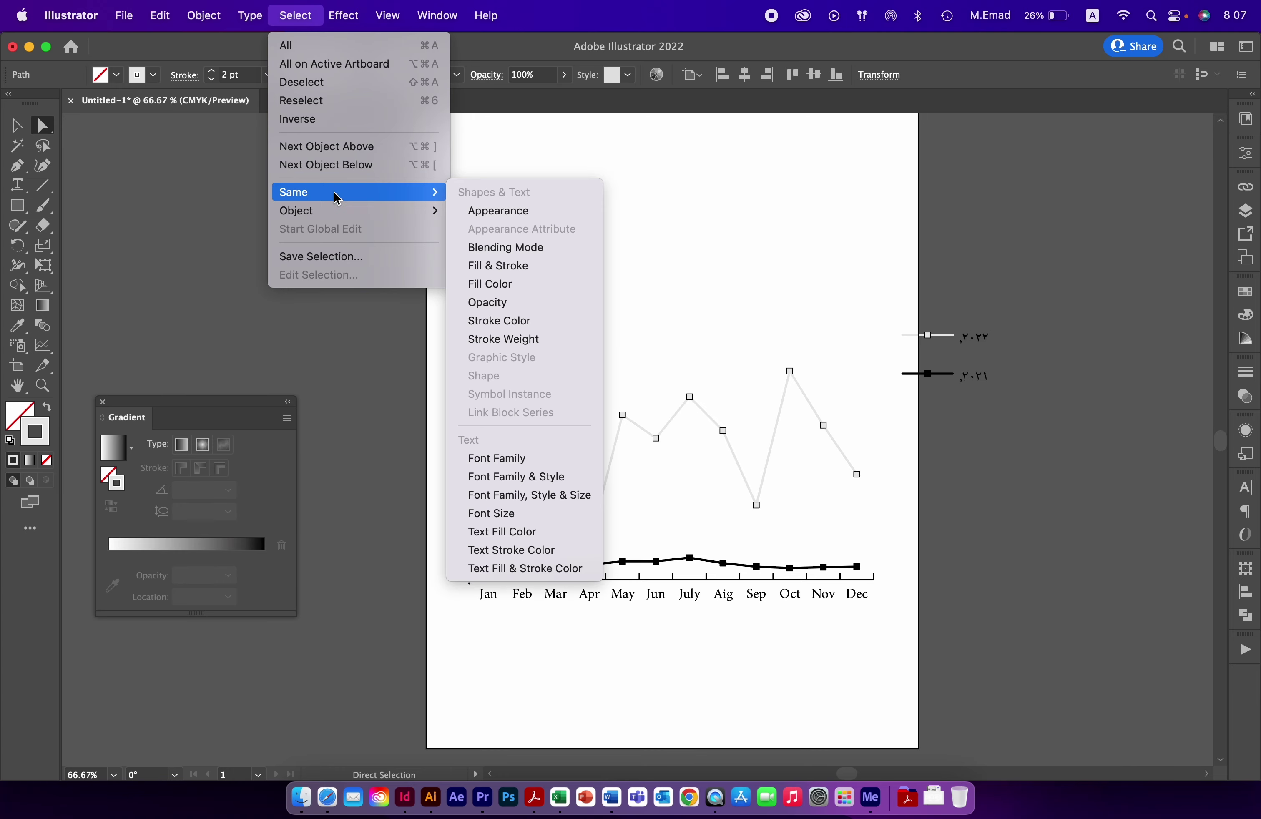
click(510, 325)
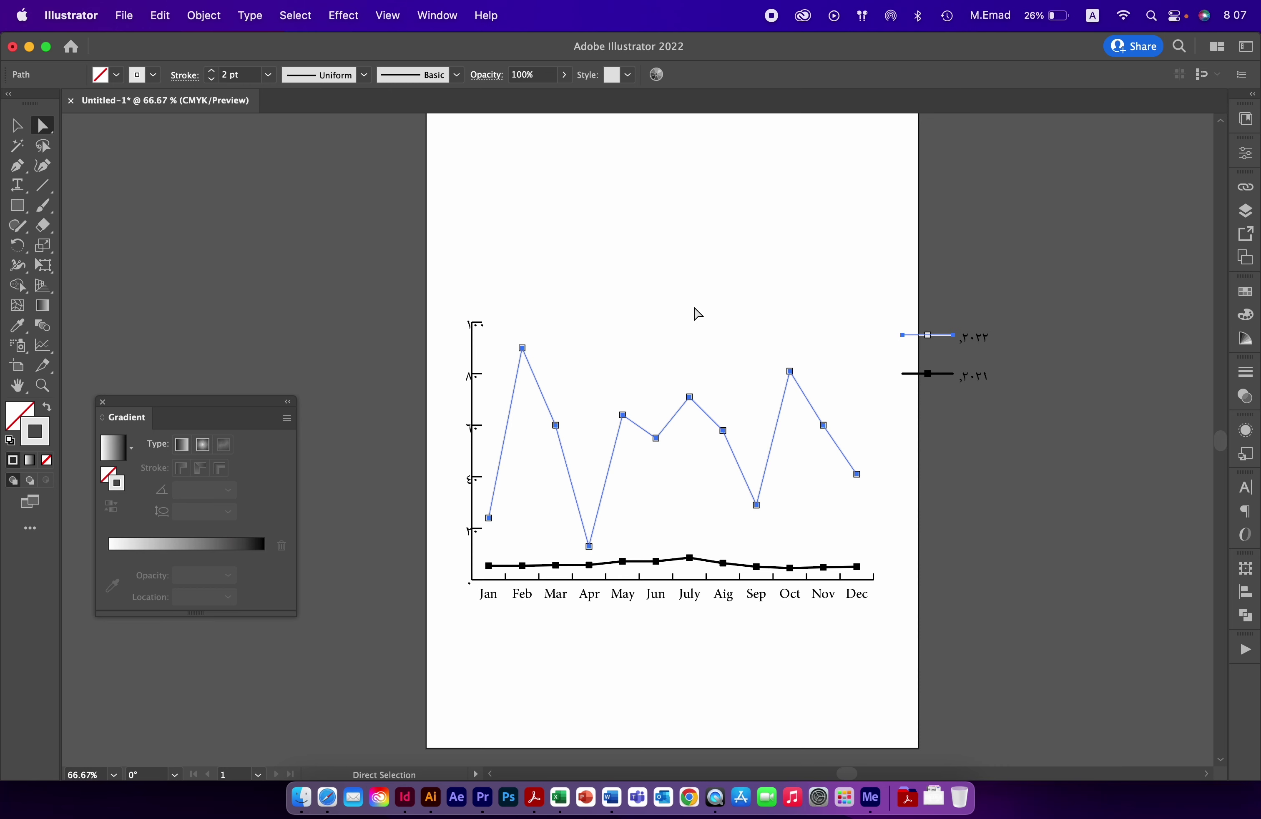
click(1246, 291)
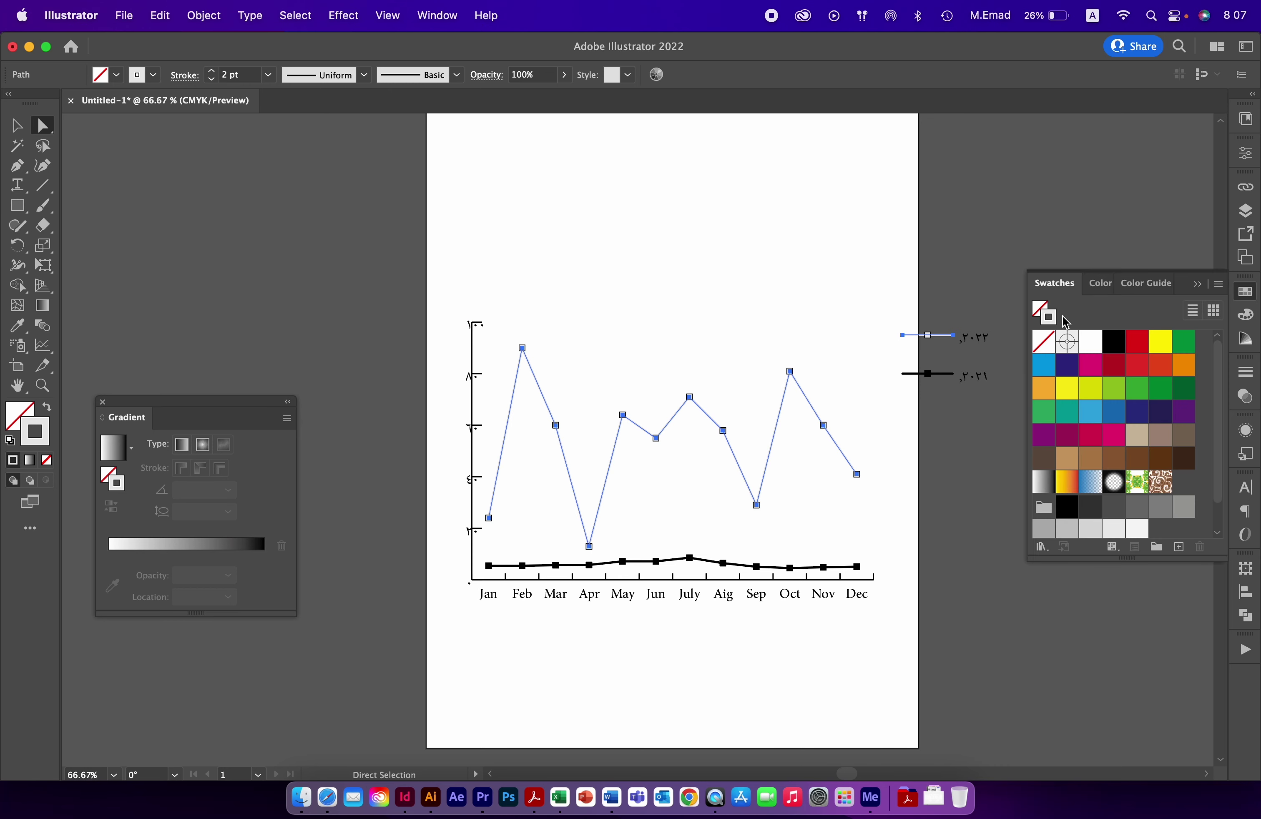
click(1114, 439)
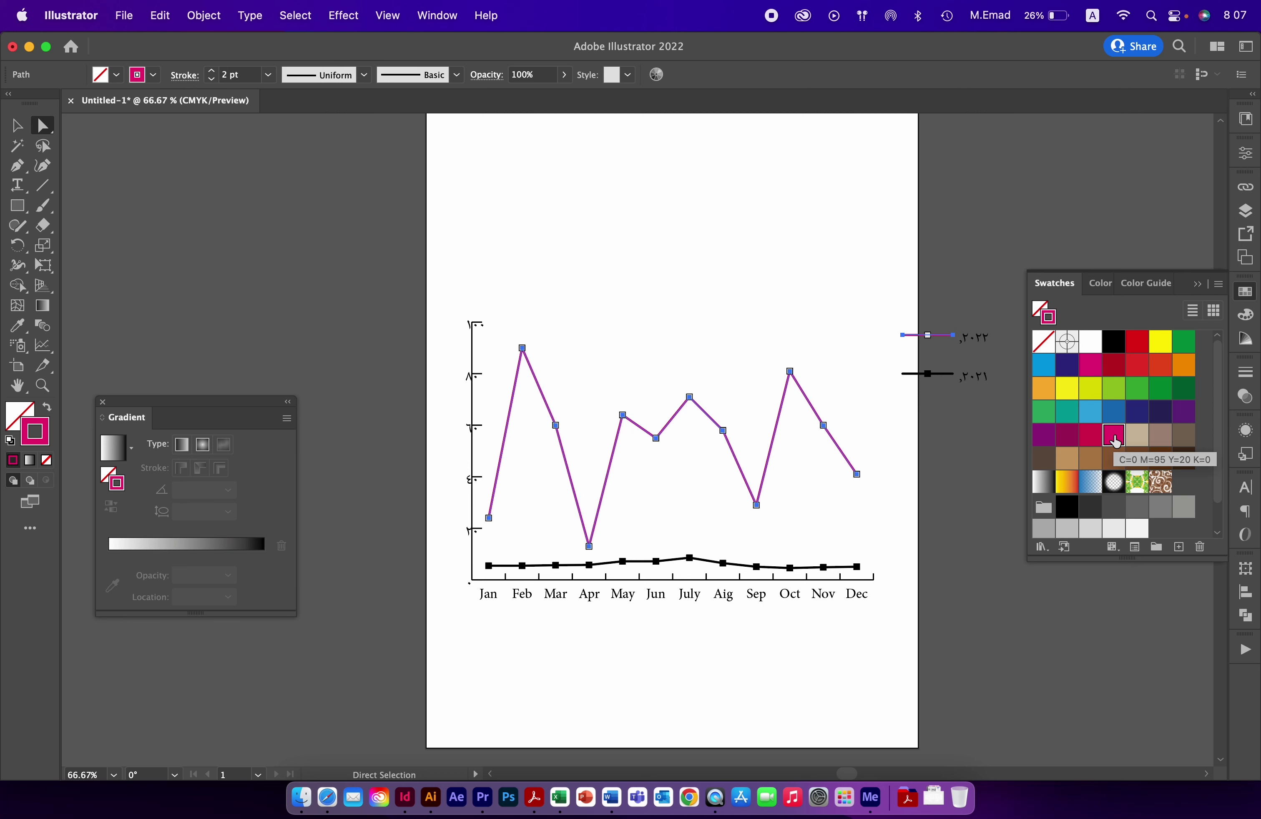
click(1090, 412)
click(829, 300)
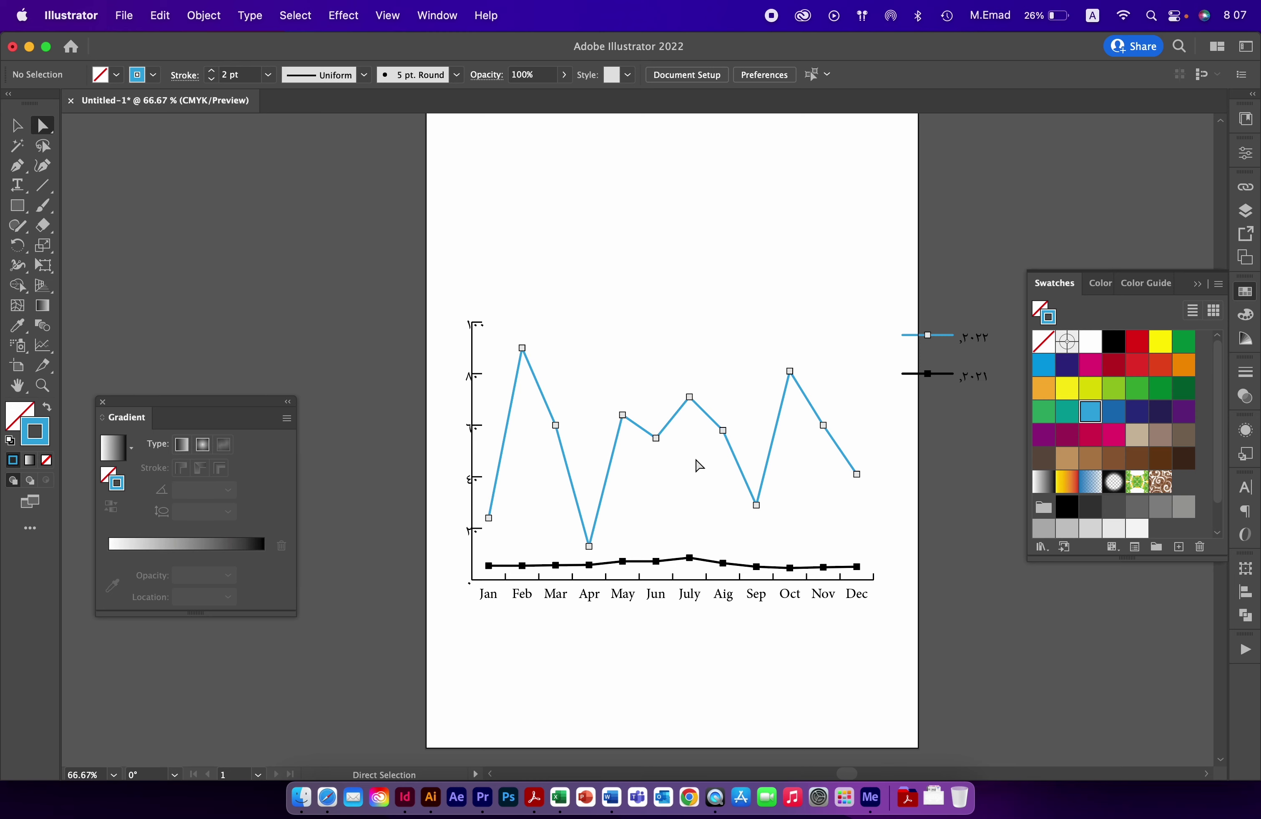
Select the lower line, axes and markers by same opacity and stroke them purple.
key(z)
drag(633, 532, 838, 633)
key(a)
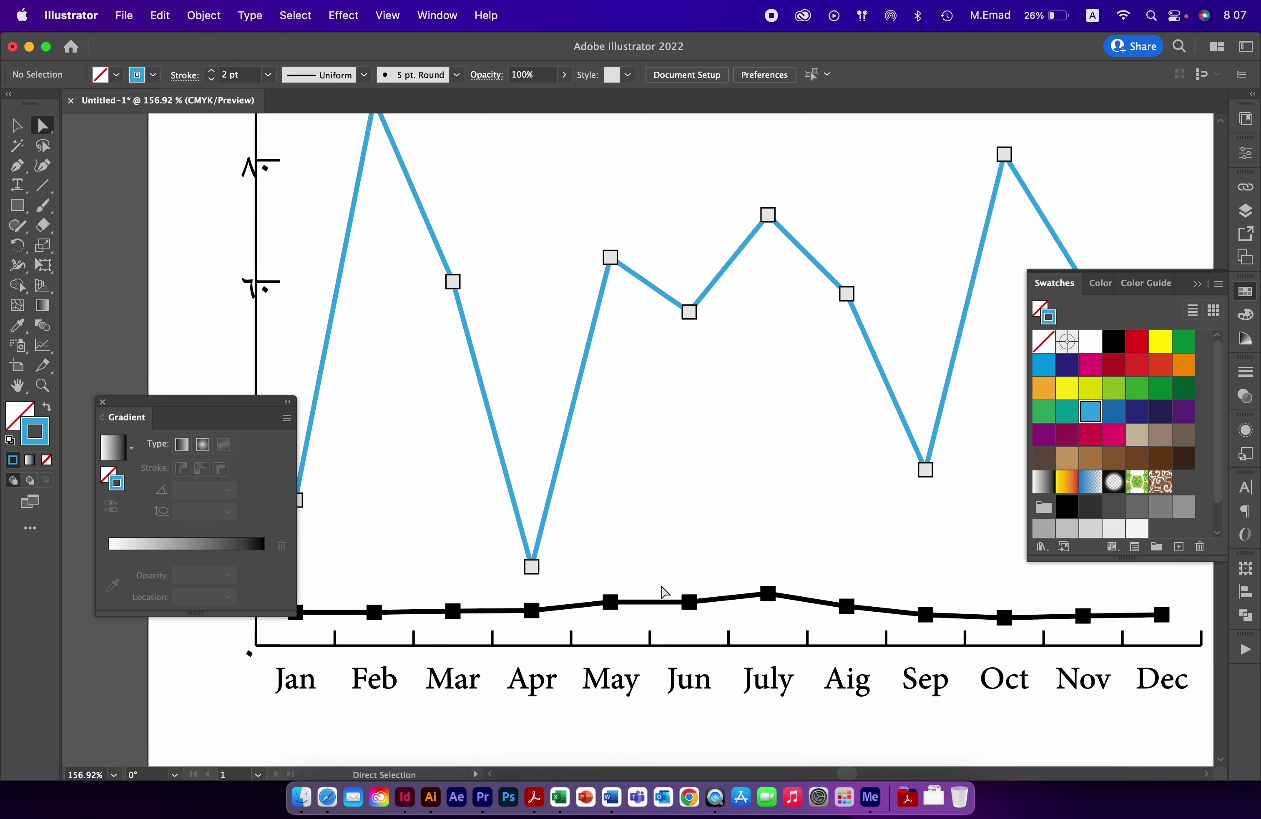
click(650, 602)
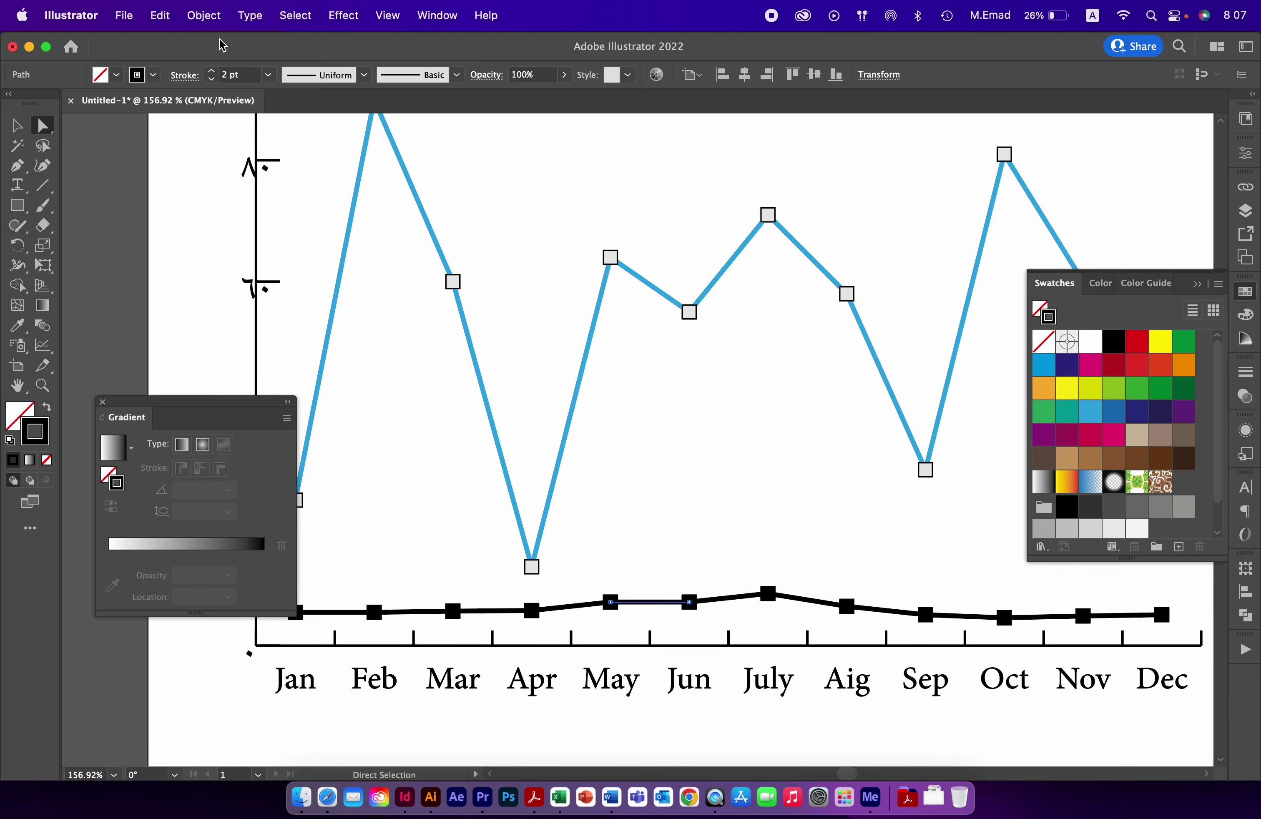
click(314, 18)
mouse_move(294, 192)
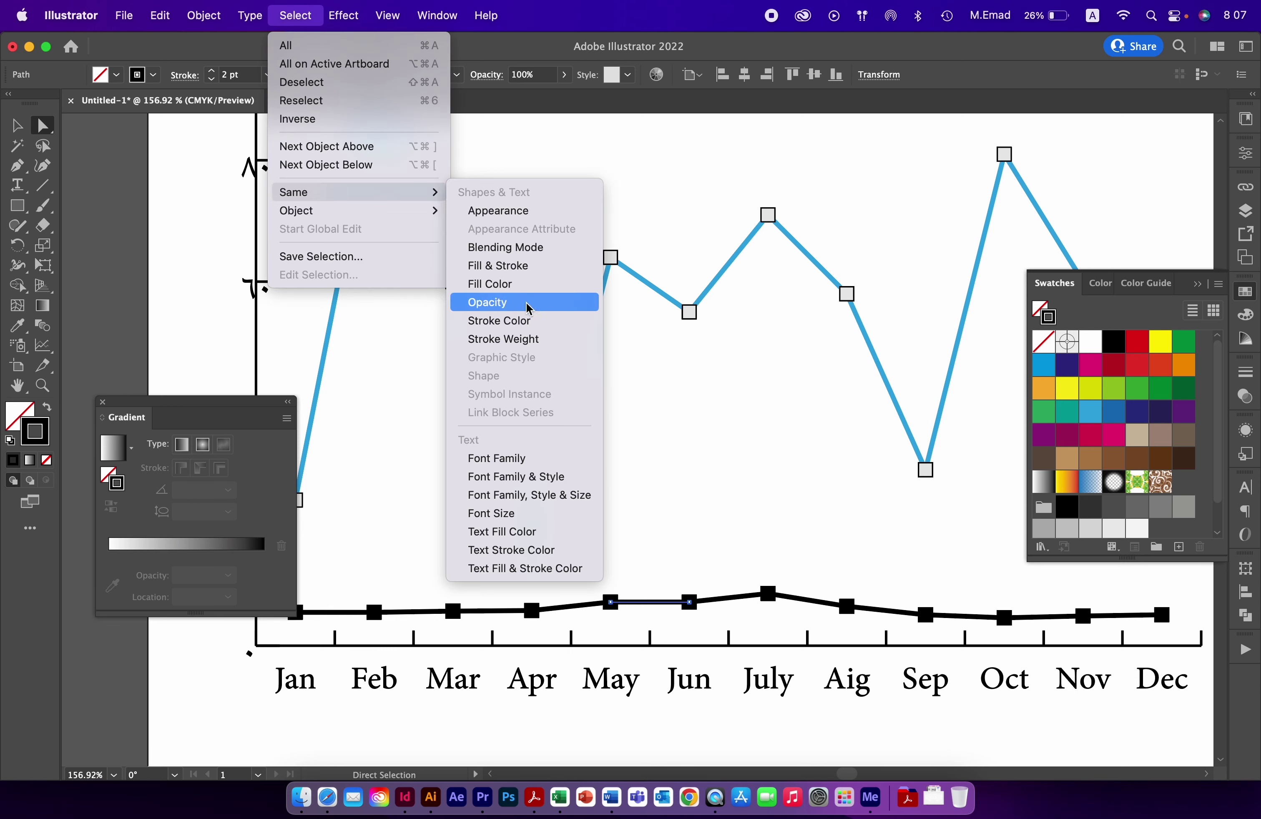
click(532, 321)
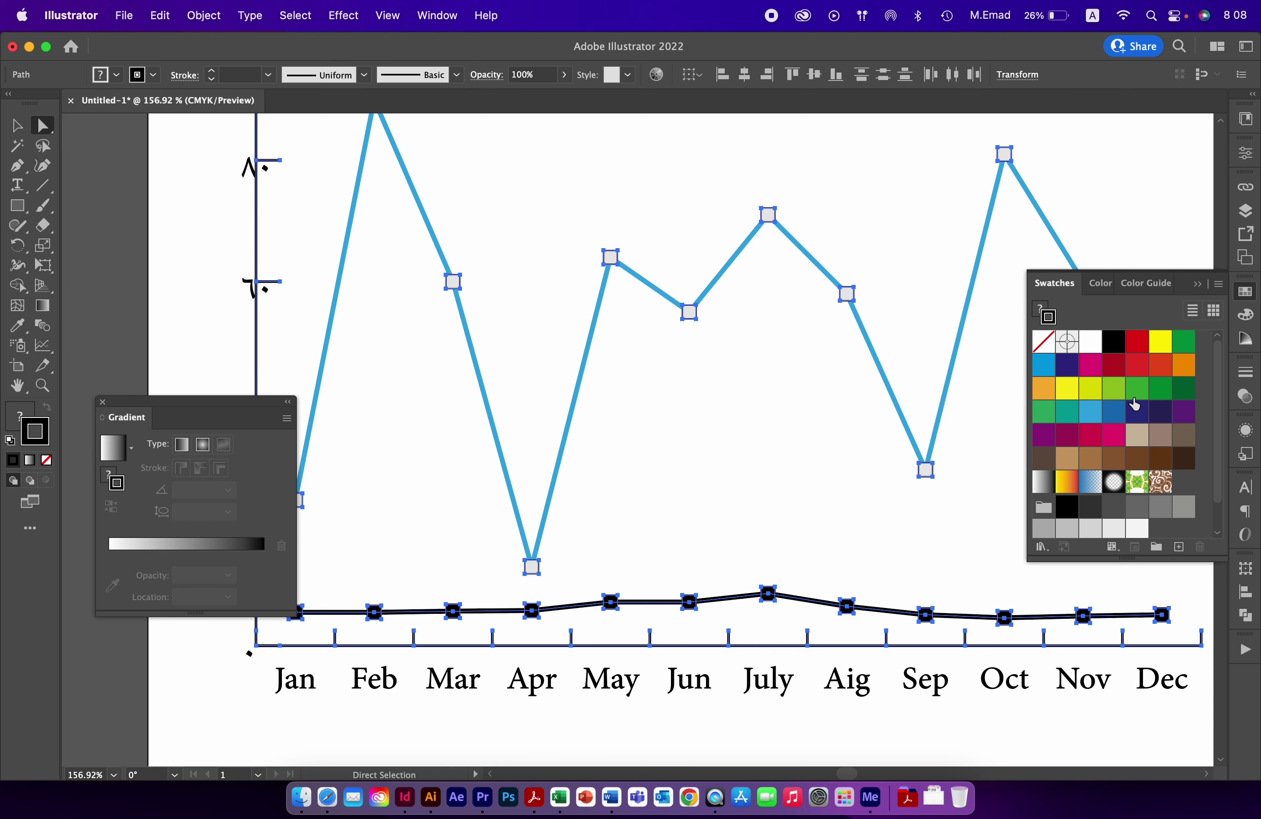
click(1179, 418)
click(726, 470)
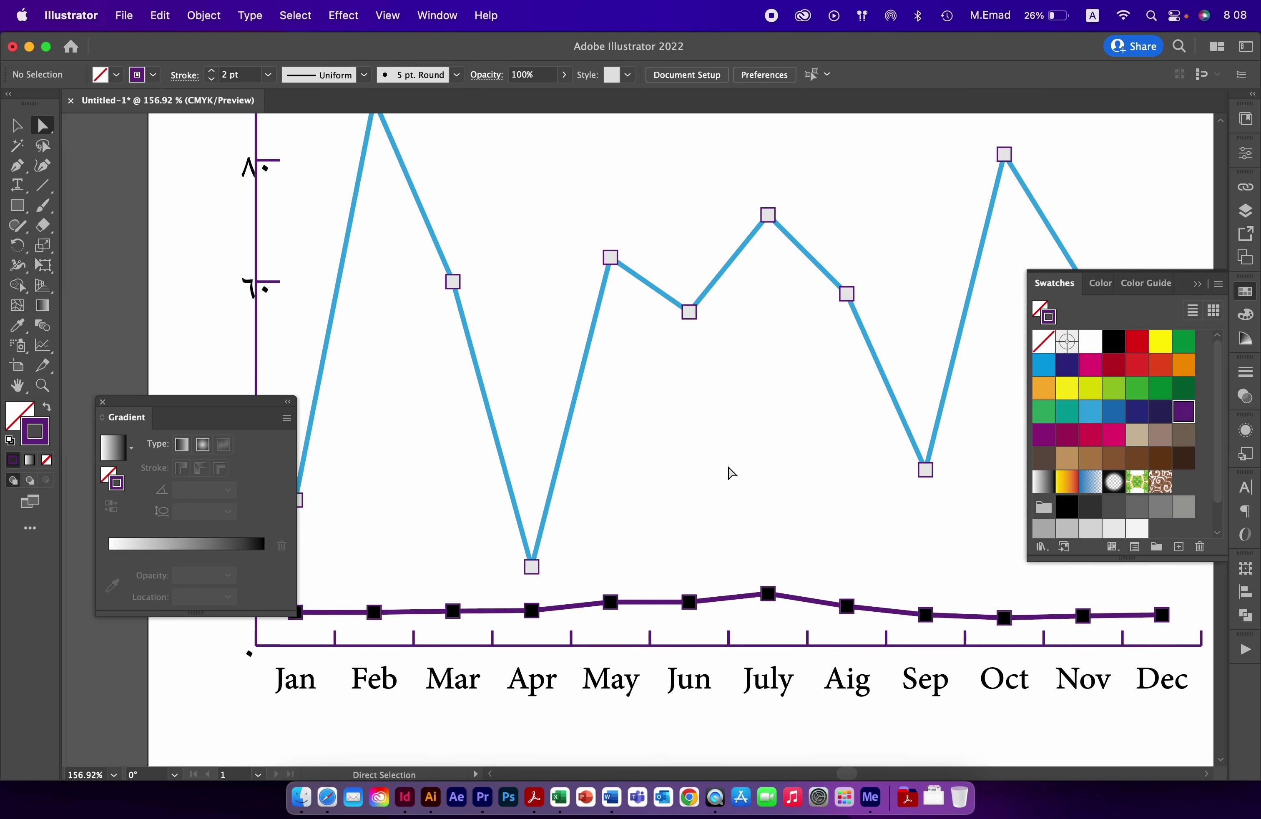
scroll(777, 445, left, 5)
scroll(824, 535, up, 4)
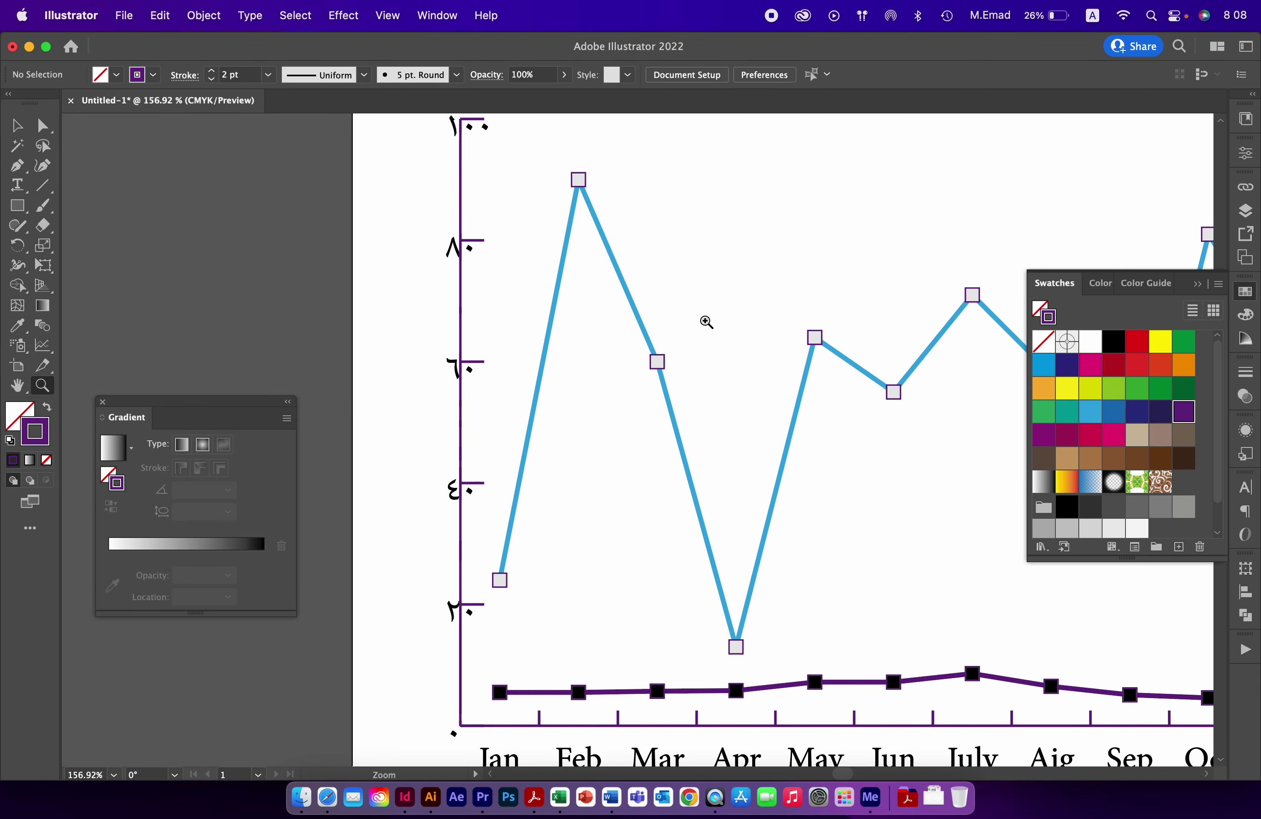
Select all matching marker squares and fill them with a lighter purple.
scroll(707, 382, up, 1)
scroll(707, 383, up, 5)
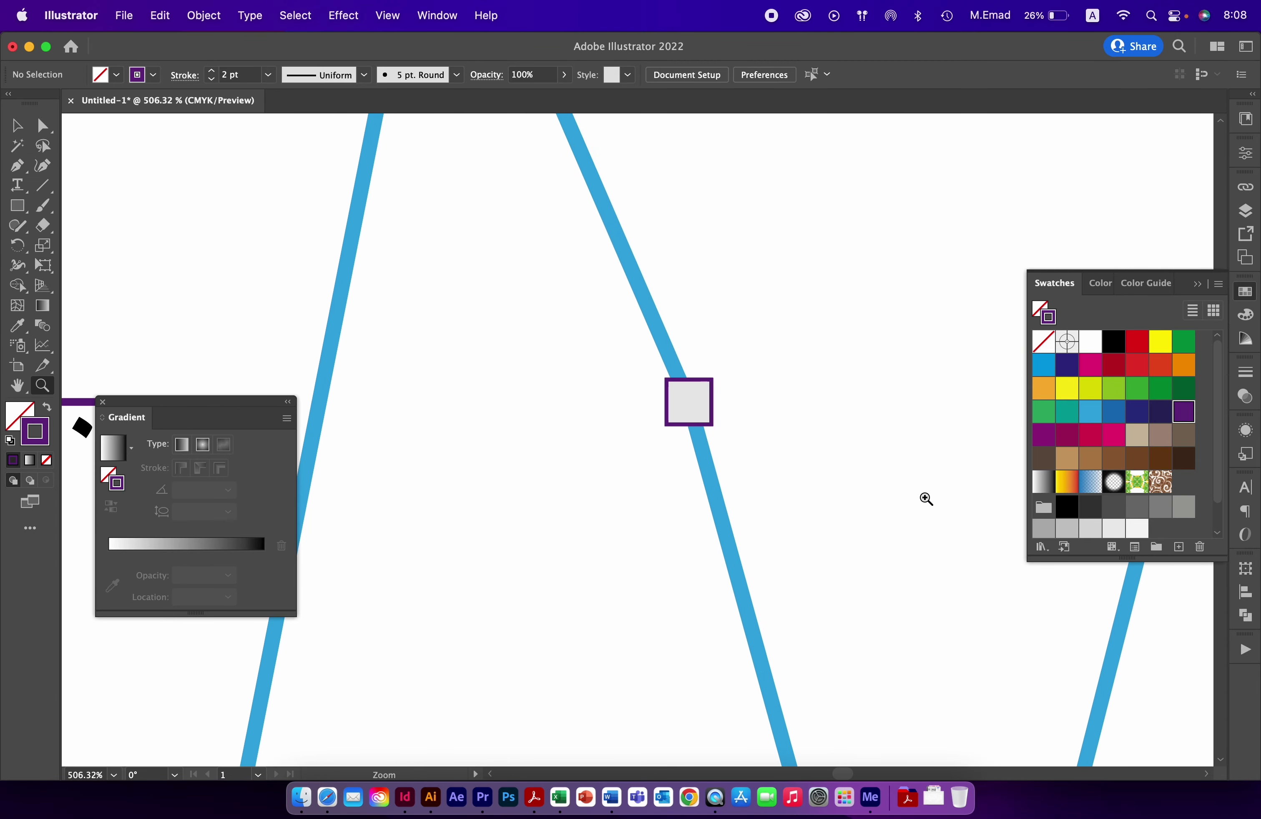
click(694, 406)
key(super)
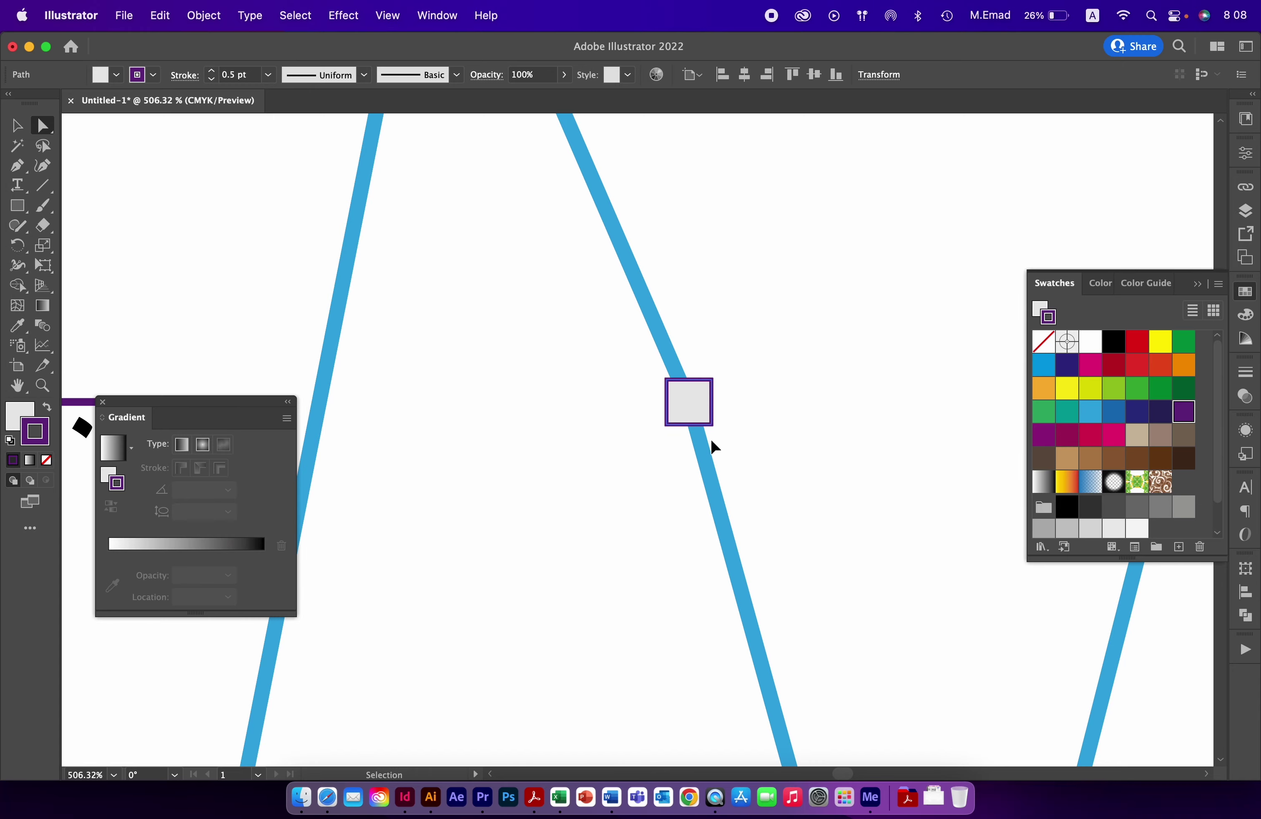
key(super+0)
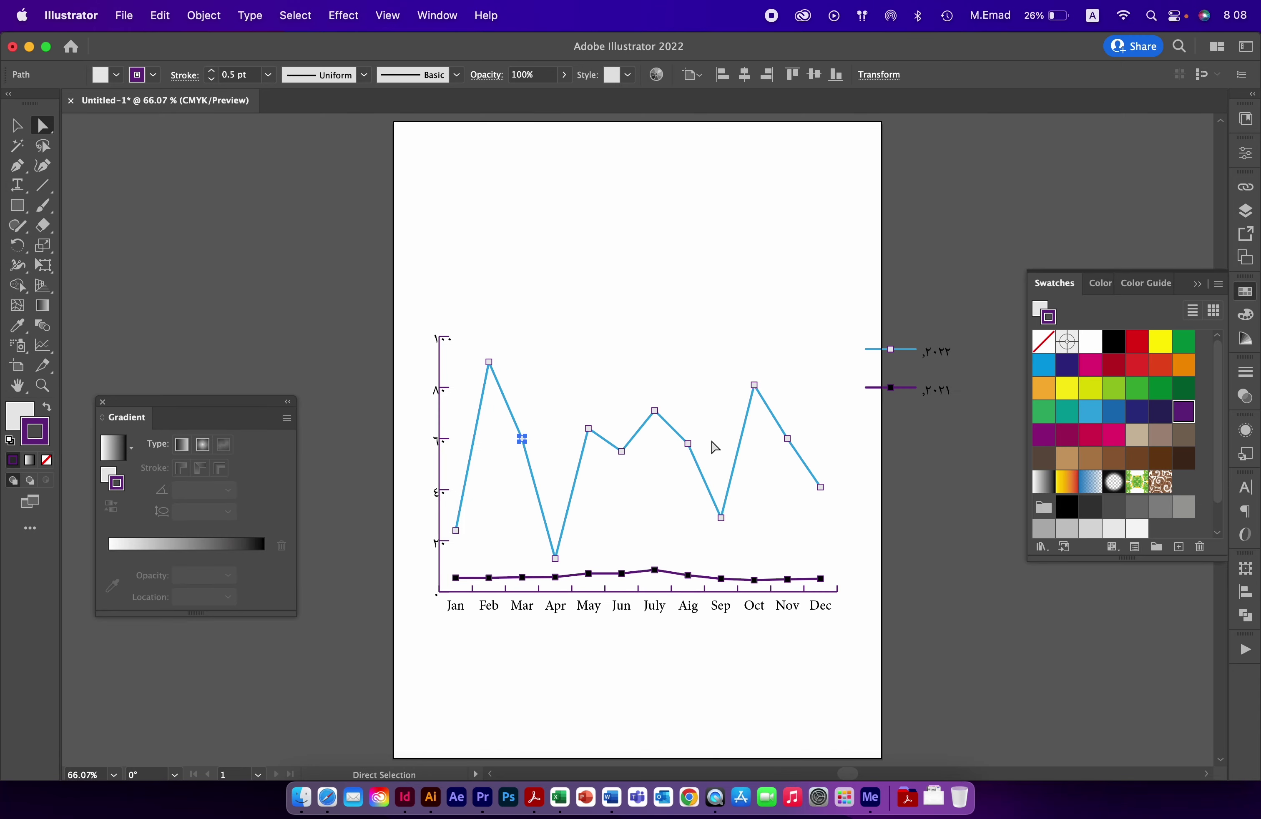
scroll(726, 650, up, 5)
scroll(762, 656, up, 3)
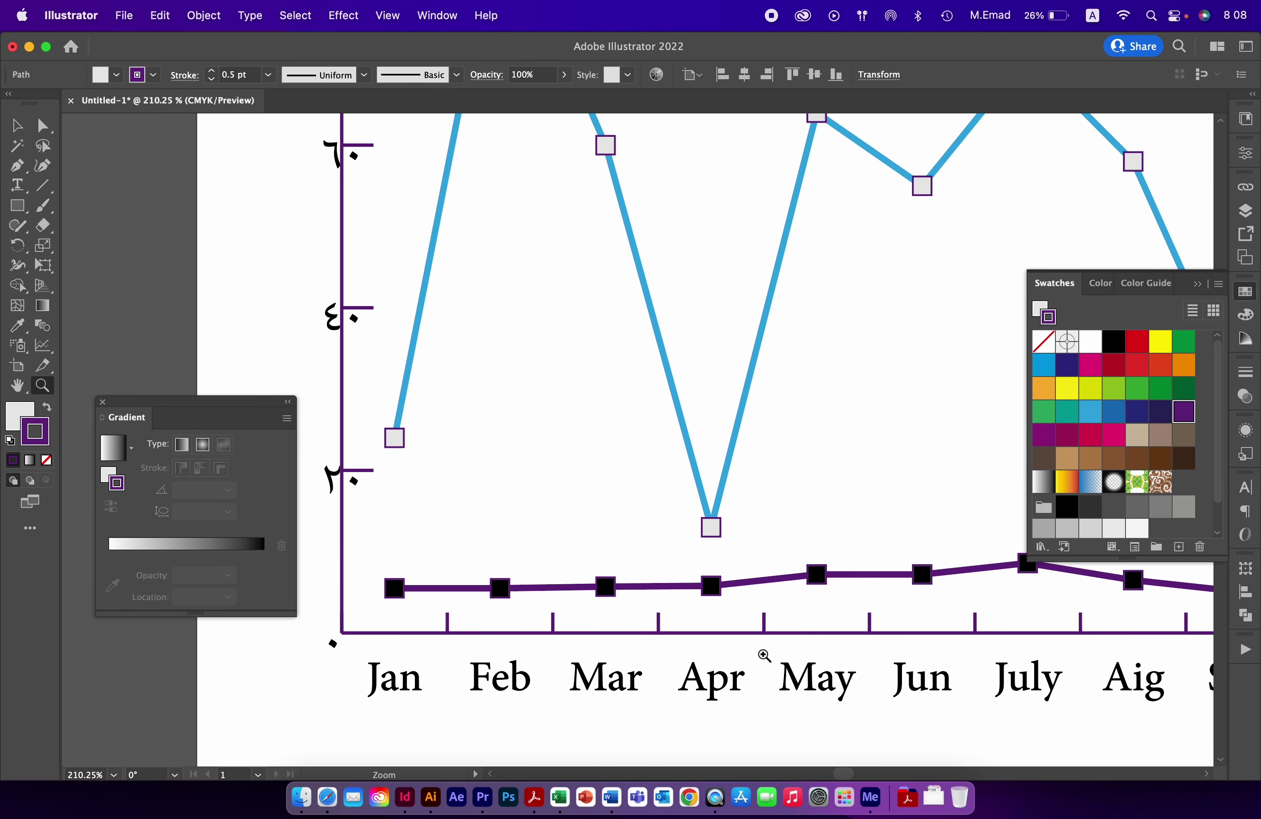
click(502, 593)
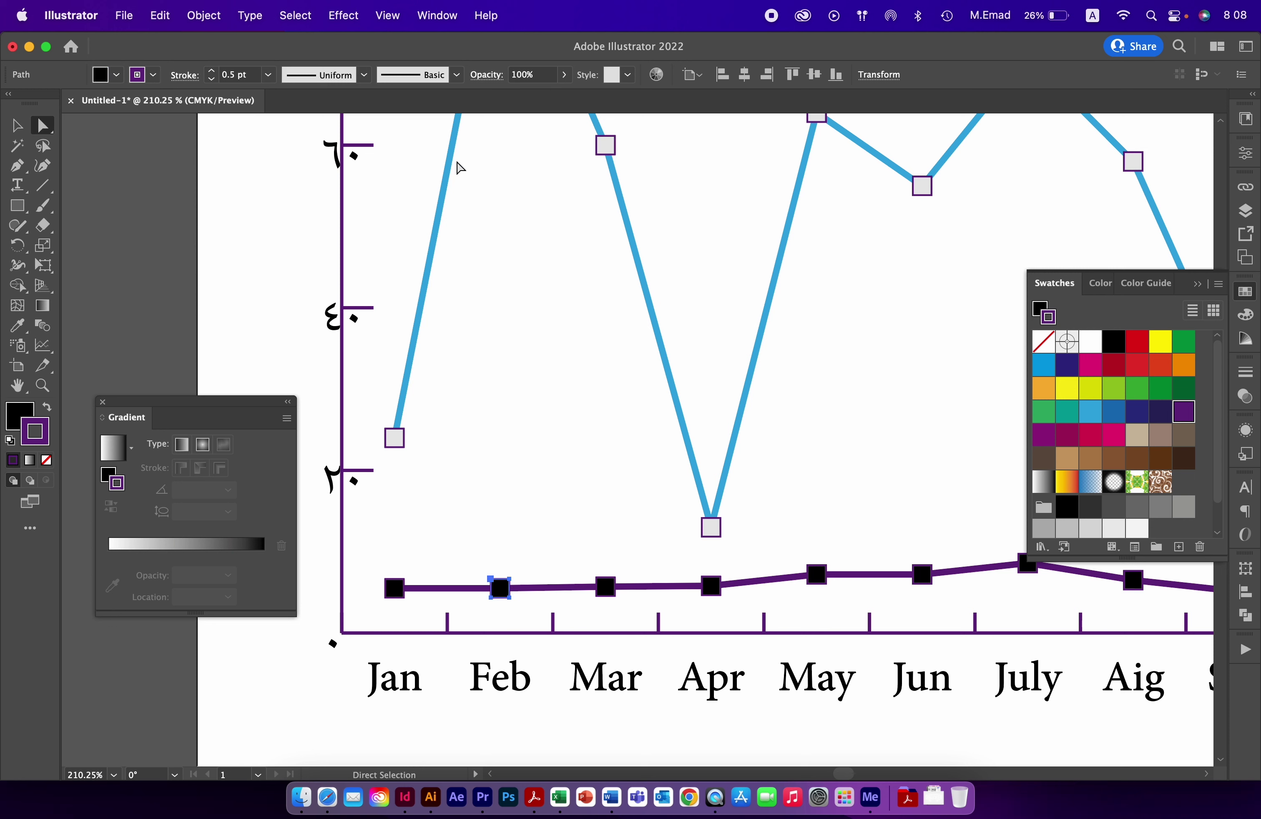
click(300, 16)
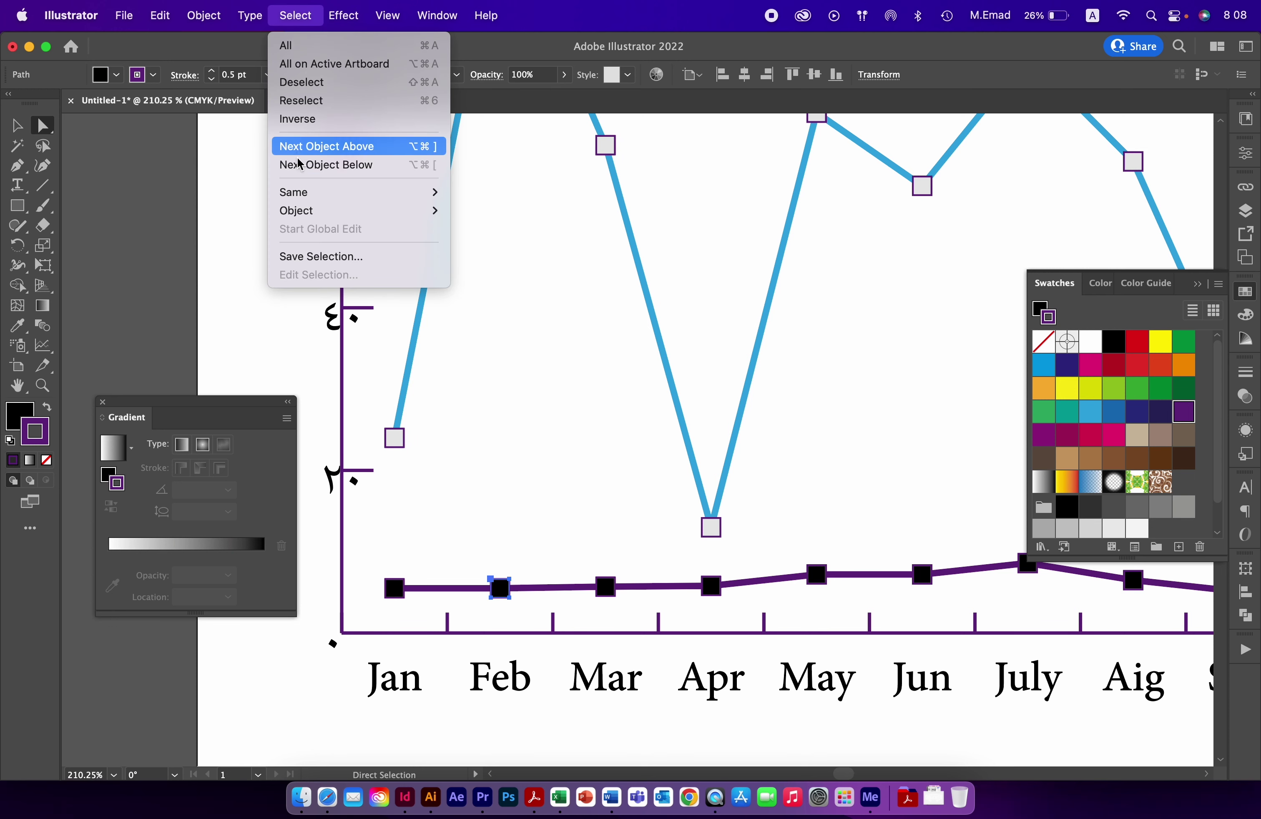
mouse_move(296, 193)
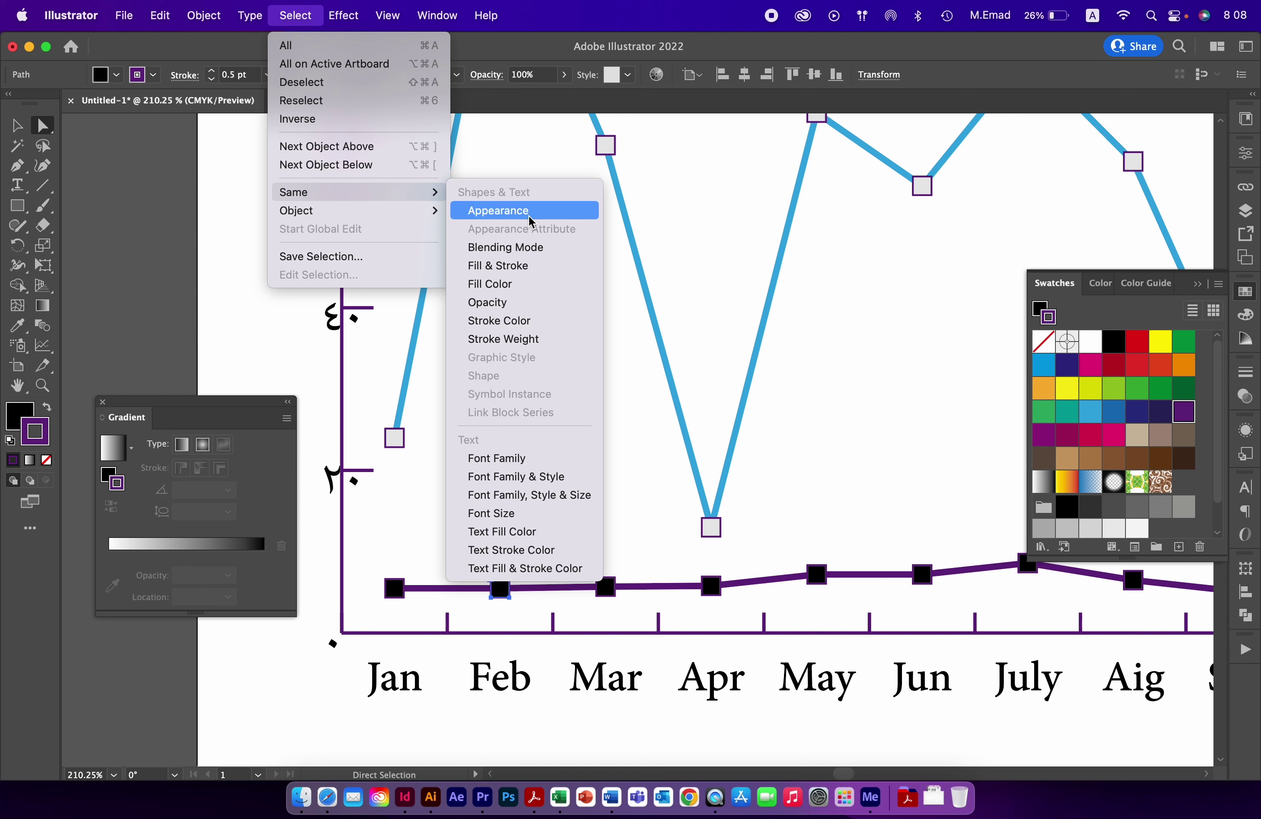
click(505, 286)
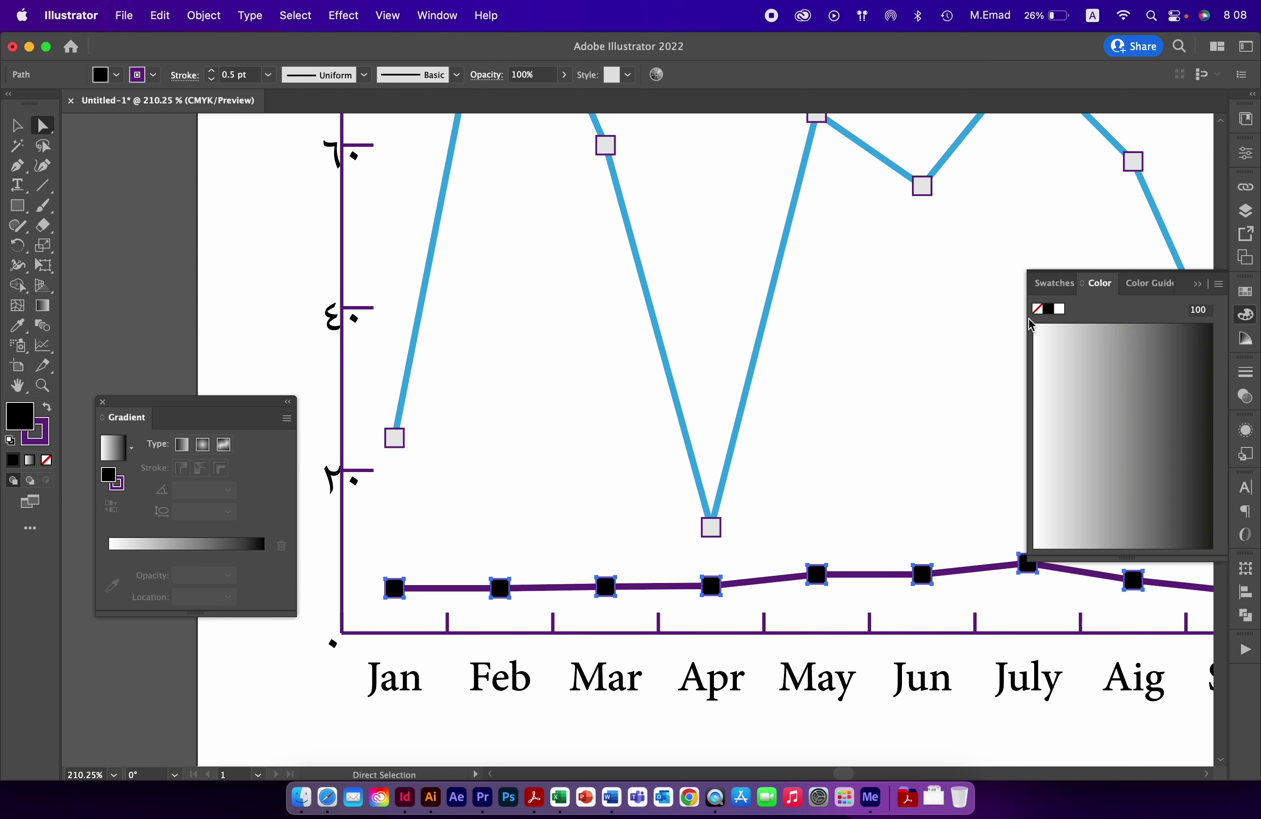
click(1246, 291)
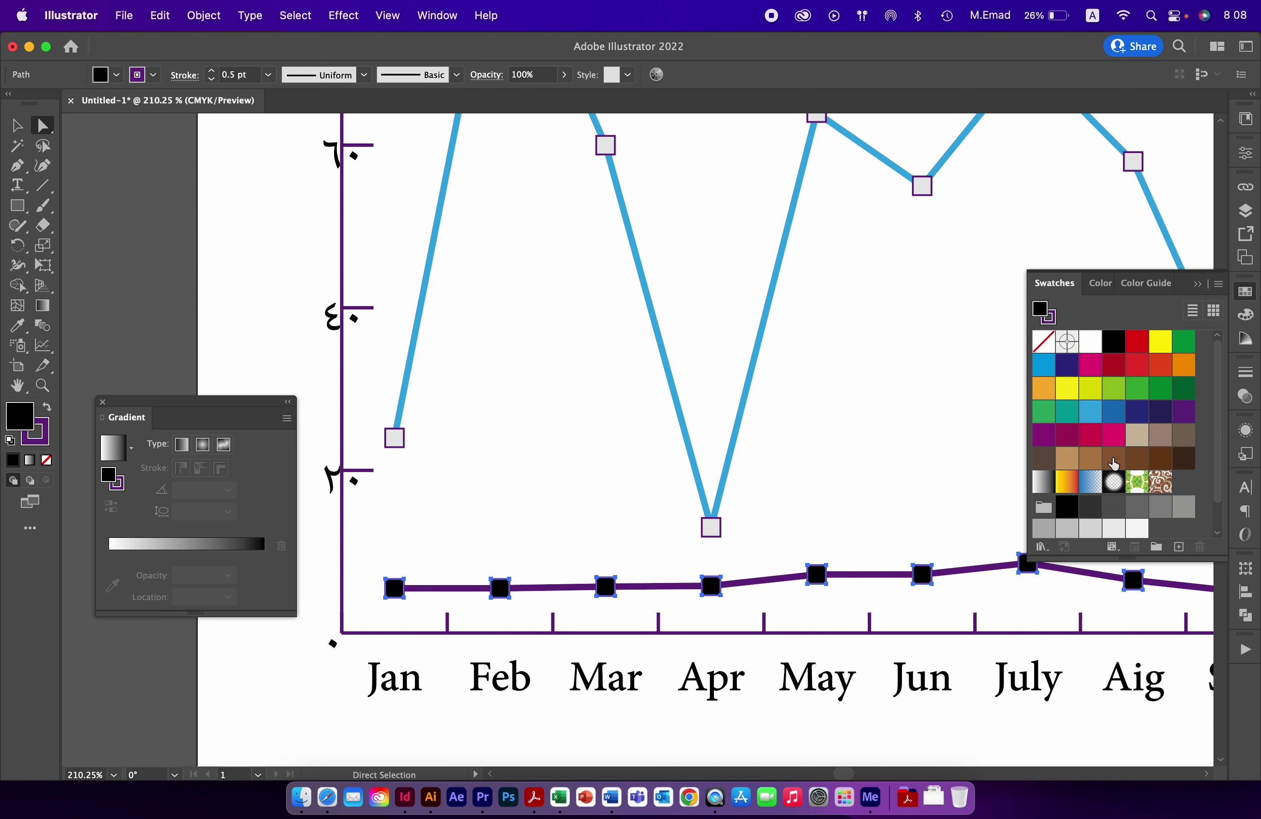
click(1183, 412)
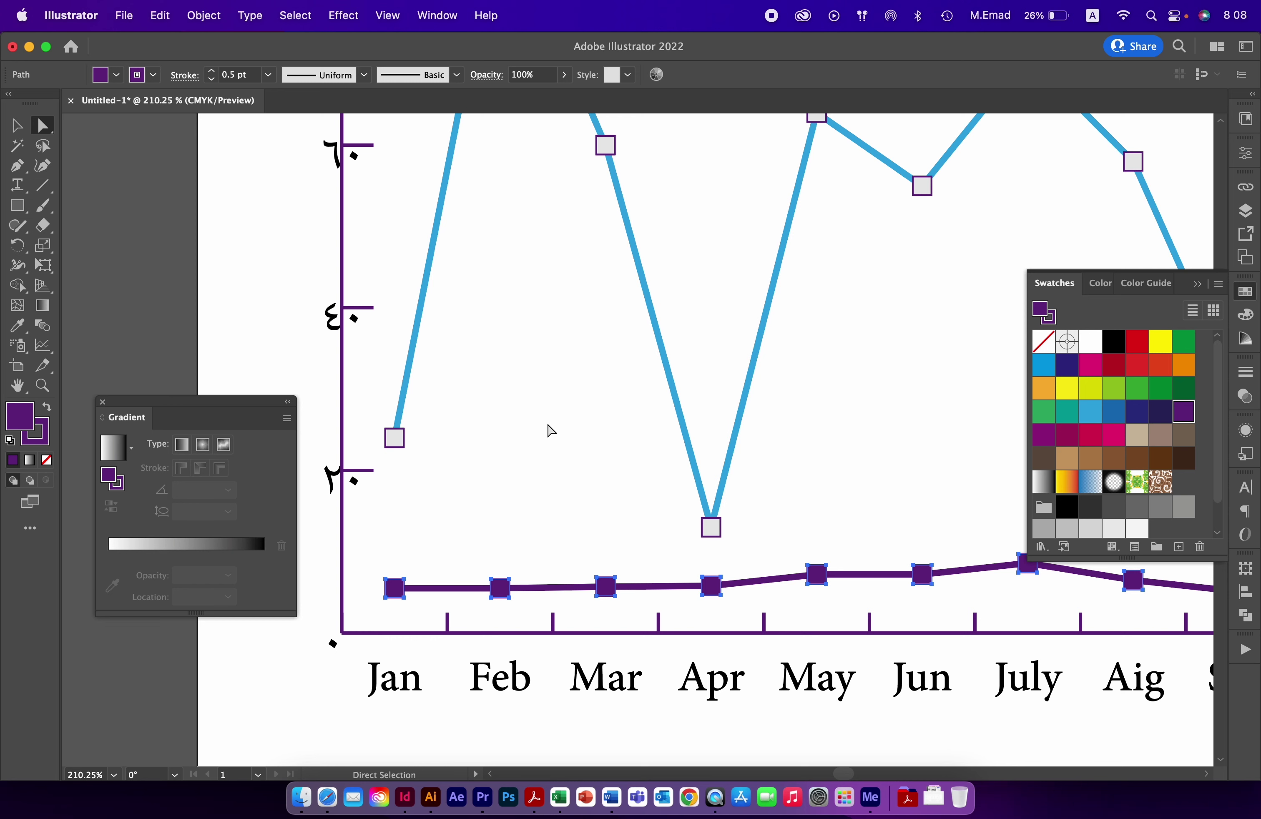
double_click(20, 424)
drag(569, 423, 535, 371)
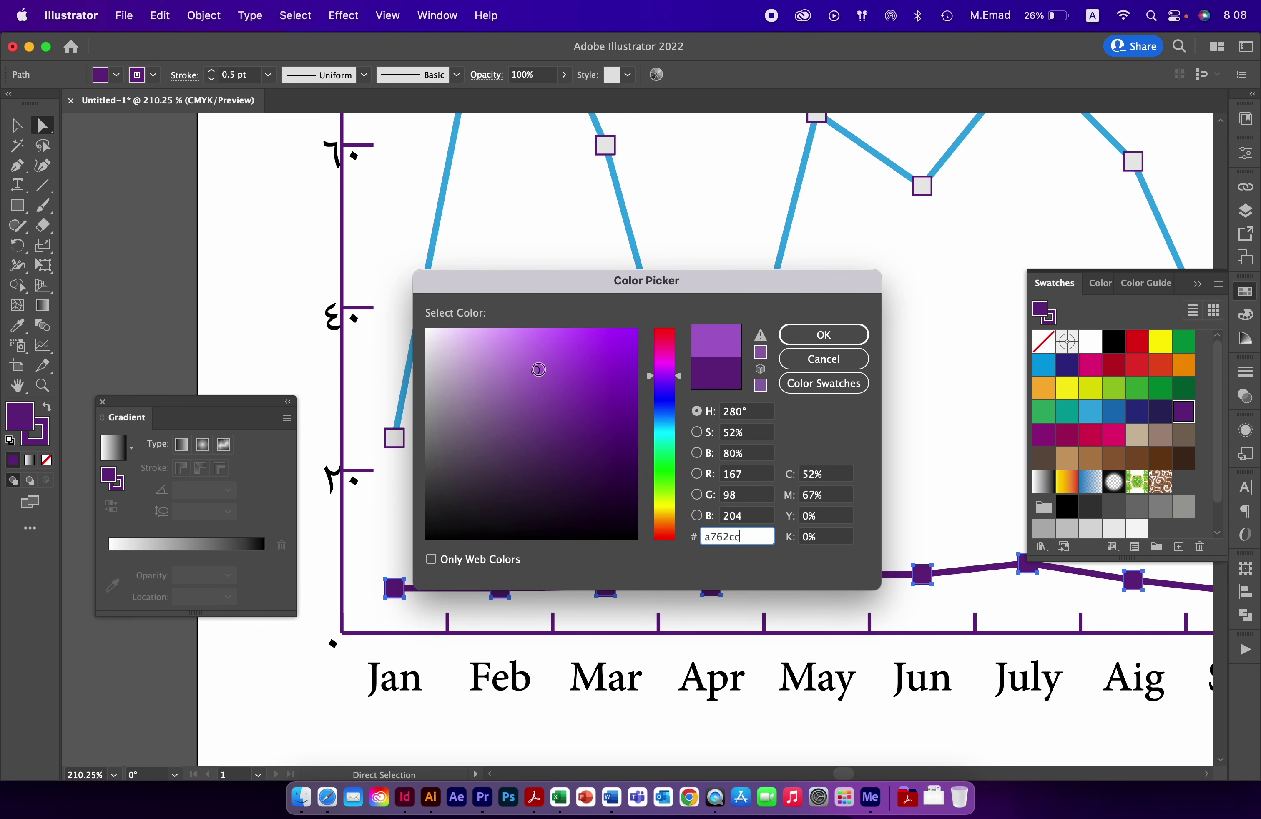
click(824, 334)
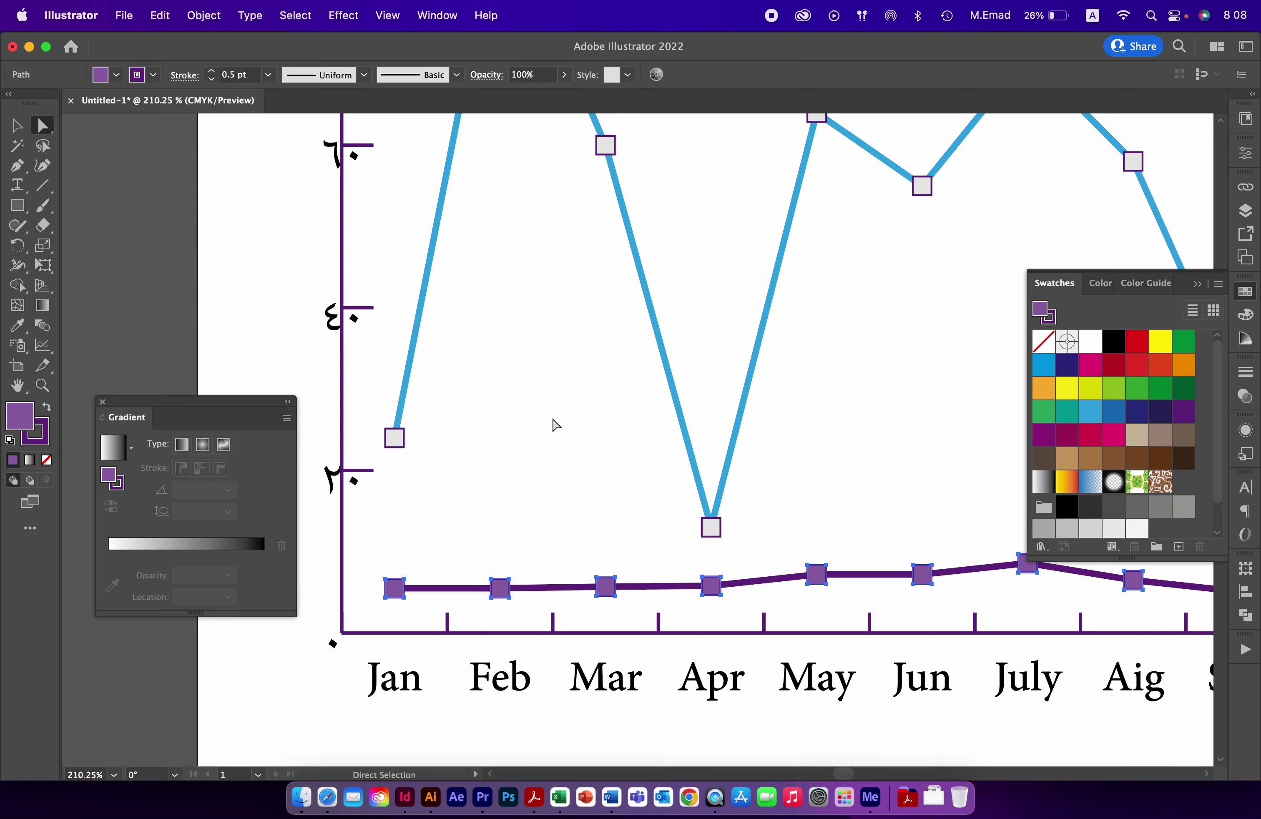
click(577, 469)
Give the blue line's markers a dark navy fill and a light-blue outline.
key(super+minus)
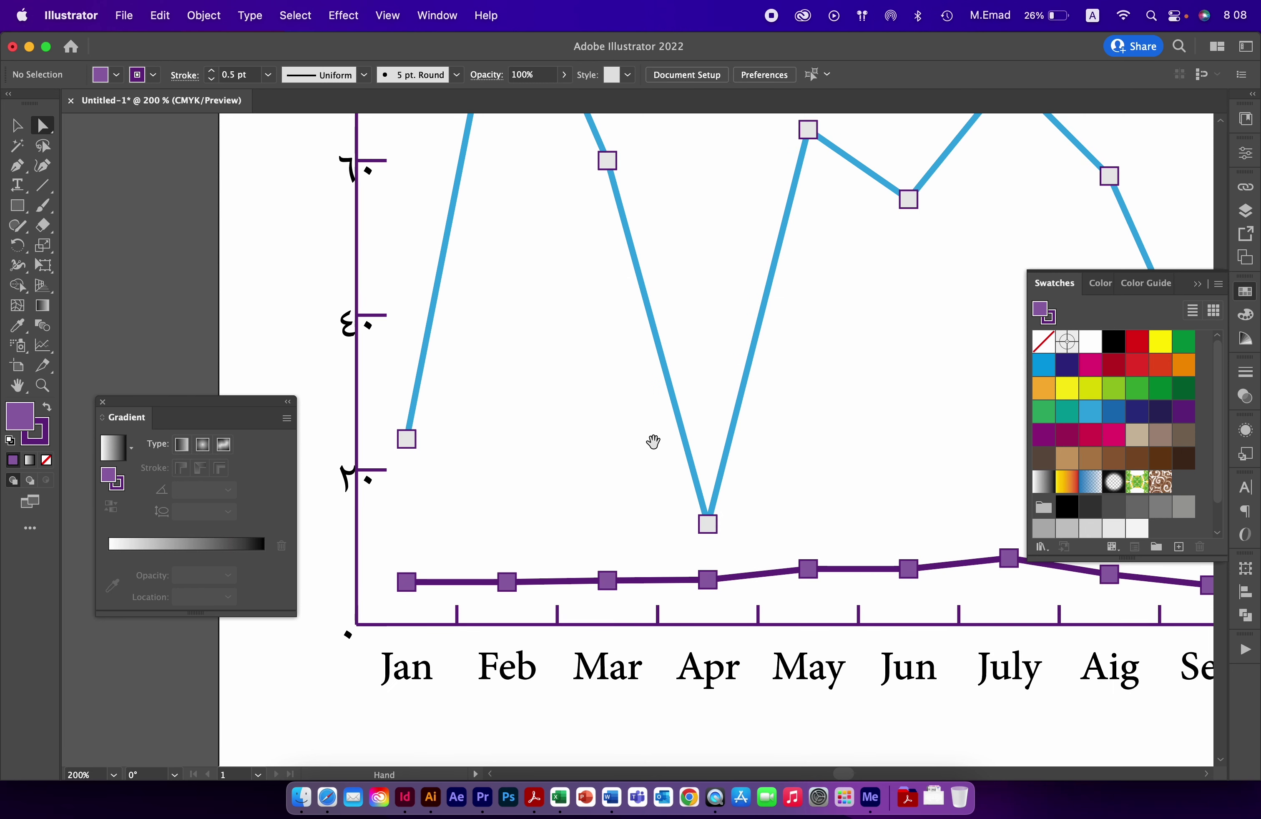
scroll(653, 442, up, 3)
click(426, 509)
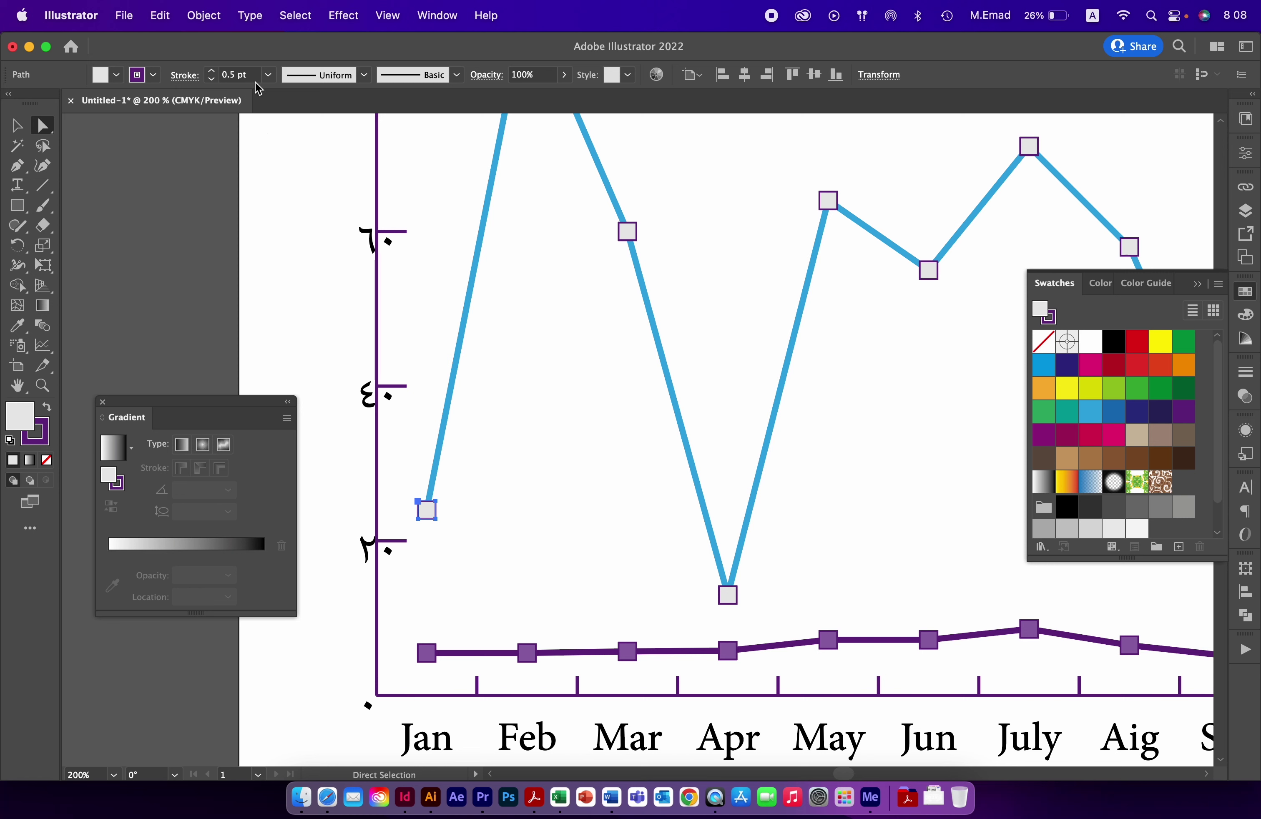
click(310, 19)
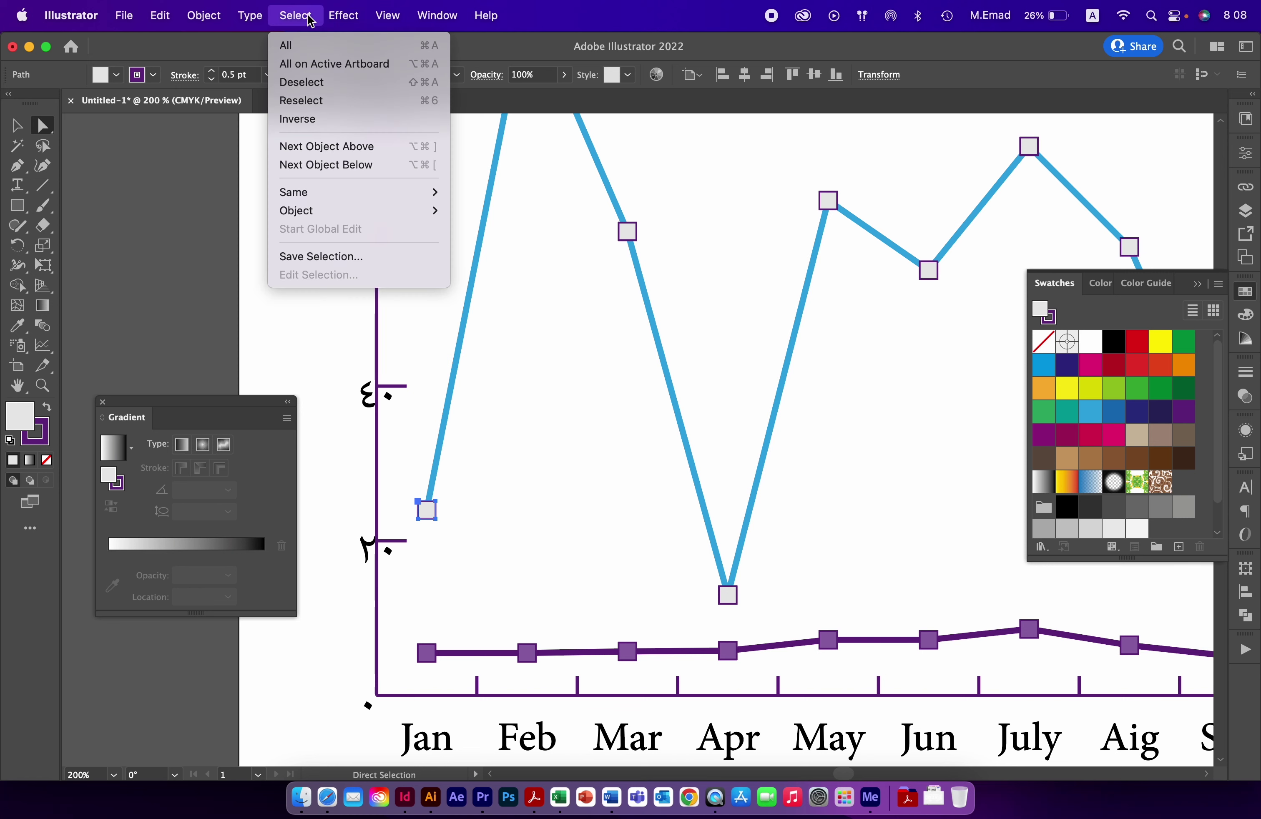
mouse_move(293, 193)
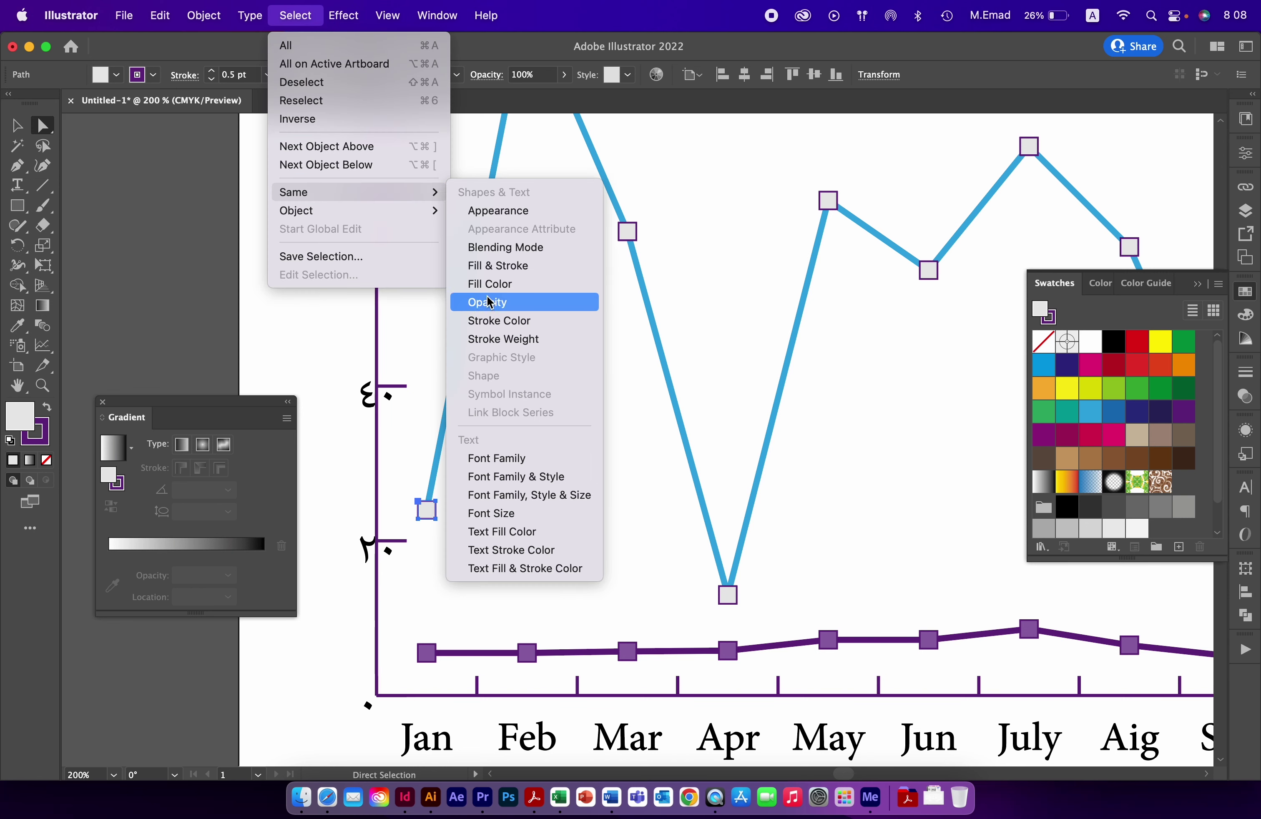
click(492, 287)
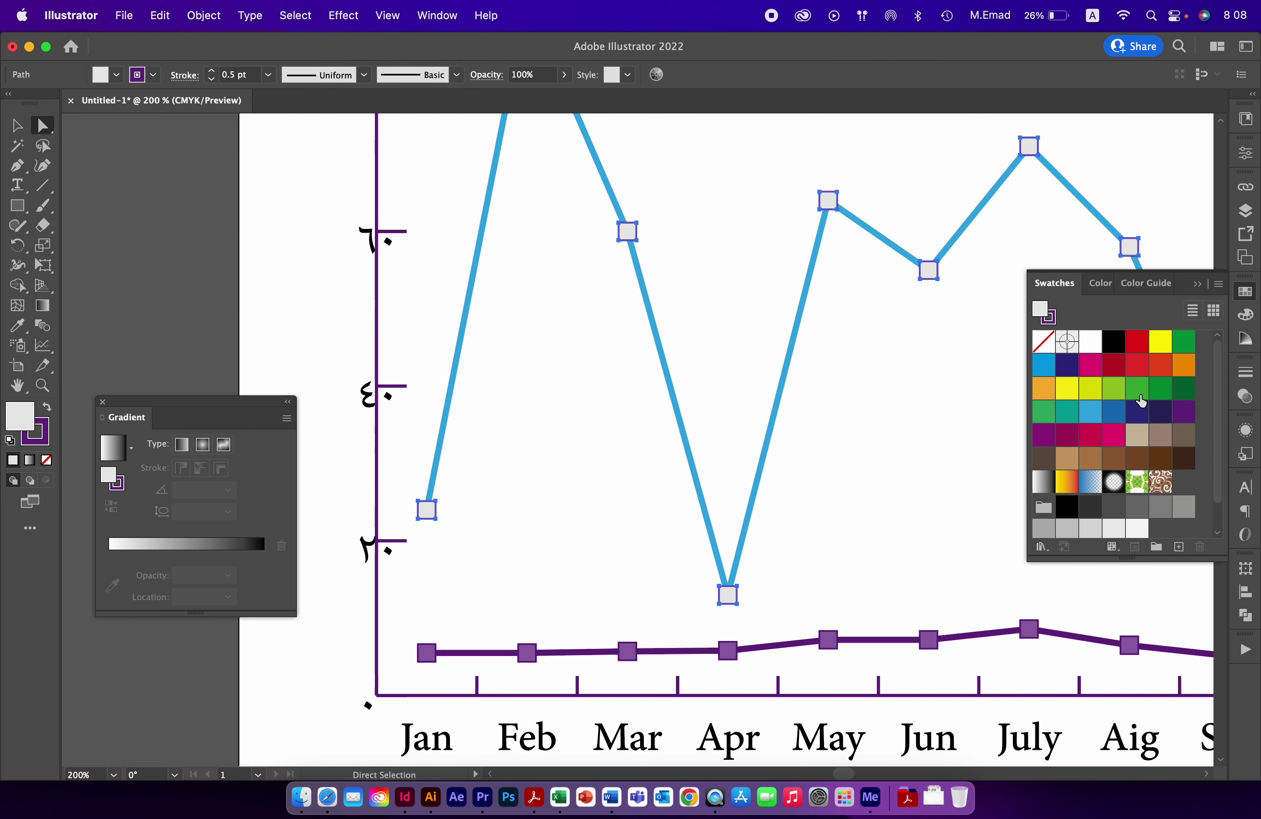
click(1115, 414)
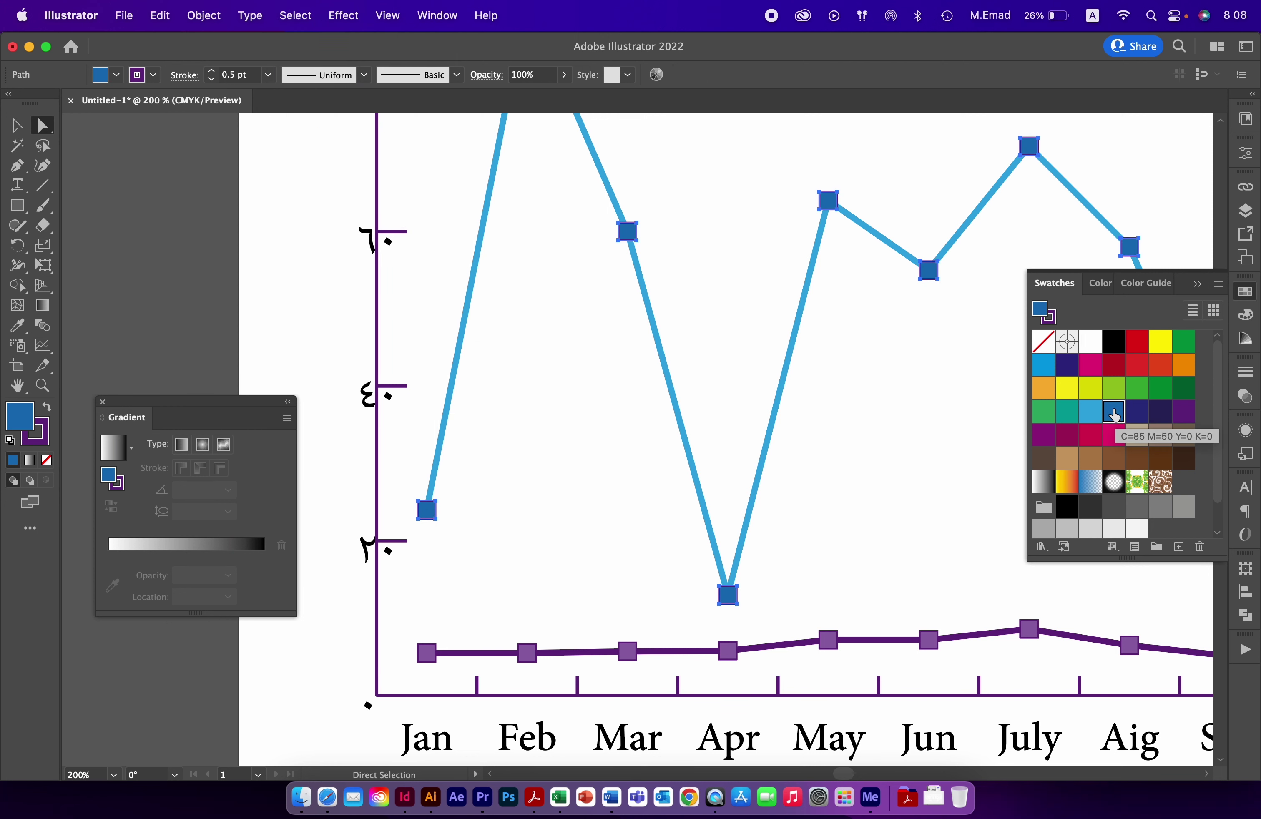
click(1068, 370)
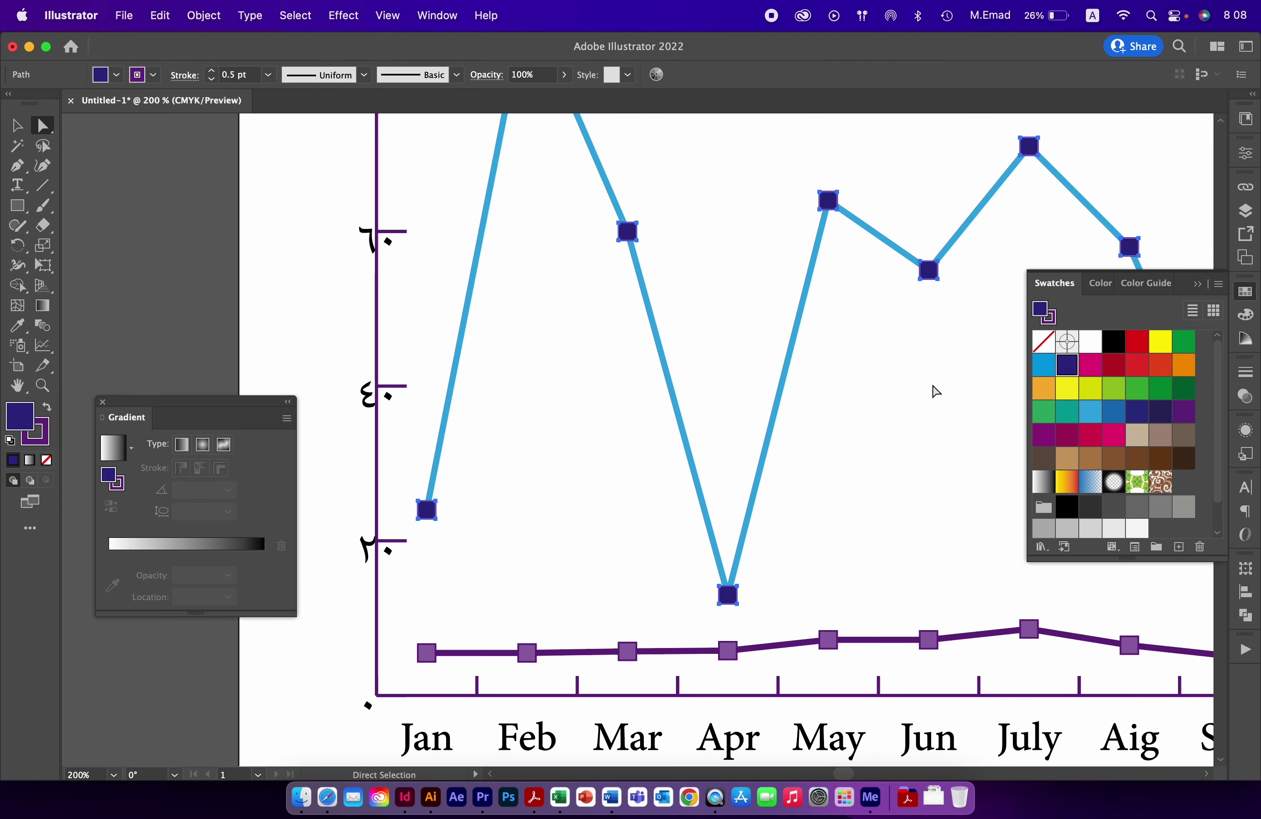
click(1048, 318)
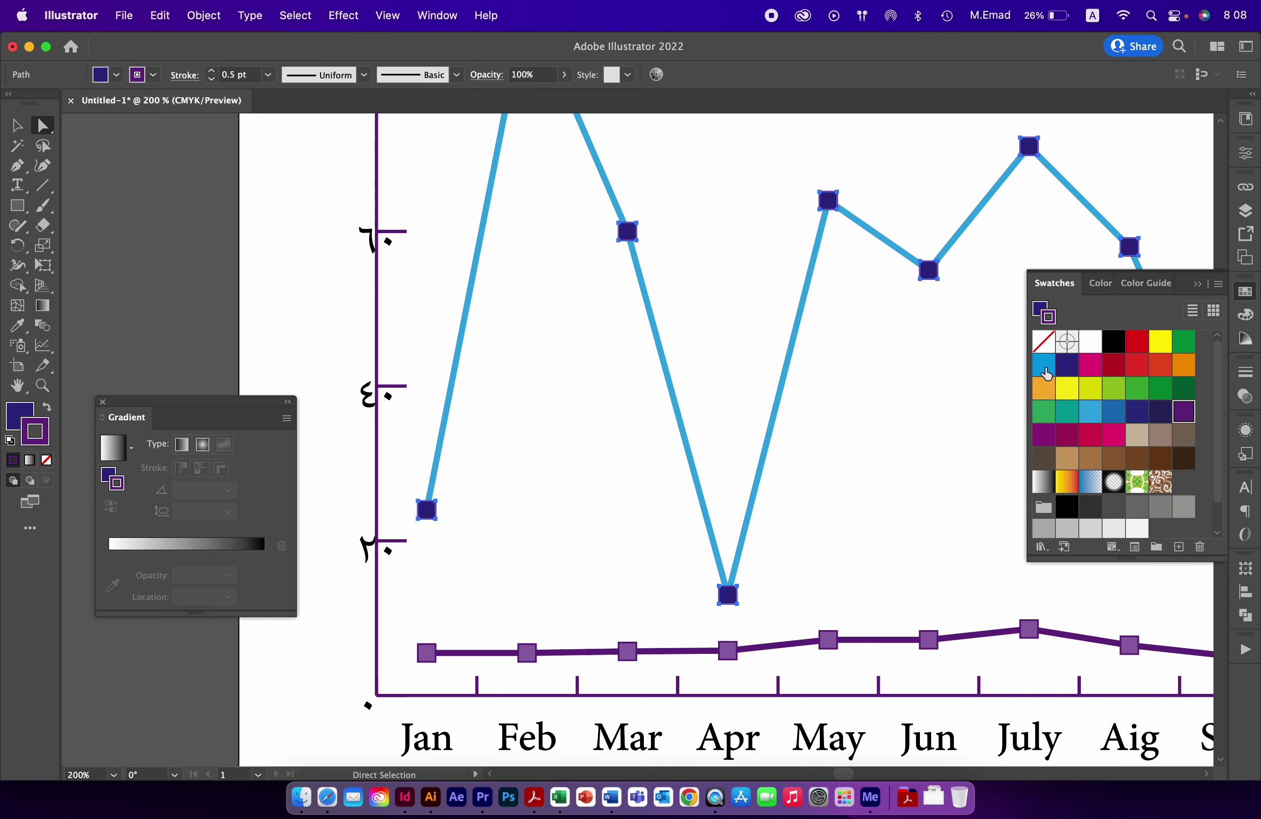
click(1092, 414)
click(897, 453)
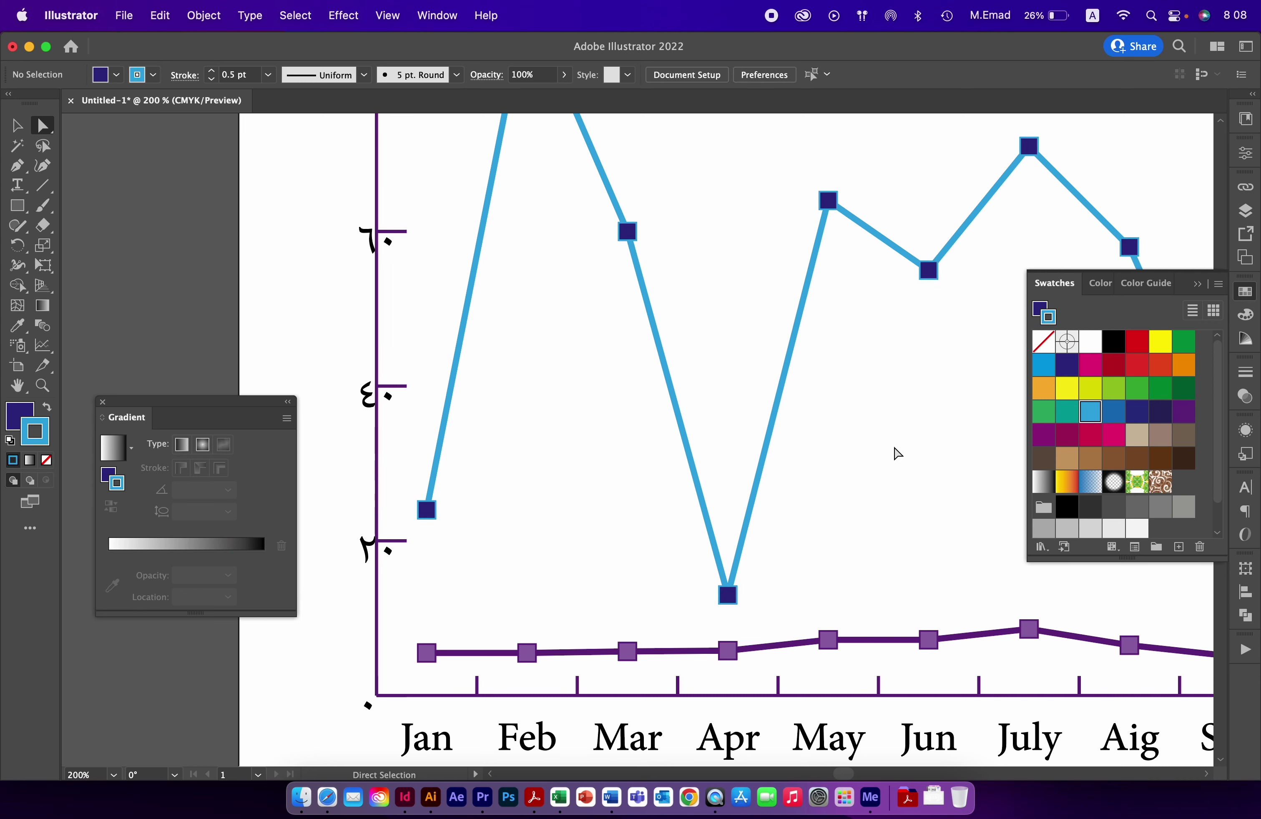
key(super+minus)
key(super+minus)
Marquee-select the month, y-axis and legend labels of the chart.
key(super+0)
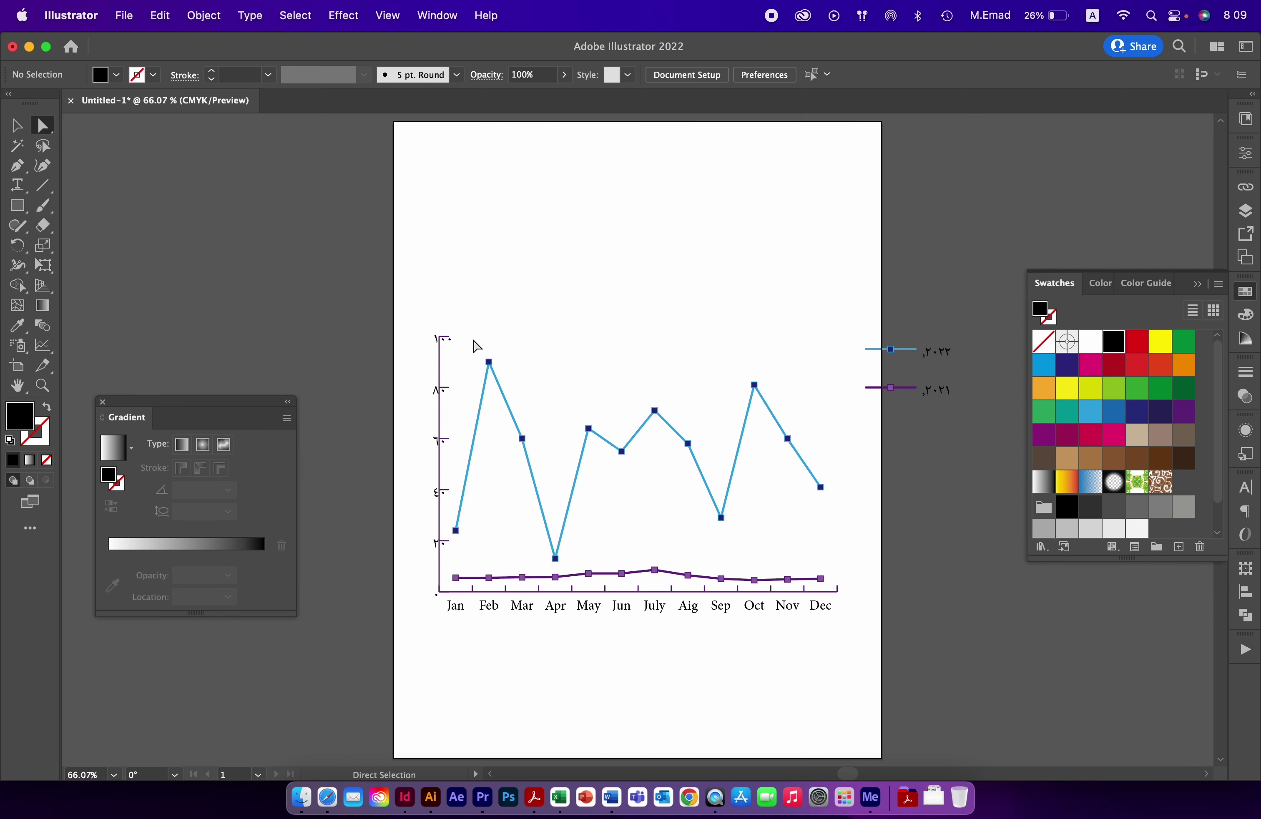
drag(853, 641, 434, 600)
drag(840, 636, 394, 600)
drag(405, 283, 451, 560)
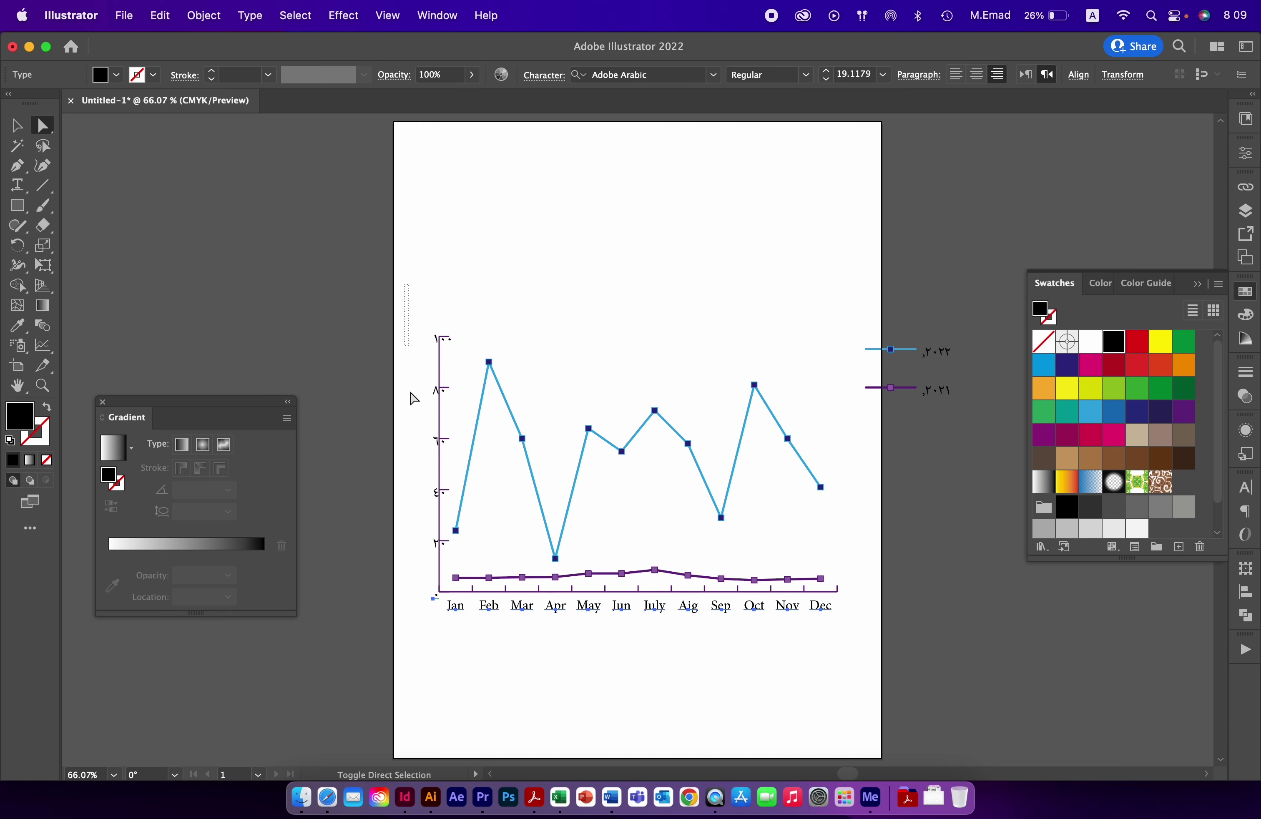
Set the labels to FS Albert Arabic 9 pt, Western digits, fill #4b5563.
click(544, 75)
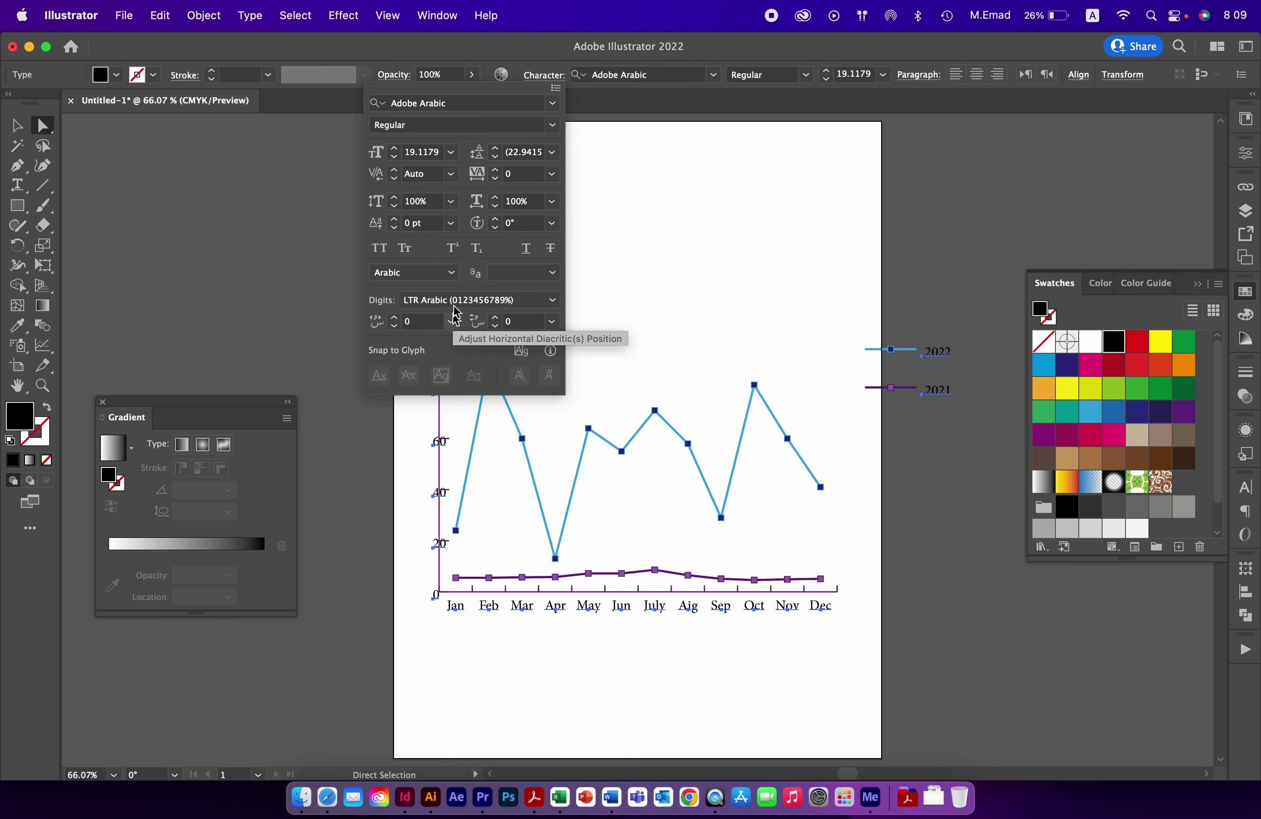
click(553, 103)
click(425, 219)
click(451, 152)
click(473, 247)
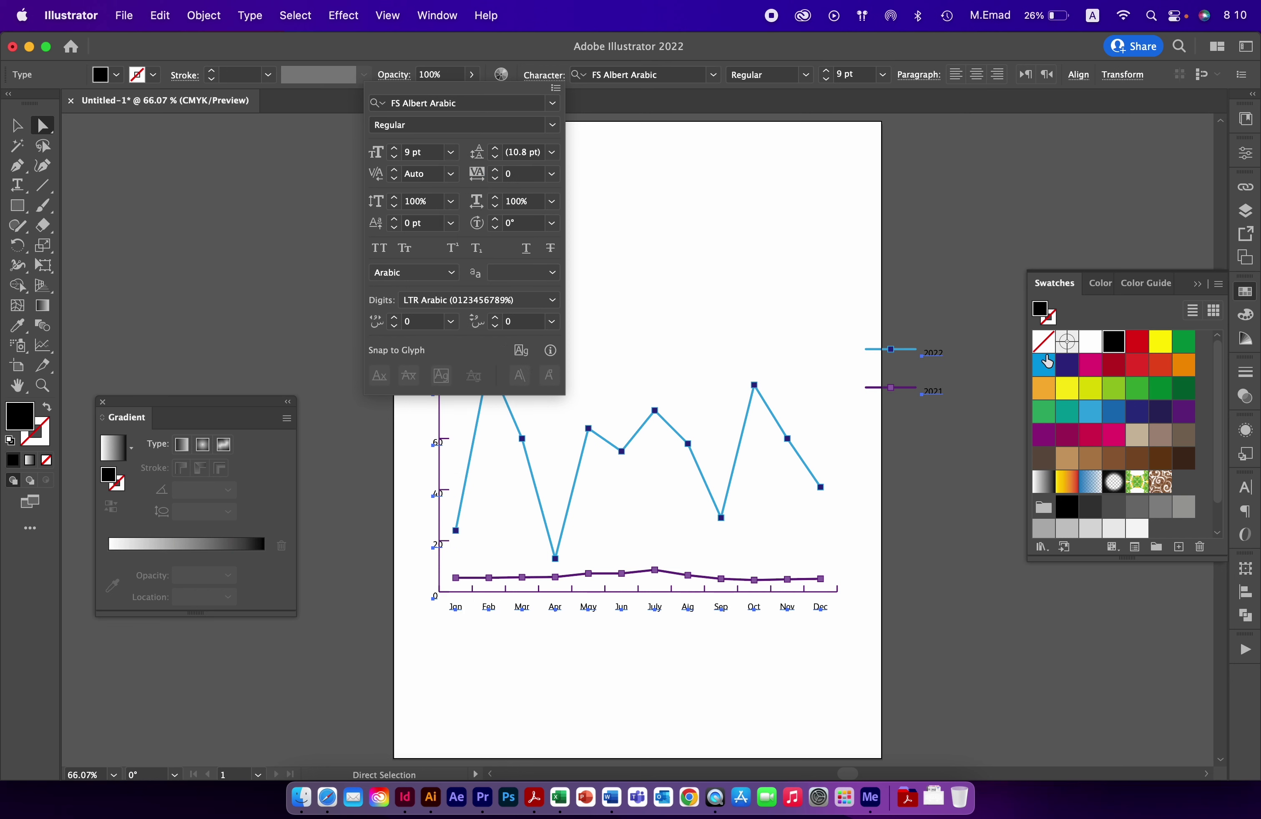
double_click(20, 415)
text(4b5563)
click(820, 334)
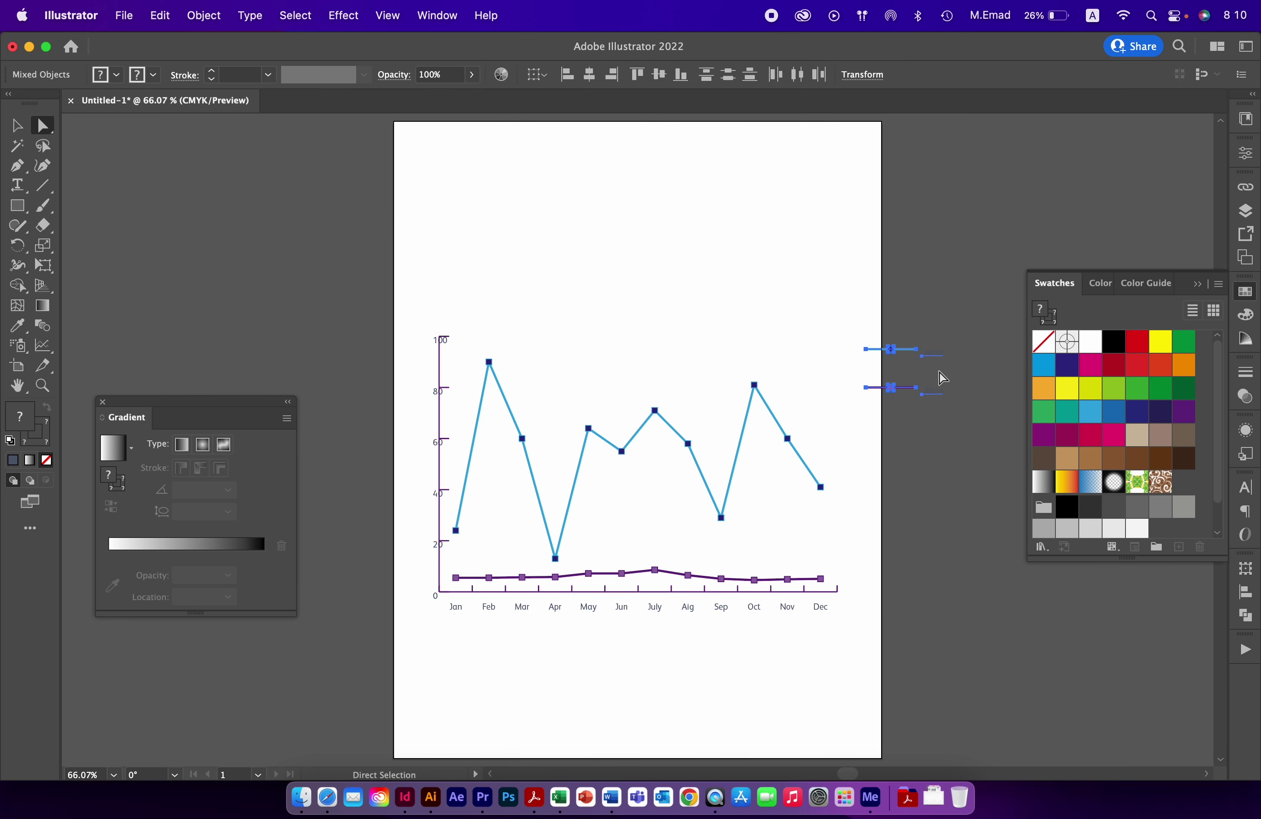
Move the legend onto the page and pull the 2021 row closer to 2022.
drag(936, 373, 845, 350)
scroll(846, 350, up, 5)
drag(796, 439, 789, 383)
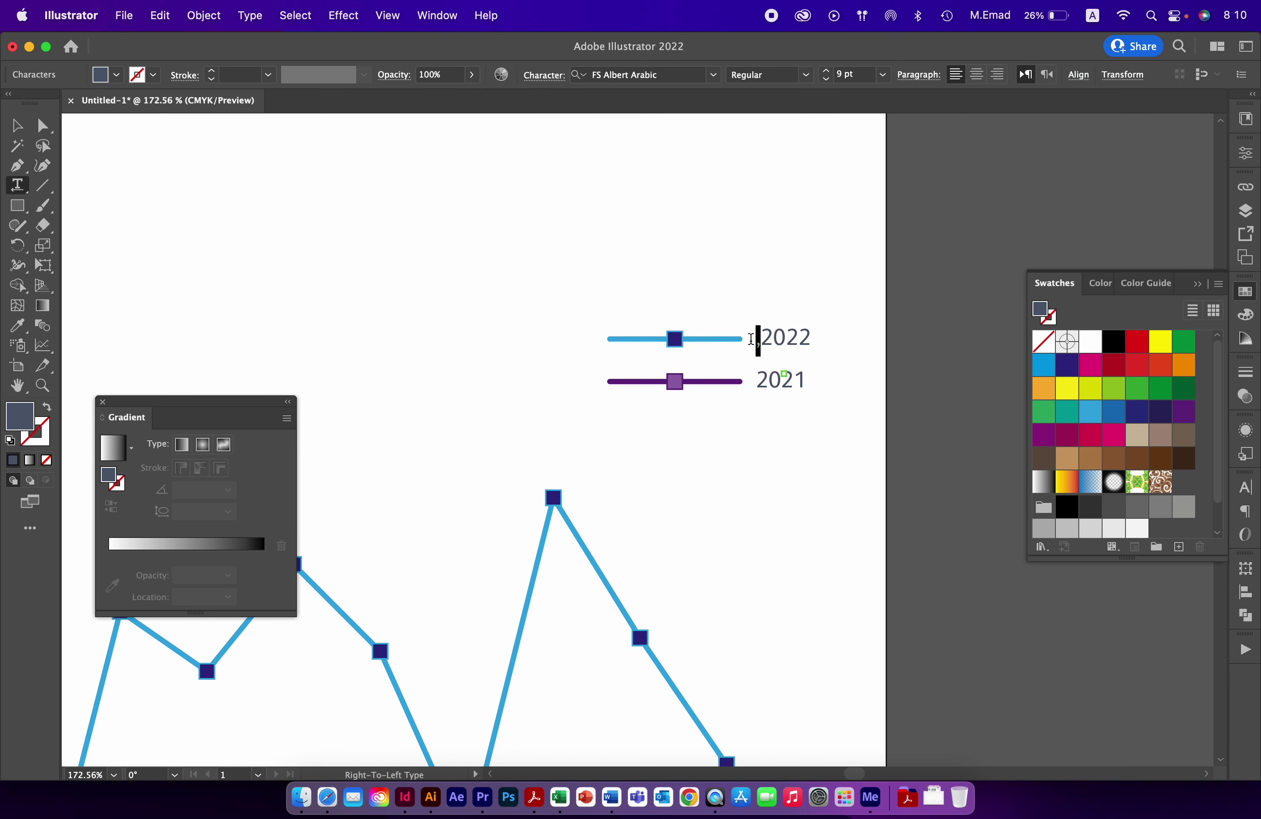
key(super+shift+a)
scroll(784, 378, down, 3)
scroll(364, 252, up, 2)
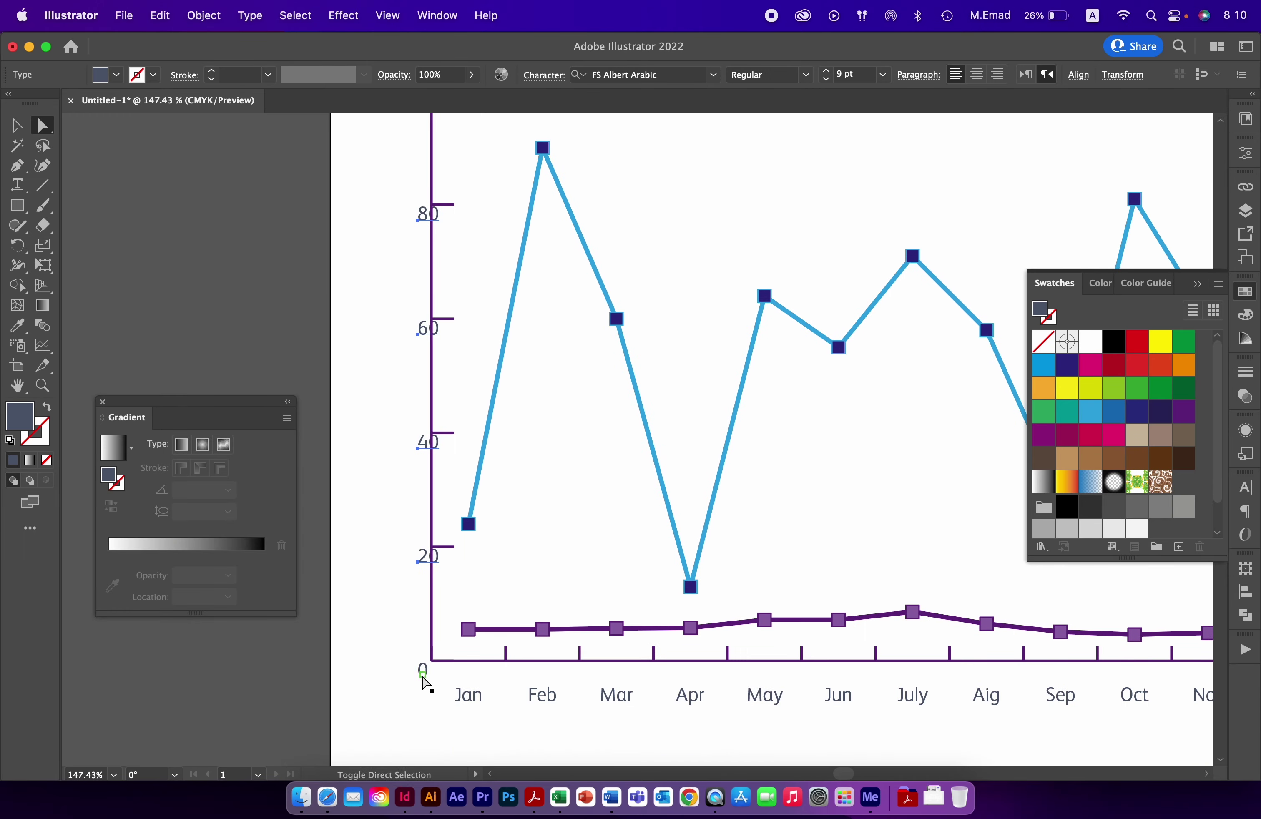
scroll(653, 716, down, 3)
Select all tick marks and axis lines by shared stroke weight and restyle them 0.5 pt light grey.
scroll(653, 715, down, 3)
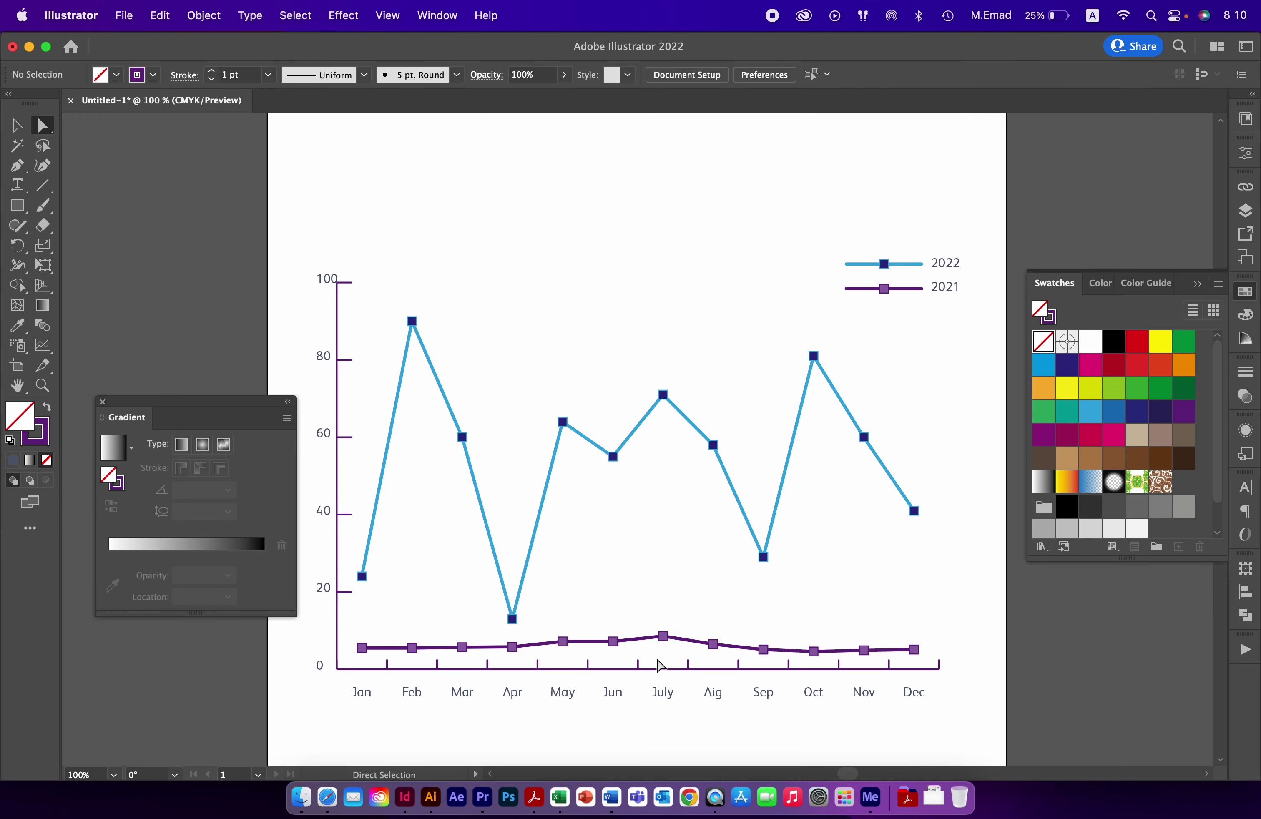
scroll(810, 543, up, 5)
click(526, 643)
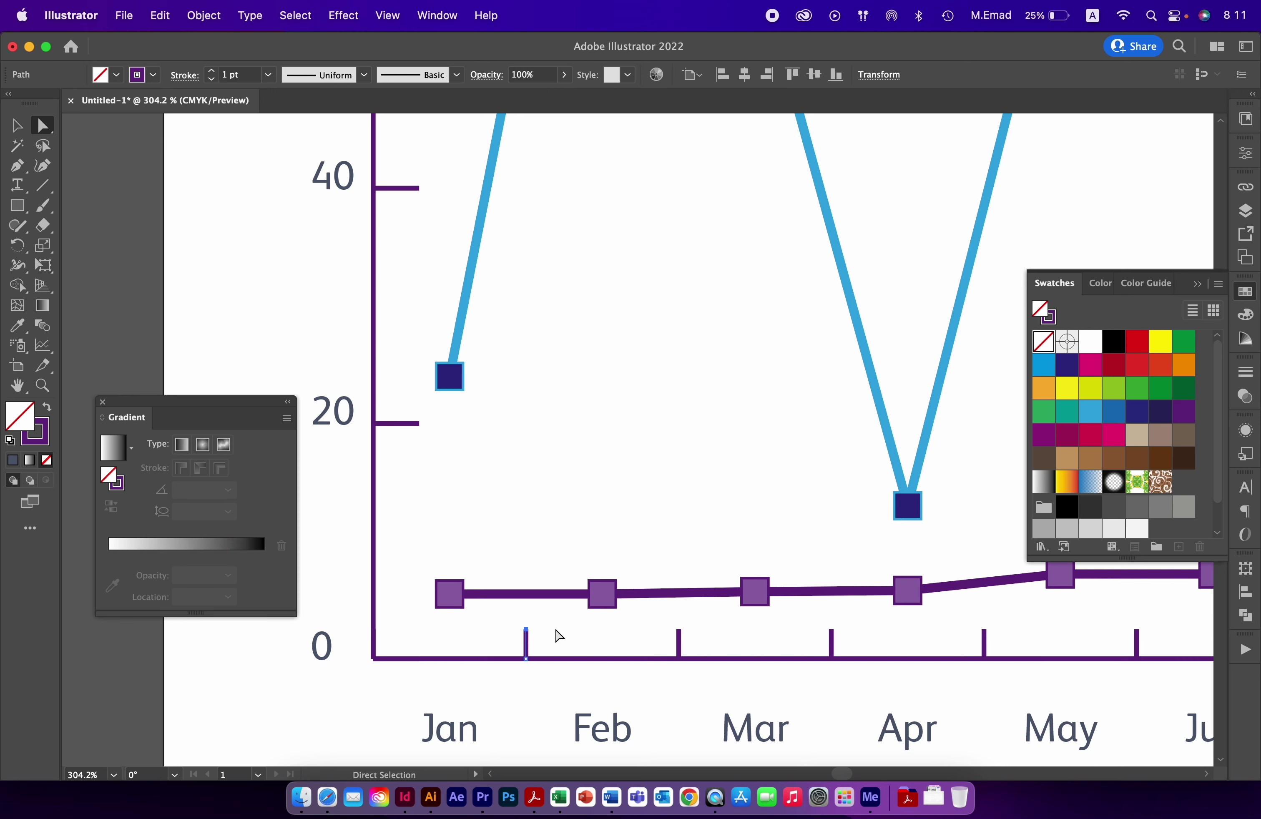
click(295, 15)
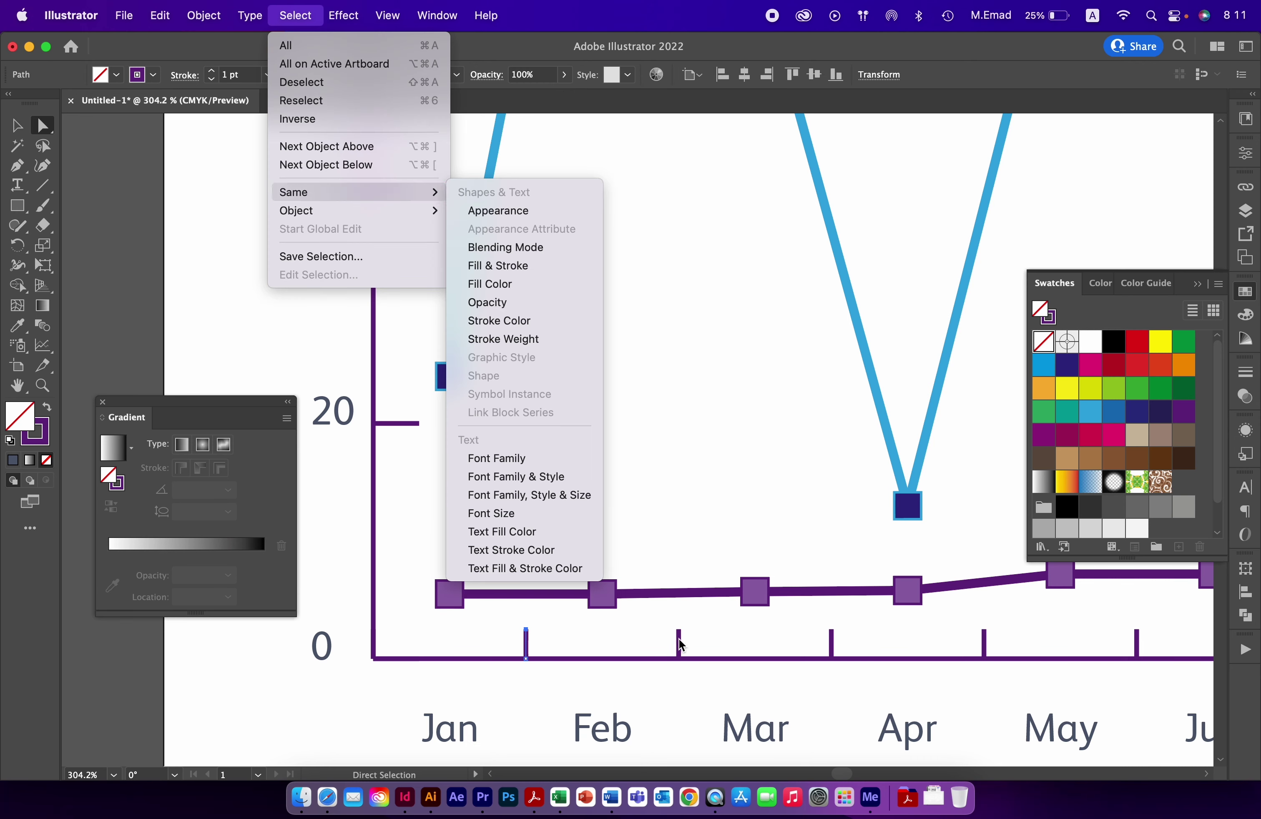
click(557, 339)
click(1247, 371)
click(1158, 390)
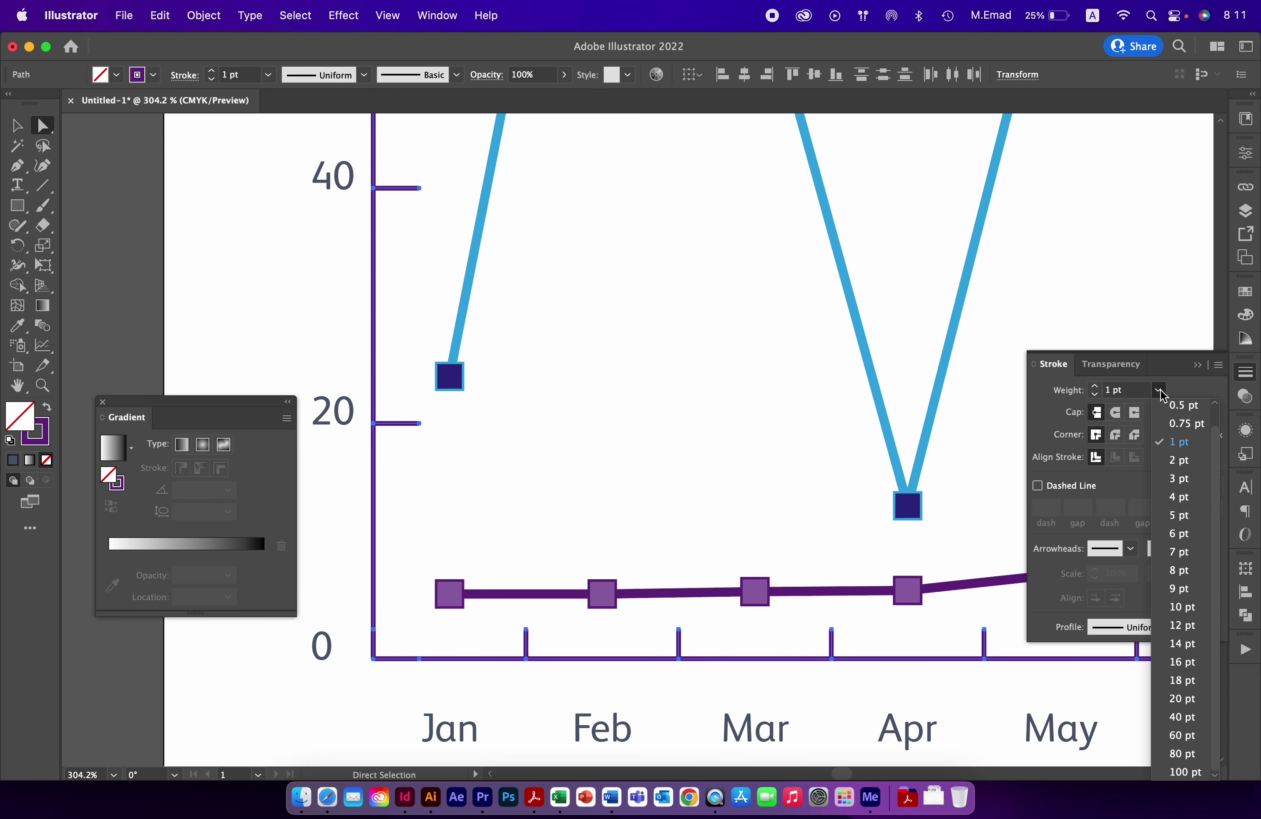
click(1246, 396)
click(1149, 479)
click(261, 668)
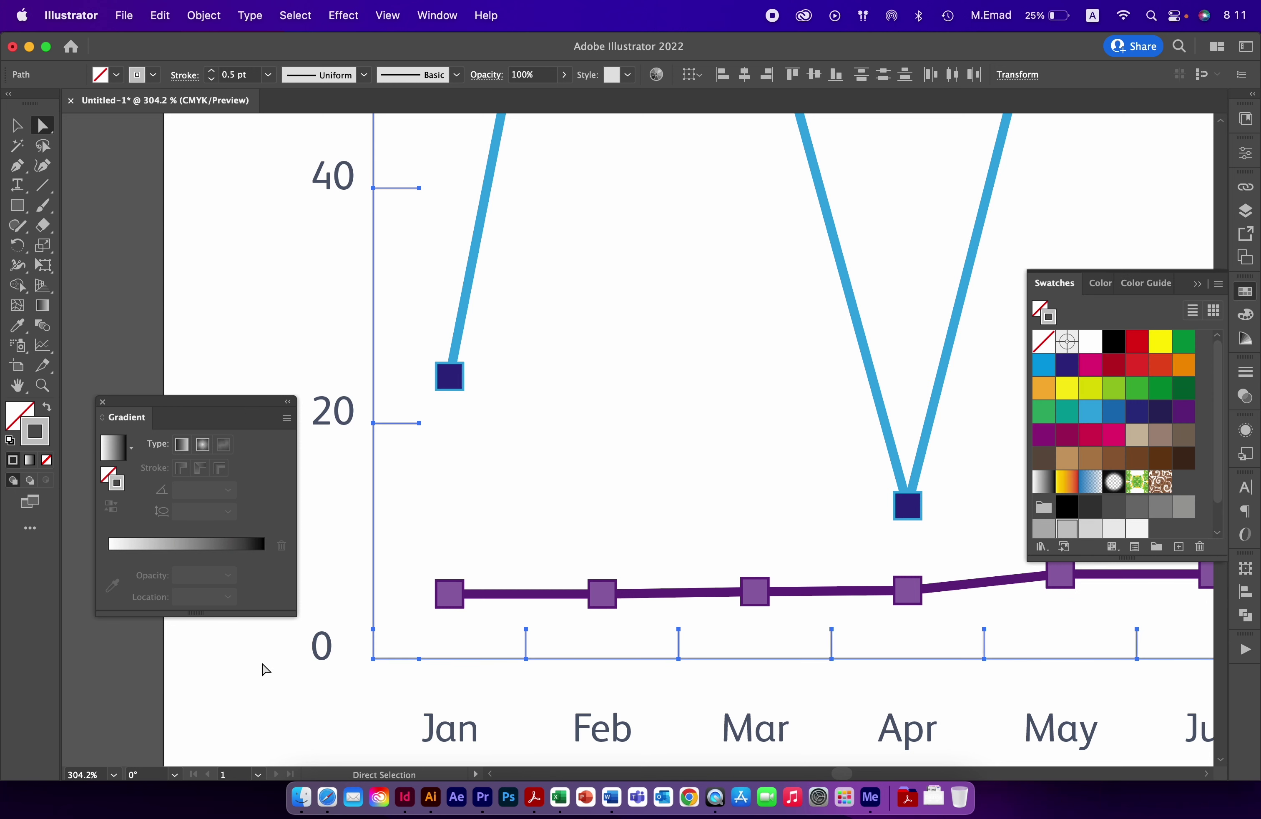
key(super+0)
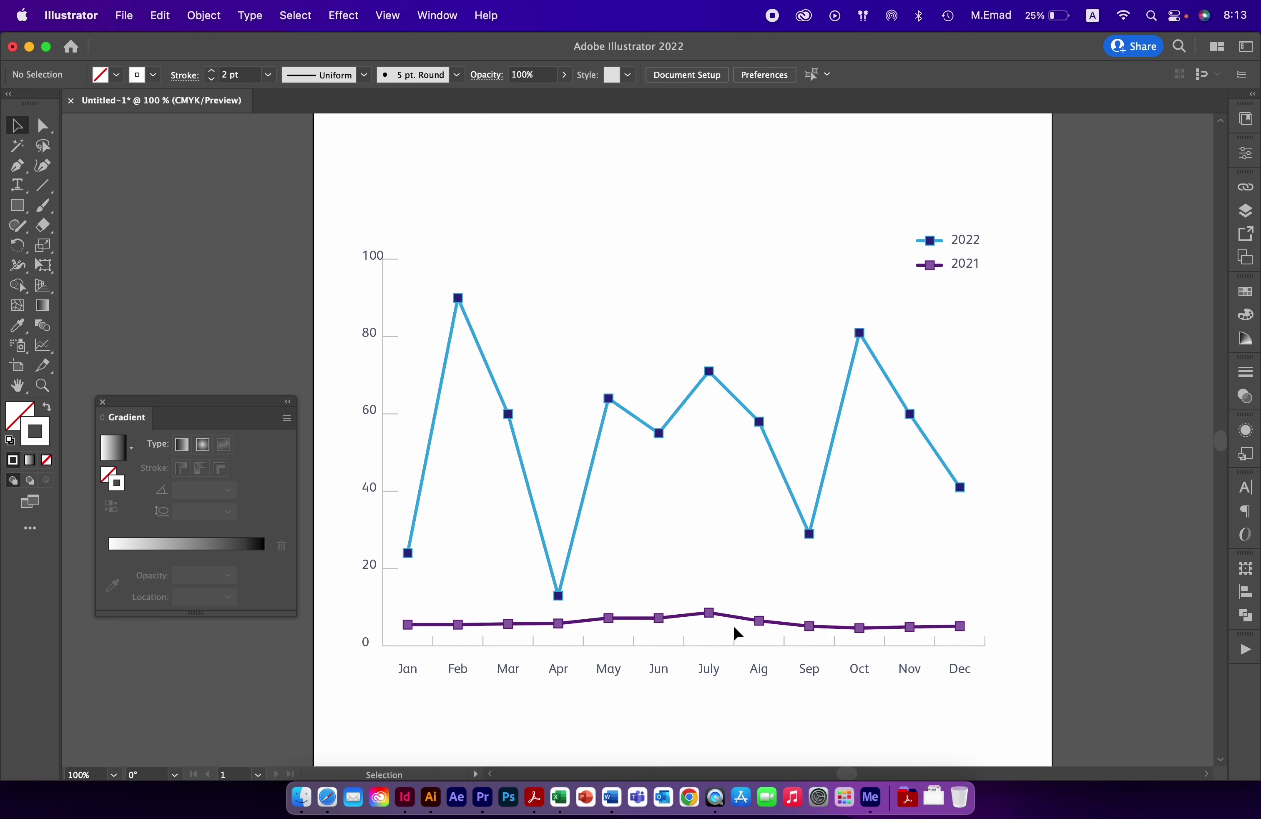
scroll(733, 625, right, 2)
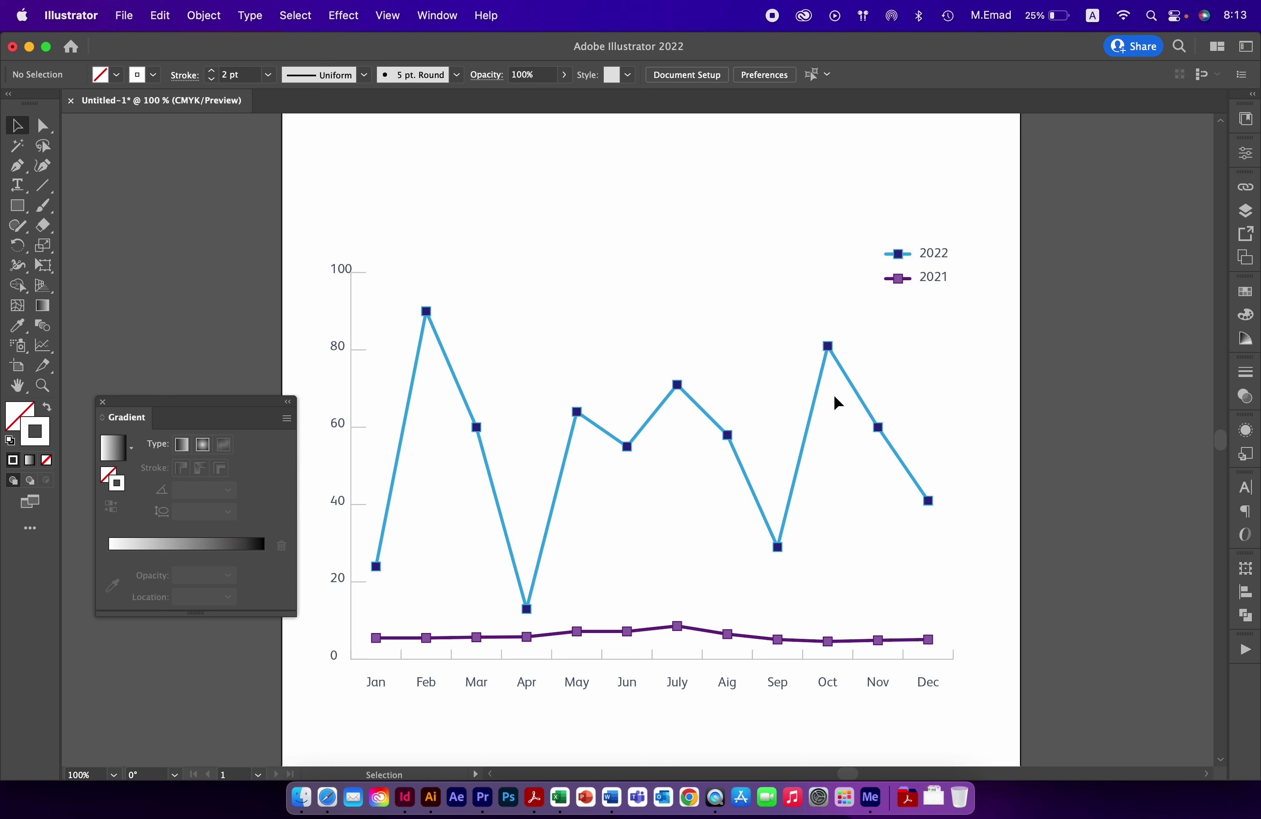
Alt-drag a duplicate of the line chart and ungroup it with Cmd+Shift+G.
click(815, 394)
drag(808, 446, 817, 488)
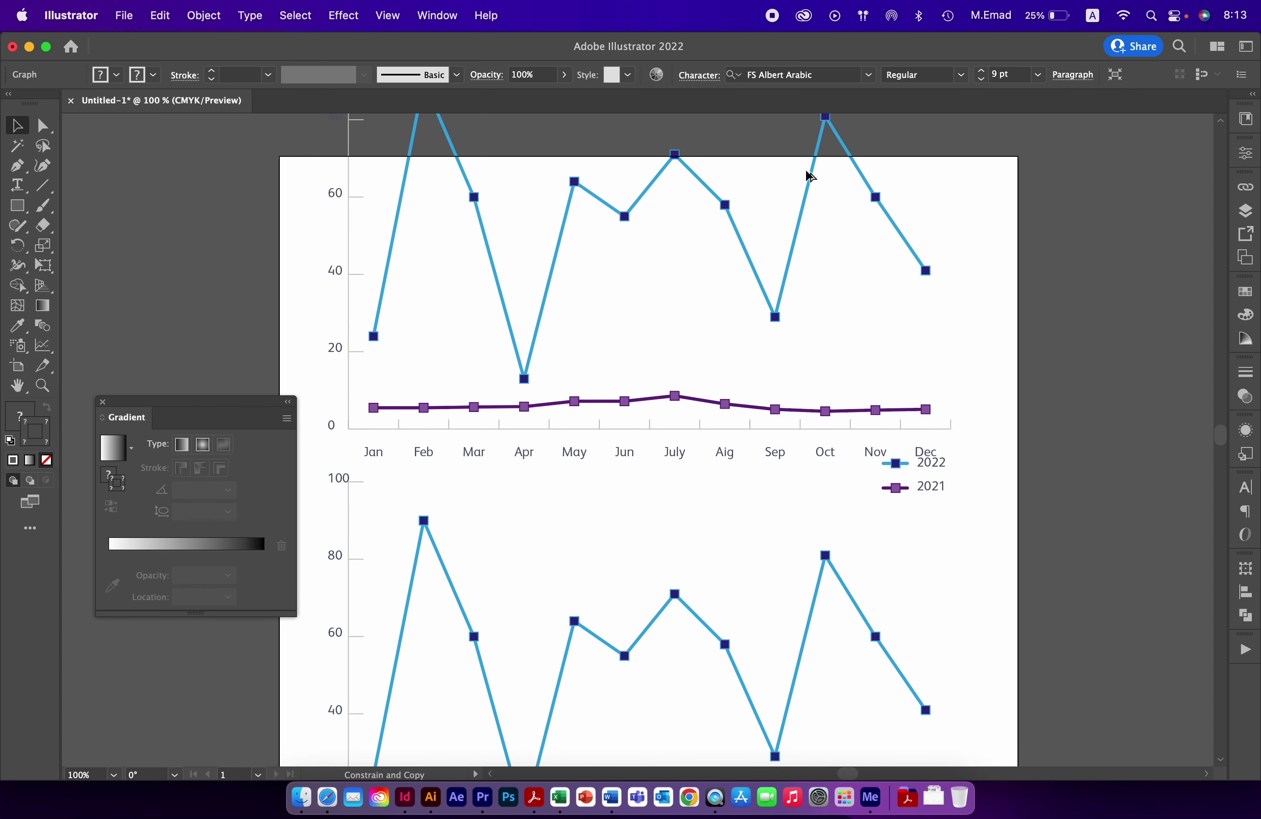
mouse_move(817, 488)
mouse_down()
mouse_move(803, 516)
mouse_move(809, 428)
mouse_up()
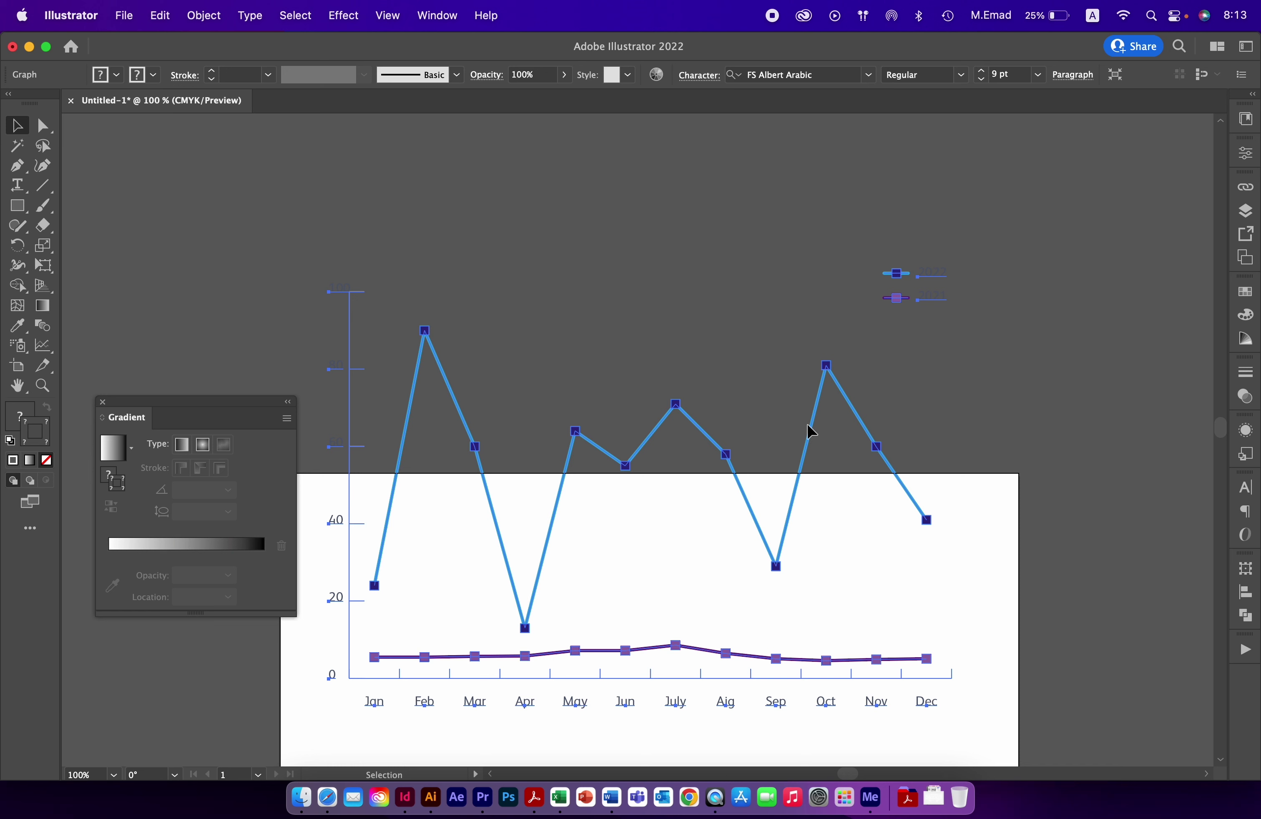
key(a)
key(super)
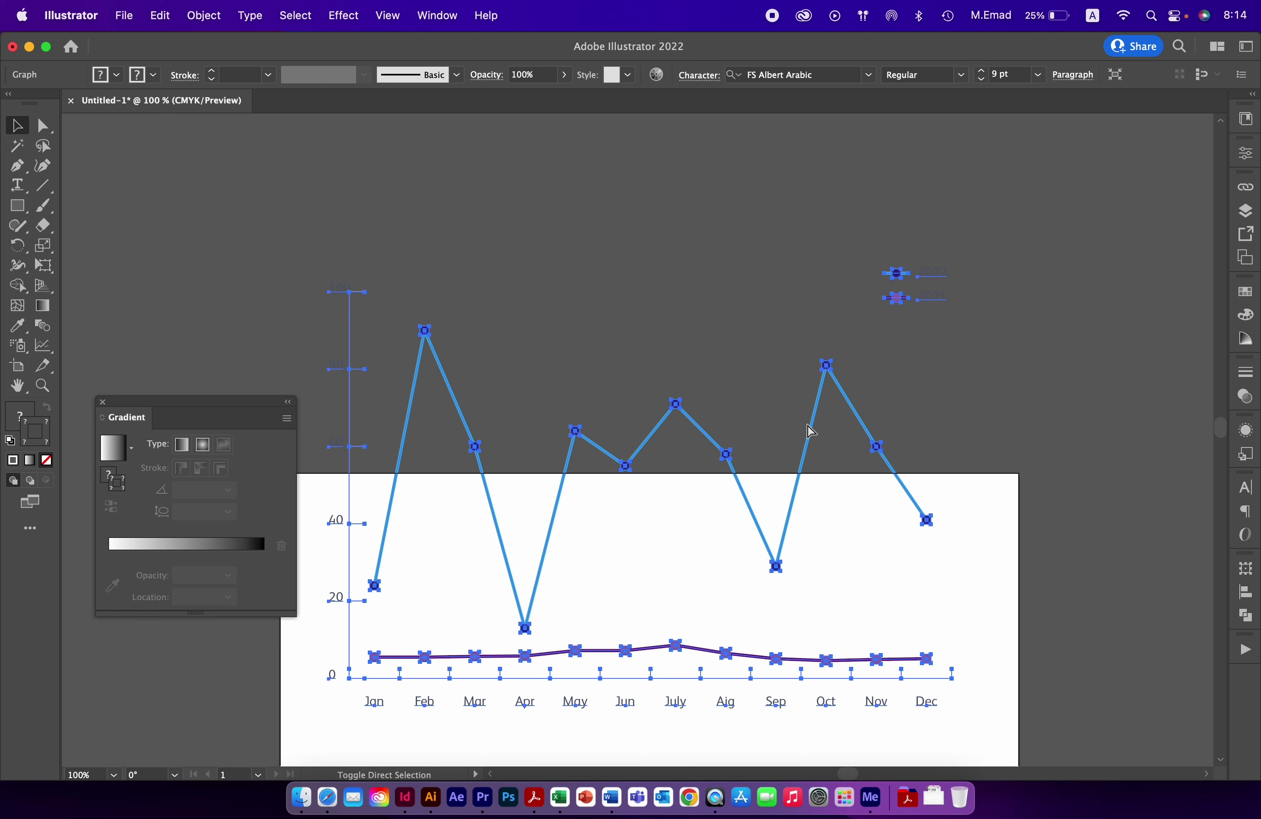
key(super+shift+g)
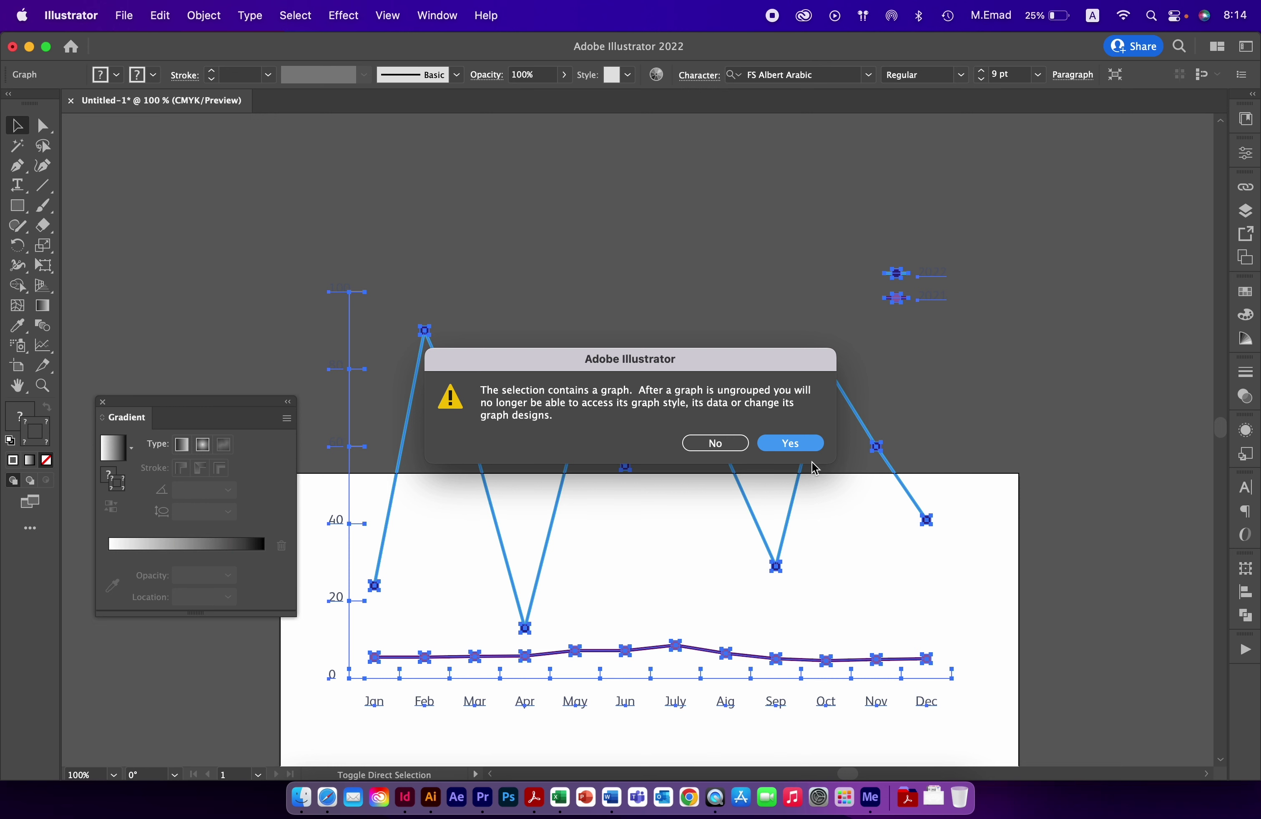
Accept the ungroup warning, giving up the graph's data and style.
click(803, 443)
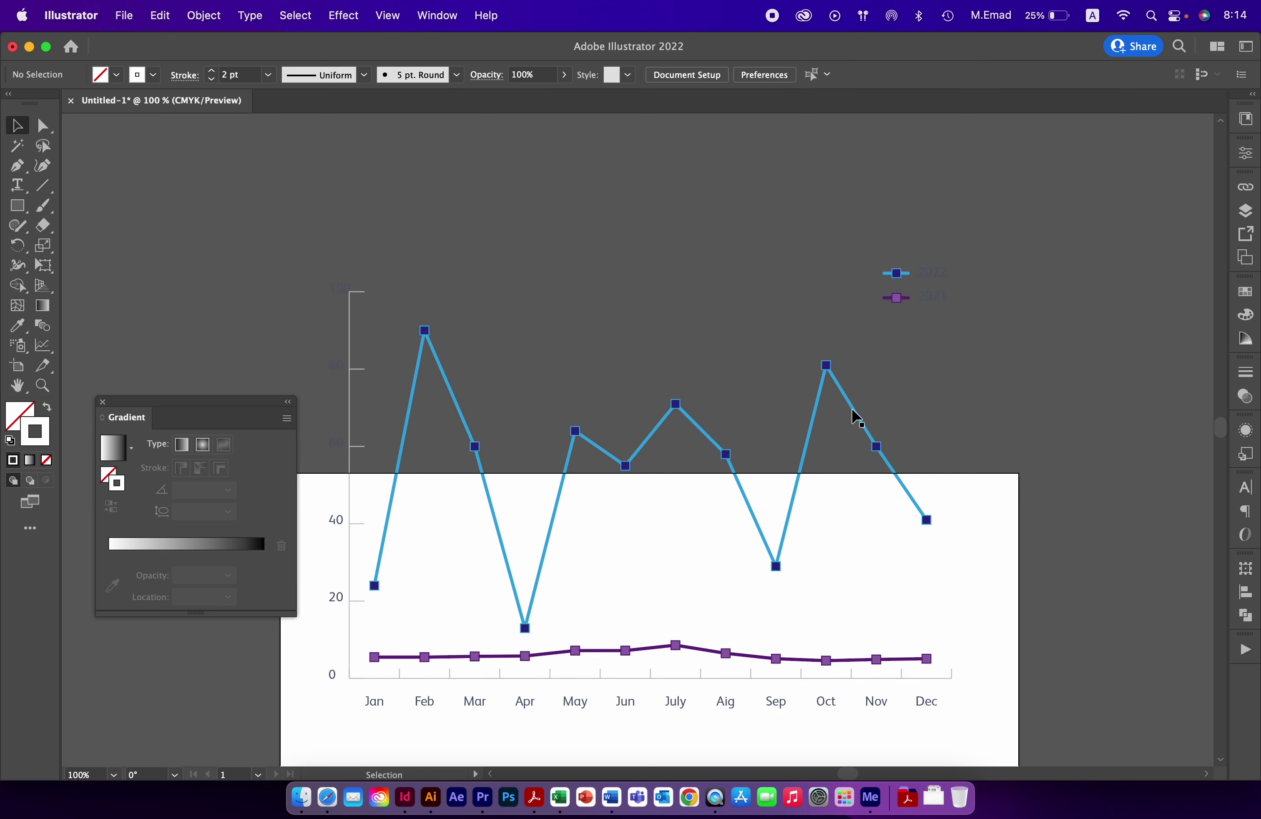
Isolate the blue 2022 line group, trial moving and deleting its path, then undo.
double_click(852, 413)
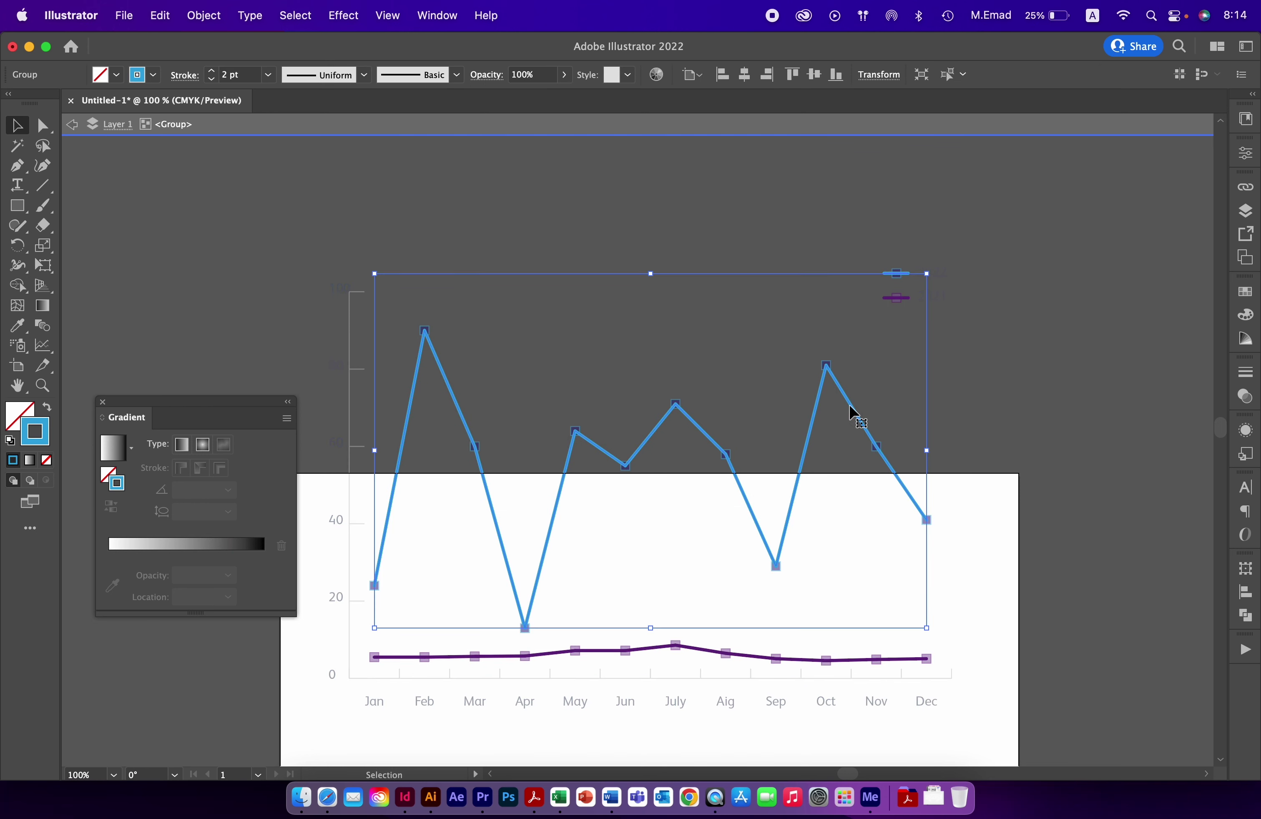
double_click(851, 412)
click(853, 409)
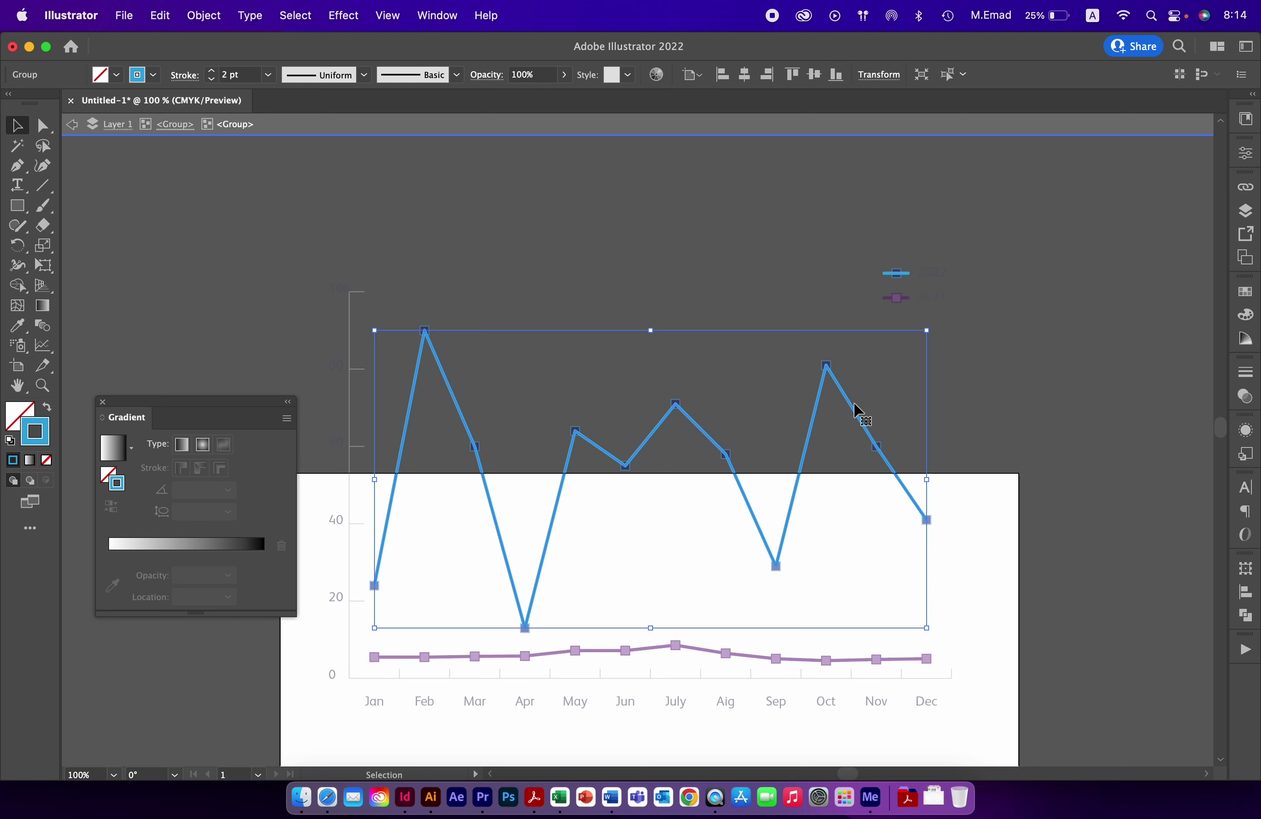
drag(856, 410, 842, 319)
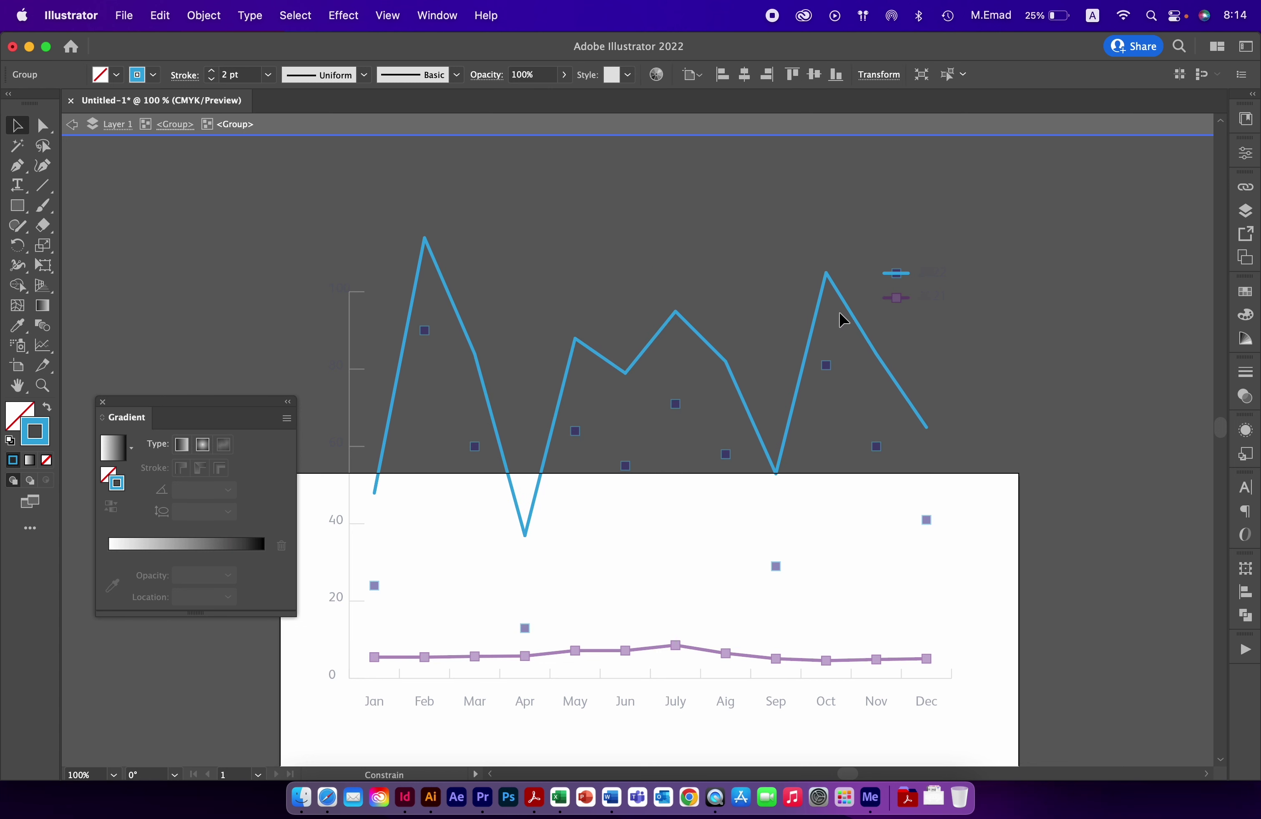
key(super+z)
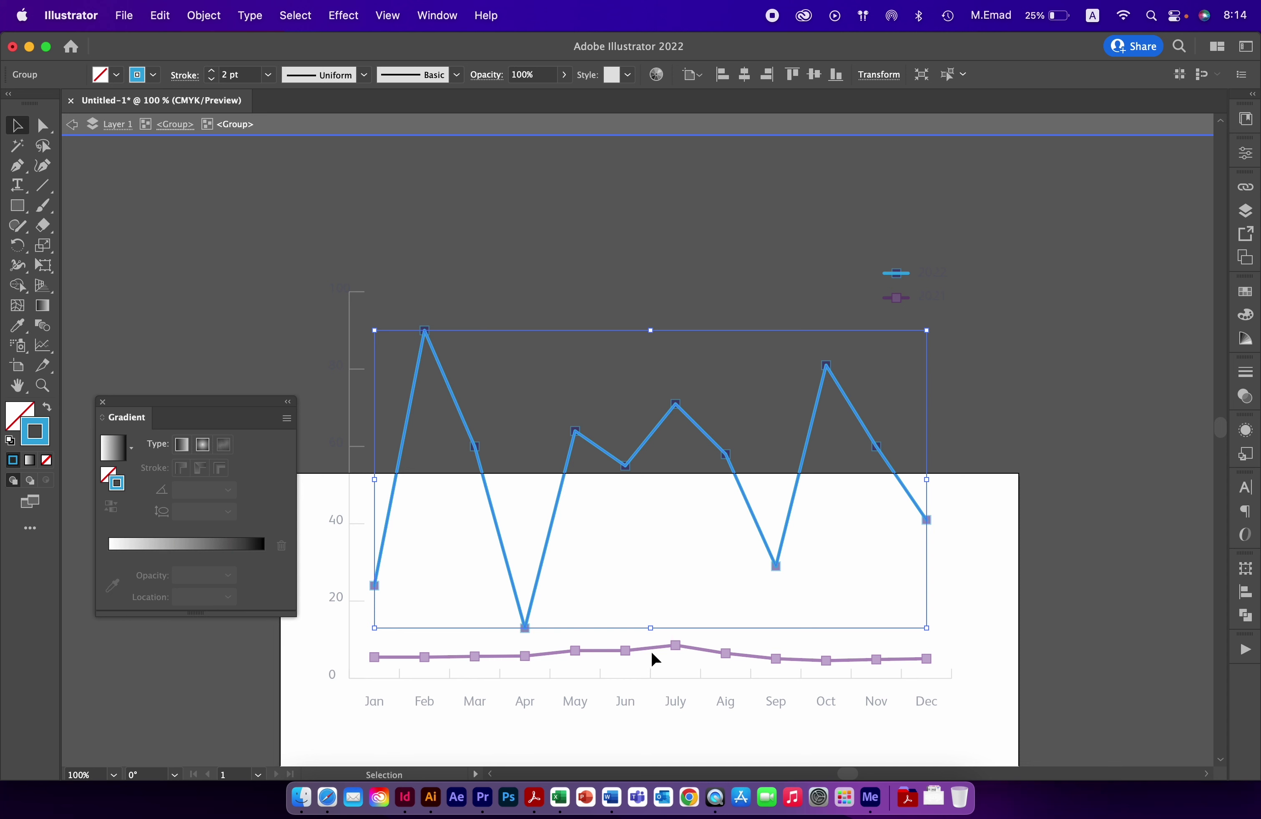
key(Delete)
key(Escape)
key(a)
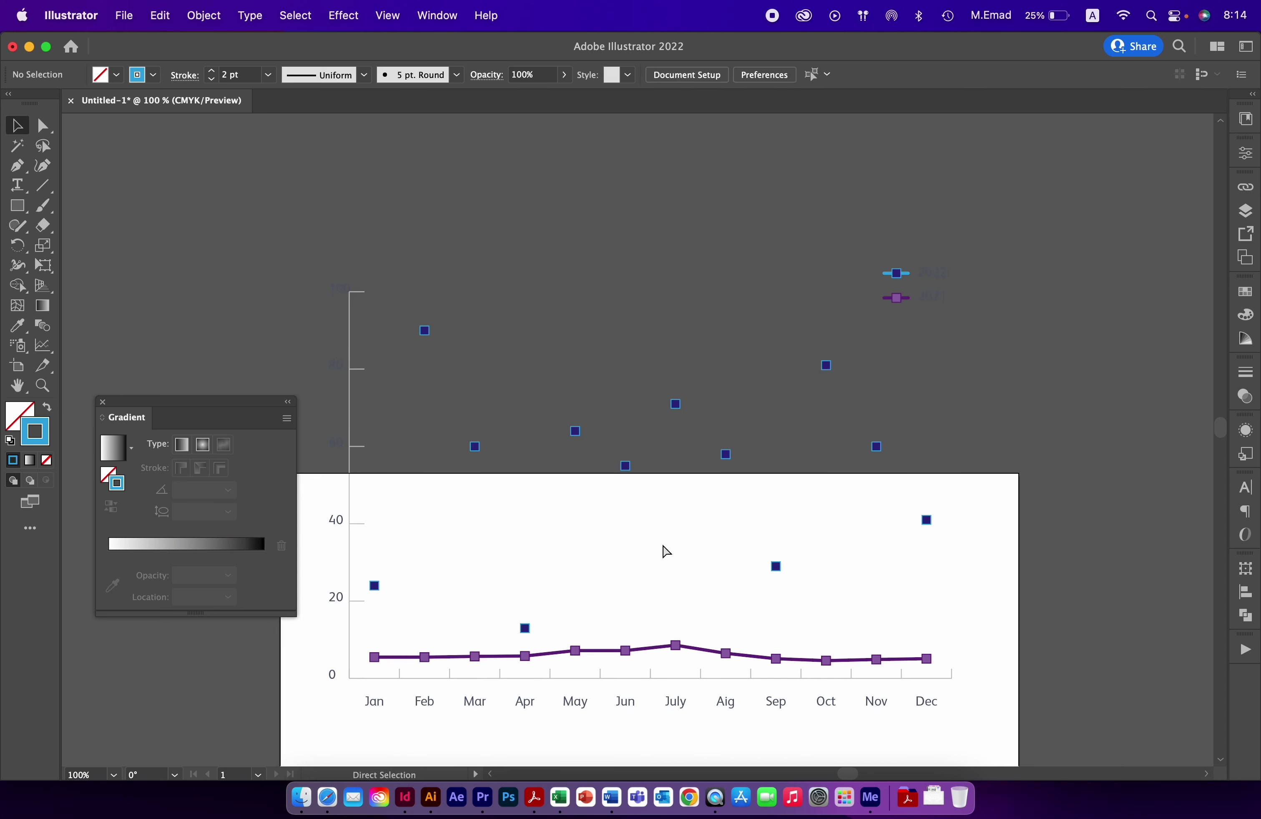
key(super+z)
key(v)
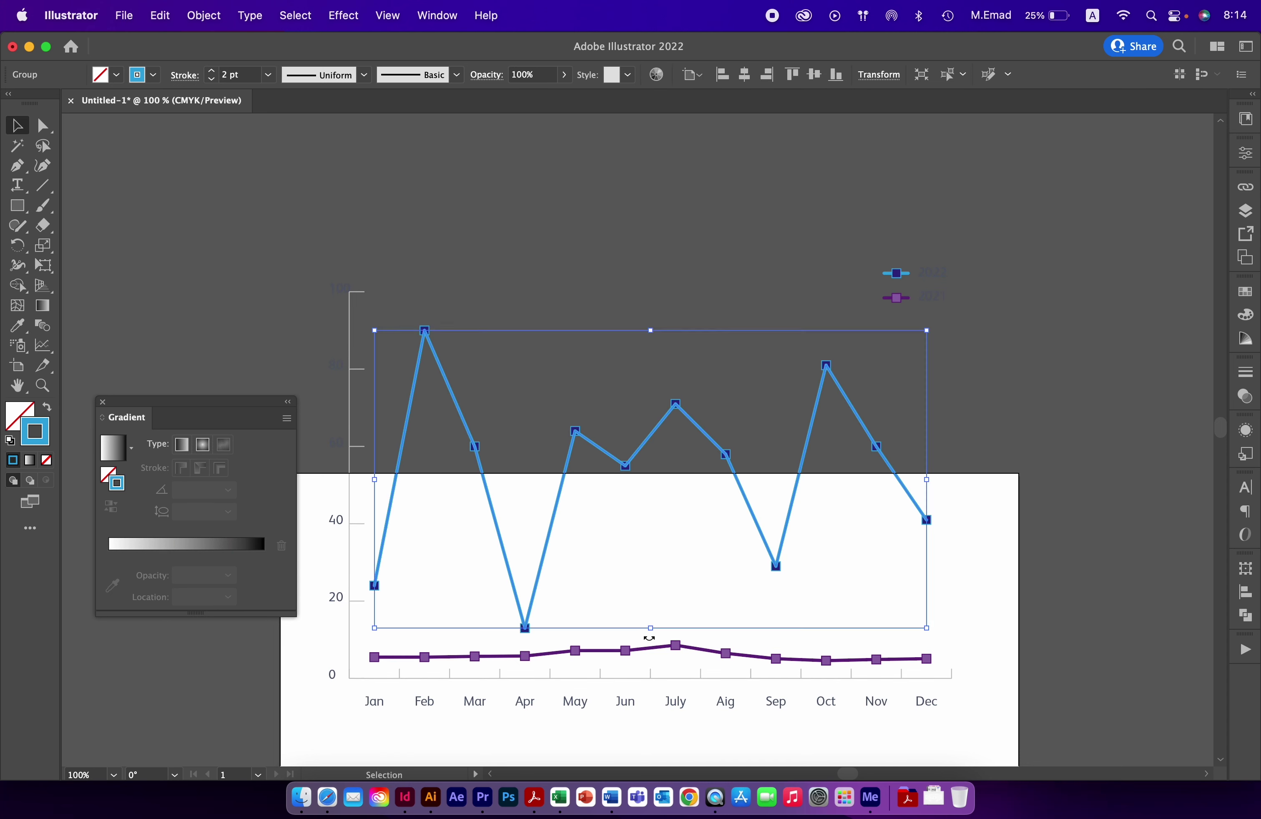
Cut the purple 2021 and blue 2022 connecting lines away from their markers.
double_click(653, 653)
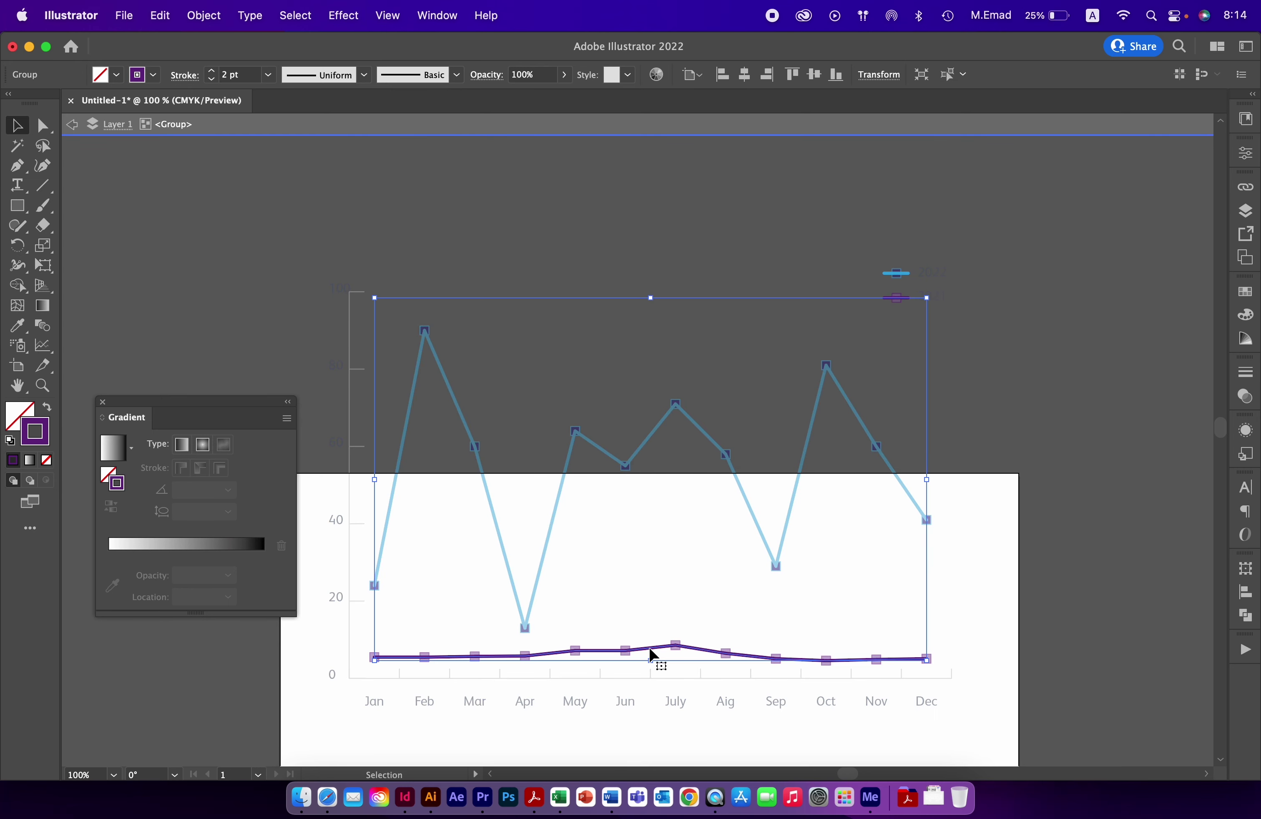
click(645, 647)
key(Delete)
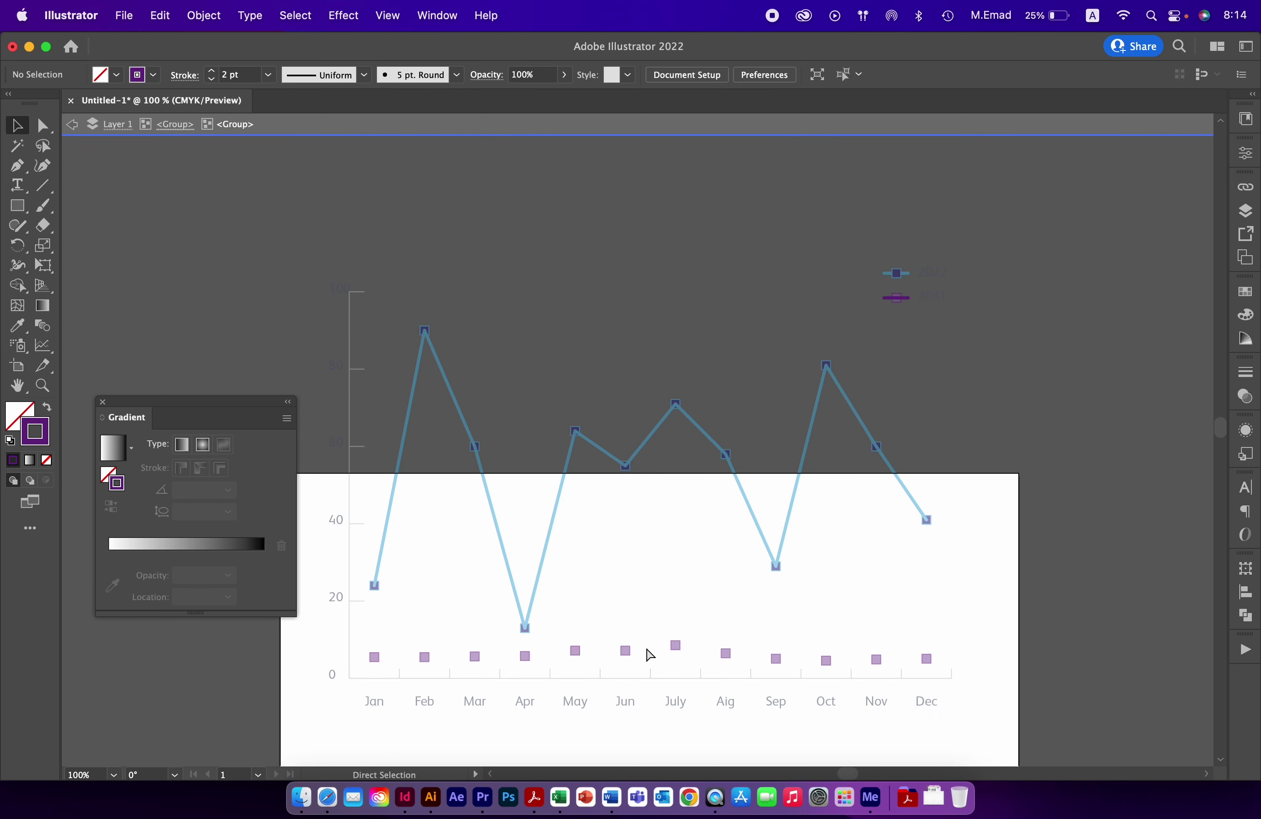
key(Escape)
key(super+z)
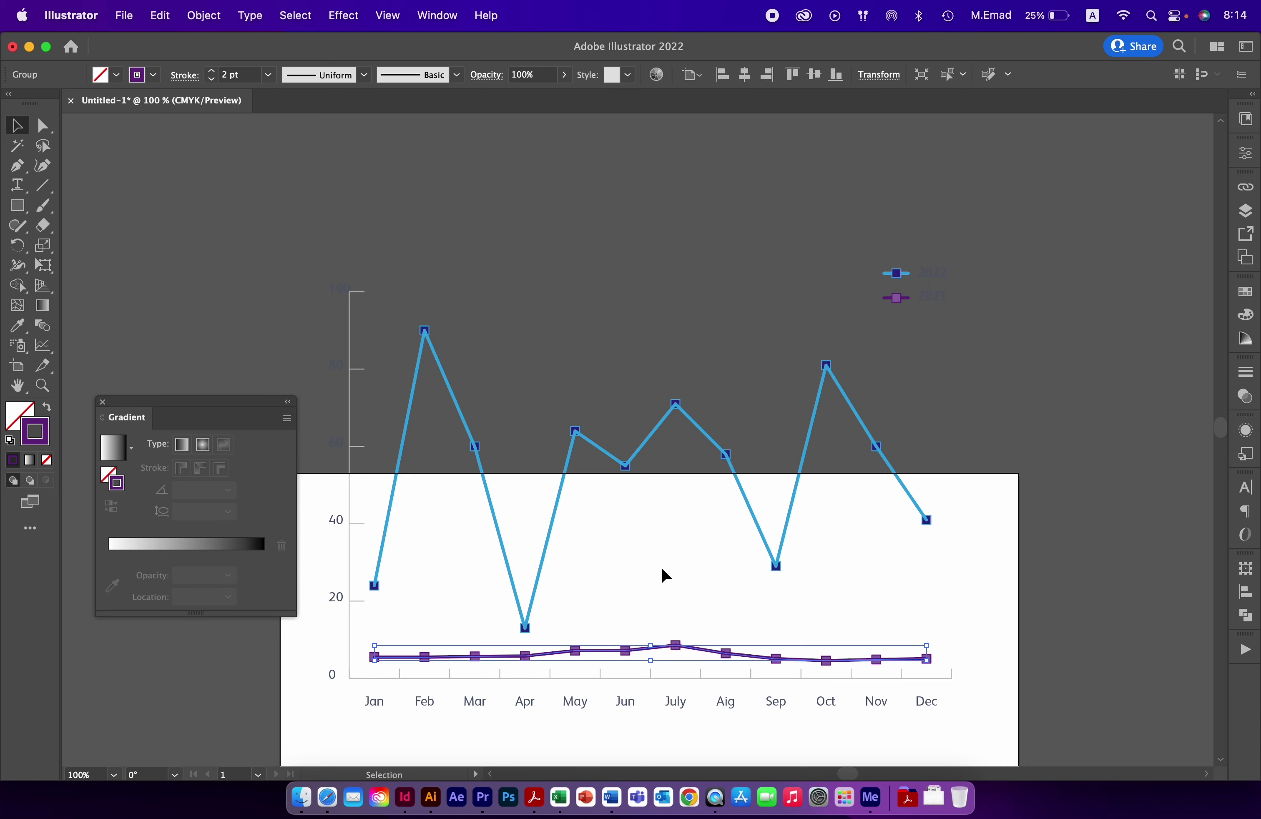
click(599, 449)
key(Delete)
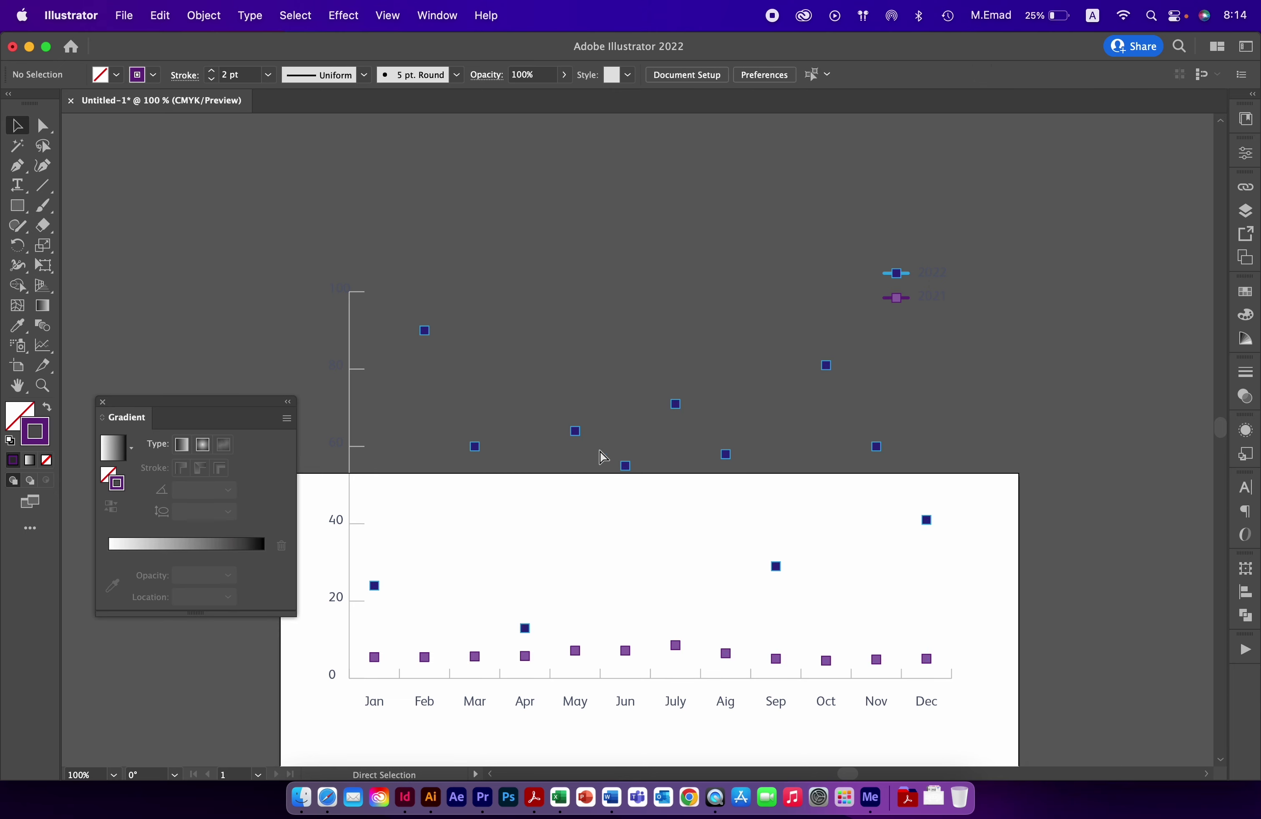
Paste the connecting lines back, align them over the markers, and isolate the 2022 line.
drag(750, 432, 314, 717)
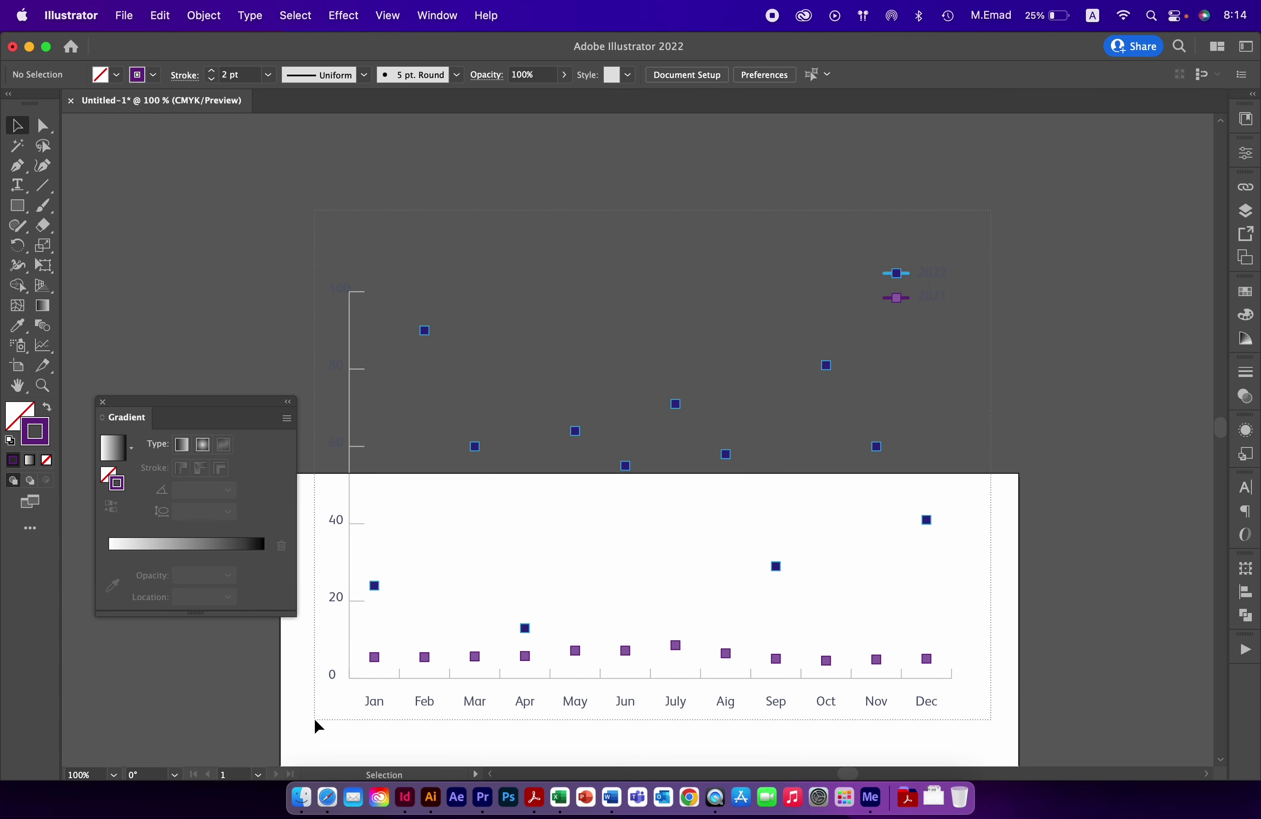
key(Delete)
drag(483, 678, 535, 196)
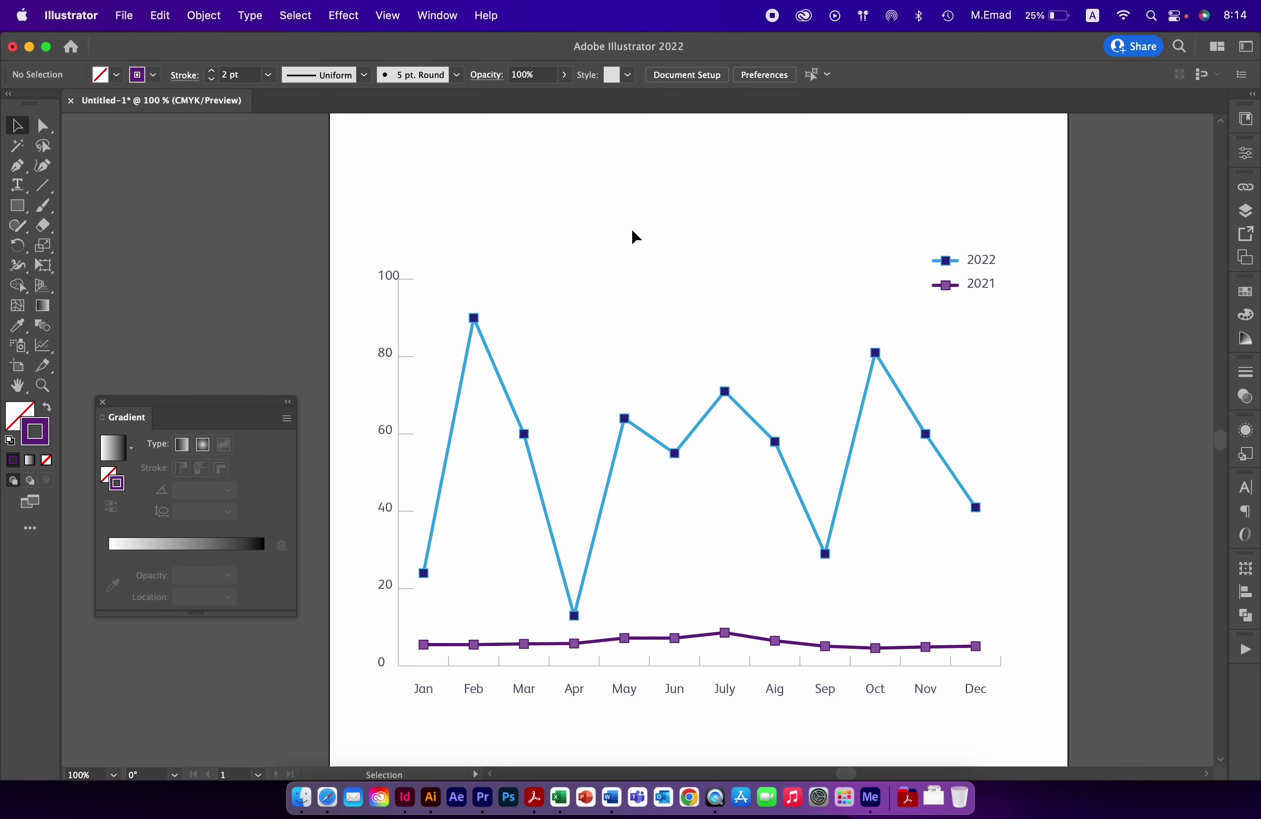
key(super+v)
drag(657, 130, 629, 641)
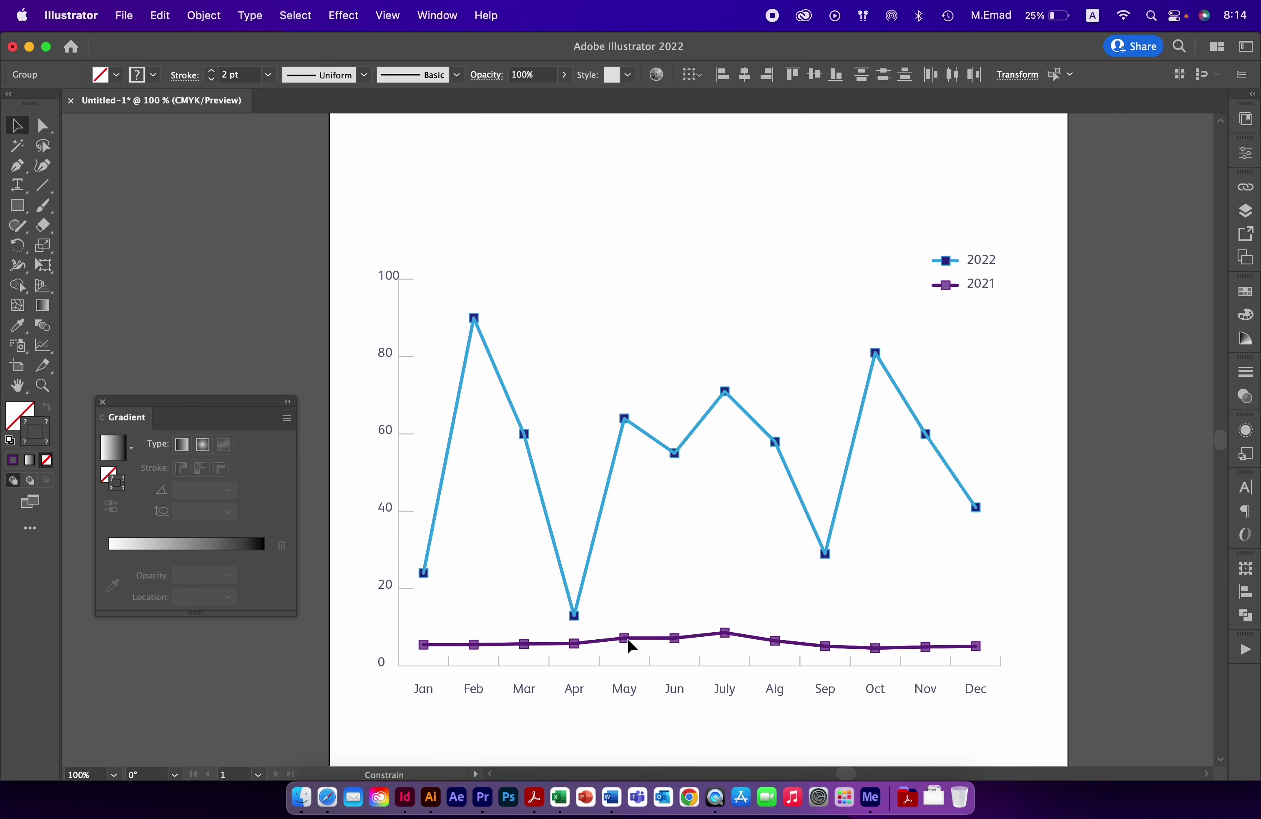
drag(629, 646, 630, 646)
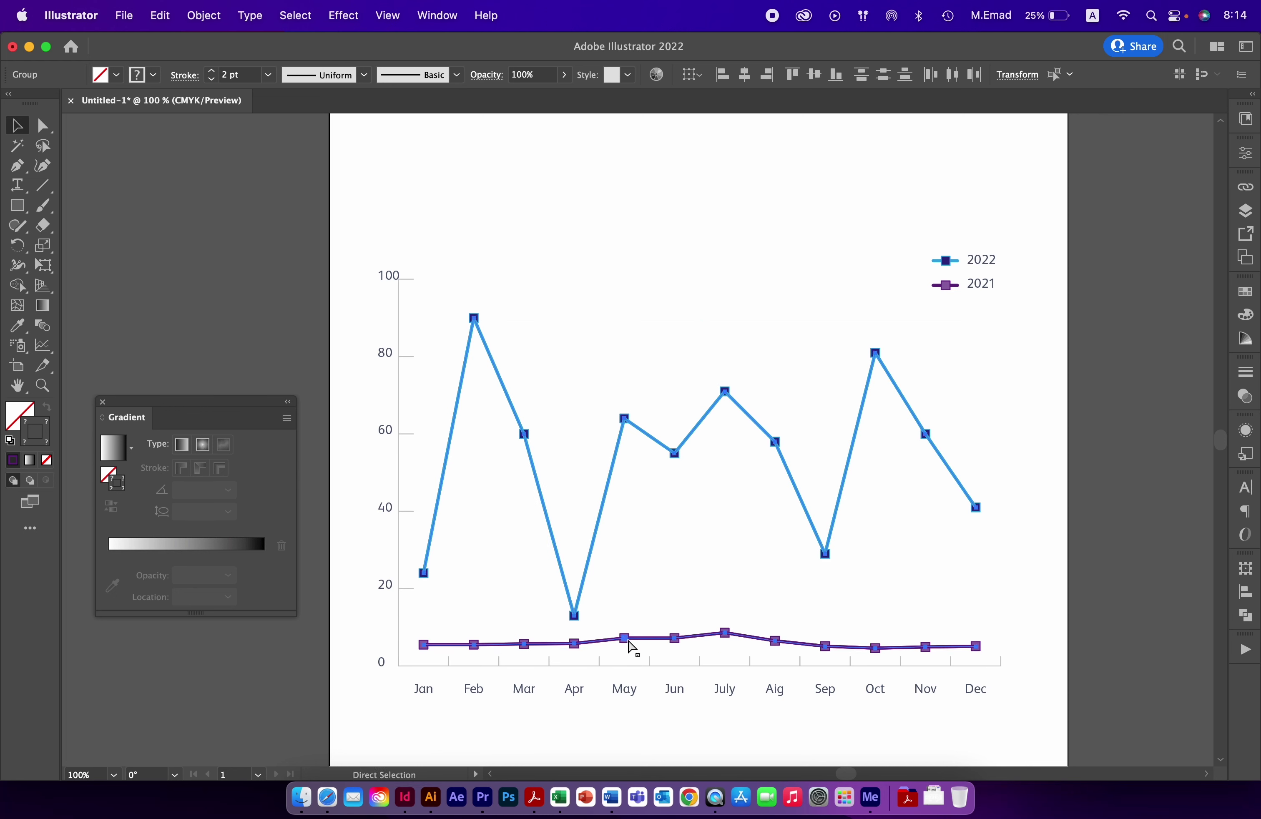
click(580, 566)
double_click(549, 524)
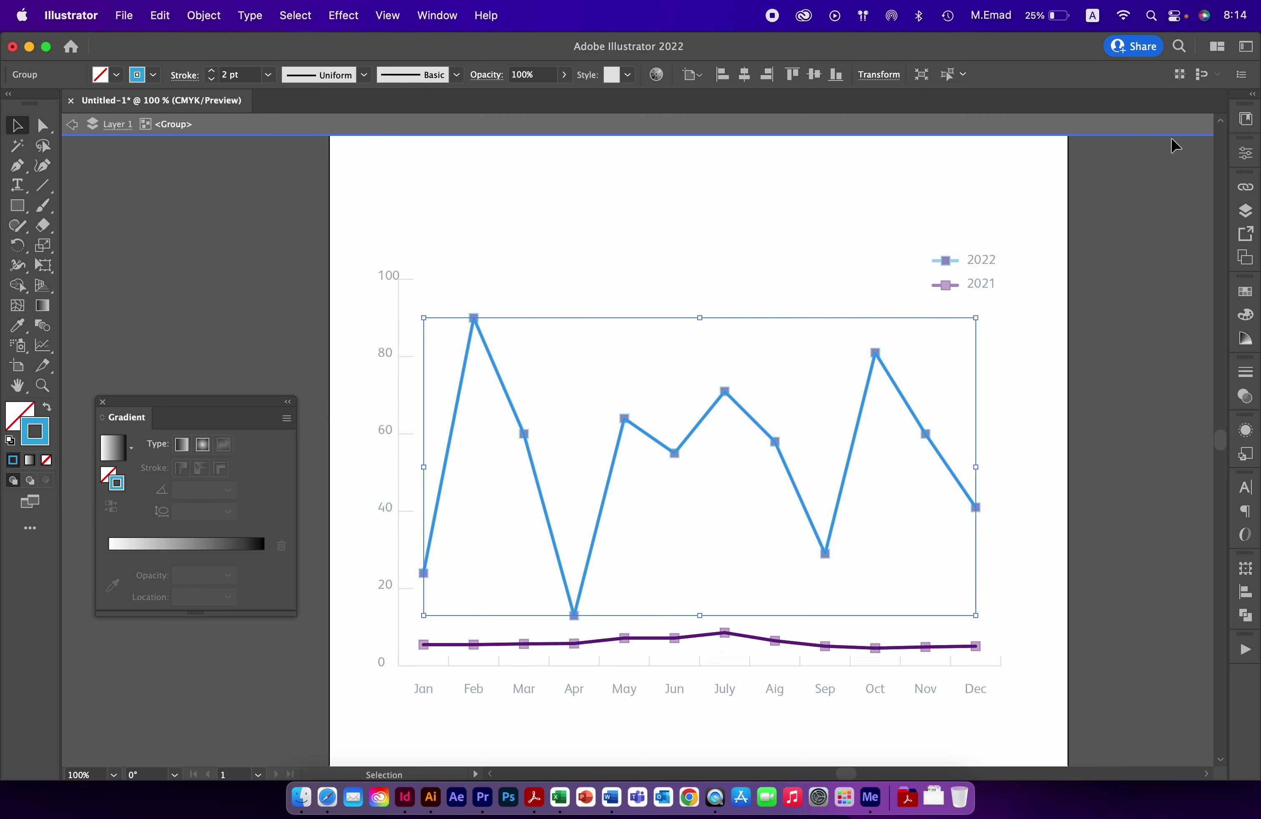
Add a Drop Shadow to the 2022 line, lowering its offsets and blur to 2 px.
click(355, 19)
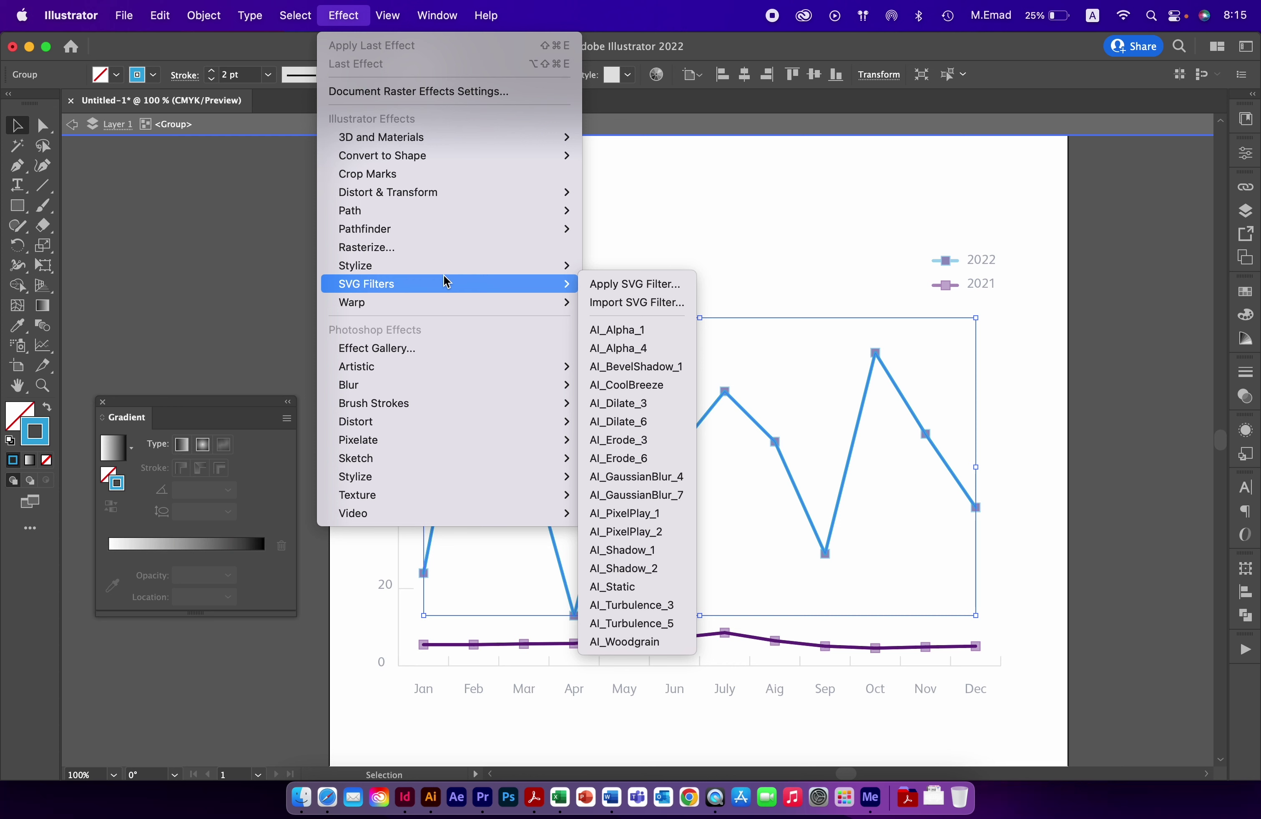
mouse_move(355, 266)
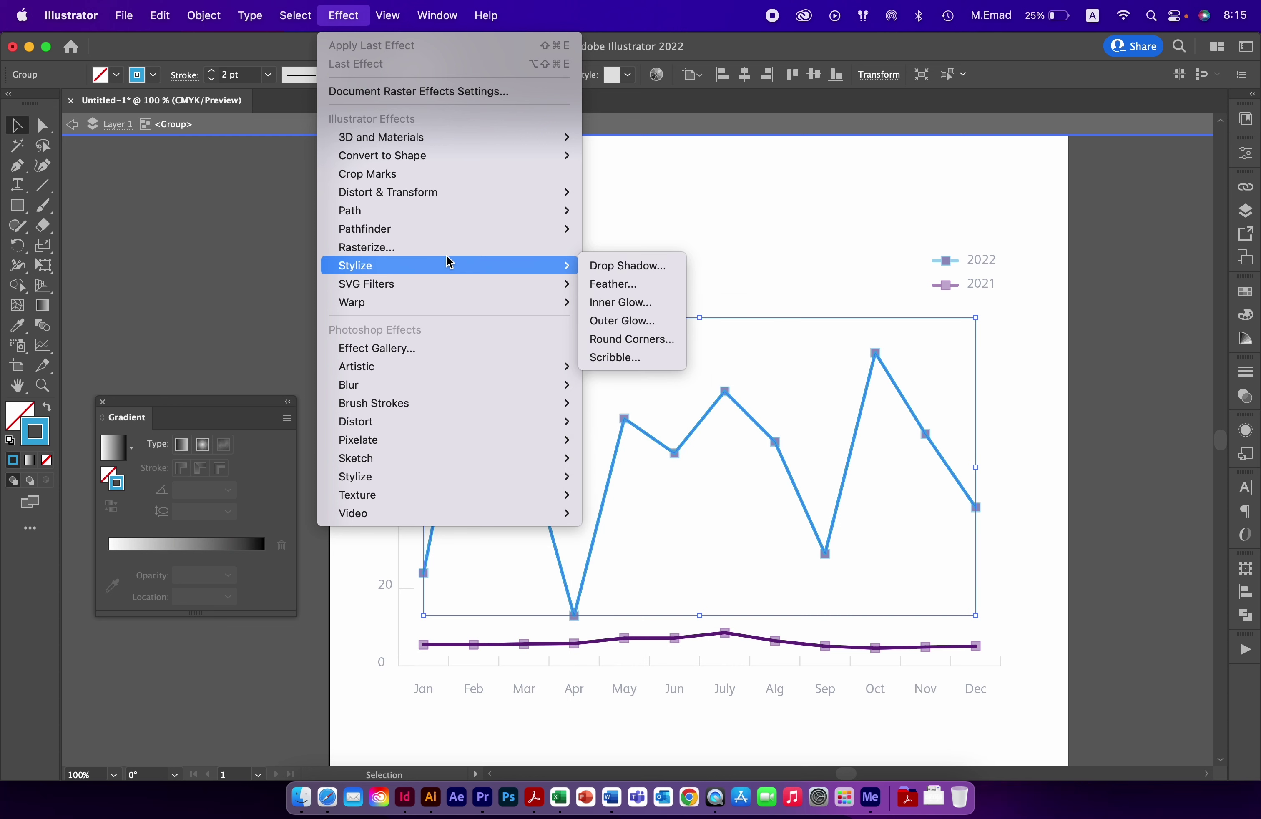
click(592, 264)
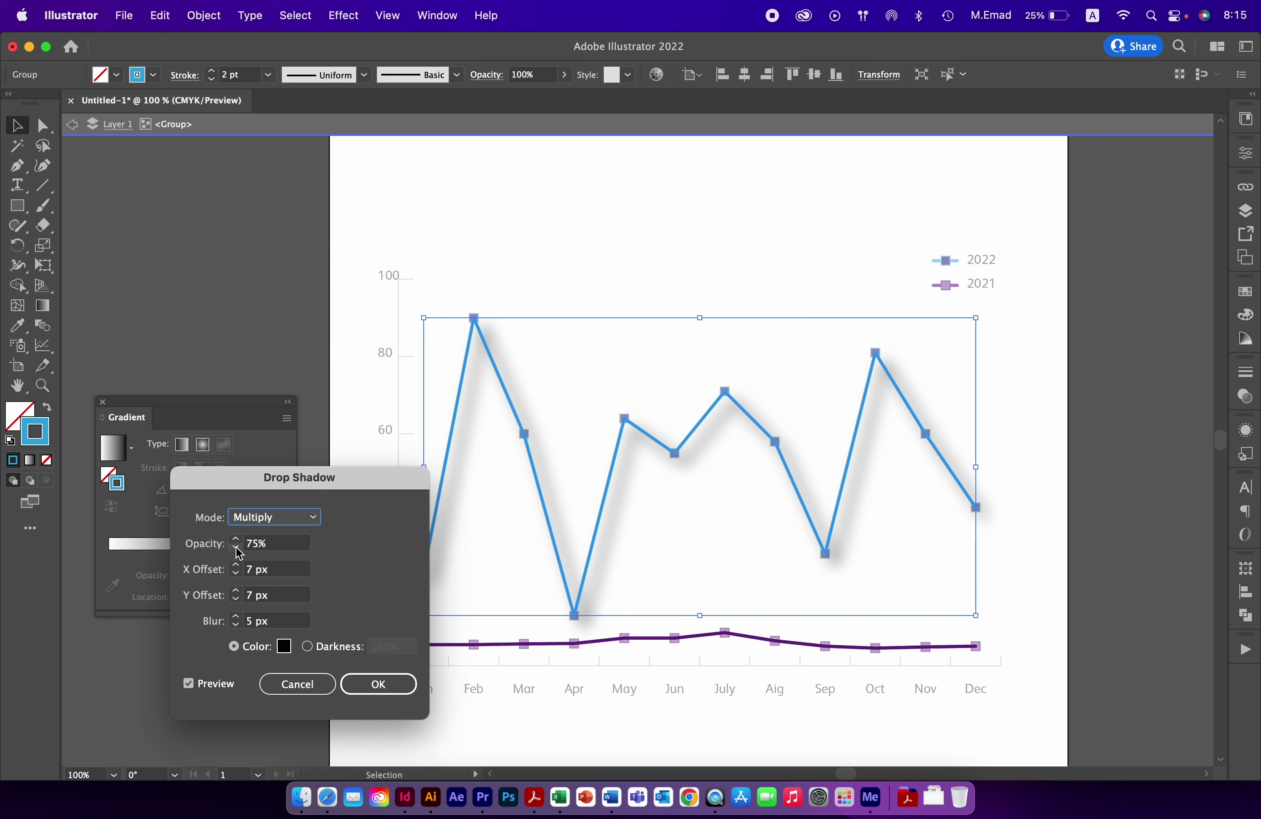
click(236, 574)
click(235, 574)
click(235, 574)
click(235, 574)
click(235, 574)
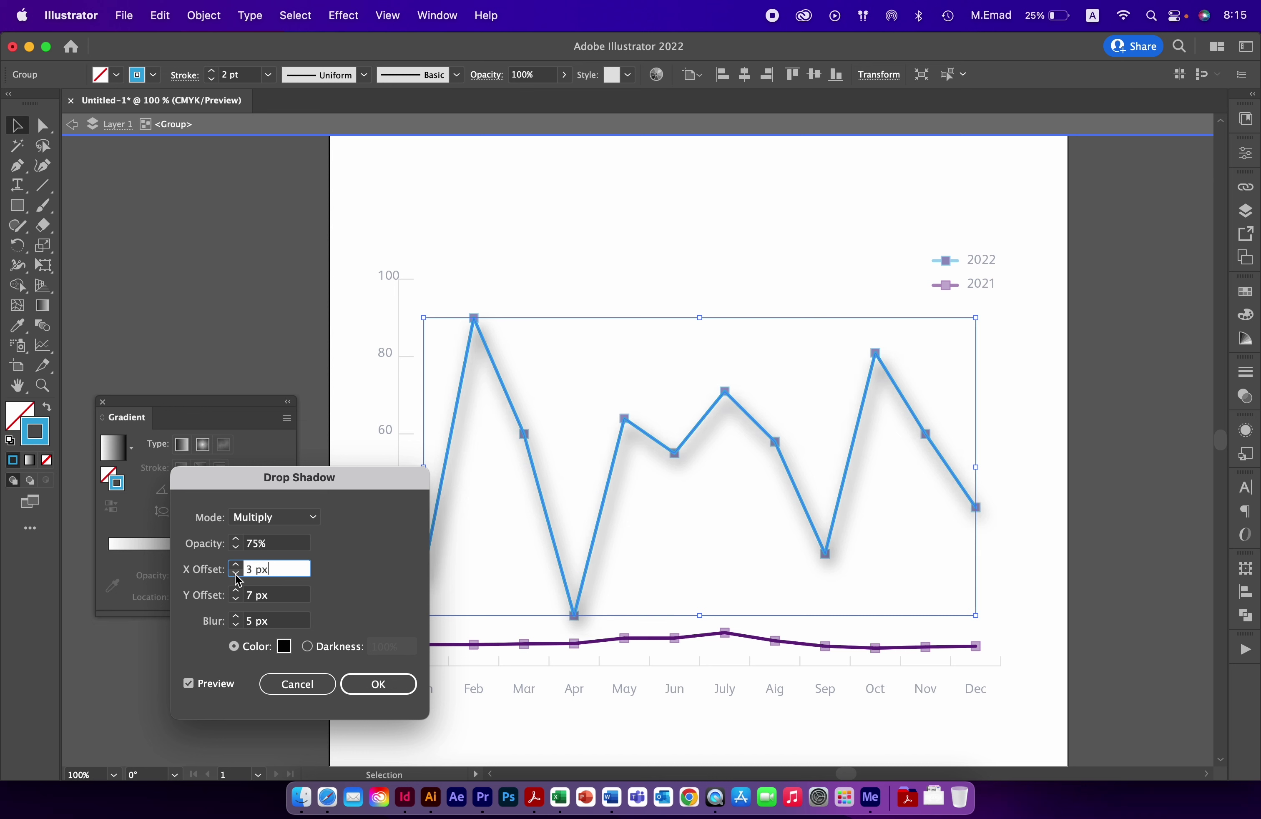
click(237, 599)
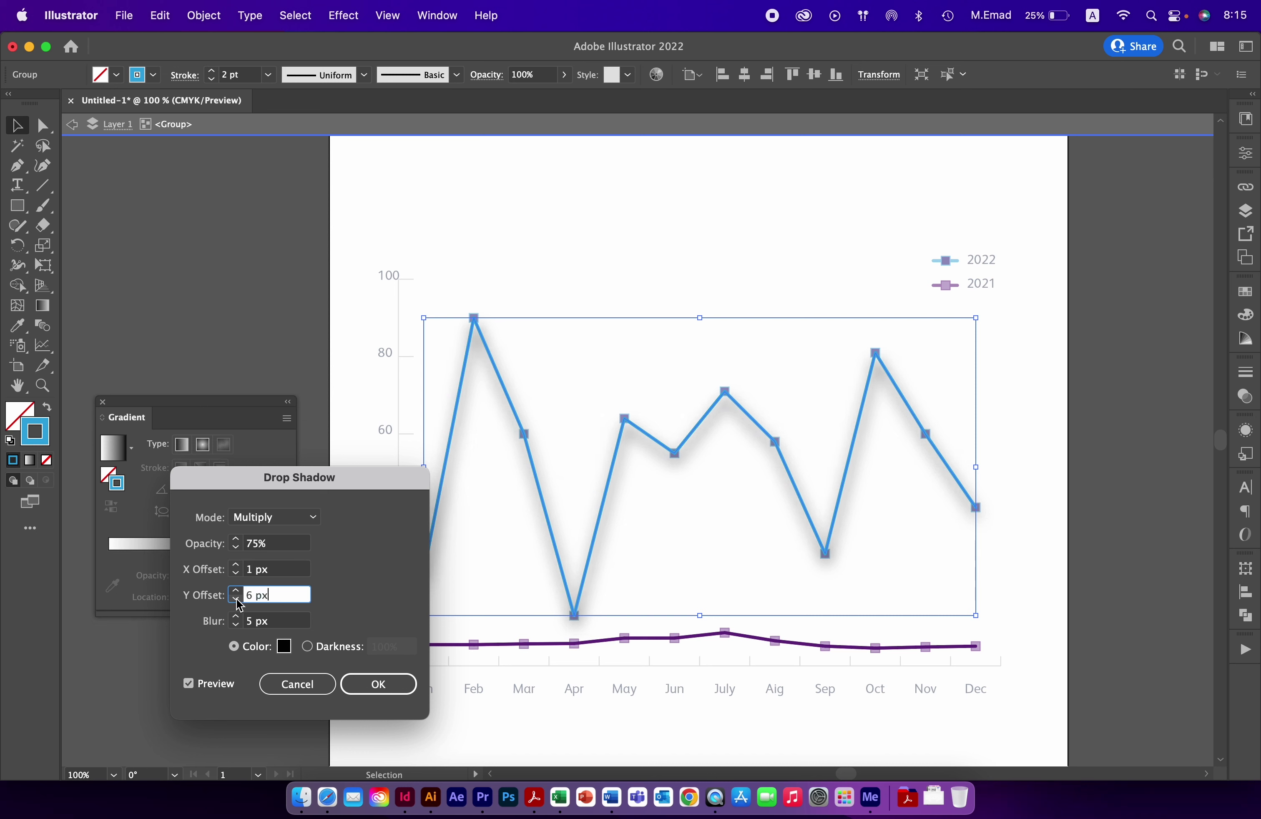
click(237, 599)
click(237, 599)
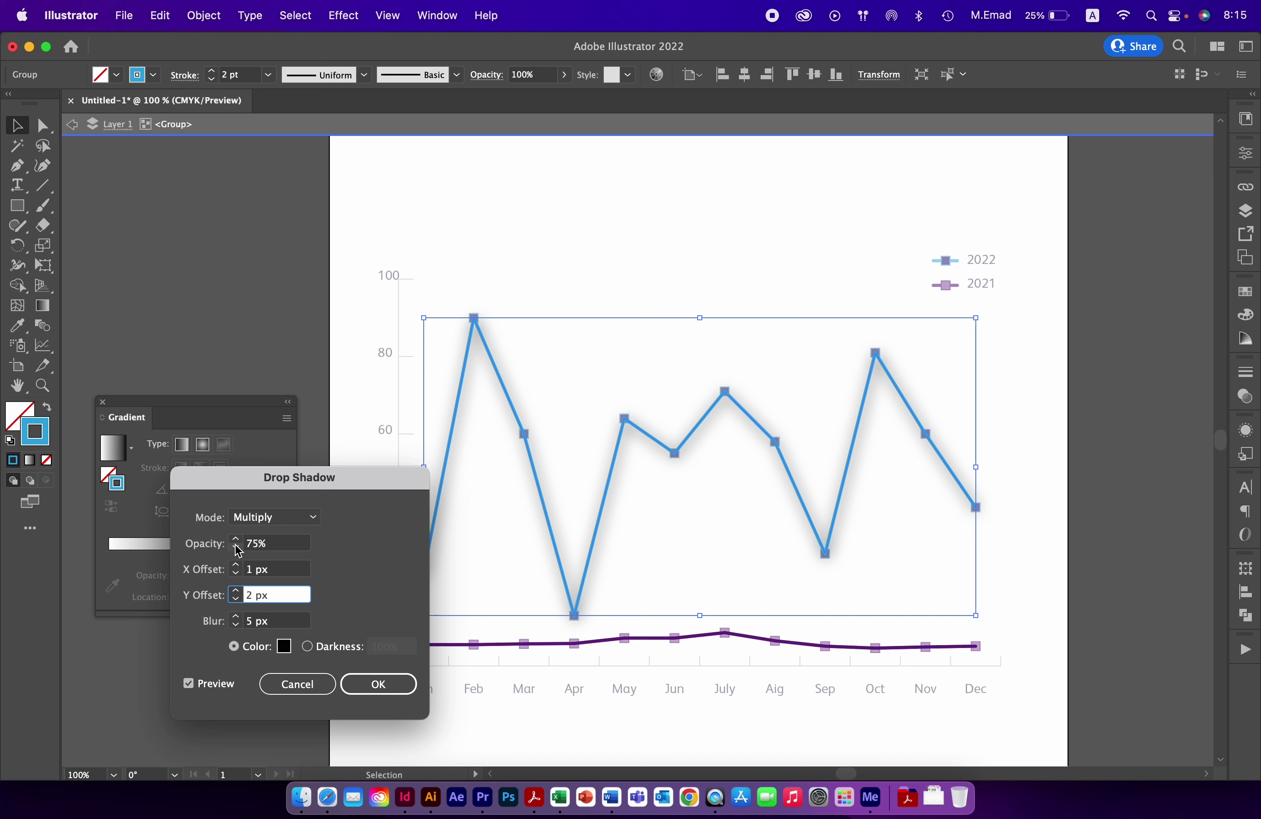
click(236, 626)
click(236, 626)
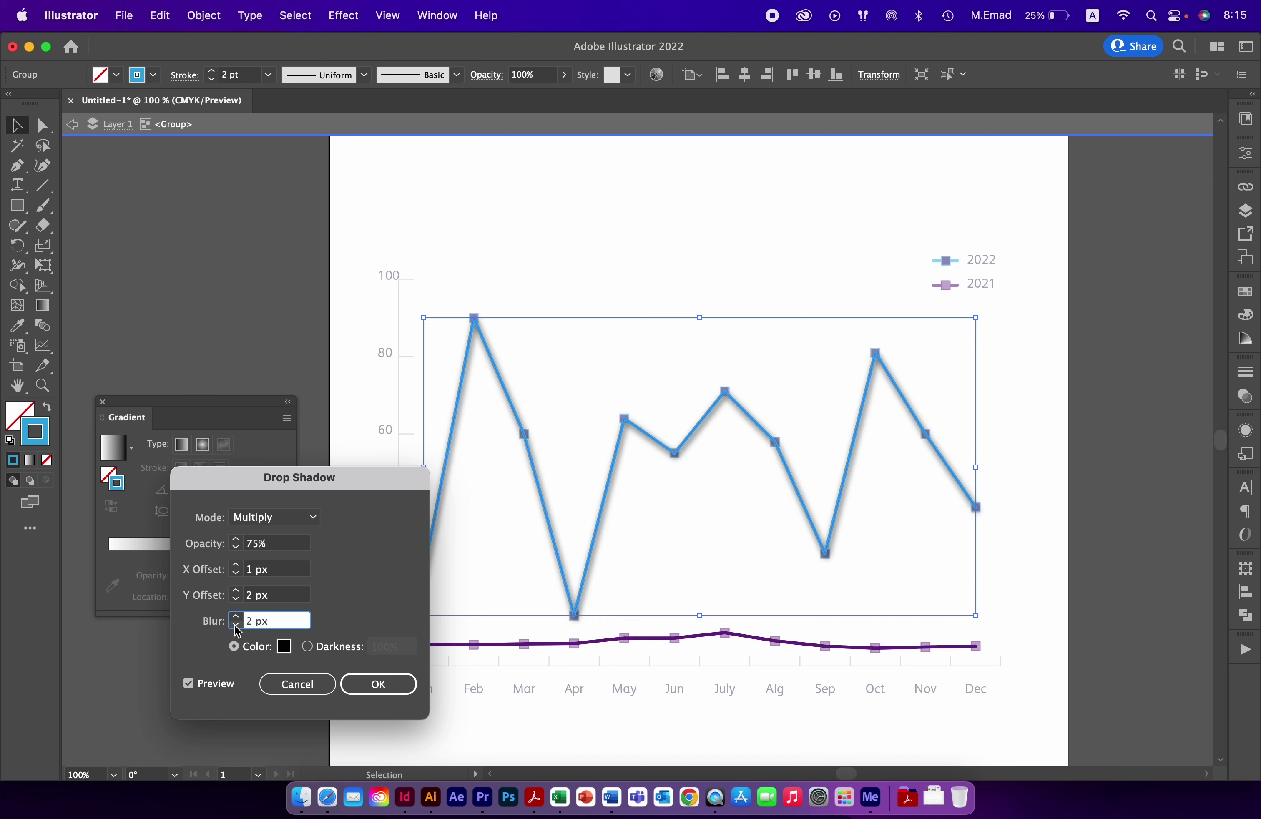
Finalize the shadow at 1 px X, 3 px Y, 40% opacity and confirm it.
click(236, 564)
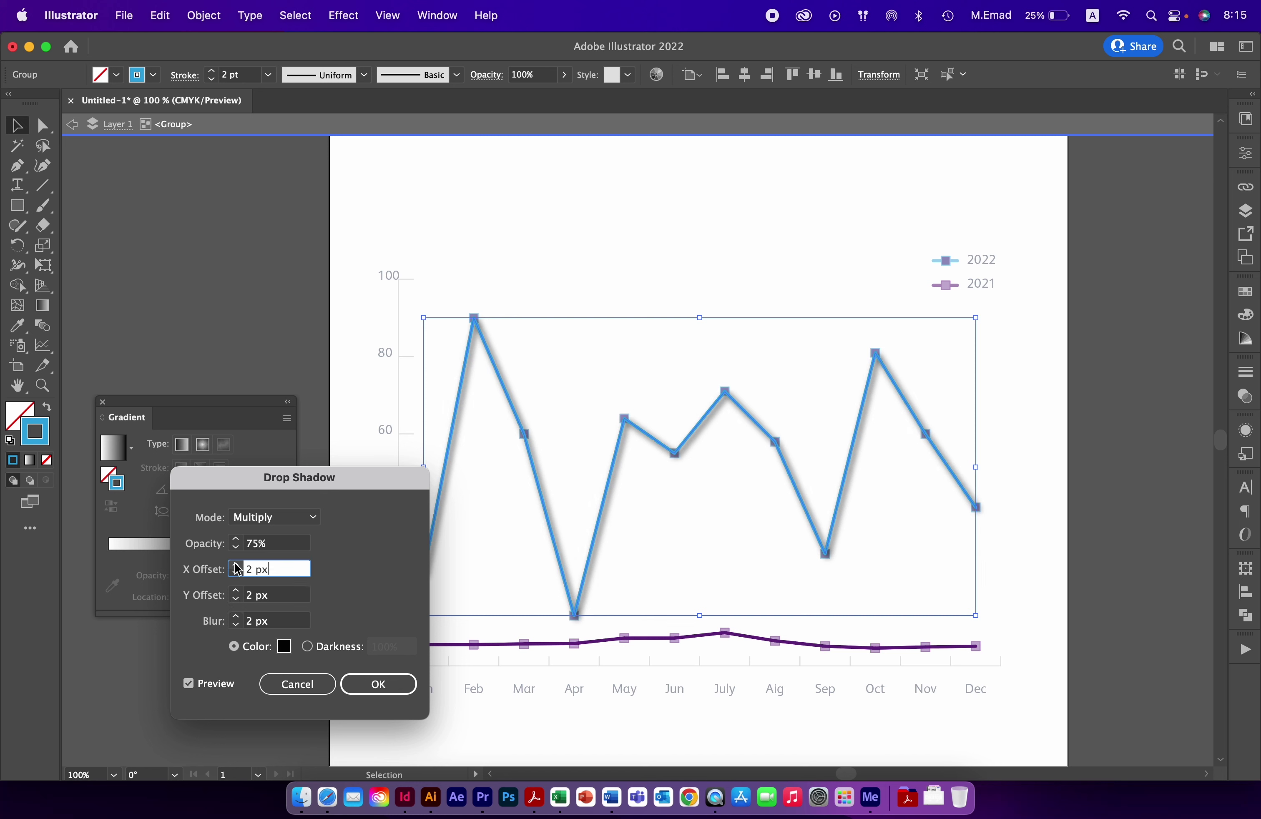
click(236, 573)
click(236, 590)
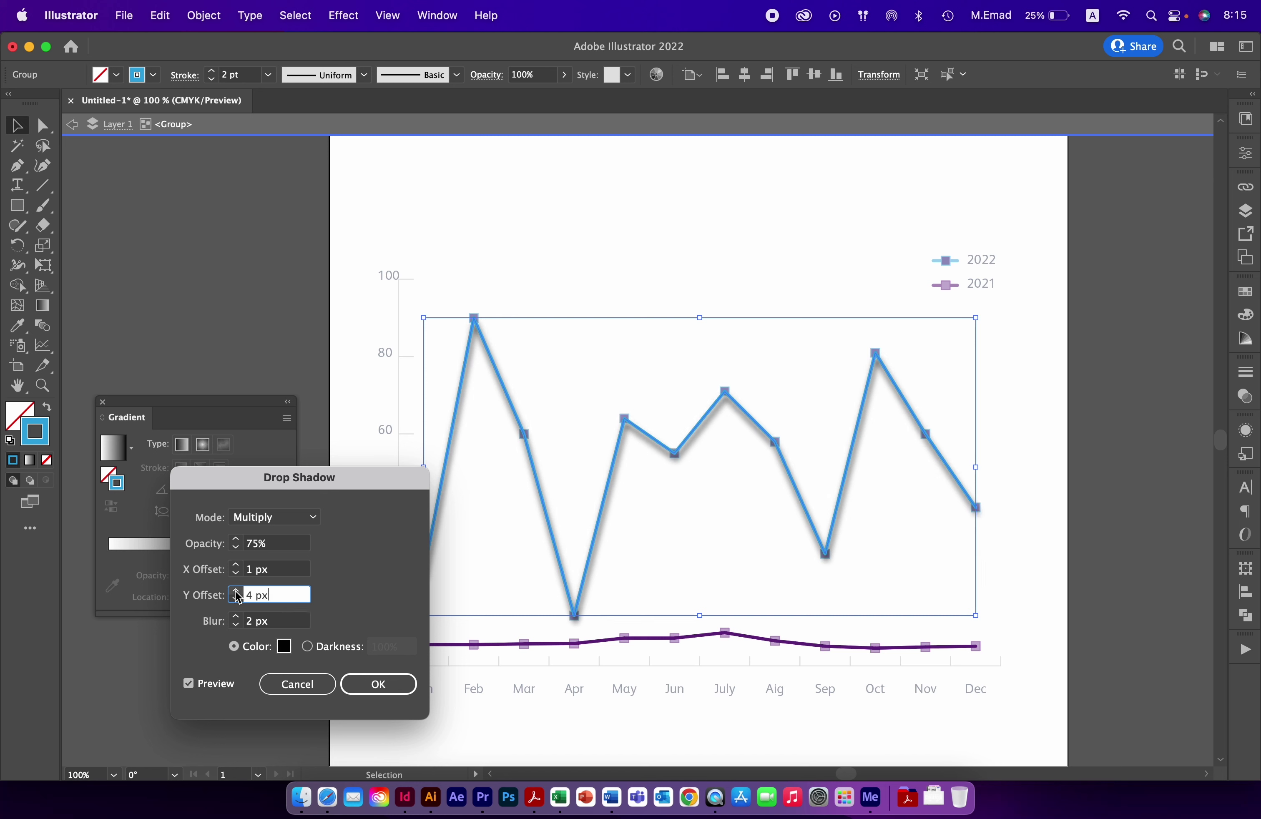
click(236, 599)
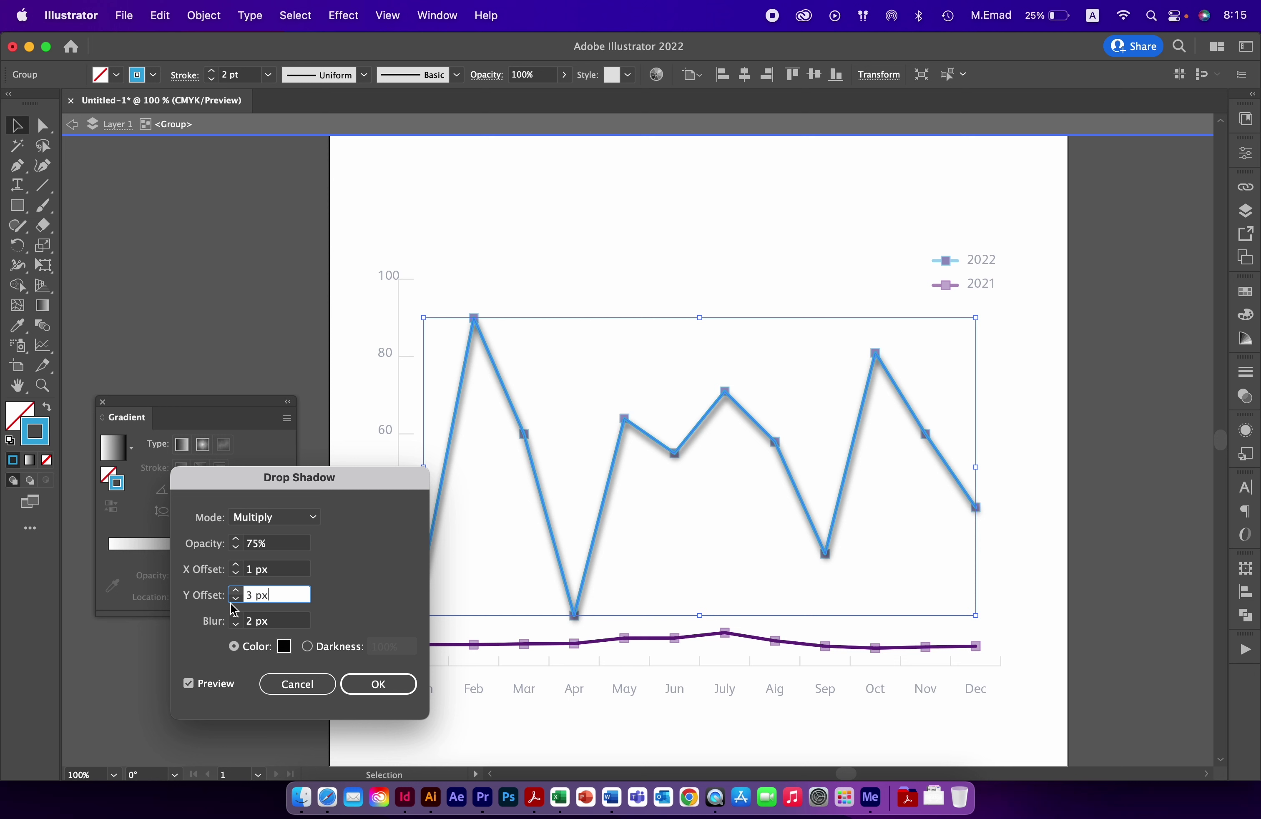
click(236, 549)
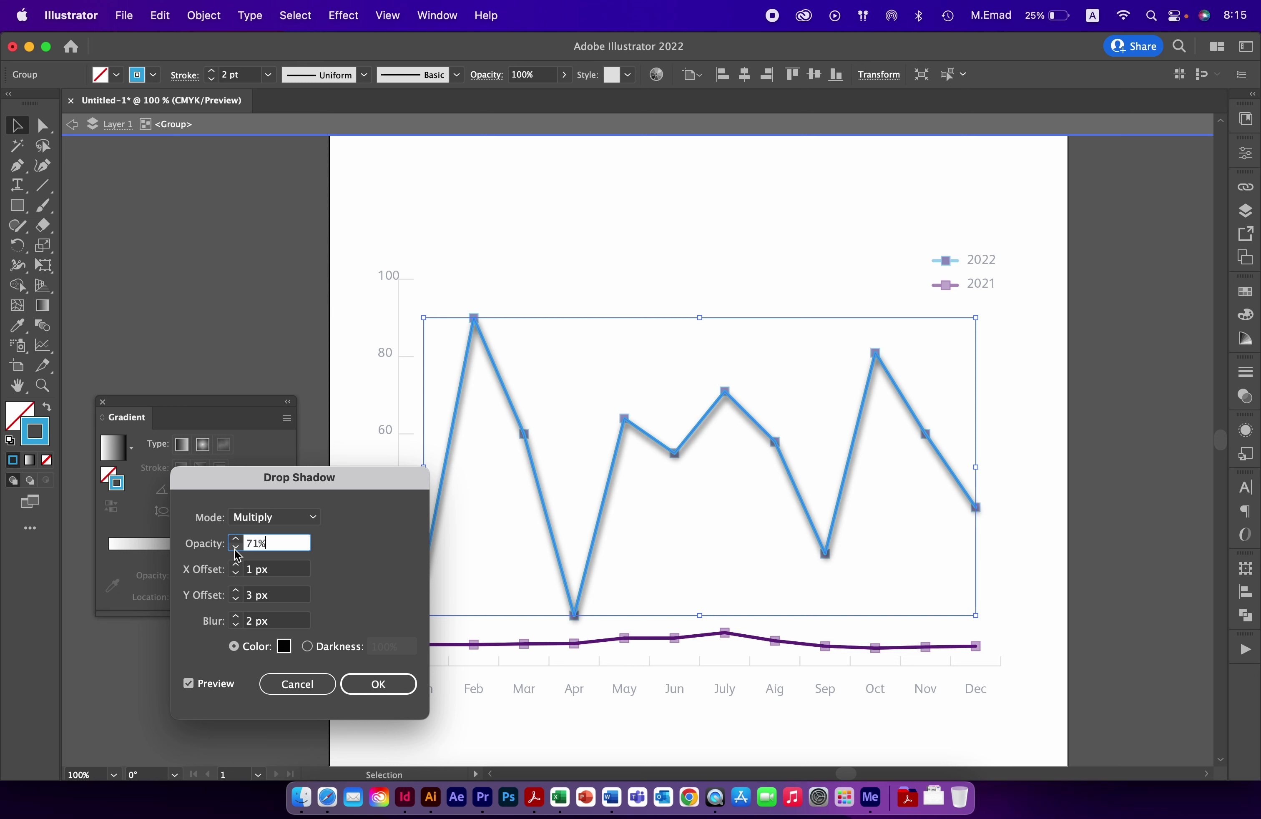
click(236, 548)
click(236, 548)
click(236, 548)
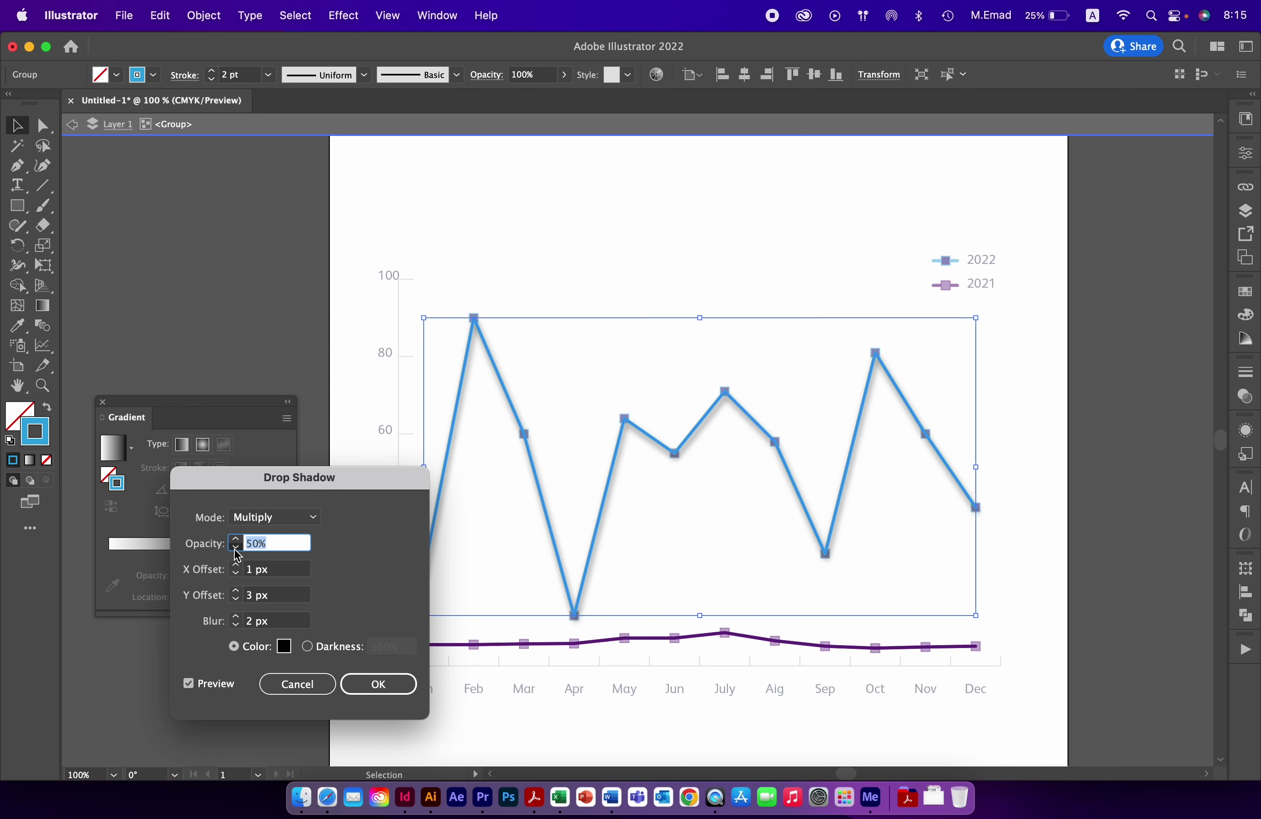
click(236, 548)
click(236, 548)
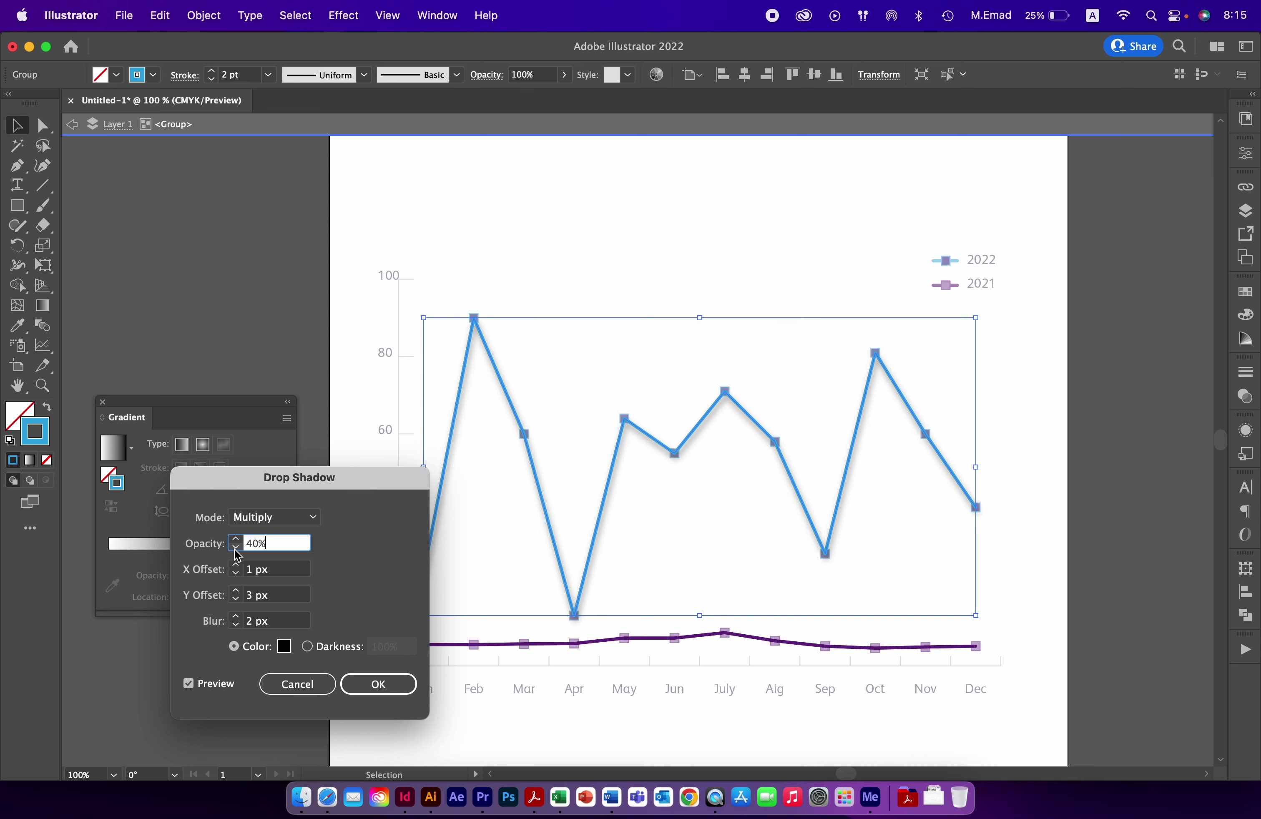
click(395, 683)
click(694, 246)
scroll(712, 326, down, 5)
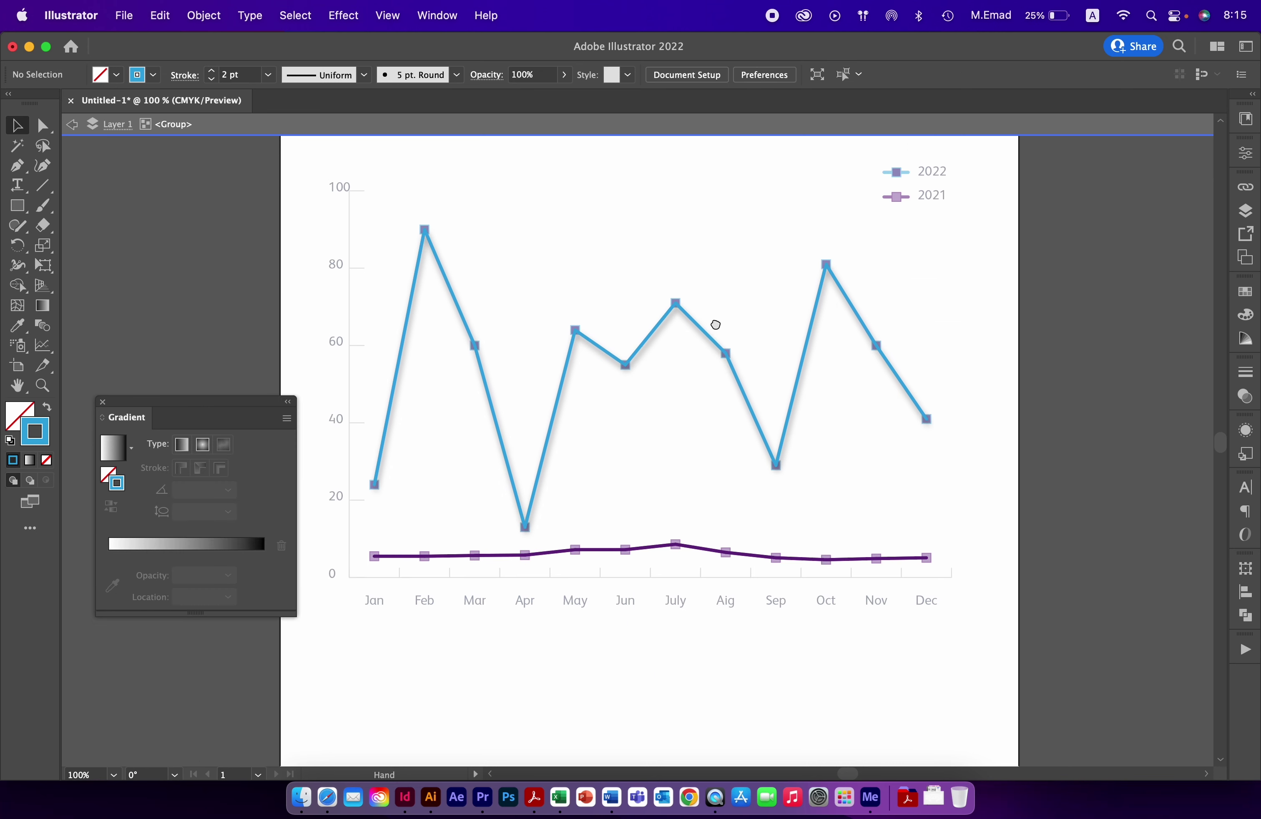
Reapply the same drop shadow to the purple 2021 line, then exit isolation mode.
double_click(975, 287)
scroll(904, 402, down, 2)
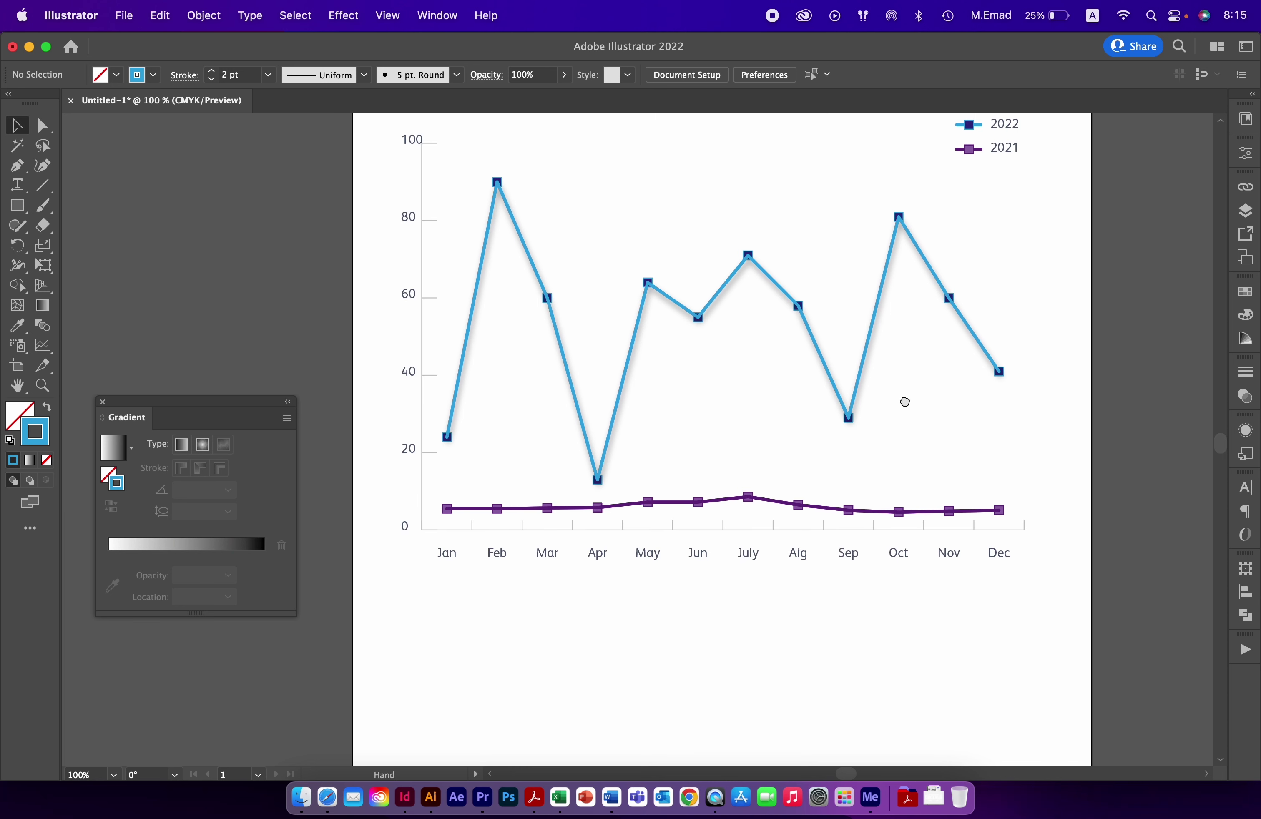
double_click(625, 505)
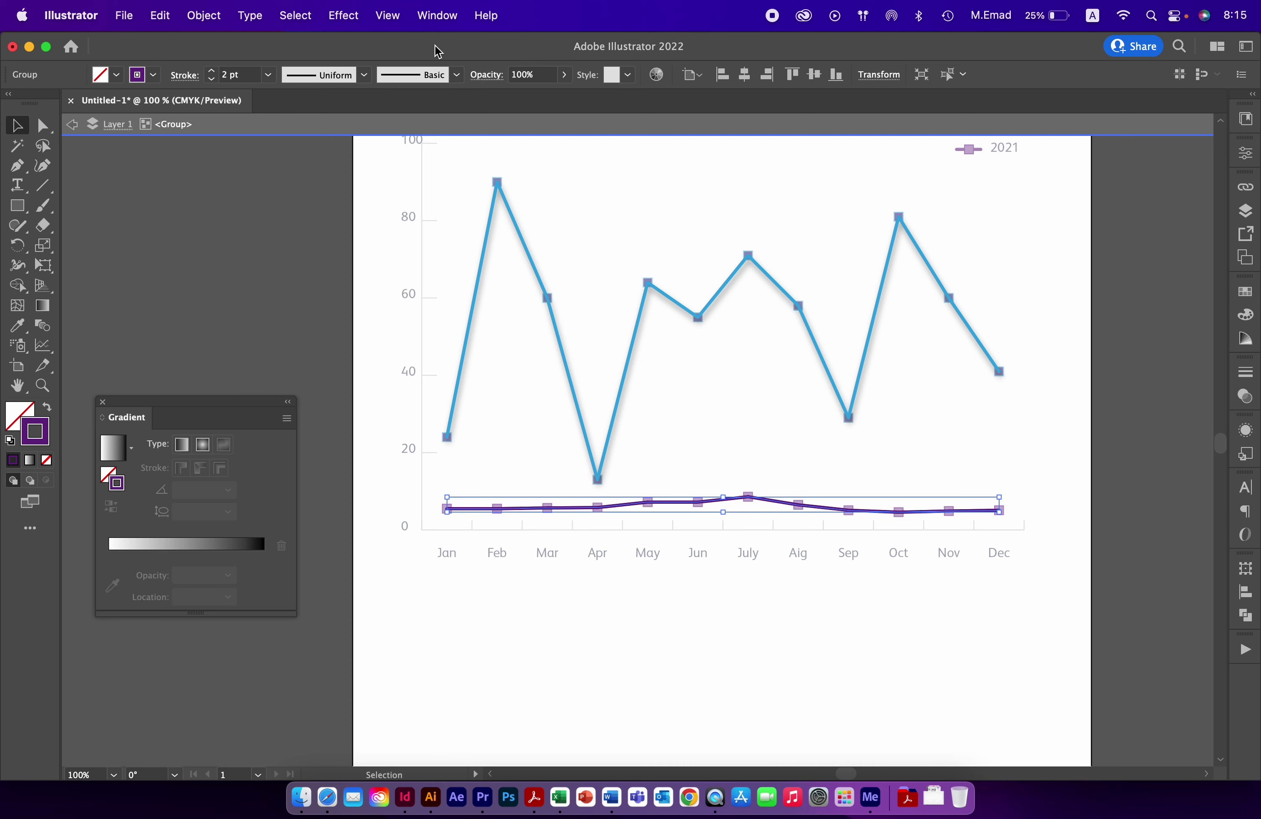
click(341, 16)
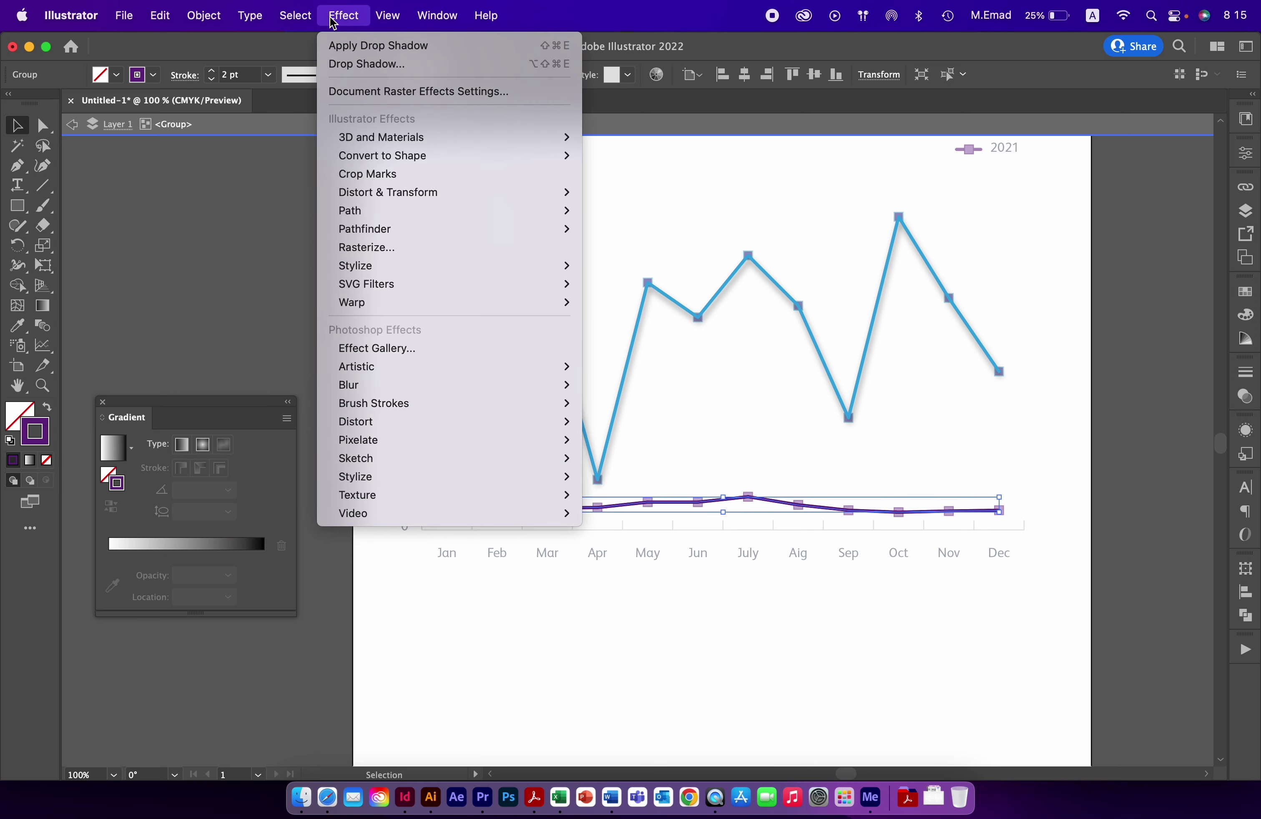
click(343, 46)
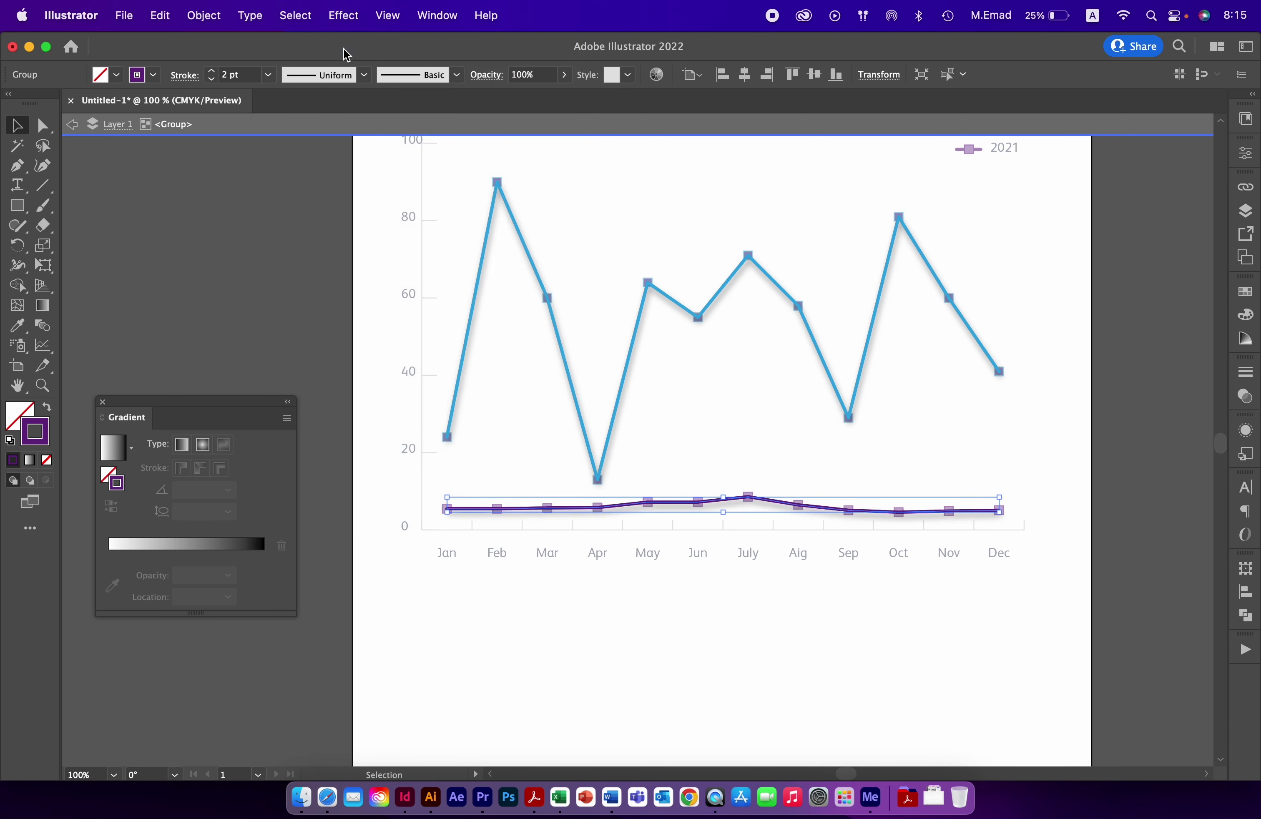
click(657, 572)
double_click(660, 572)
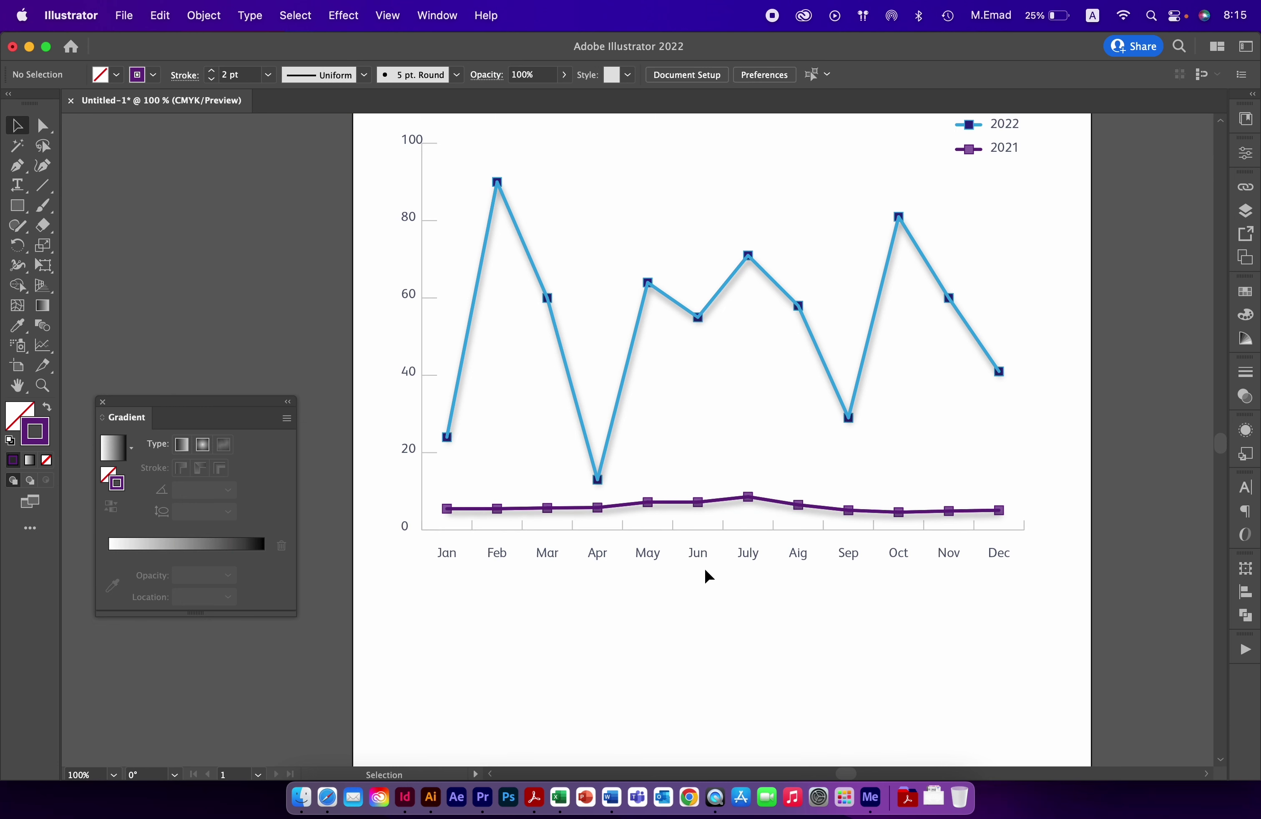
drag(752, 496, 754, 579)
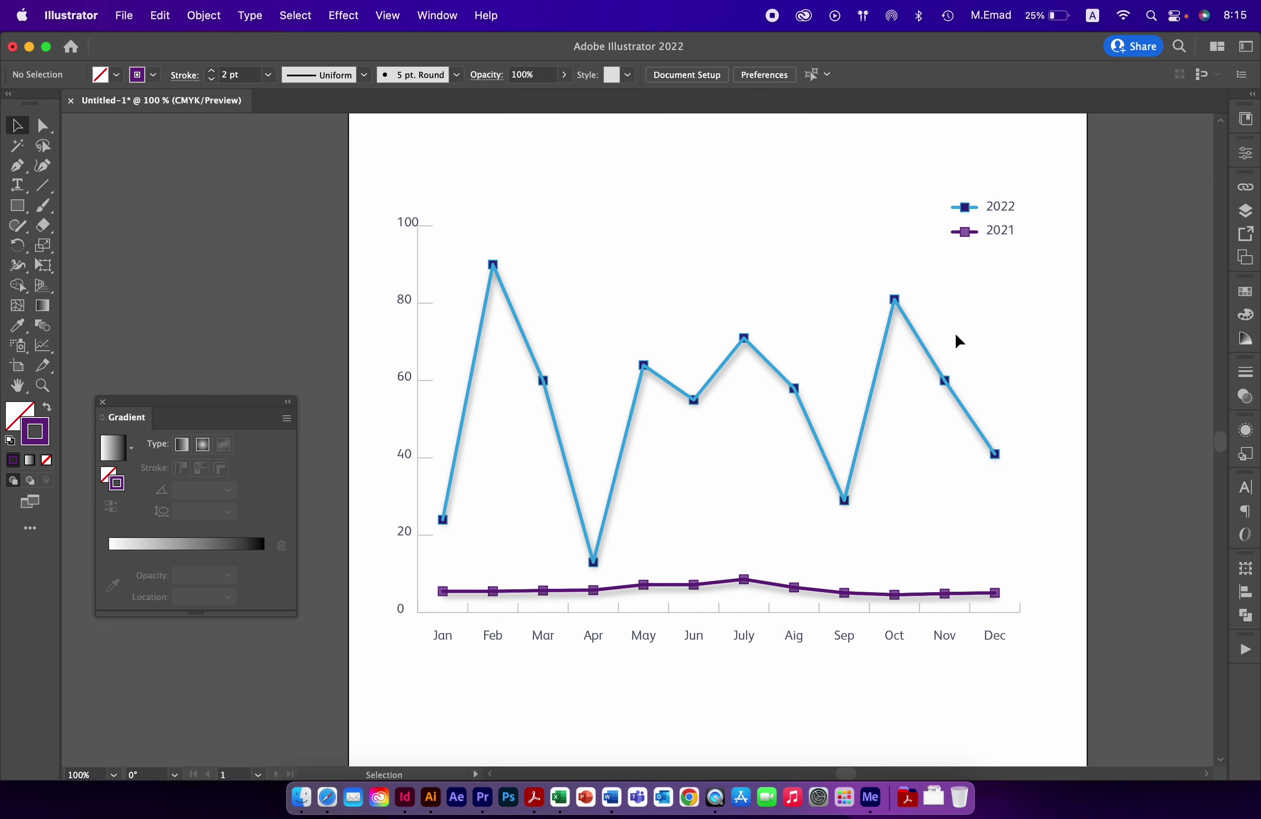
drag(698, 321, 1039, 586)
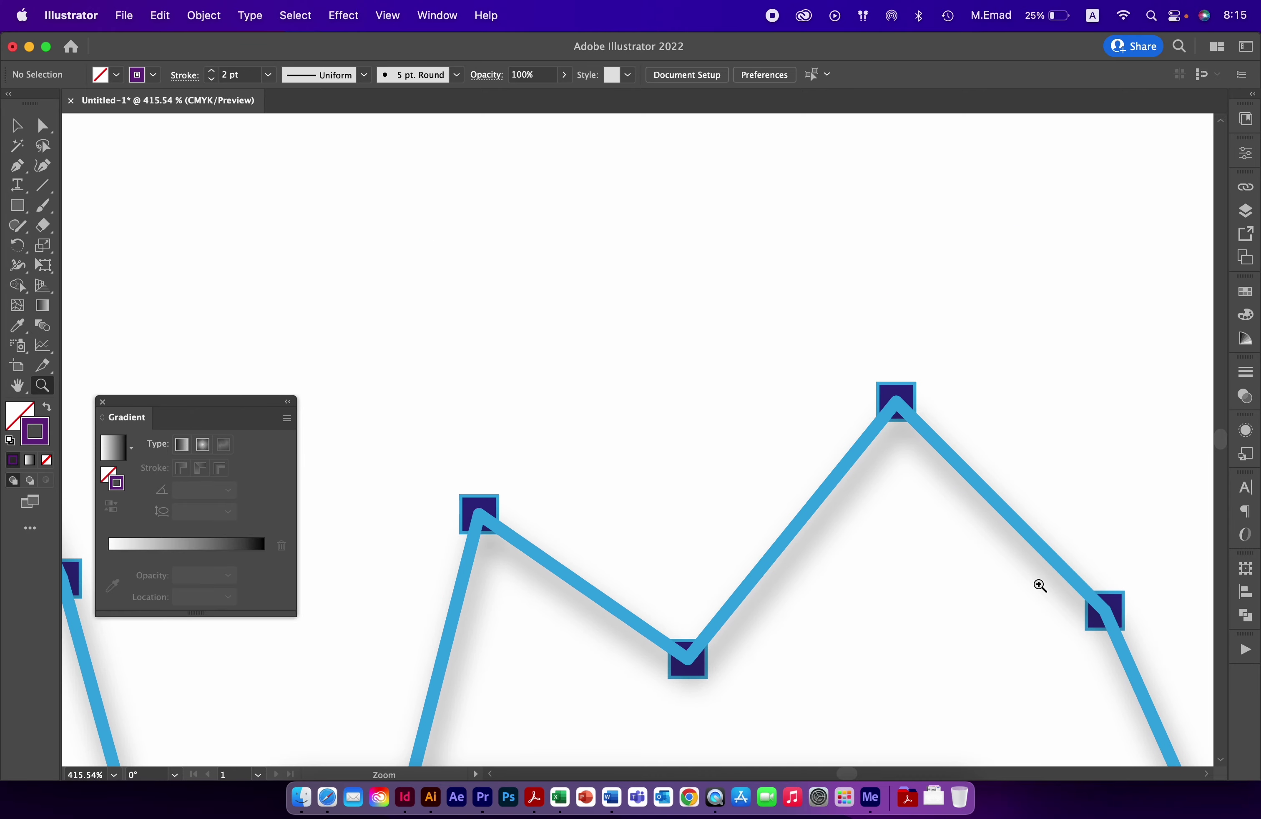
click(950, 453)
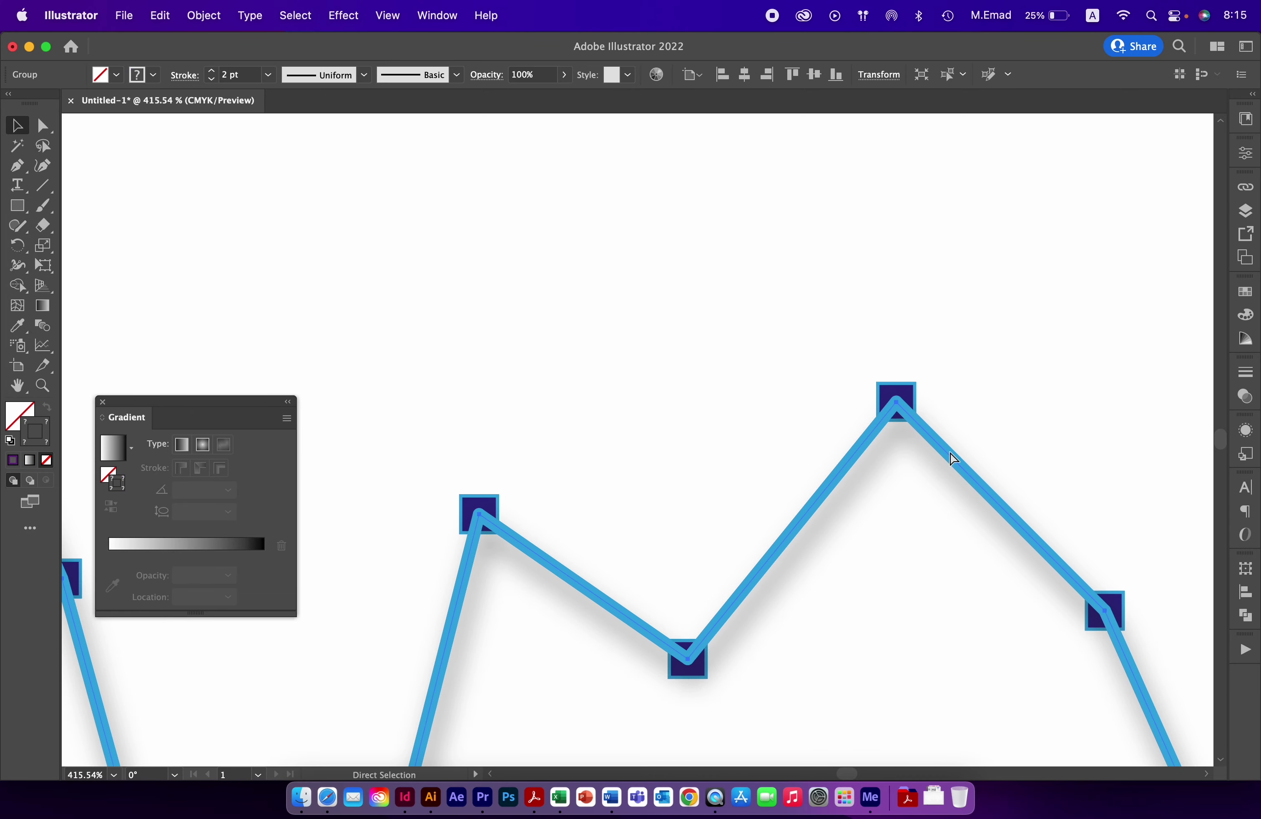
right_click(951, 452)
mouse_move(983, 680)
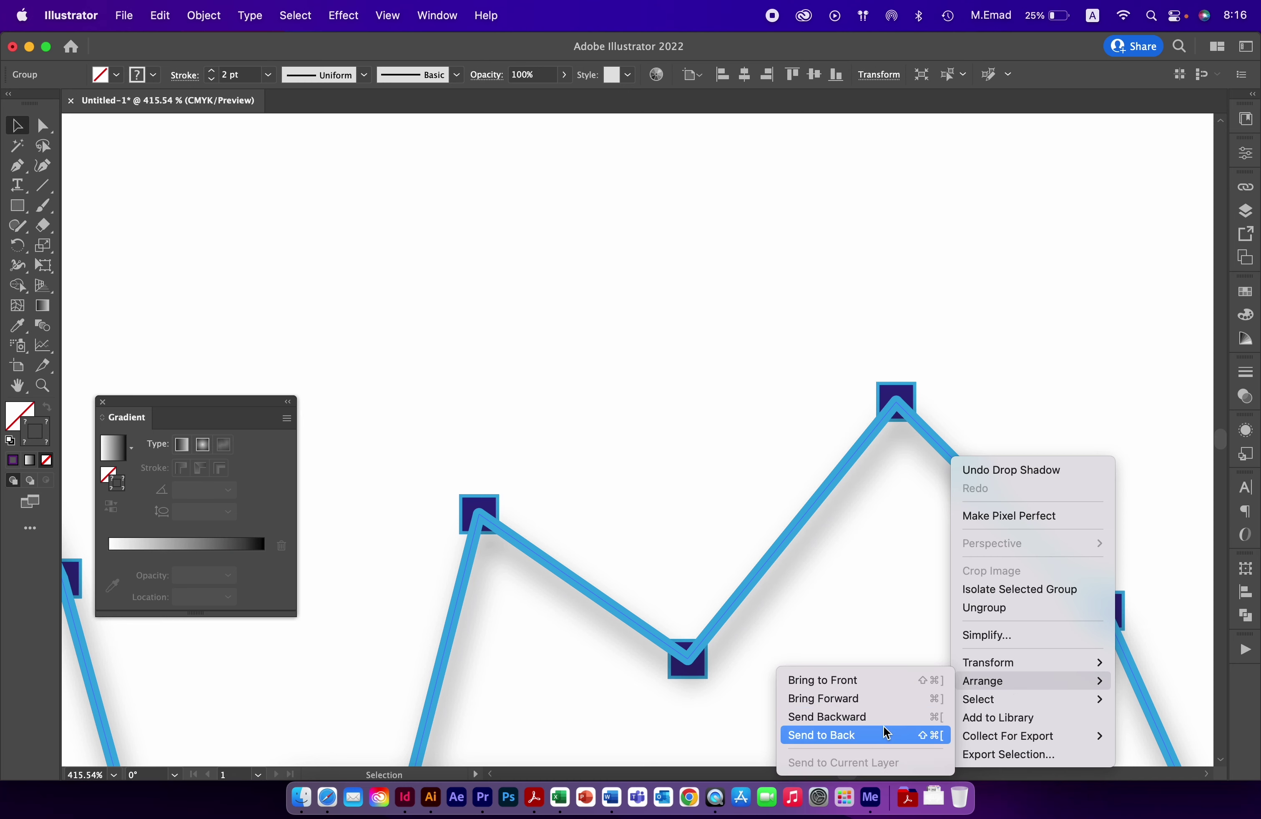
click(886, 734)
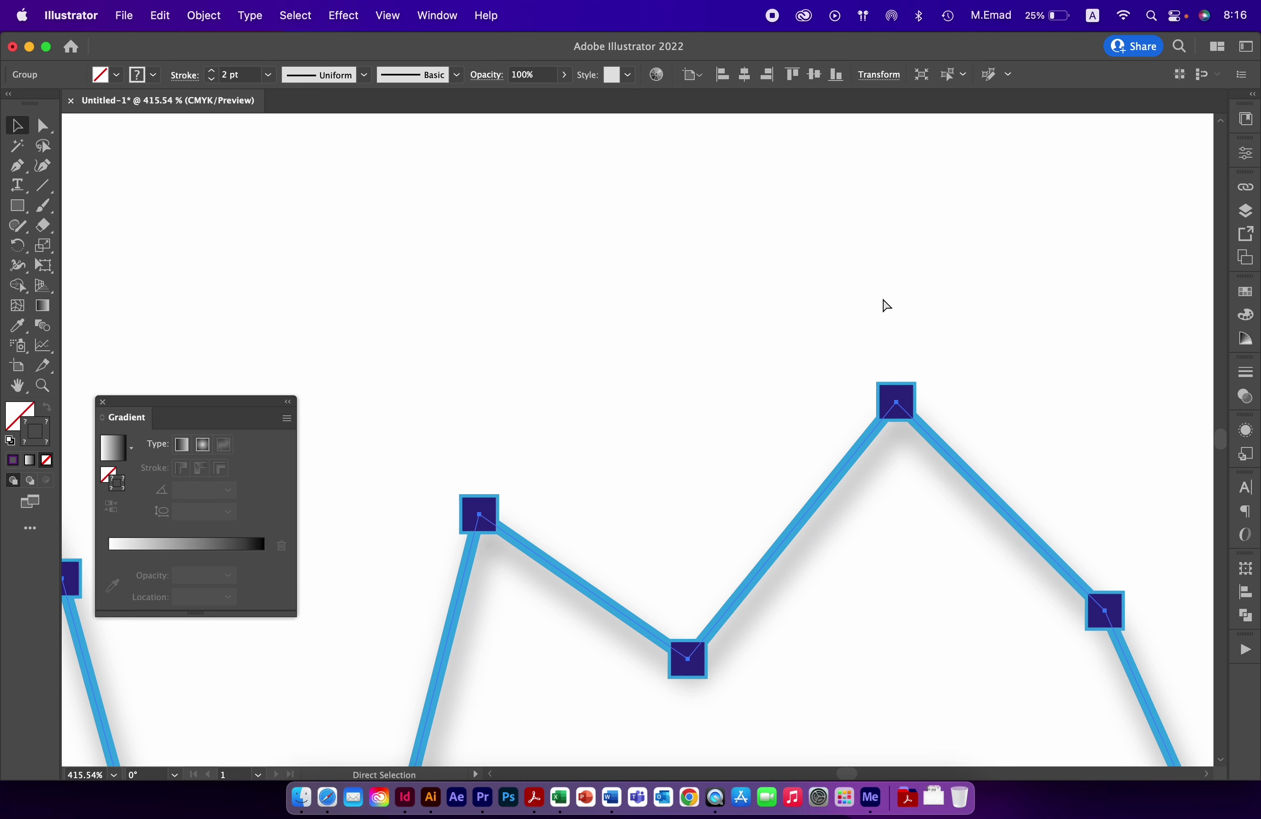
key(super+1)
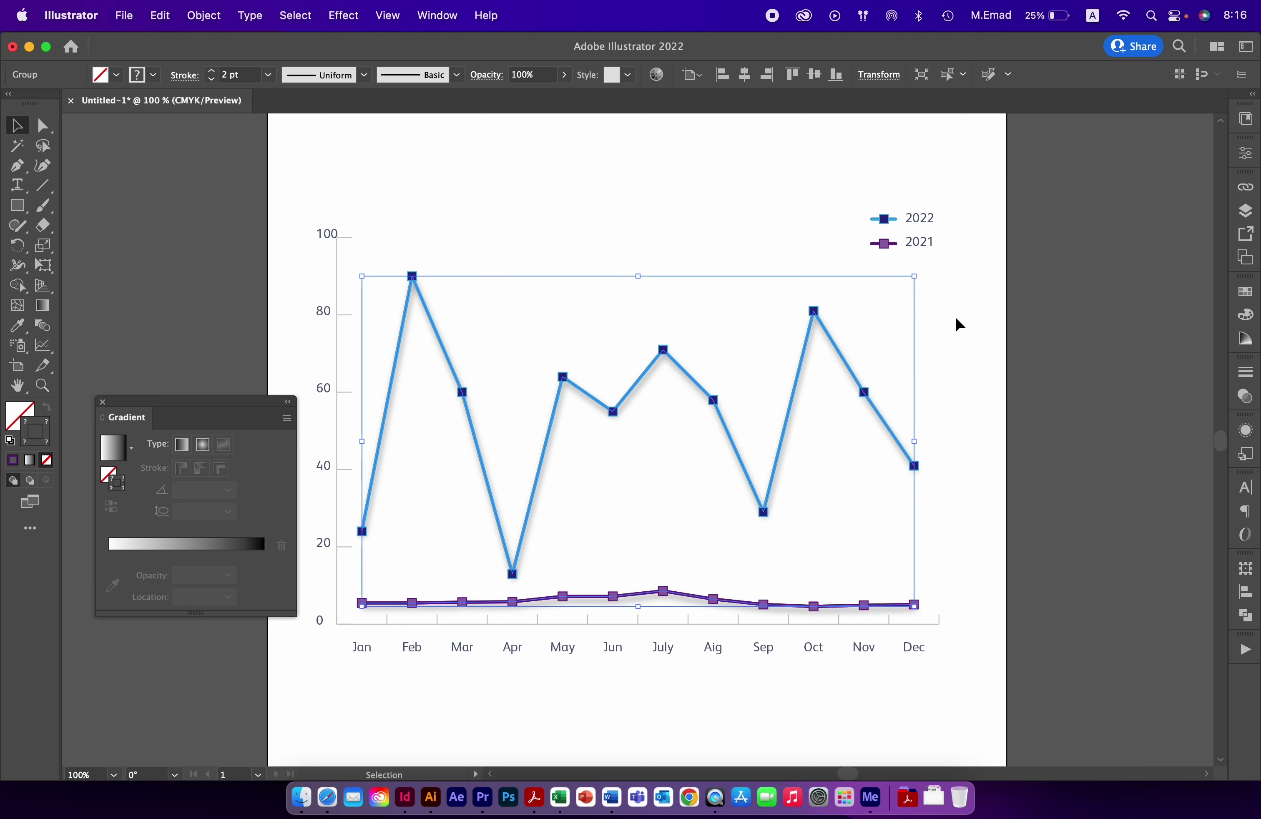
click(955, 323)
drag(921, 324, 967, 335)
Delete the whole line chart from graph point.ai and show the graph tool types.
key(super)
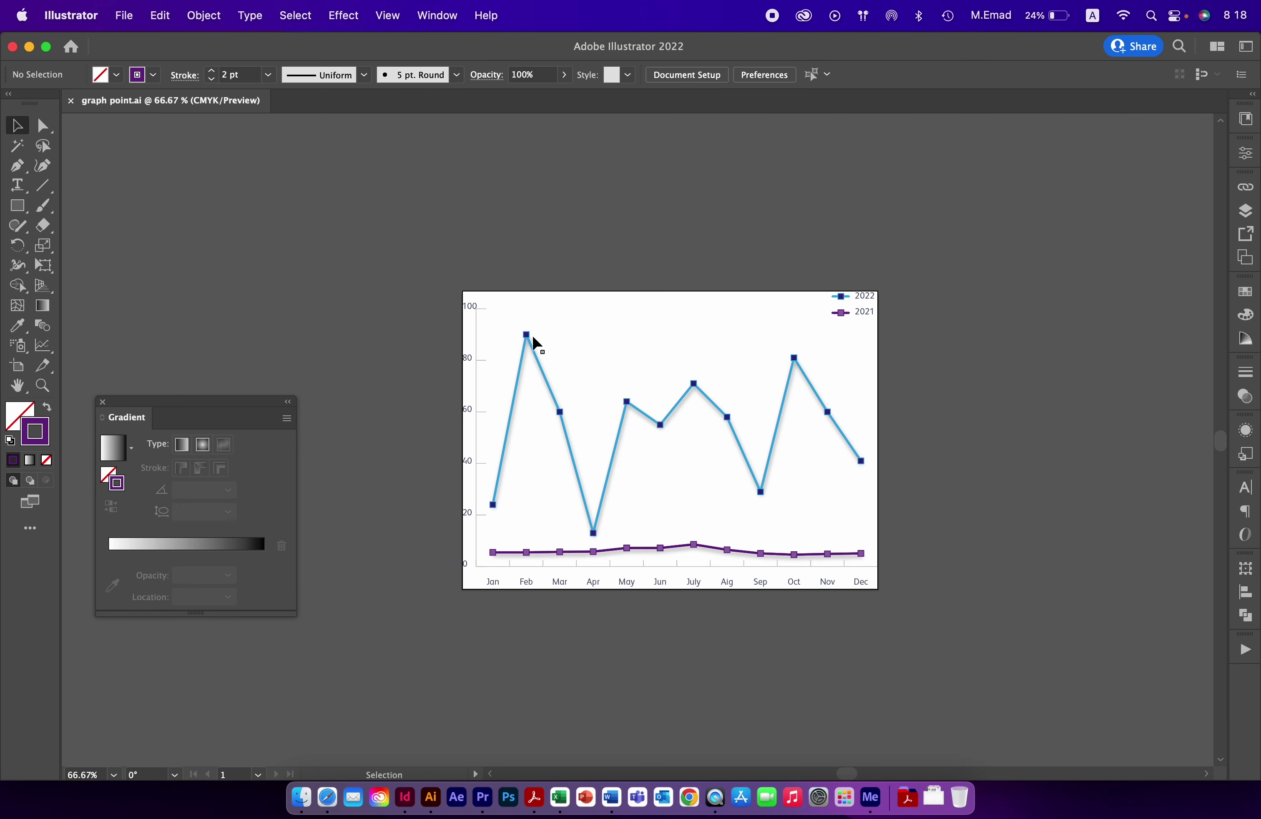
key(super+a)
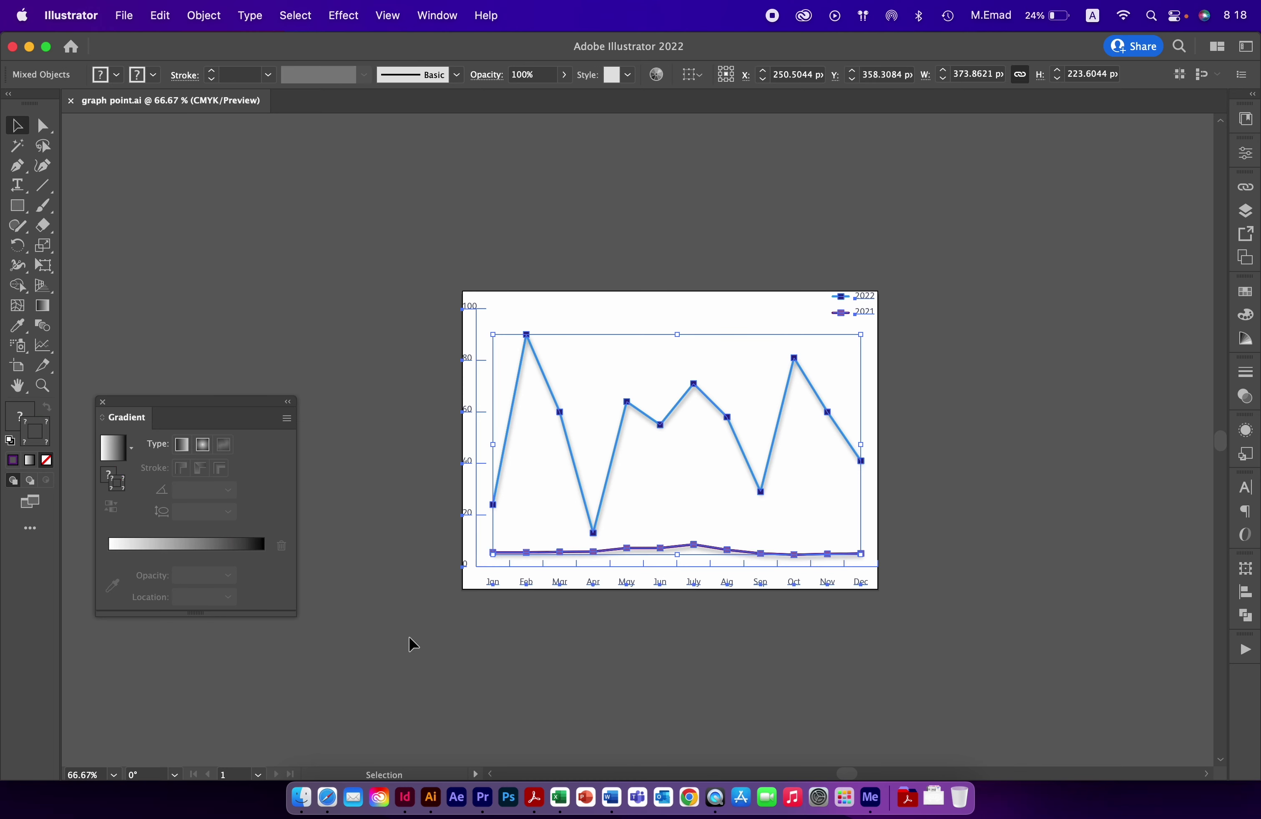
key(Delete)
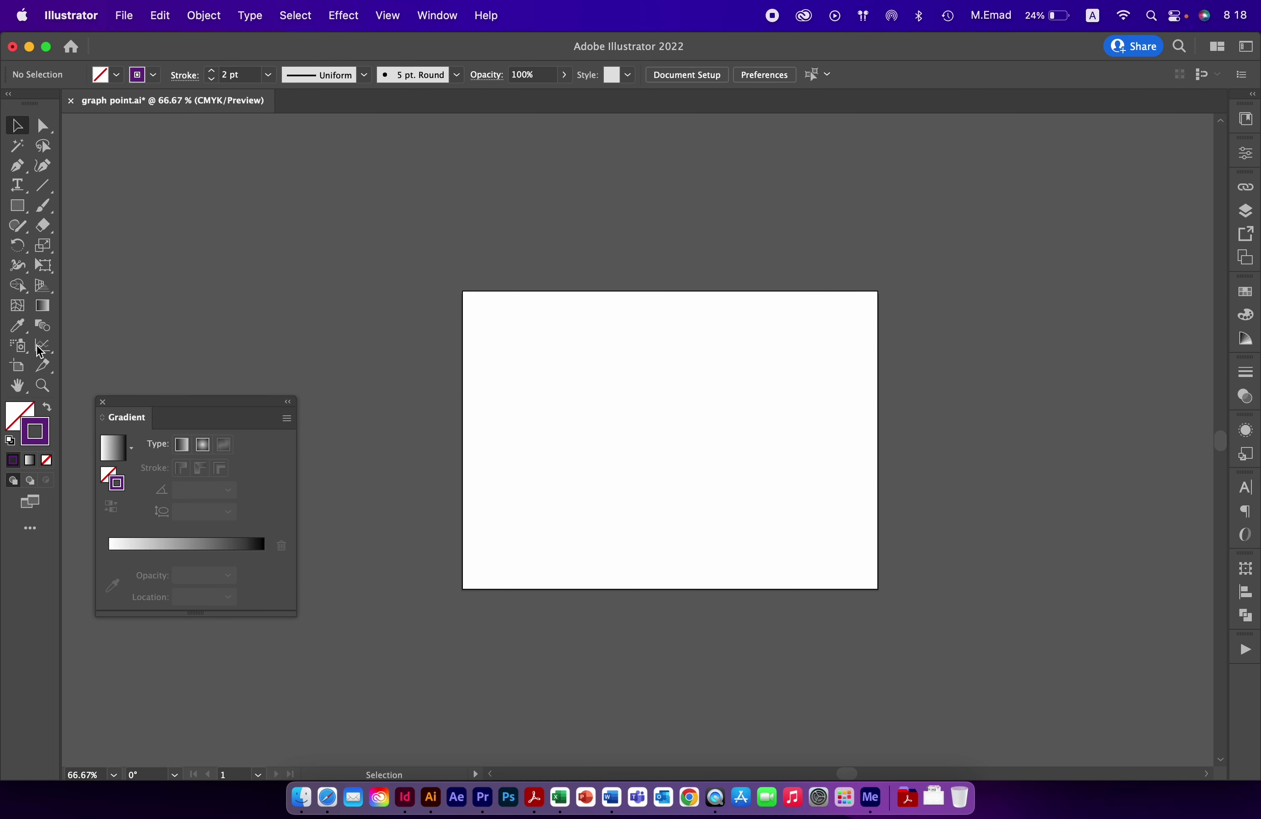
click(42, 347)
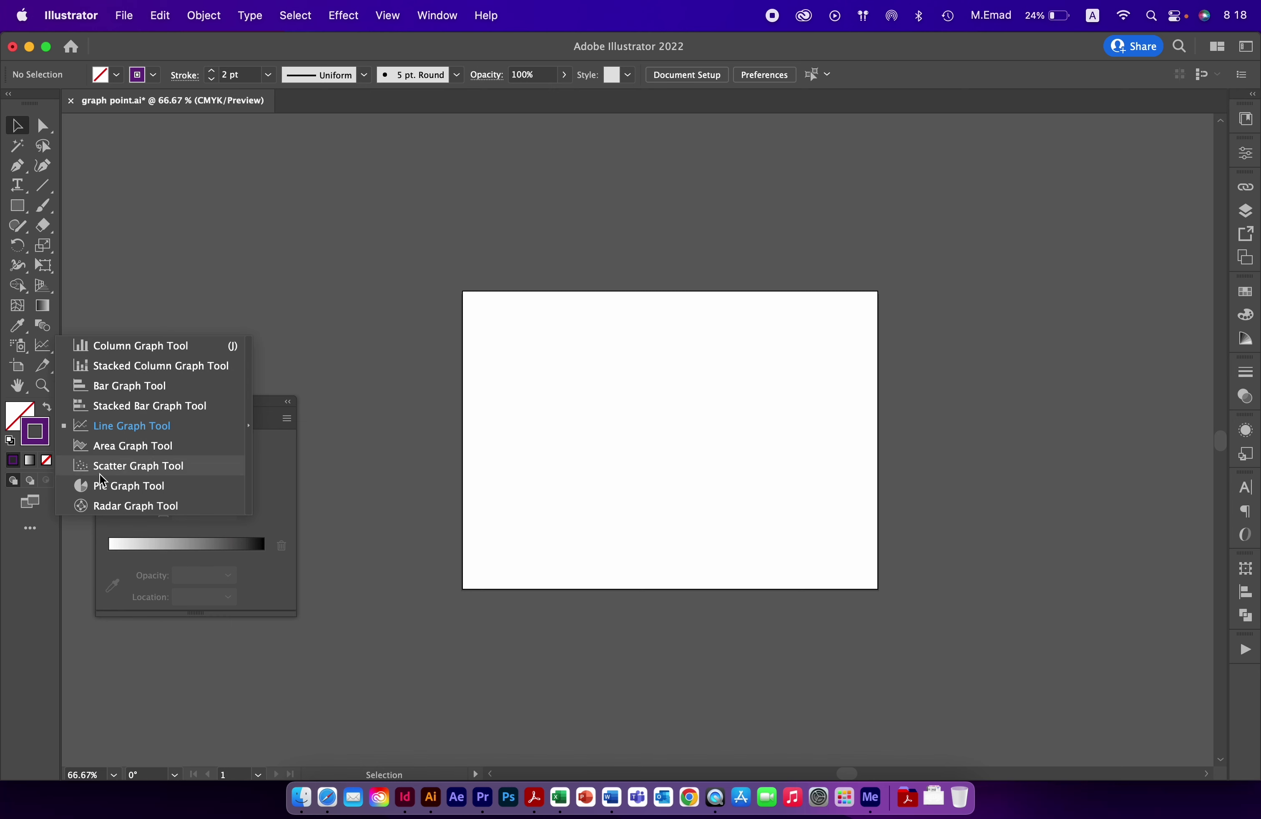
Draw a pie graph on the artboard and apply data values 13, 45, 12, 60.
click(103, 486)
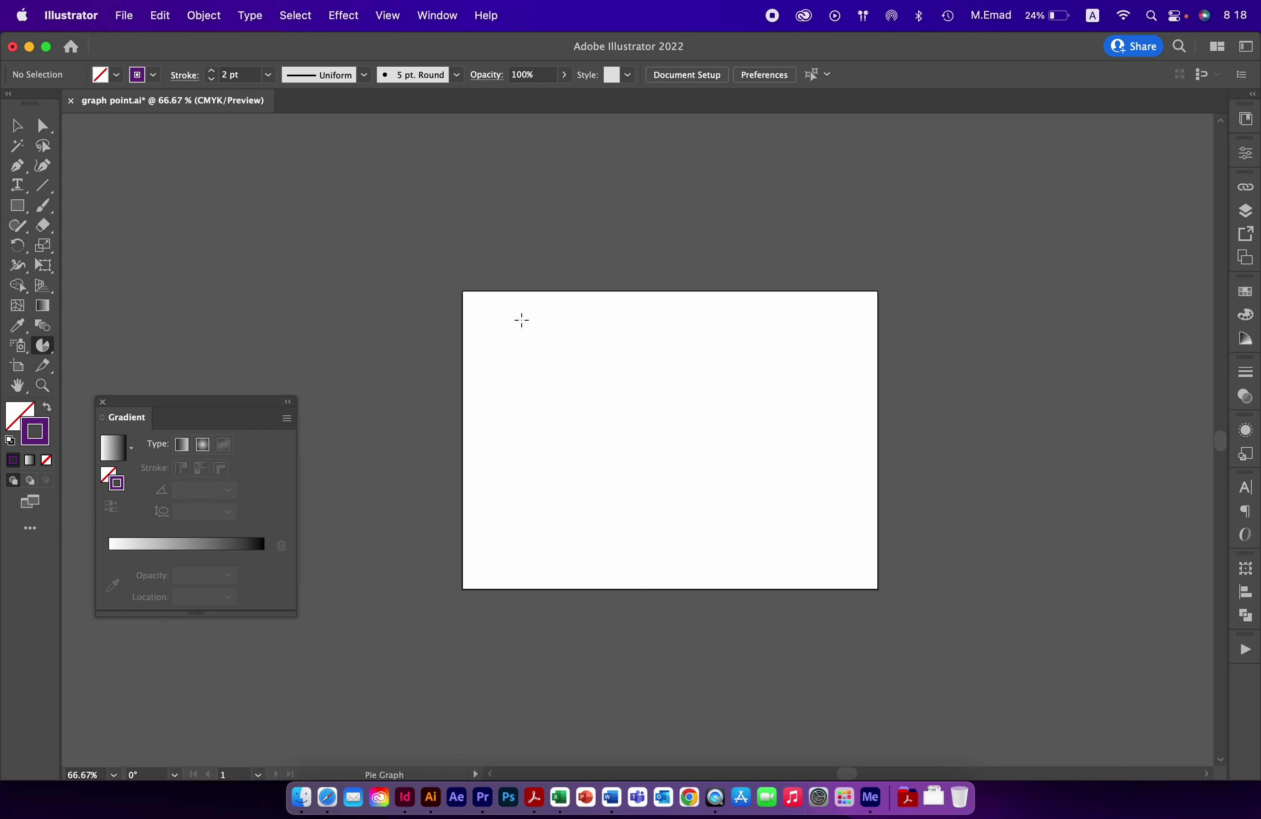
drag(522, 319, 757, 550)
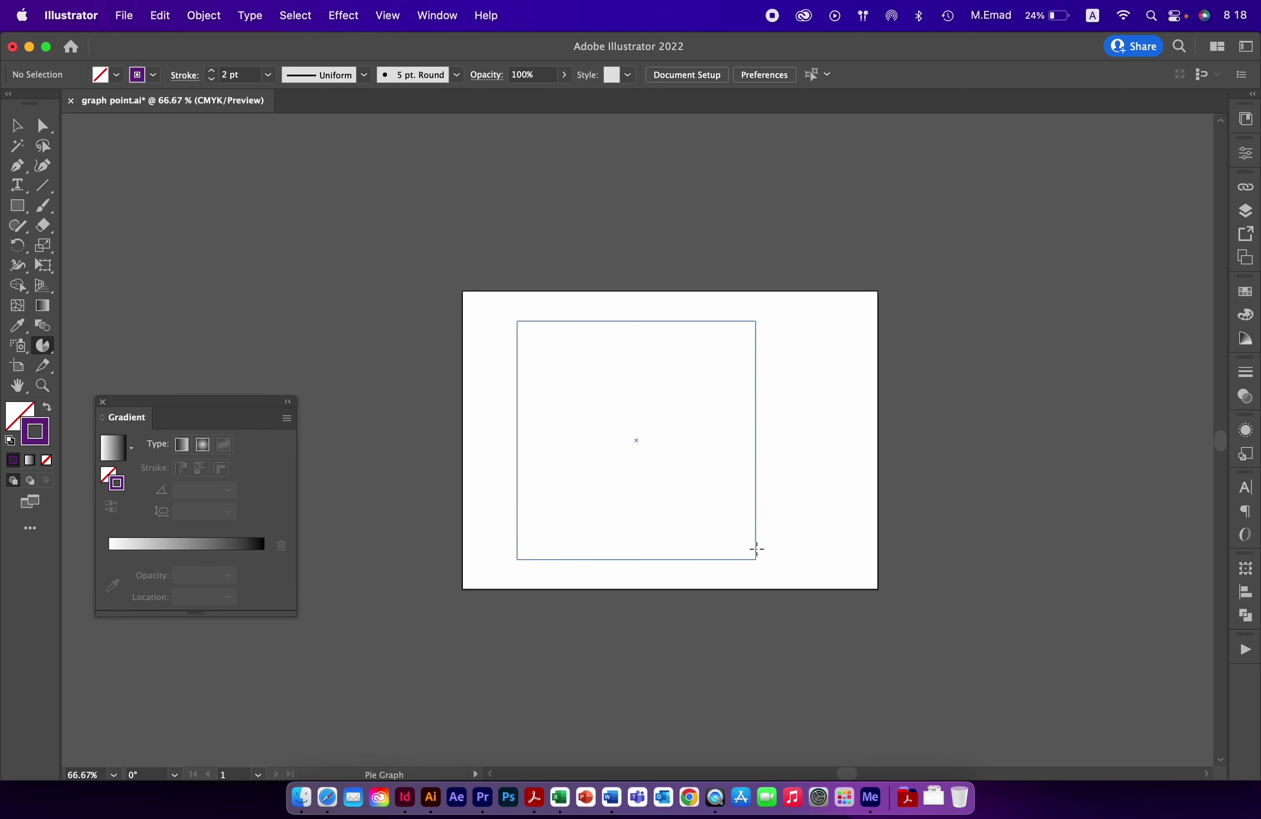
drag(757, 549, 775, 579)
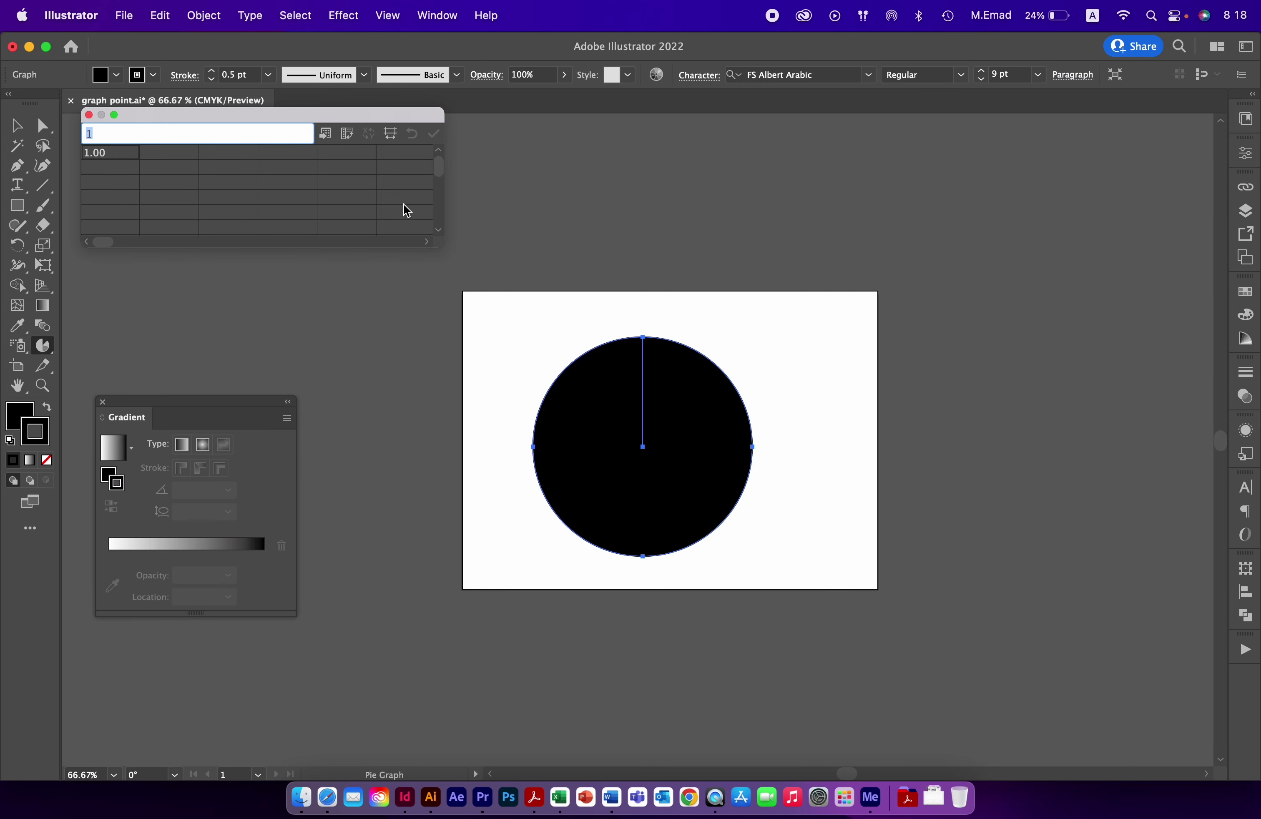
text(1)
key(Tab)
text(4)
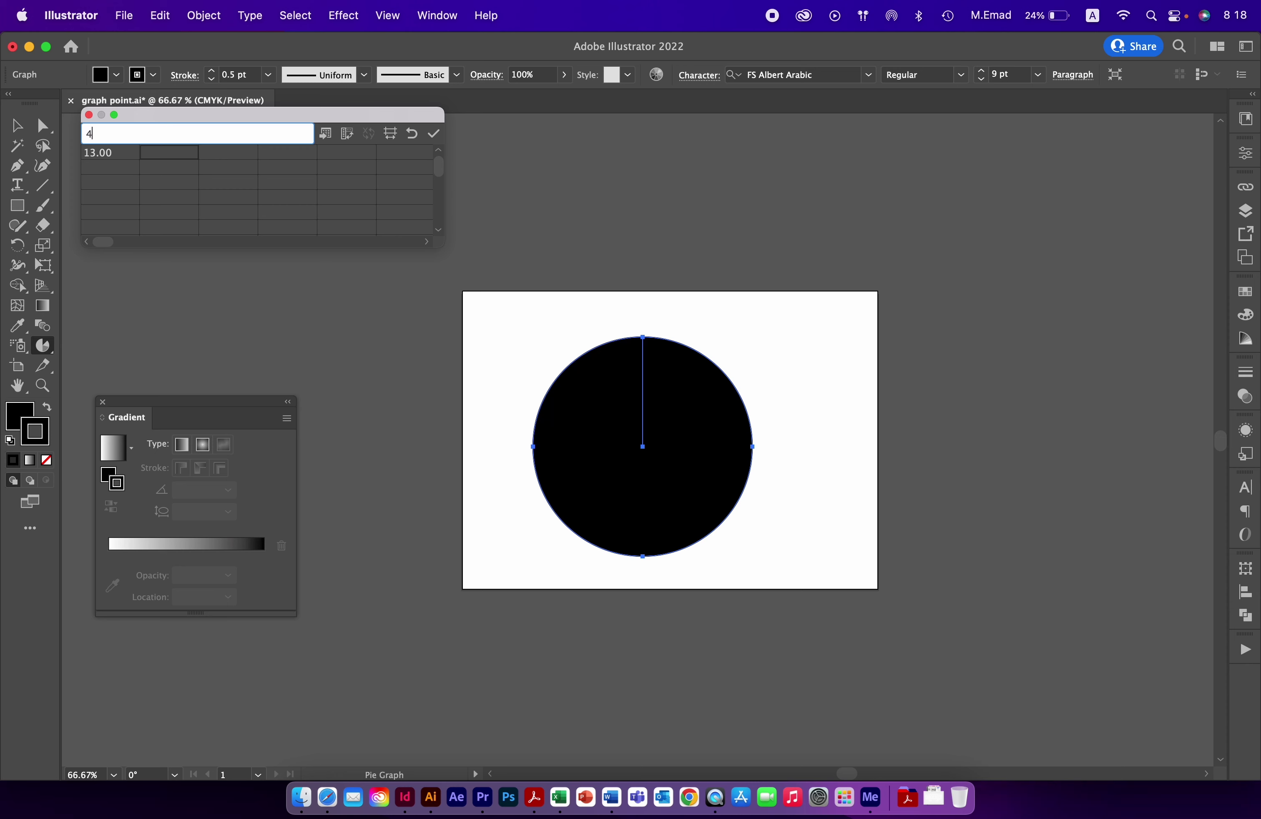
key(Tab)
key(Tab)
key(Tab)
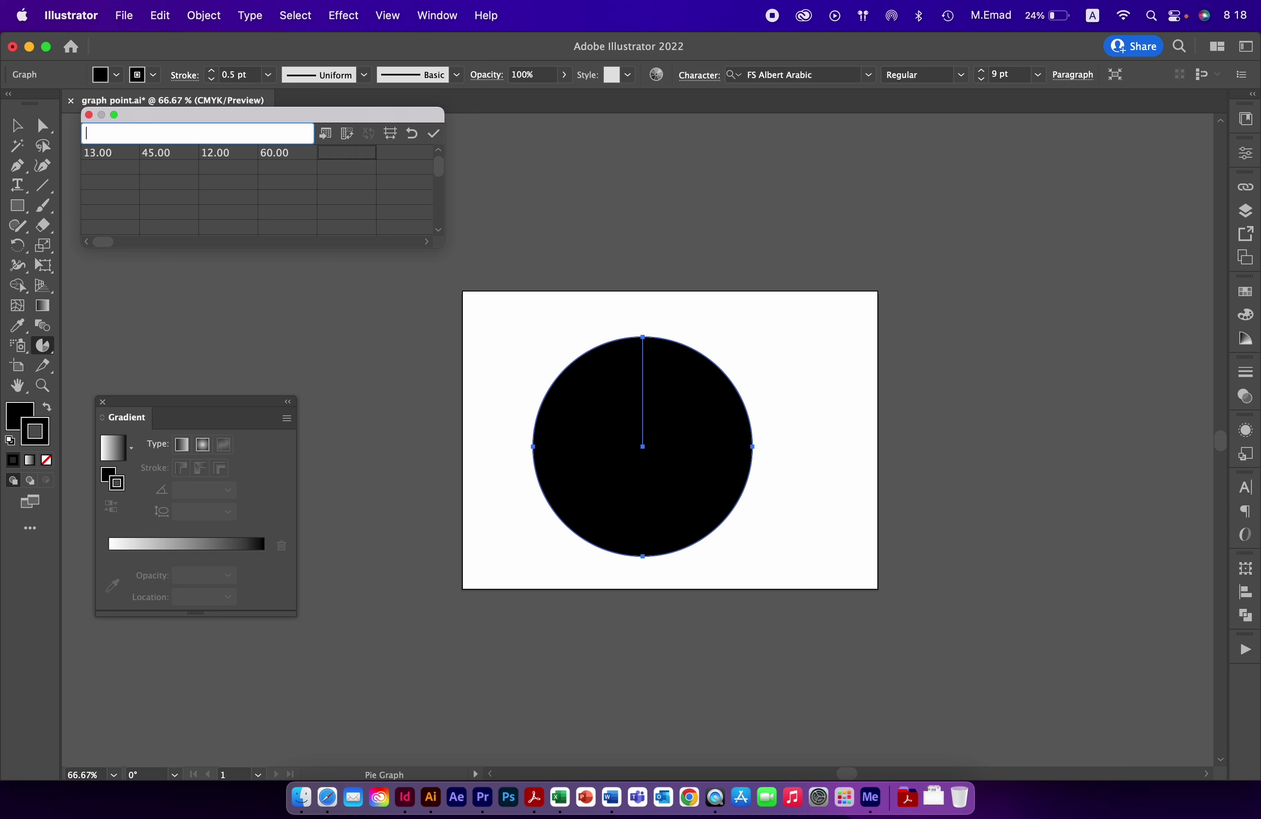
click(433, 134)
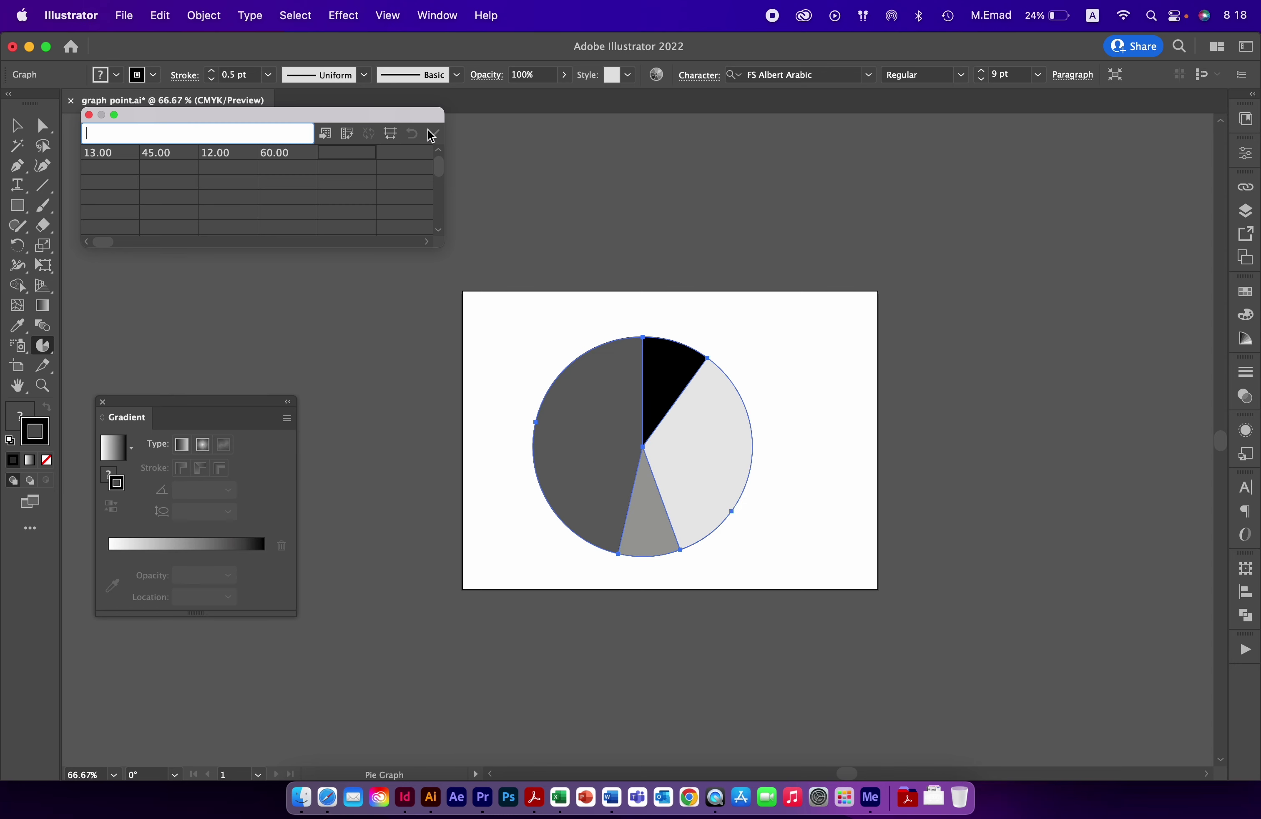
Close the graph data window and zoom in on the pie graph.
click(89, 115)
key(v)
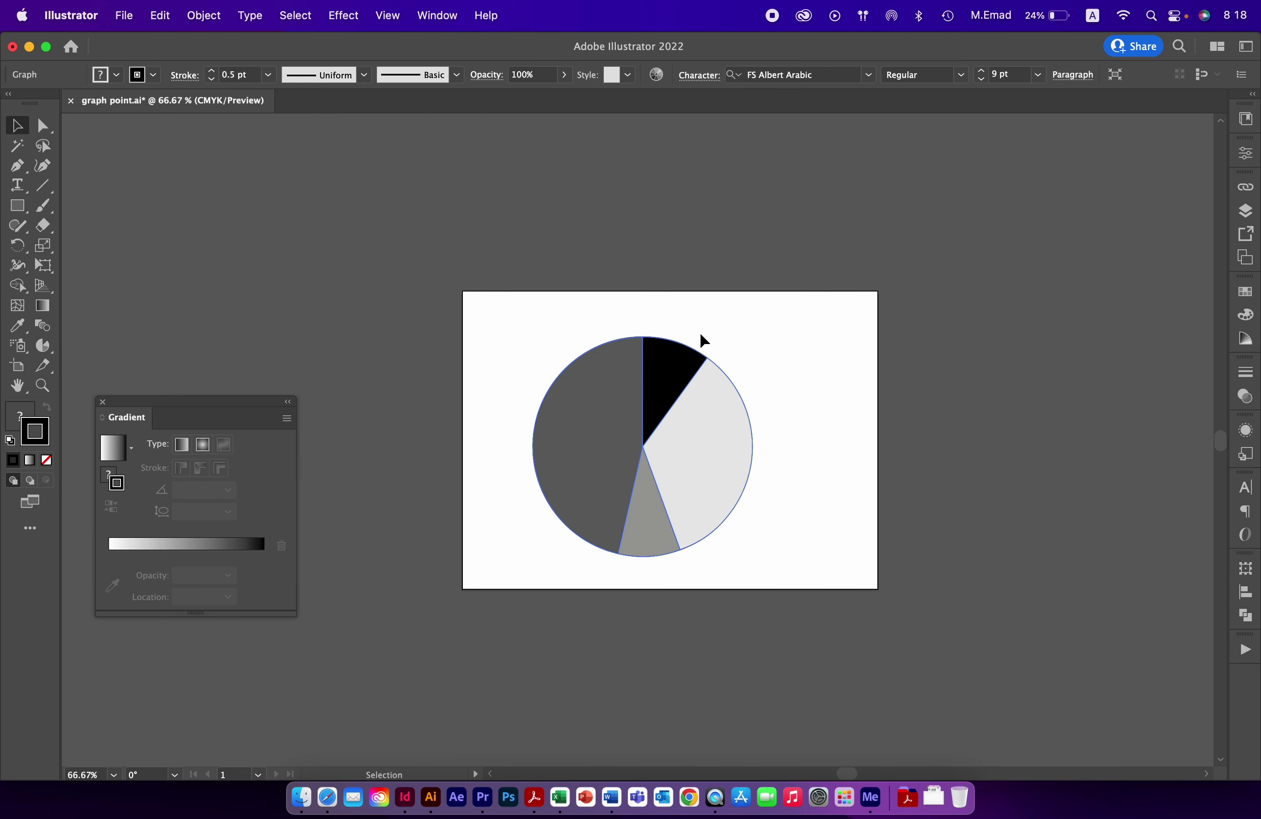
drag(645, 417, 814, 498)
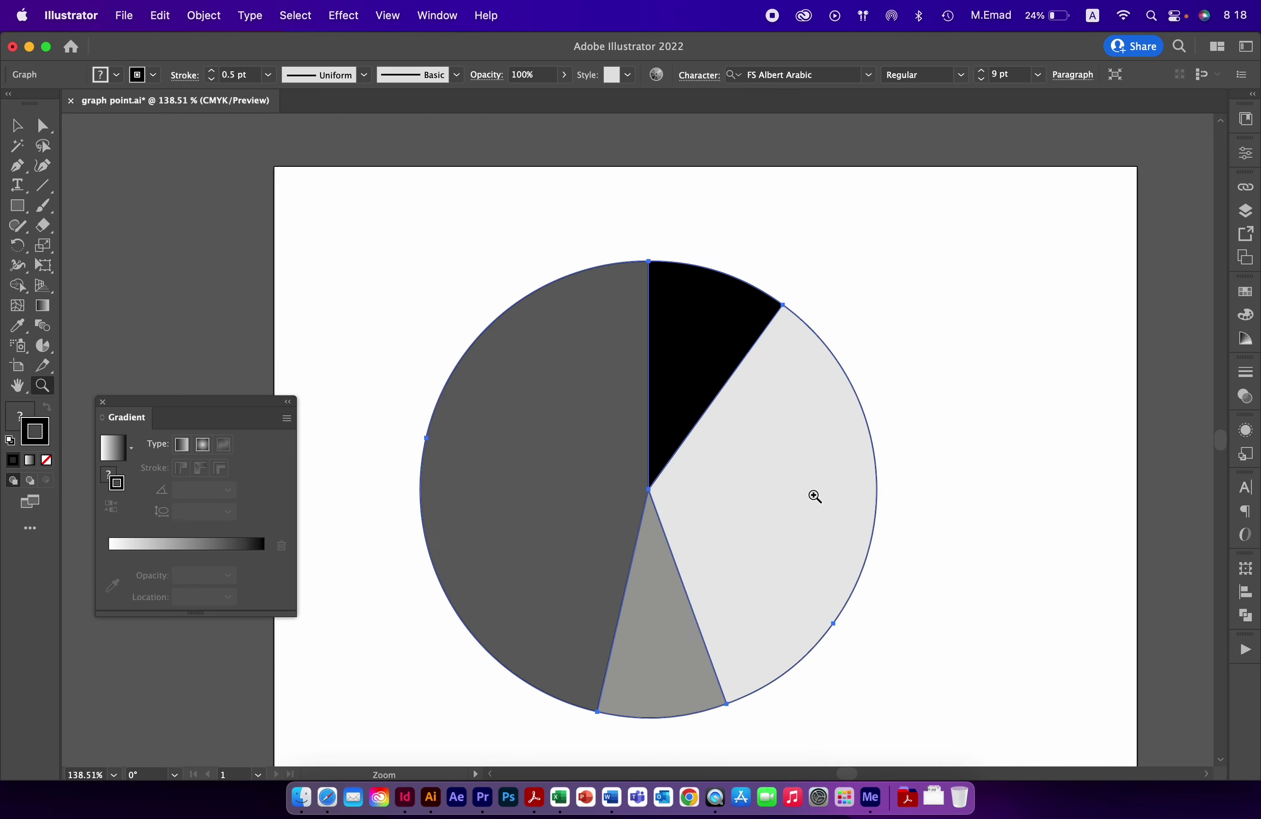
drag(744, 457, 783, 462)
click(419, 298)
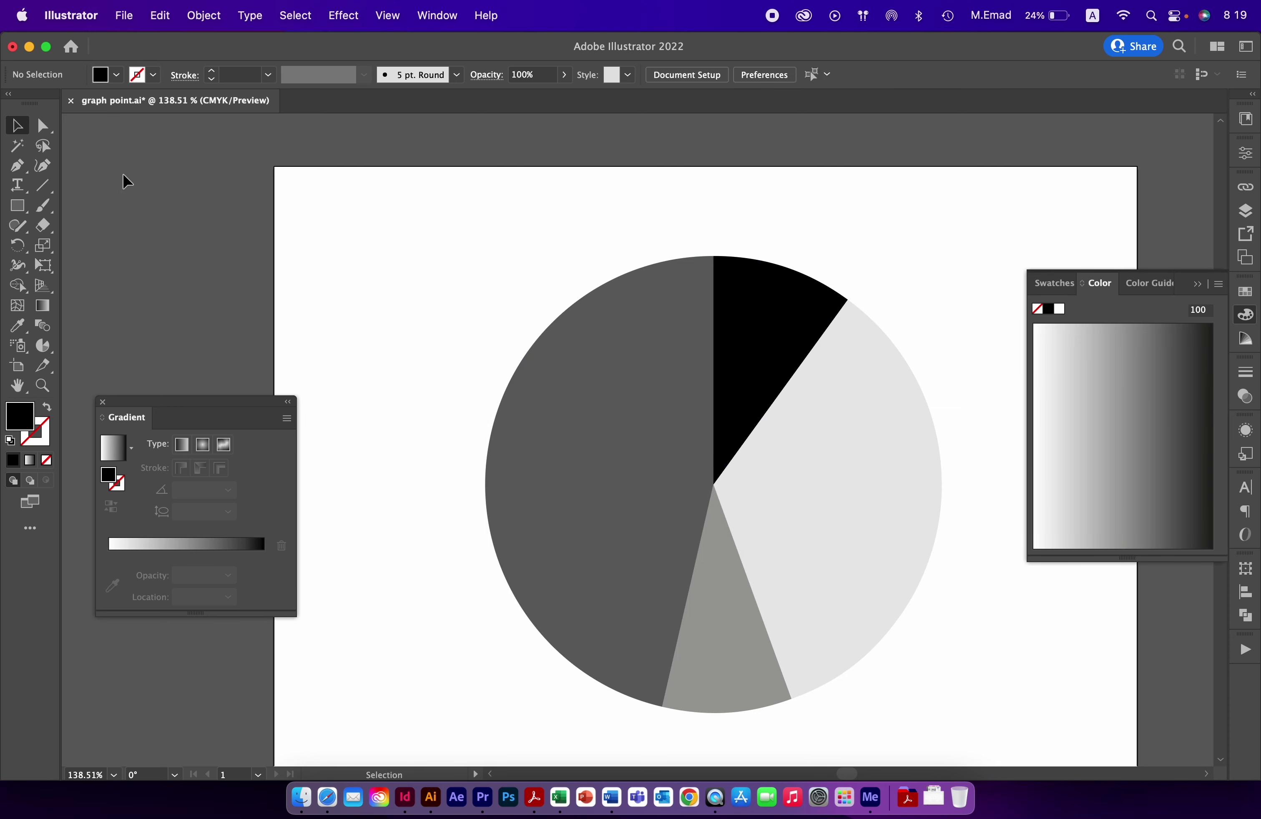
click(43, 127)
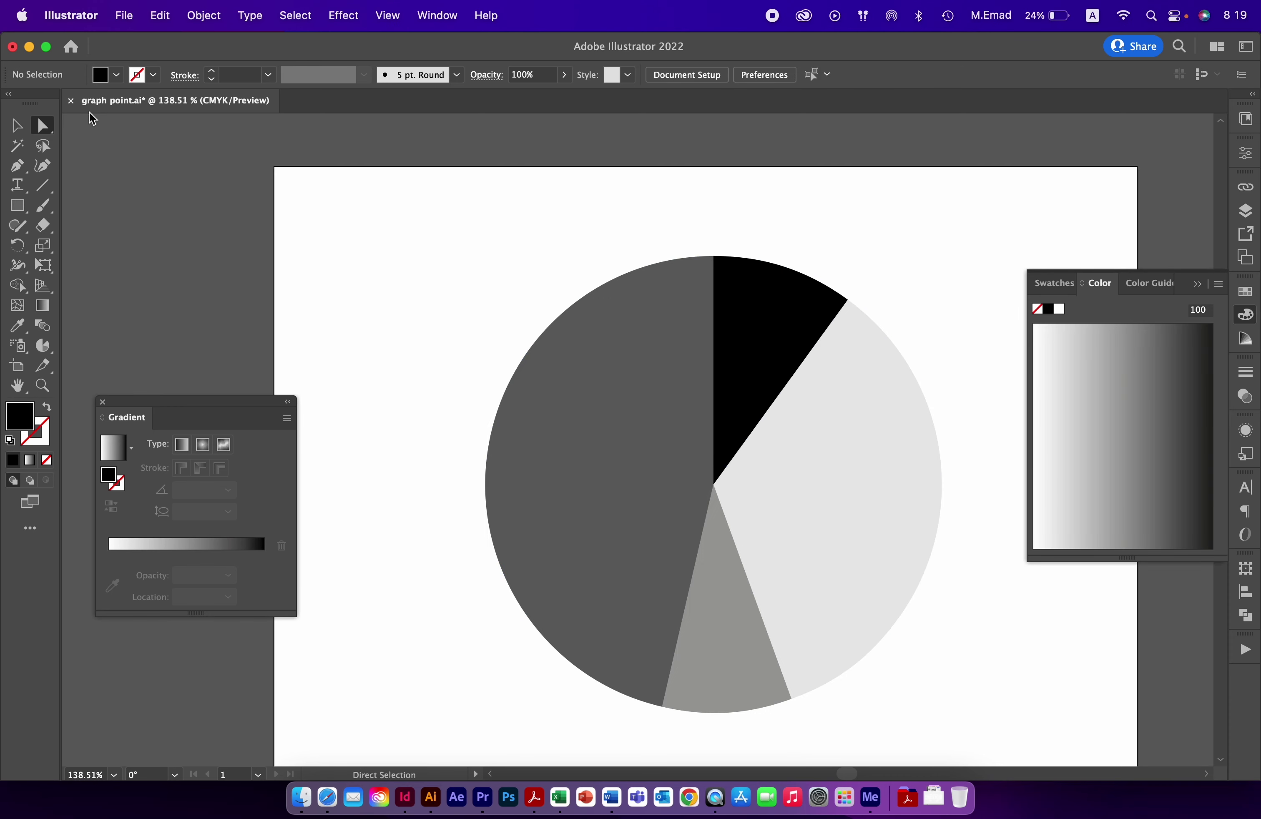
Recolour the four slices purple, cyan, dark blue and yellow-green, then reselect the graph.
click(600, 427)
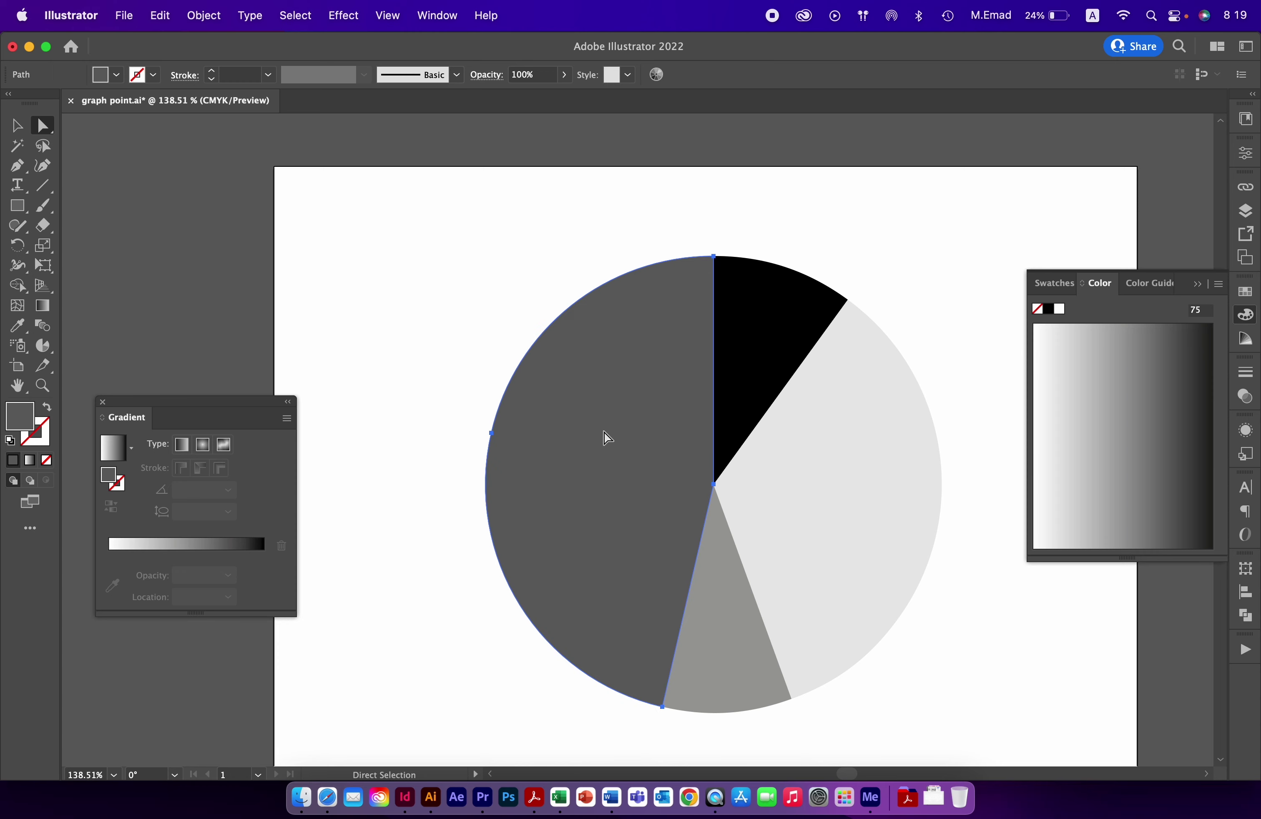
click(1246, 291)
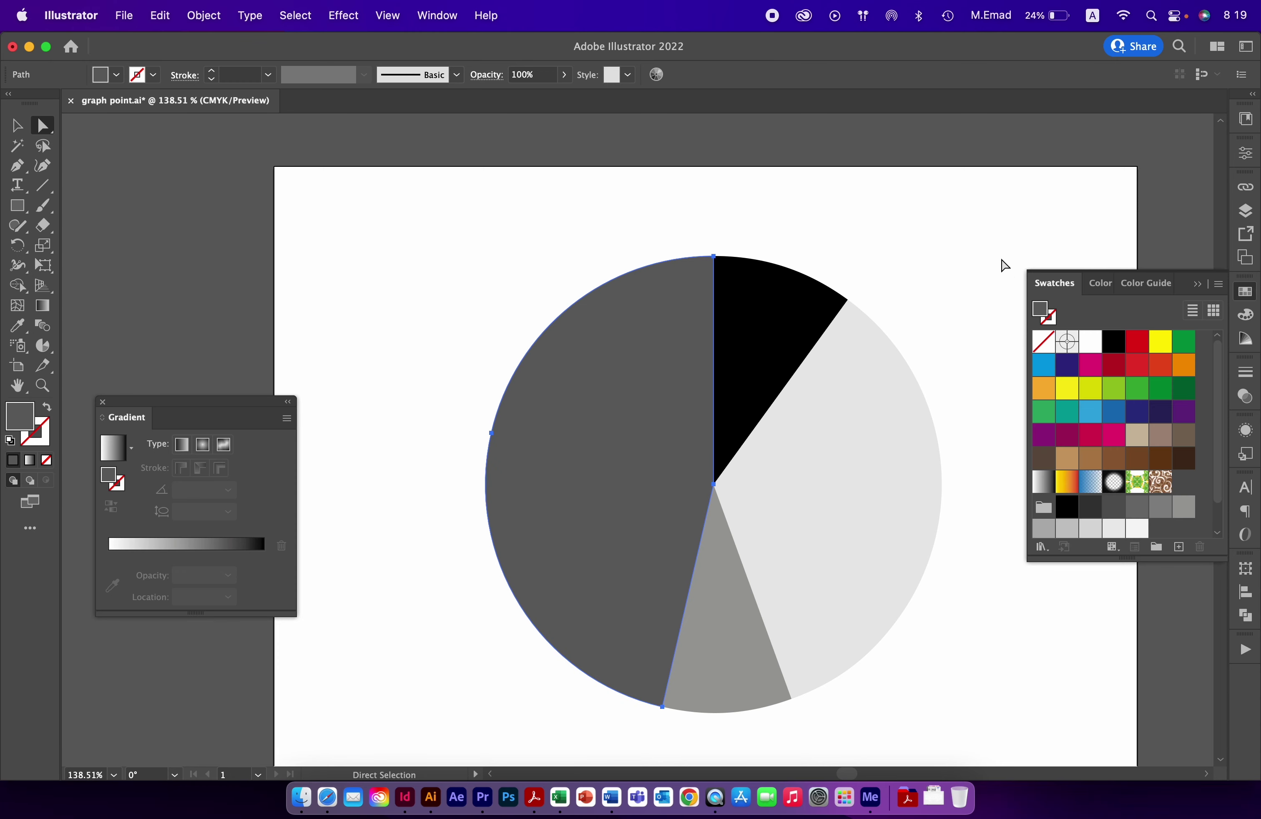
click(1183, 411)
click(782, 355)
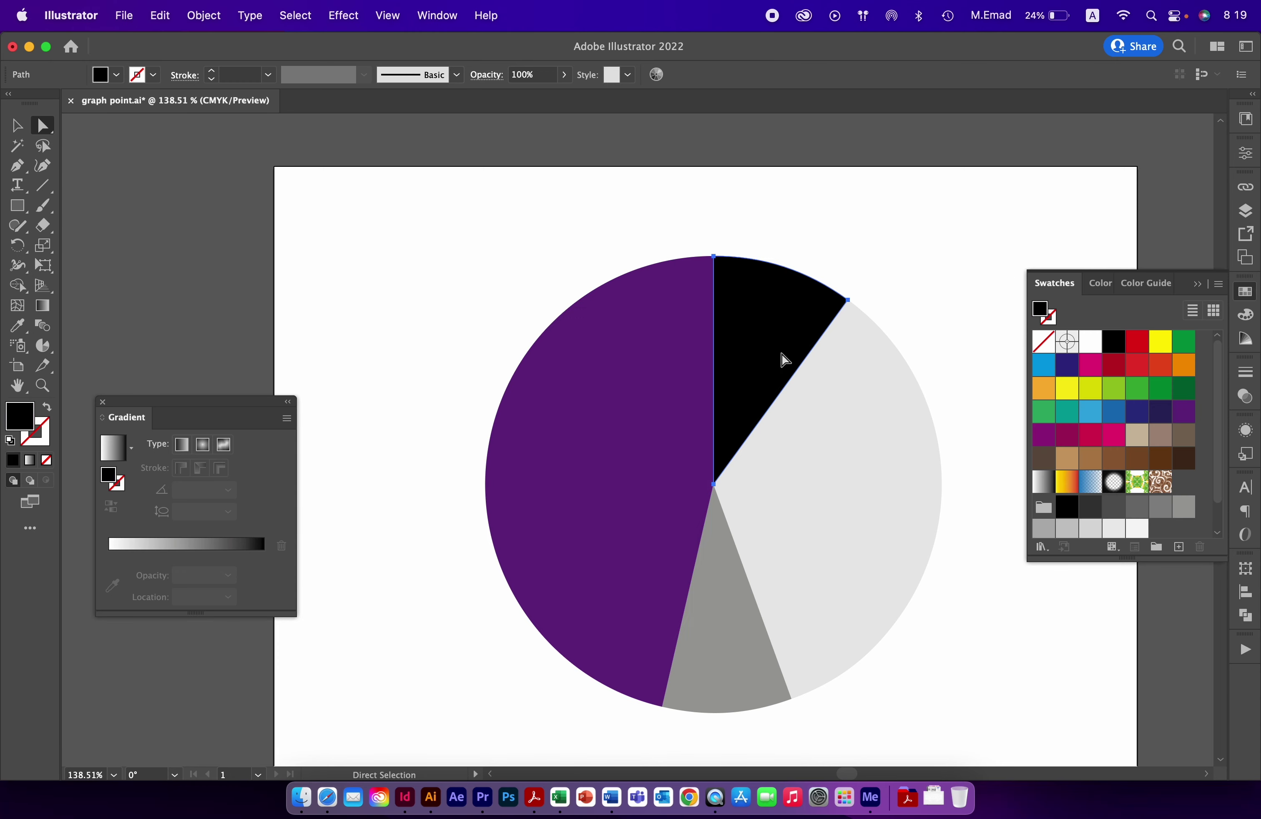
click(1045, 365)
click(839, 479)
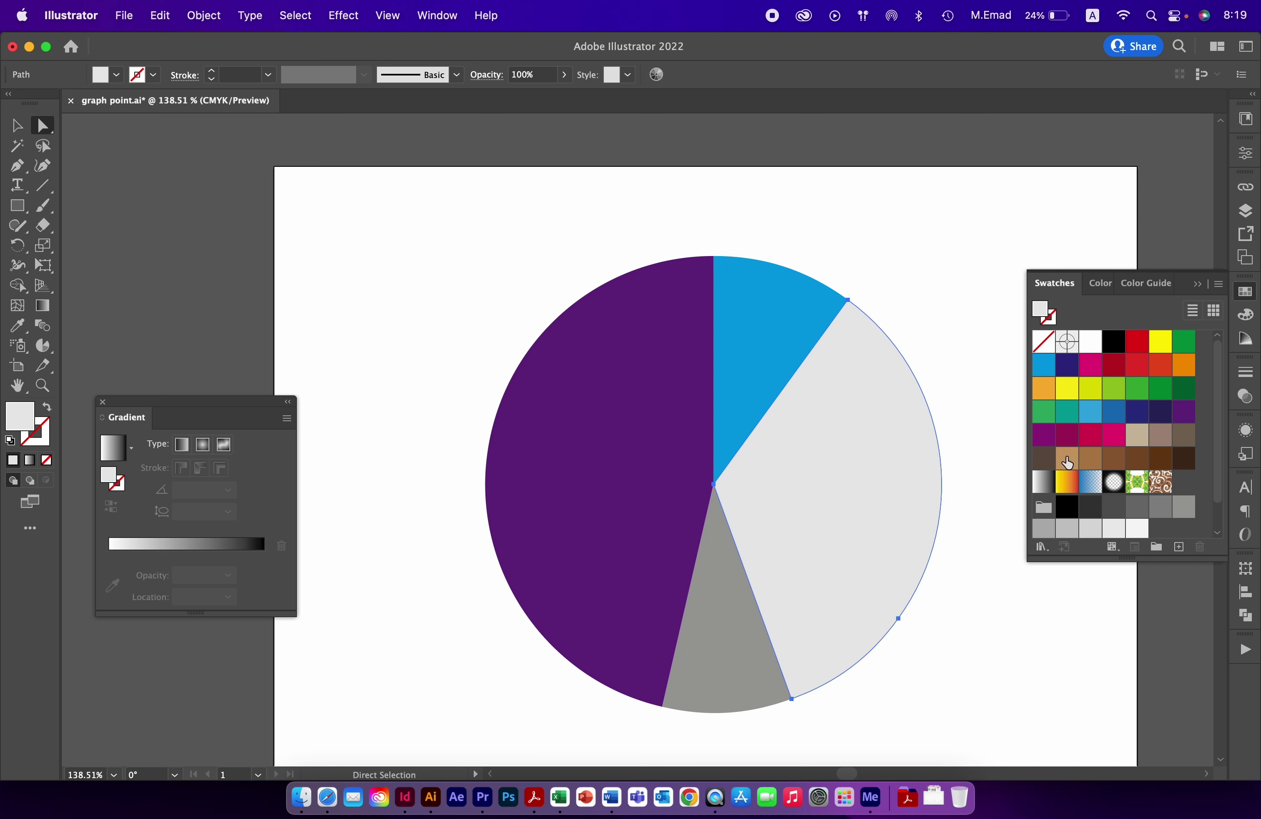
click(1091, 411)
click(1114, 411)
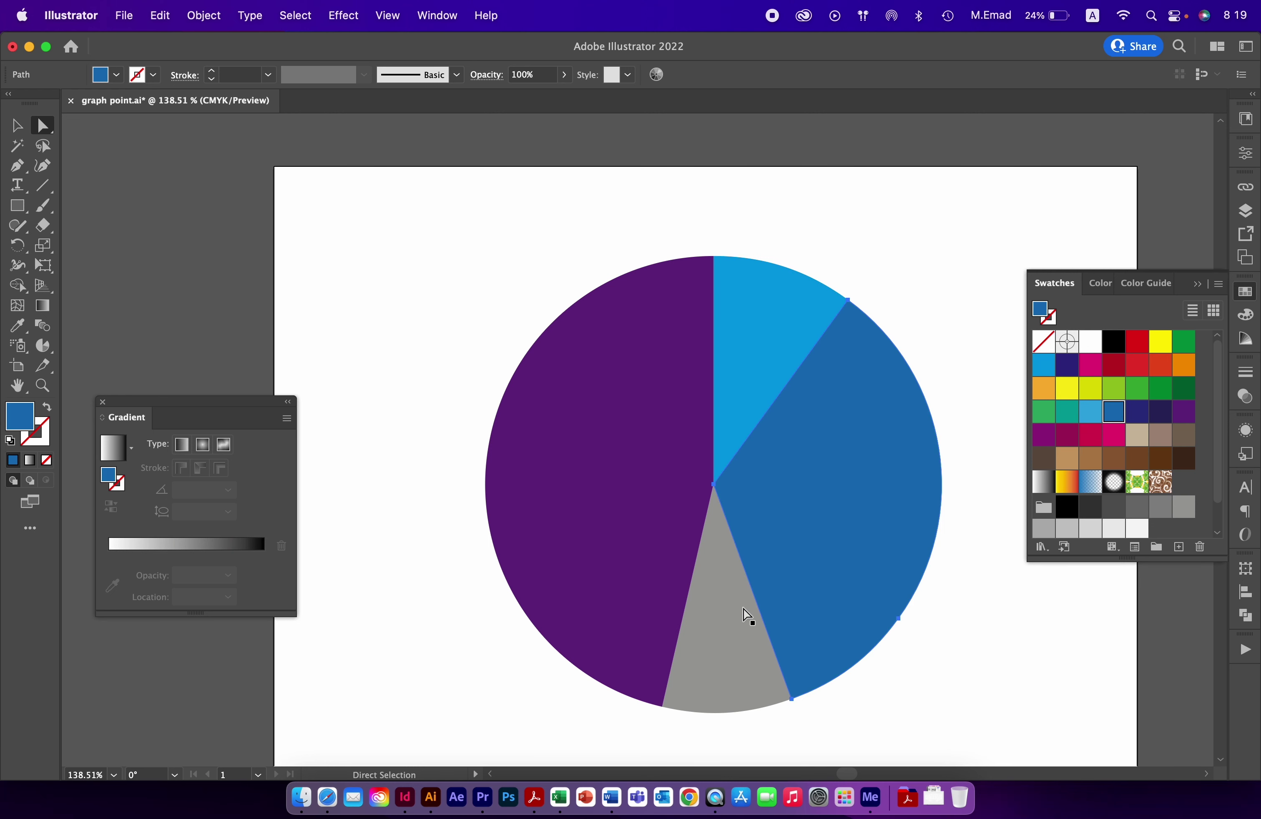
click(747, 615)
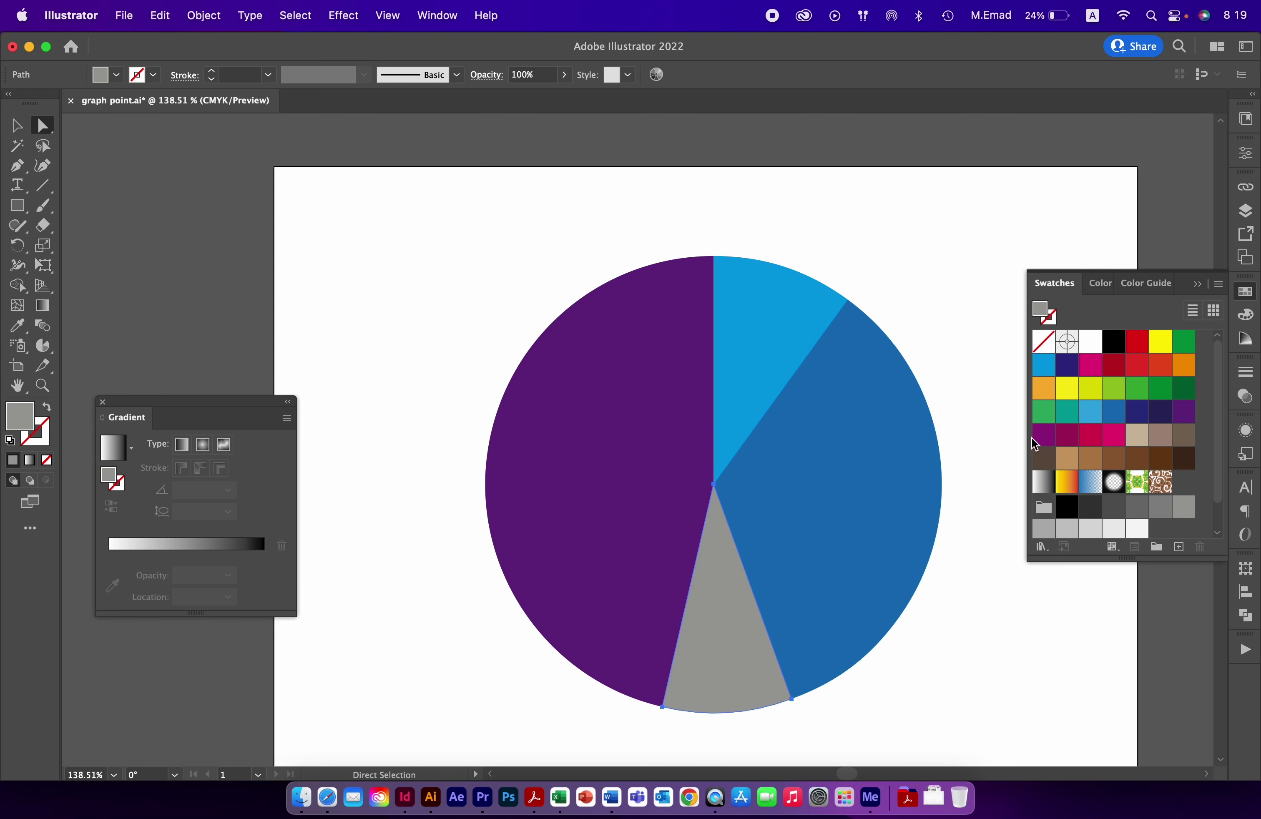
click(1115, 391)
click(913, 285)
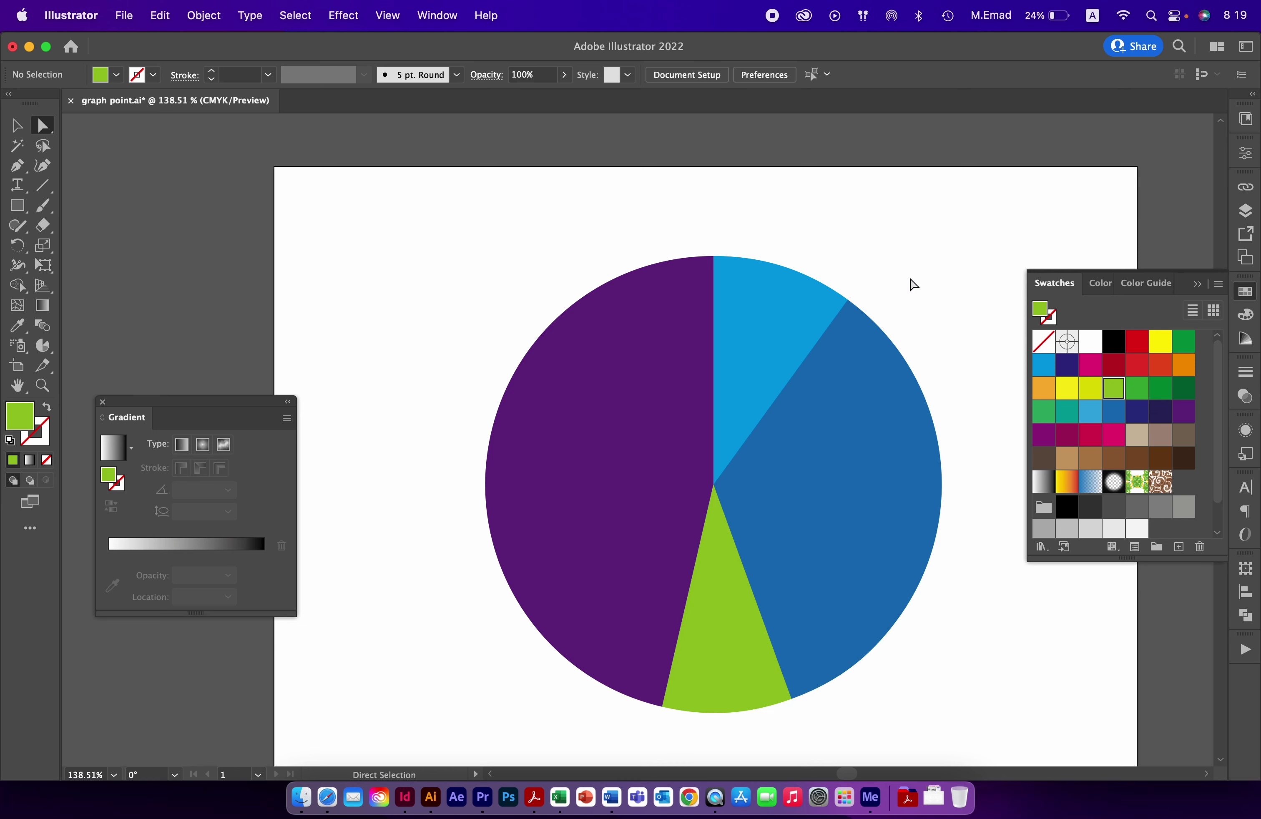
key(v)
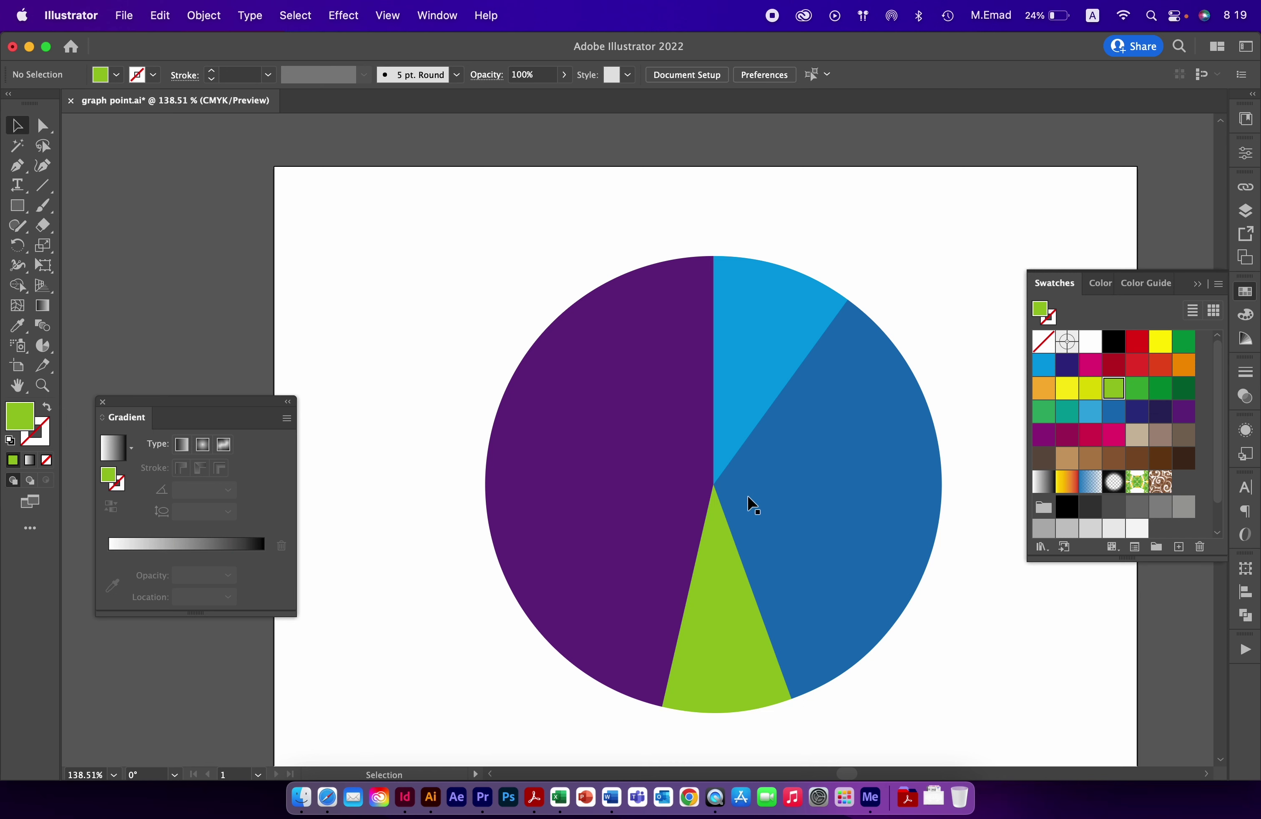
click(753, 505)
Edit the pie graph's data to just 30 and 70, clearing 12 and 60.
right_click(689, 427)
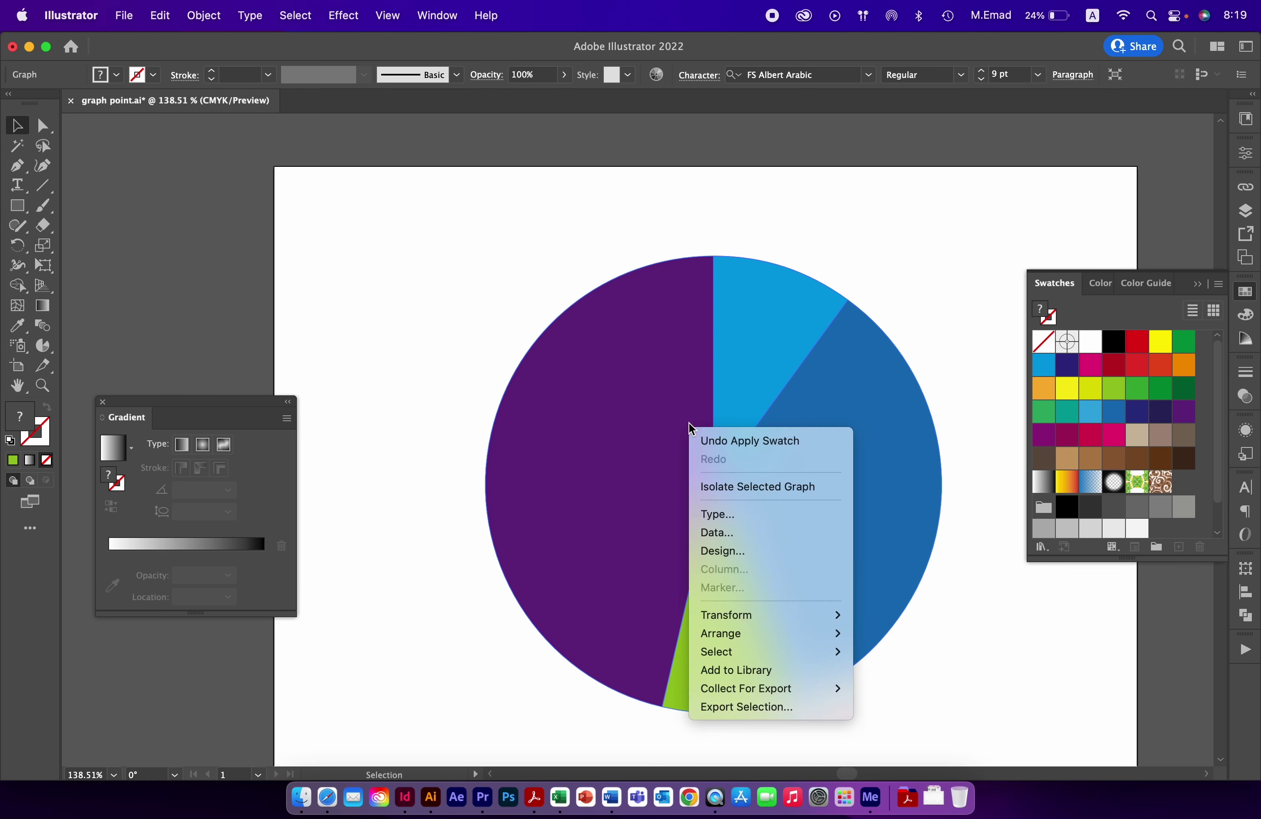
click(712, 532)
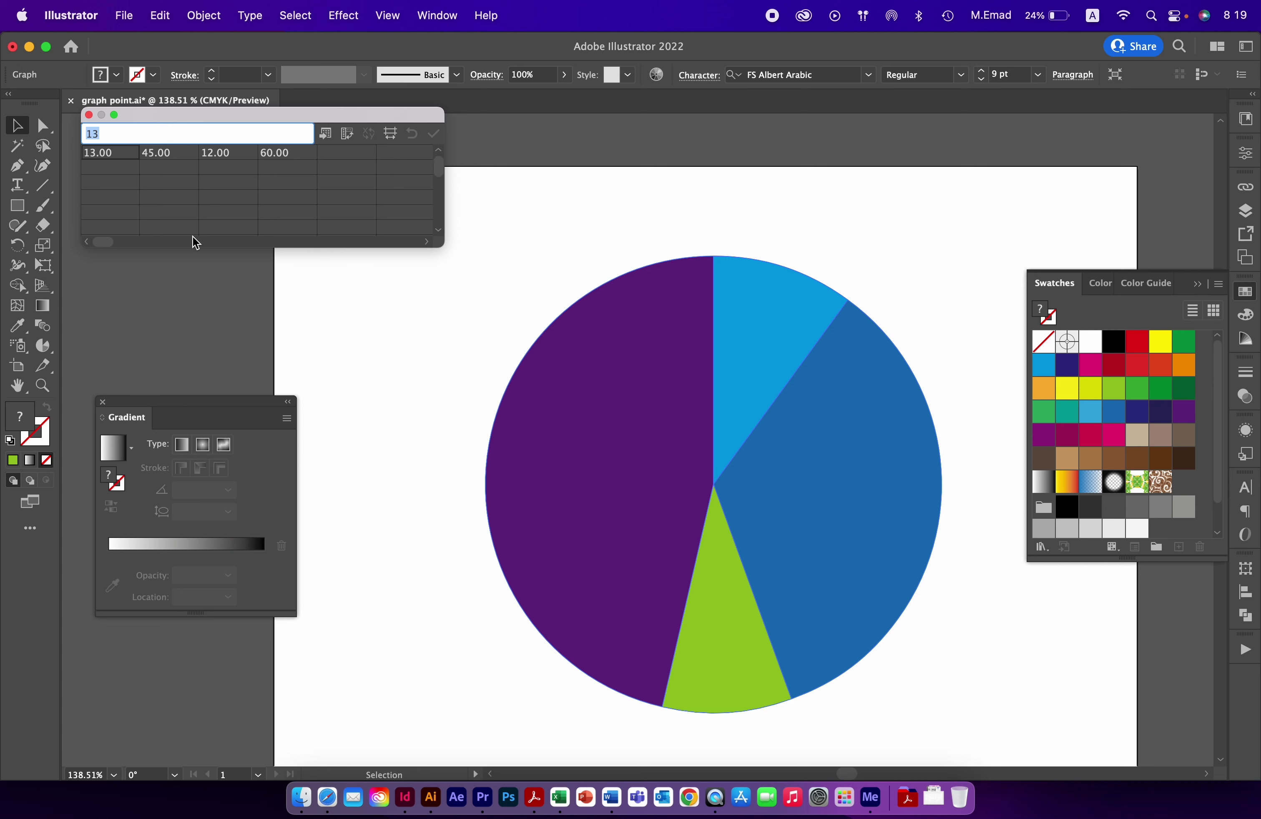
text(30)
key(Tab)
key(Tab)
key(shift+Right)
key(shift+Right)
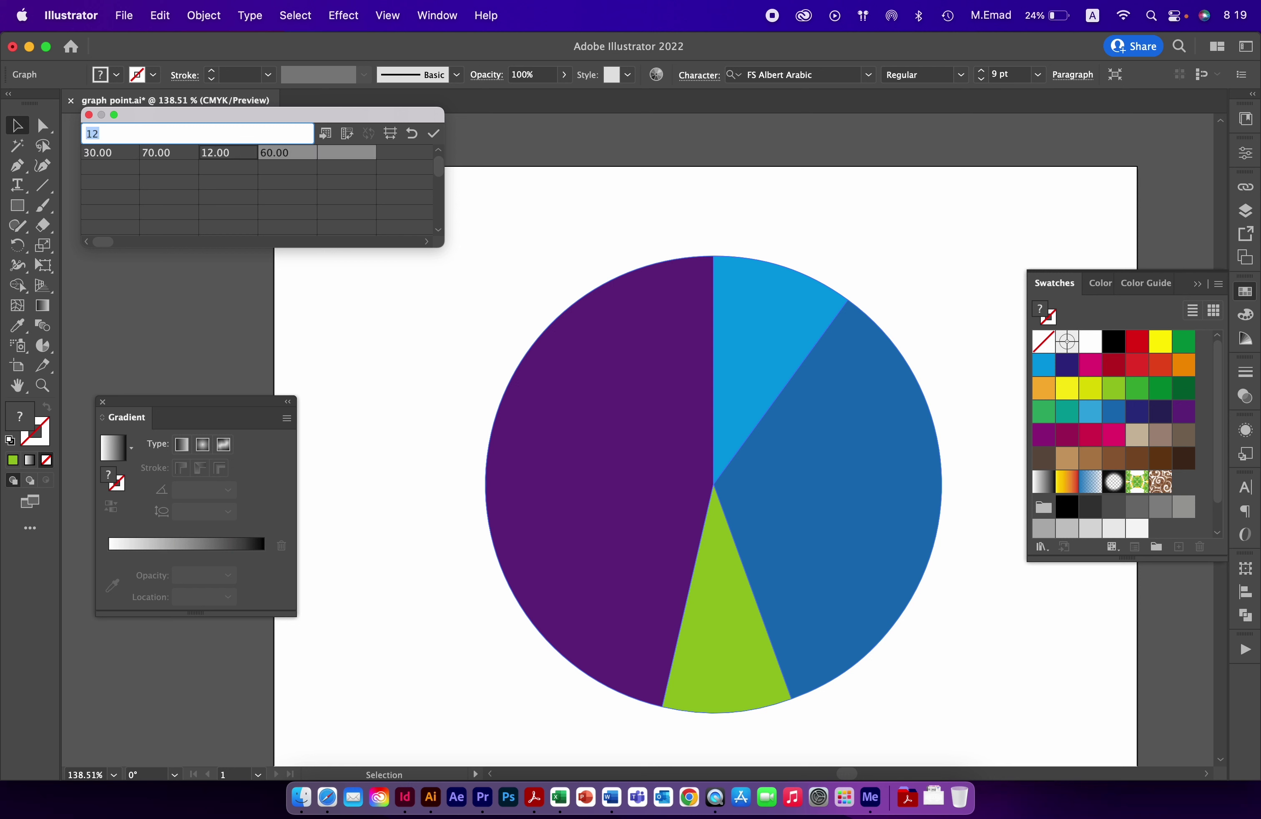
key(Return)
click(278, 157)
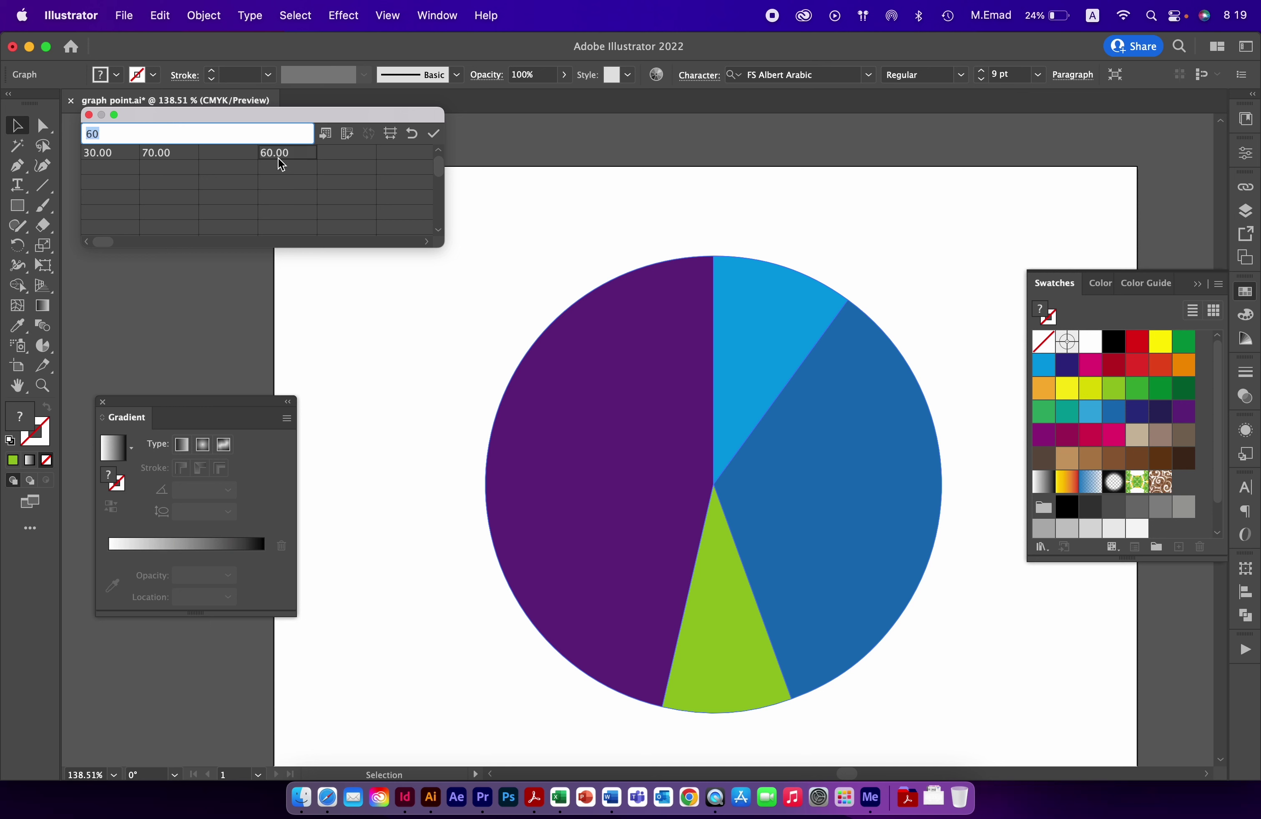
key(BackSpace)
click(433, 133)
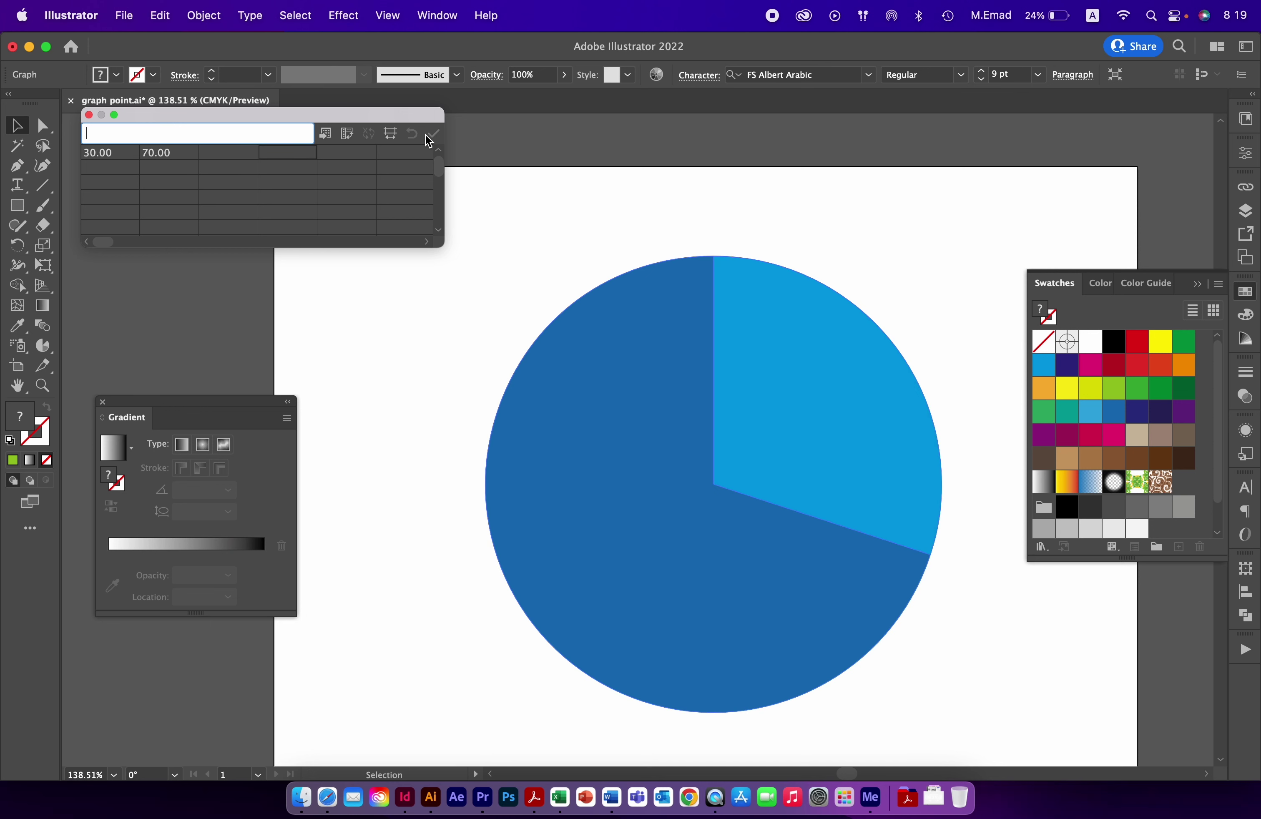
click(89, 115)
key(a)
click(762, 366)
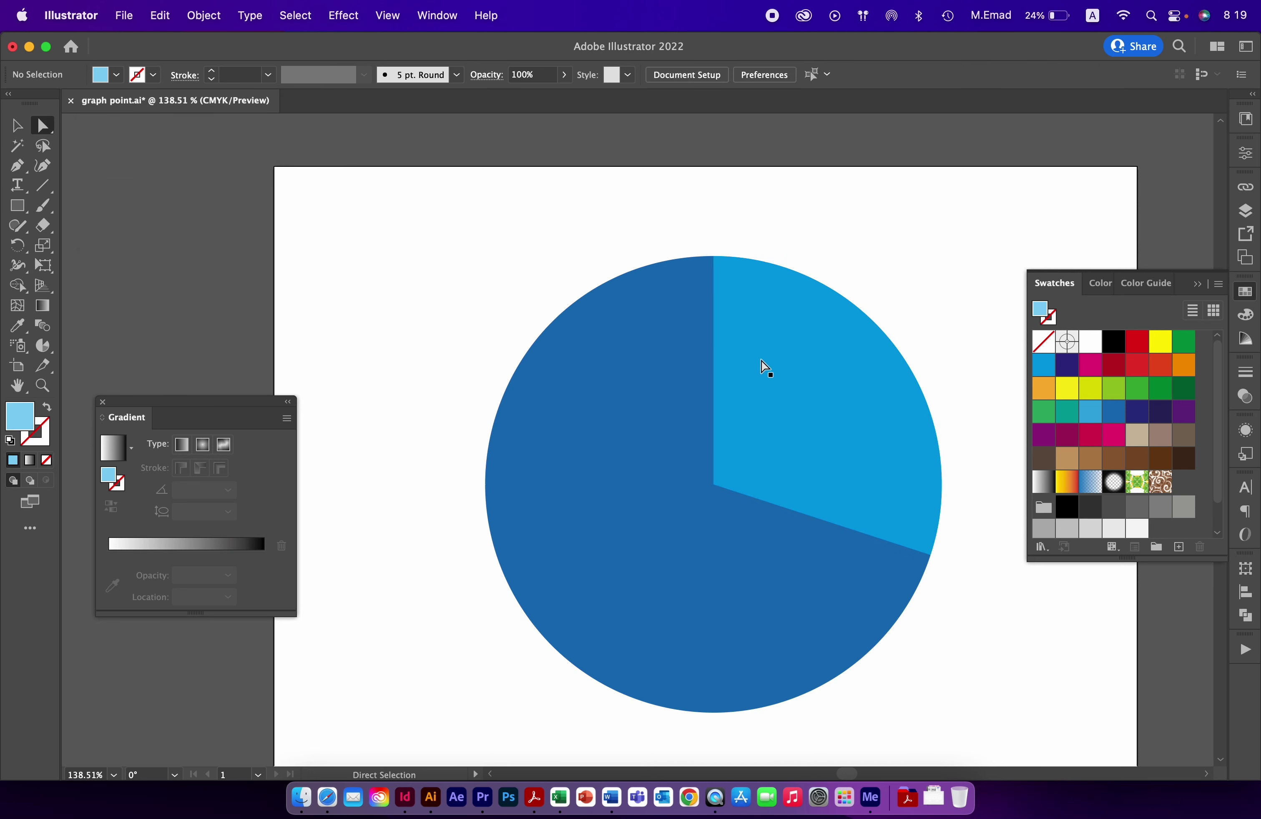
Fill the light blue slice purple and the large dark blue slice yellow-green.
click(1183, 413)
click(699, 559)
click(1114, 388)
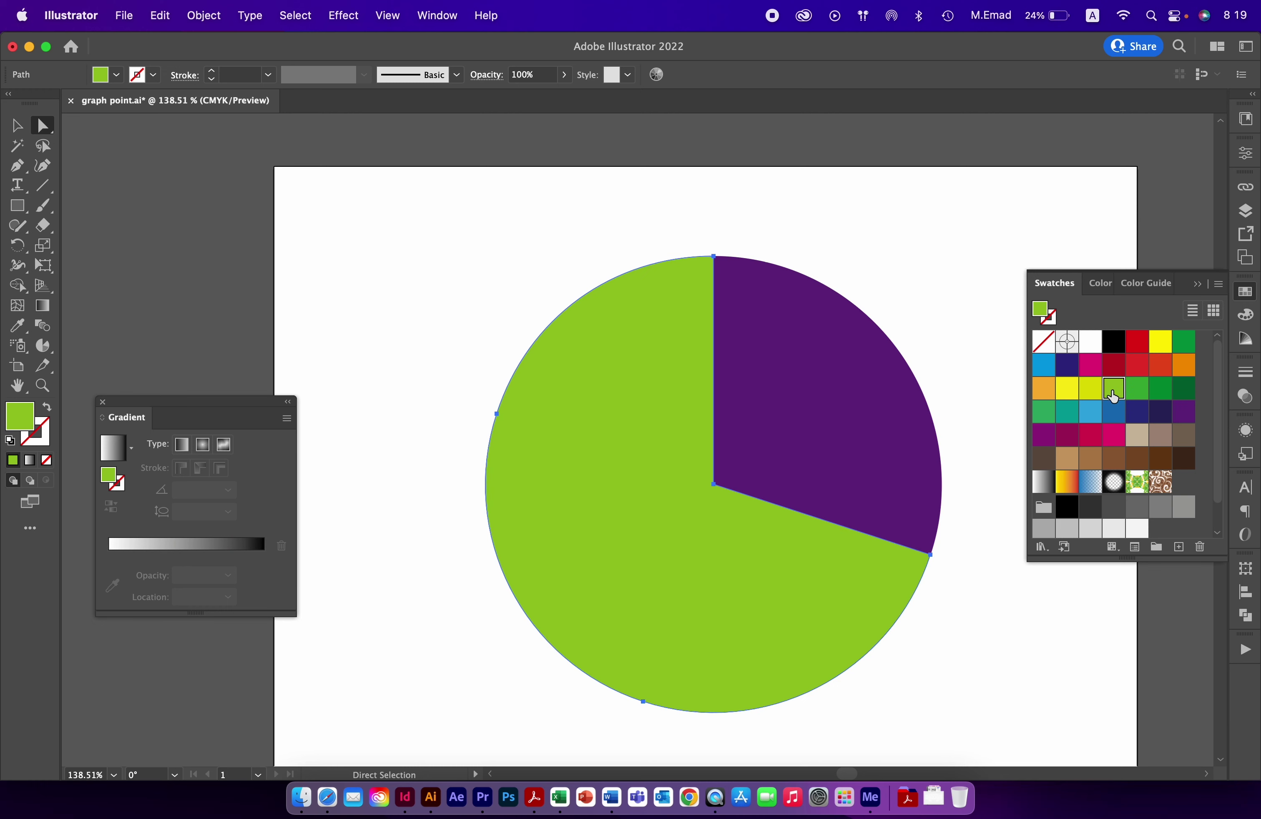
Draw a circle out from the pie's centre and eyedropper a white fill onto it.
key(l)
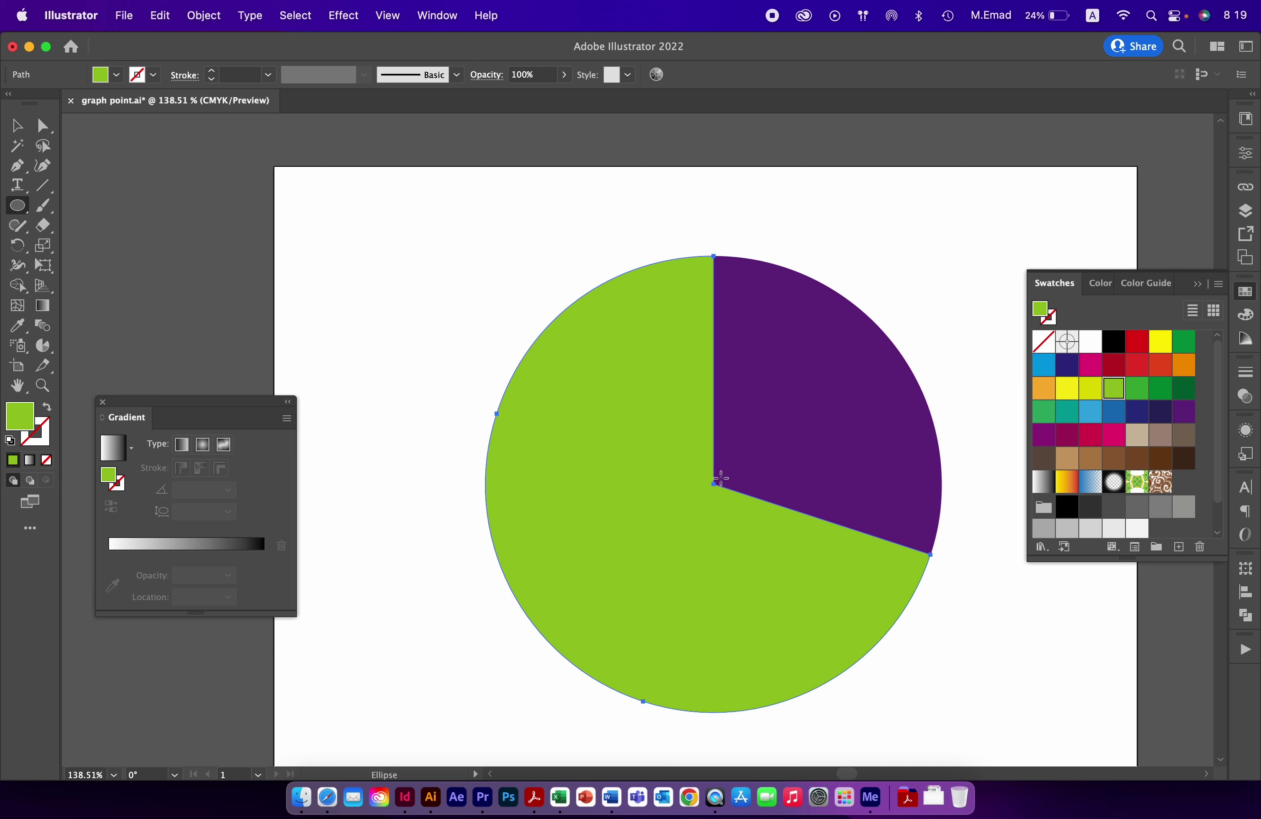
drag(714, 485, 883, 644)
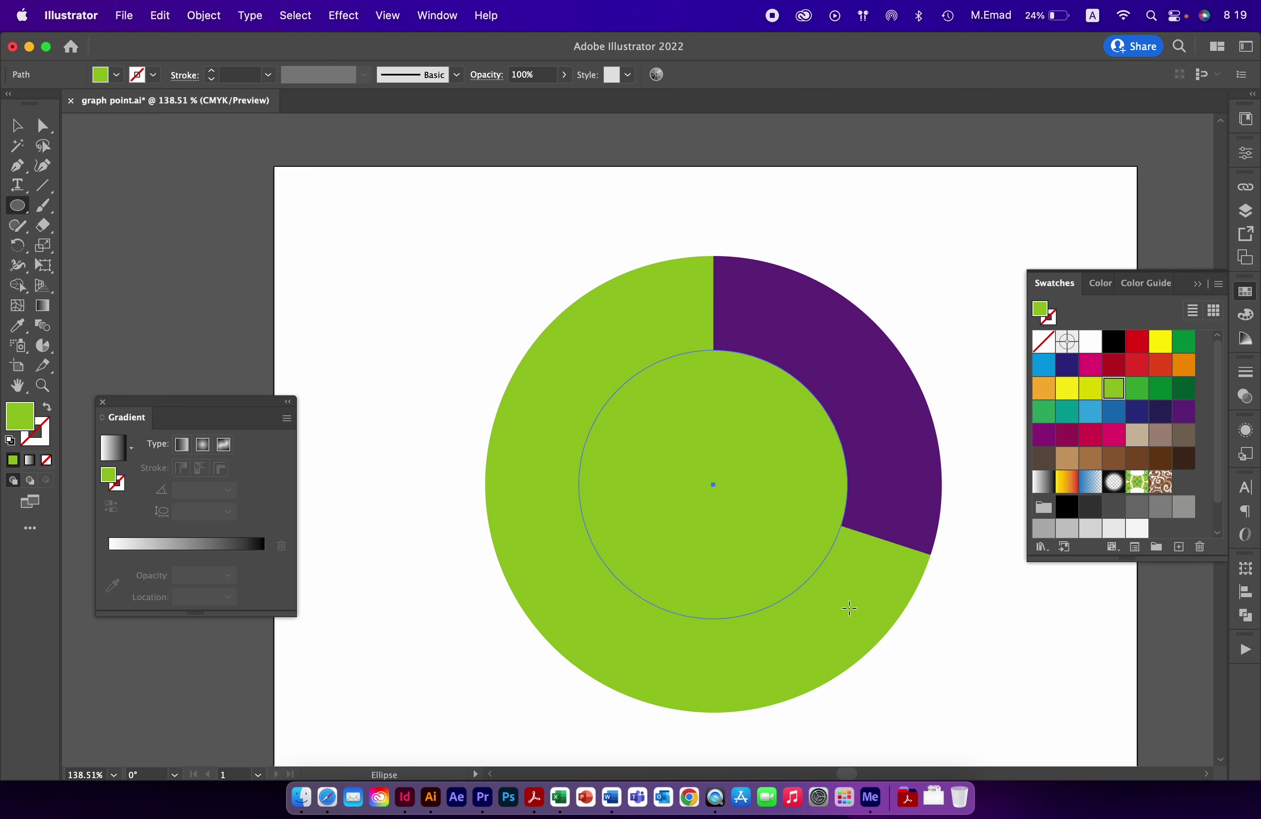
key(v)
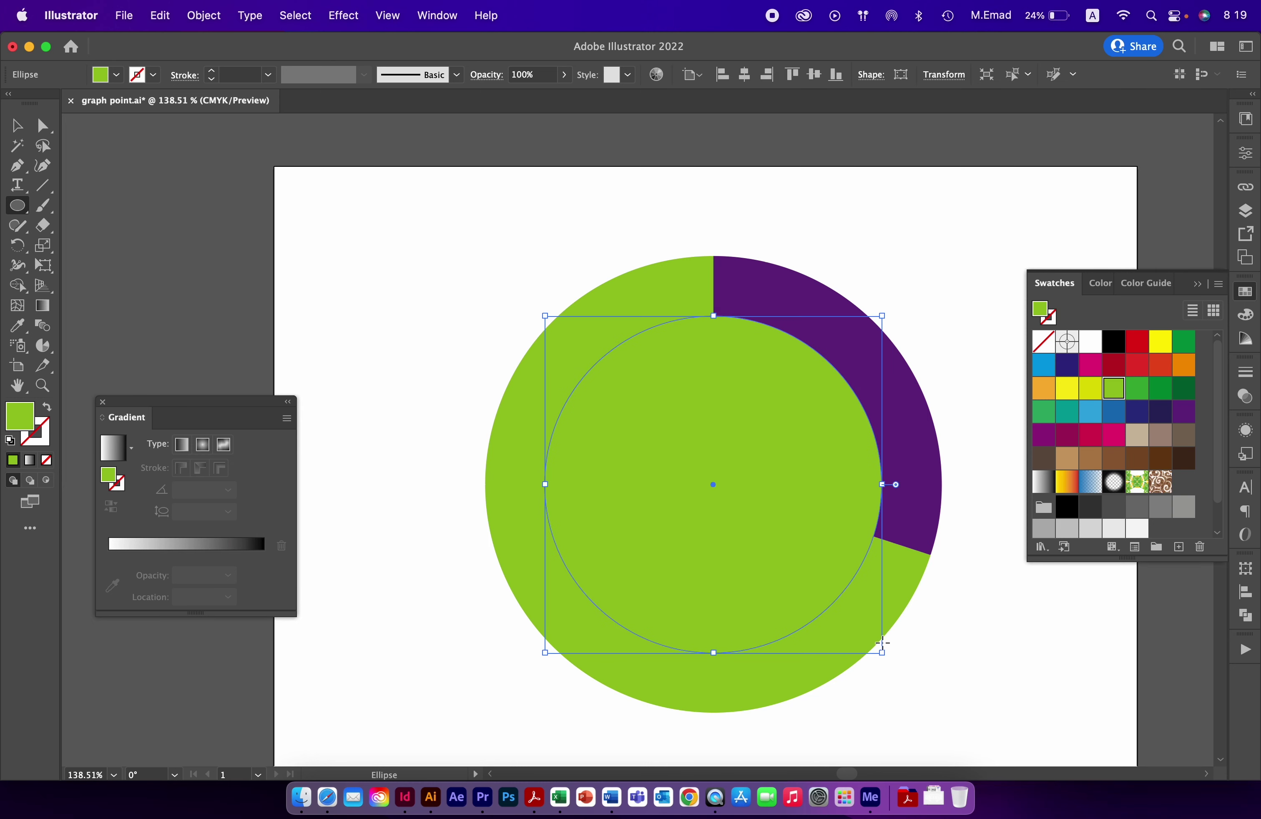
key(i)
click(923, 304)
Apply a drop shadow effect to the white inner circle.
key(v)
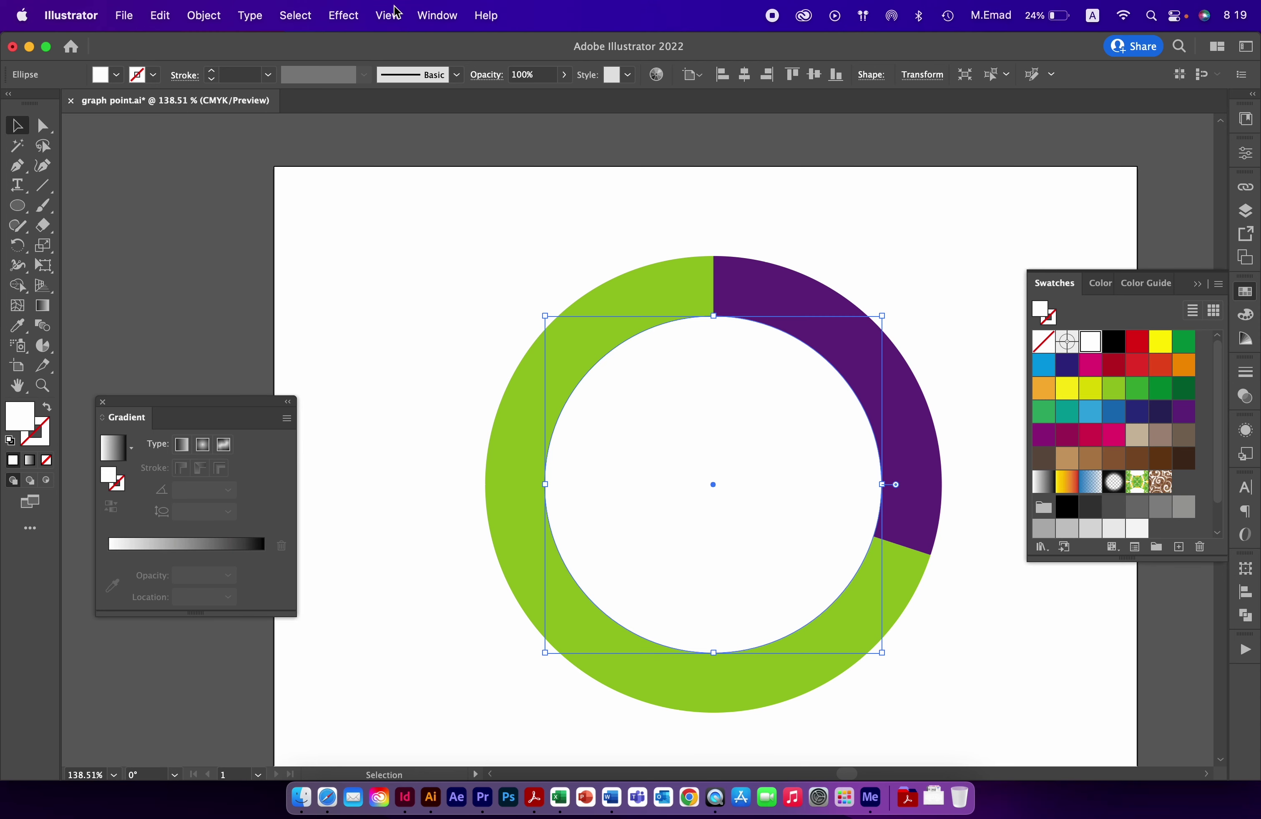
click(344, 15)
click(347, 46)
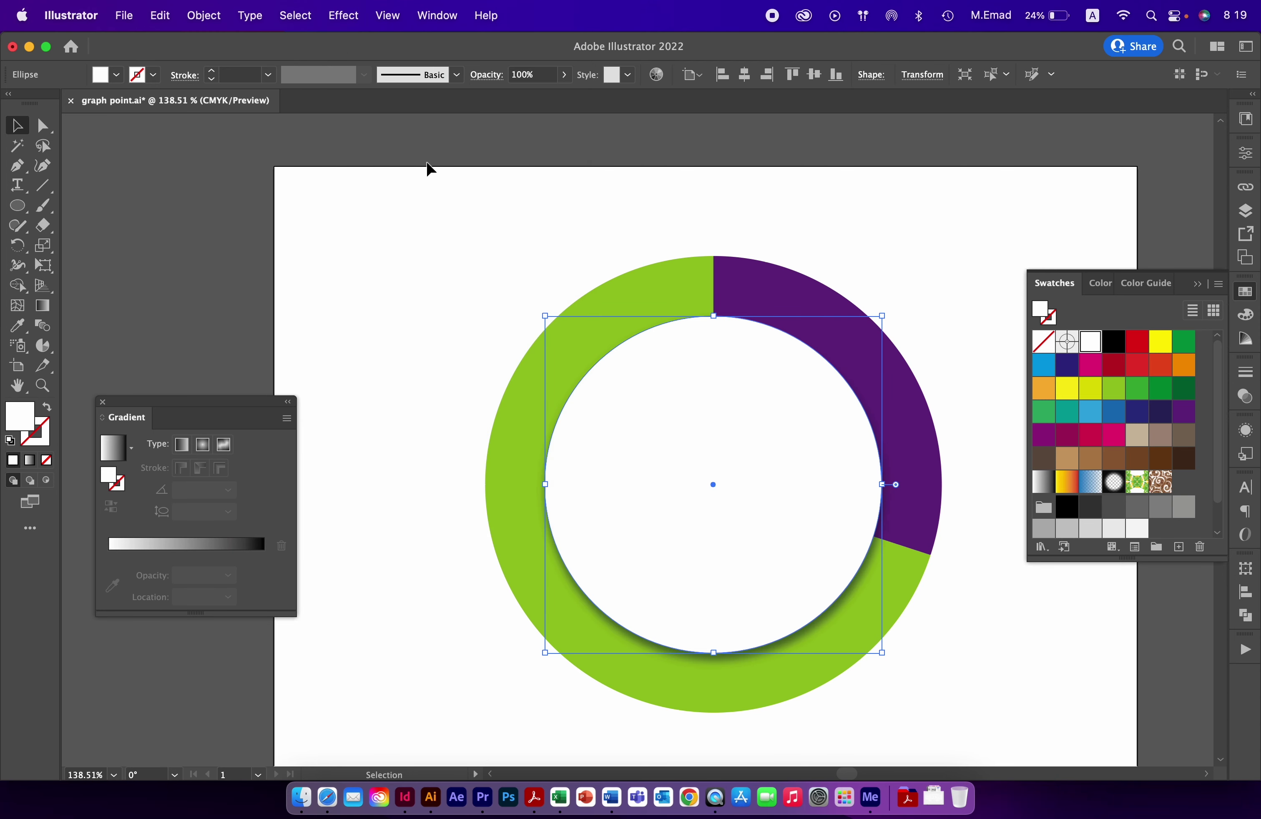
click(710, 193)
Recolour the green part of the ring to a light grey.
drag(820, 239, 720, 208)
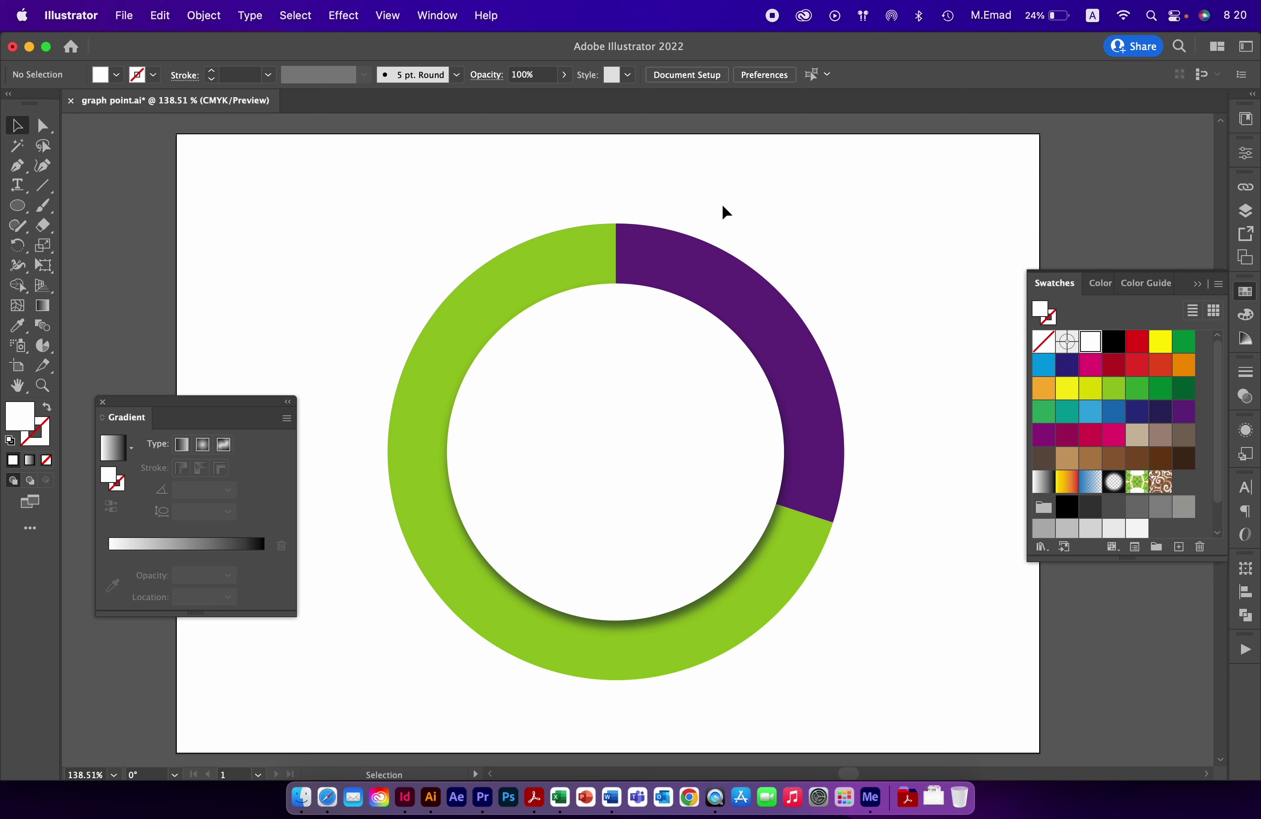
key(a)
click(526, 276)
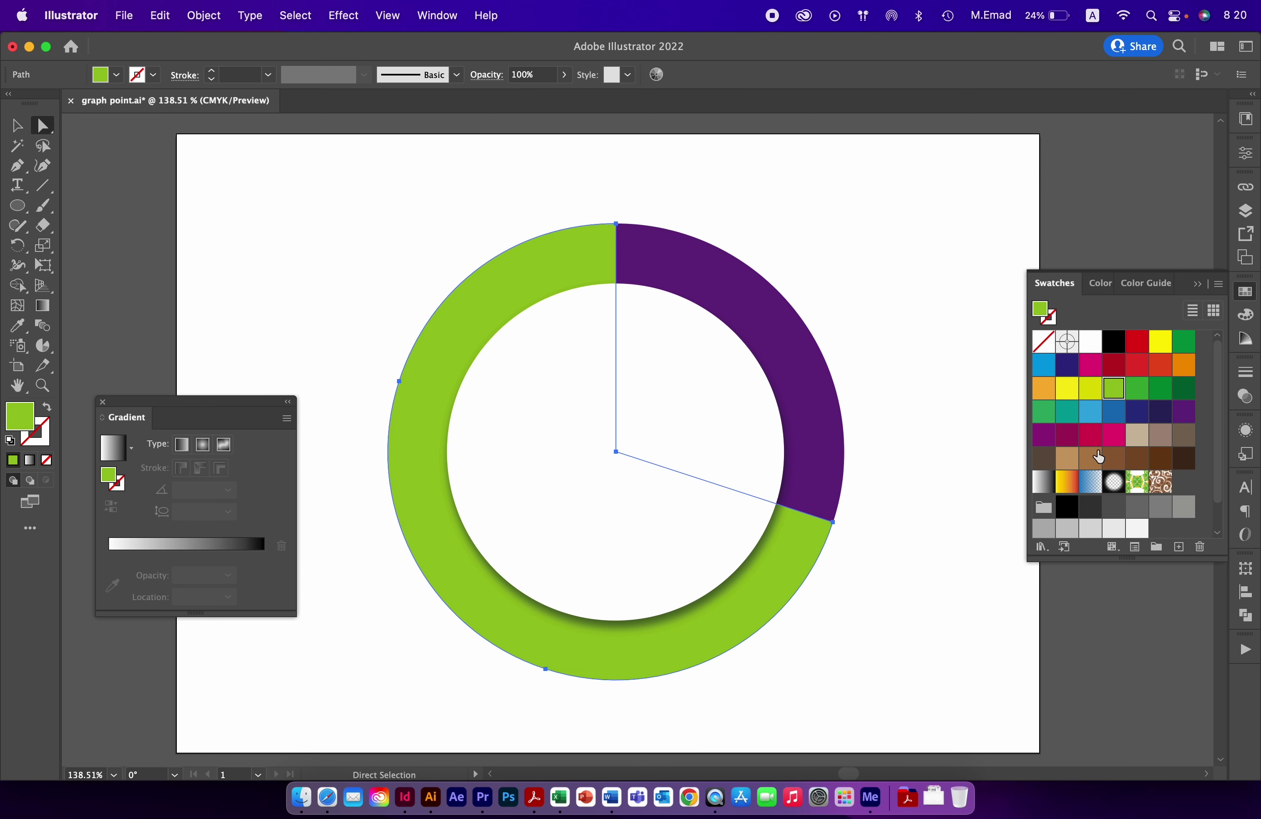
click(1183, 506)
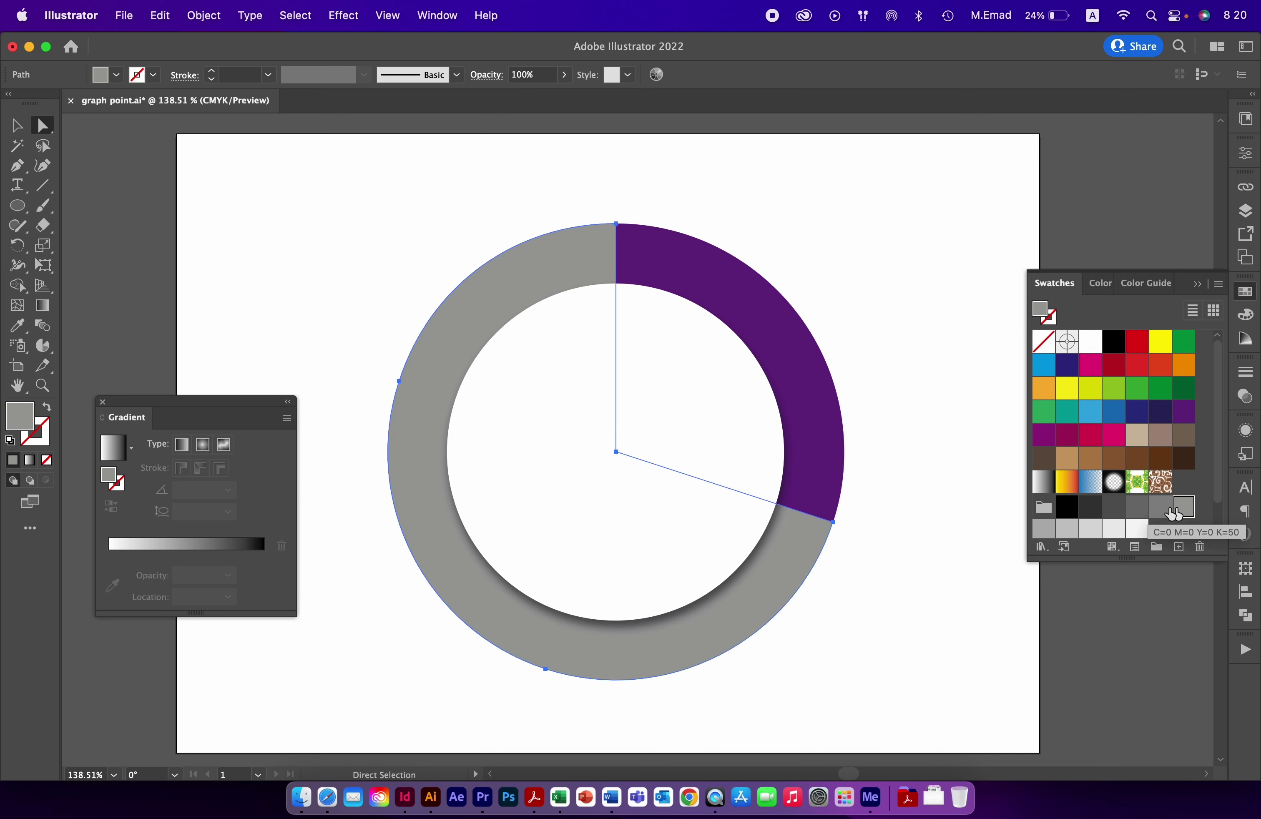
click(1098, 531)
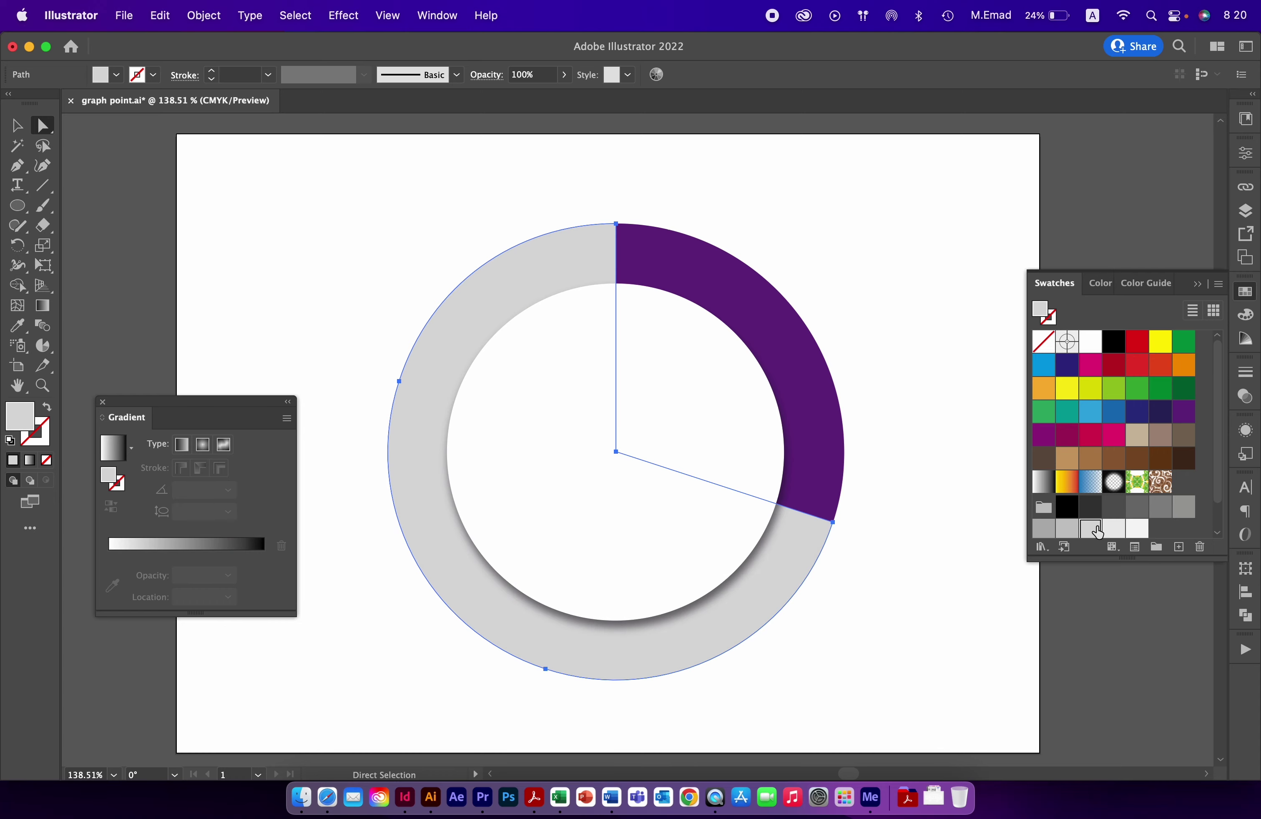
click(879, 282)
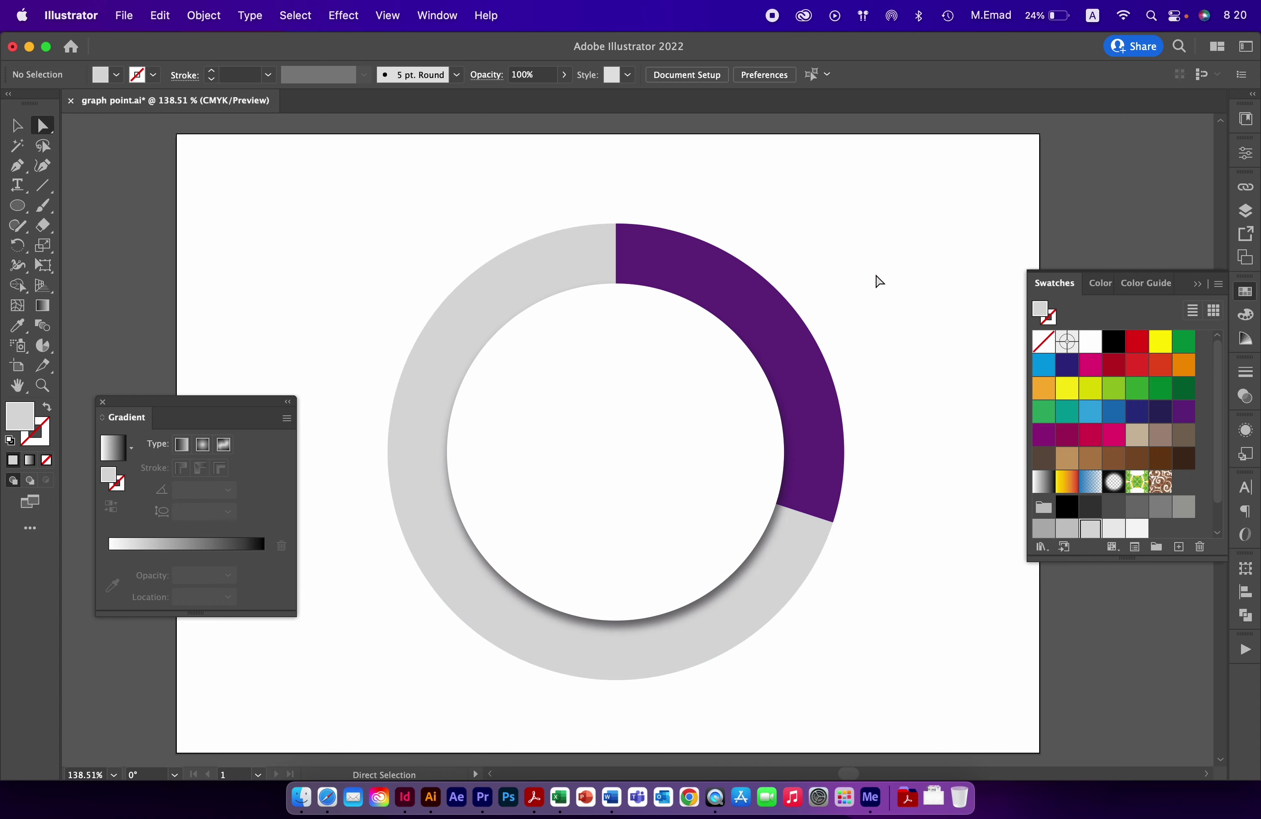
Place the wo.png atom icon and move it into the ring's white centre.
key(shift+super+p)
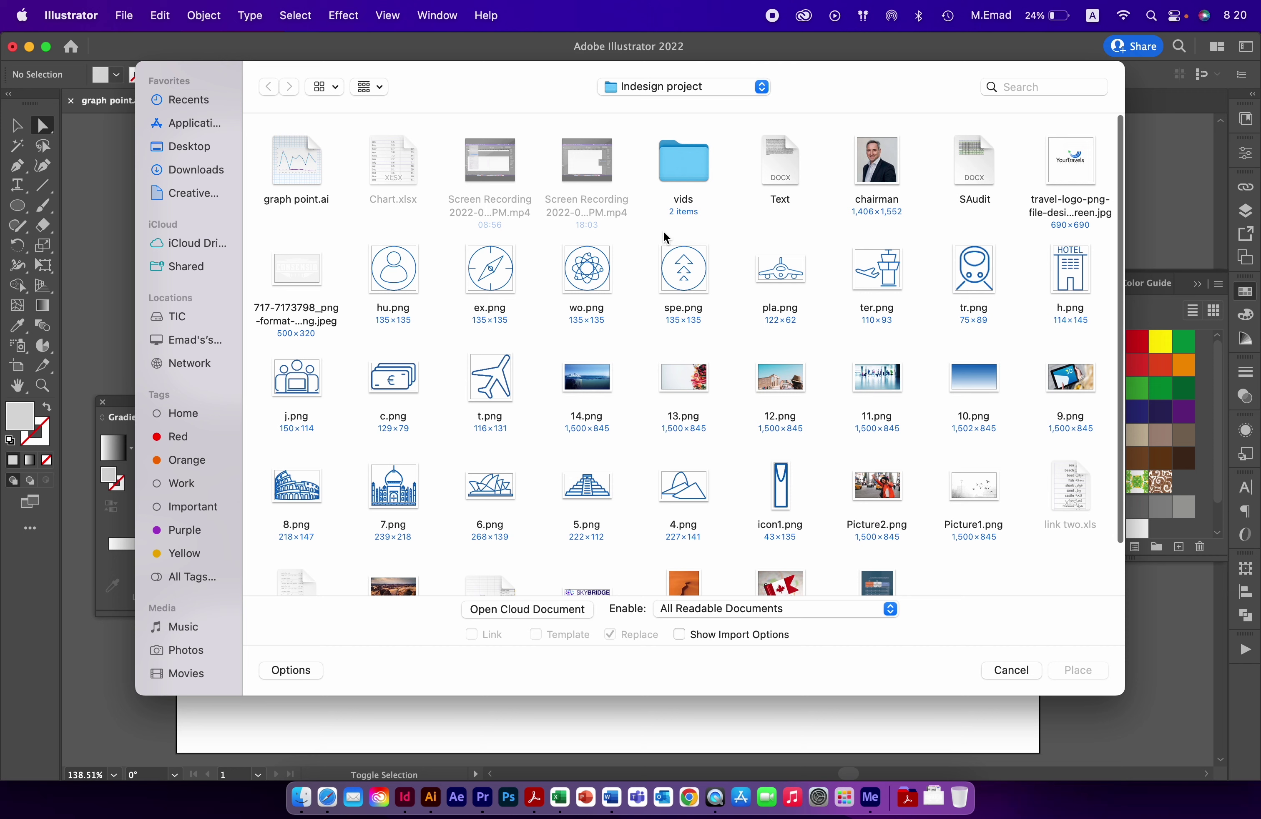
double_click(587, 269)
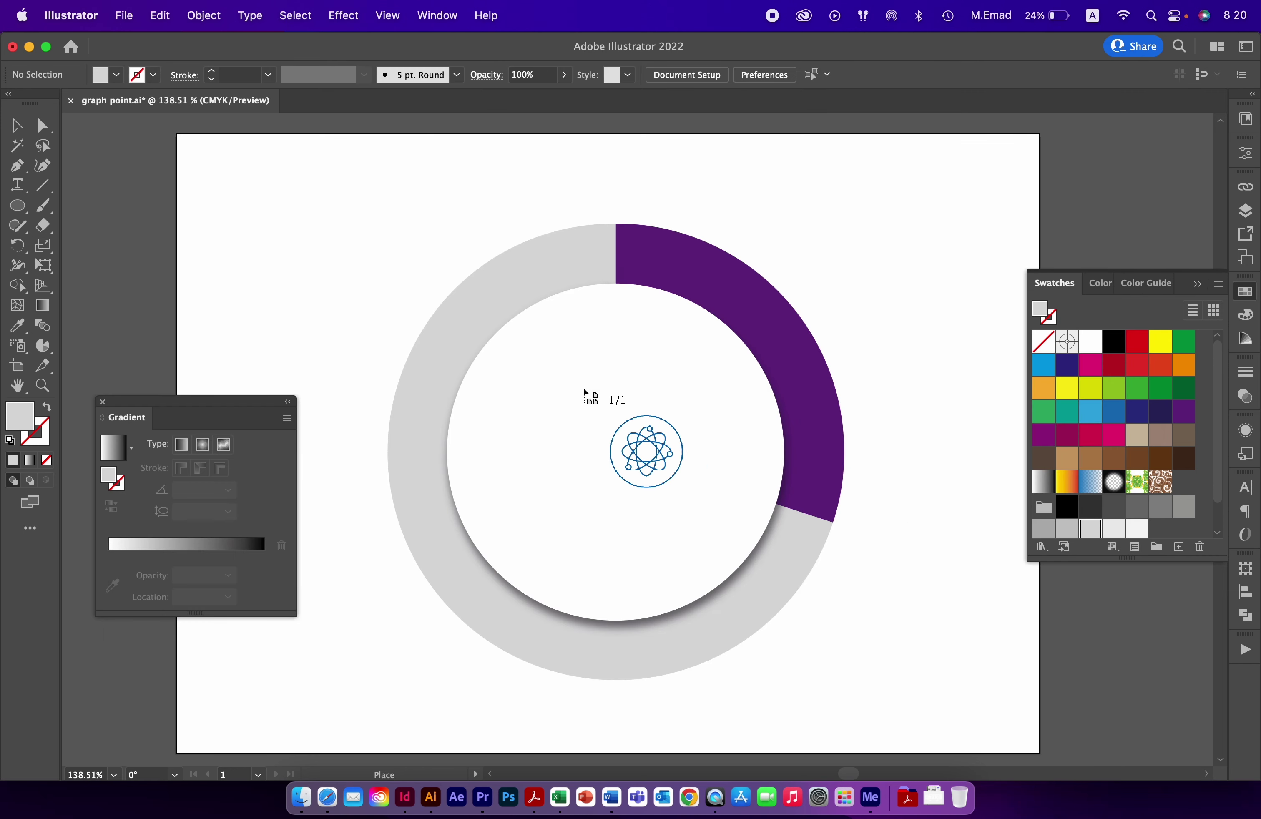
drag(533, 368, 732, 584)
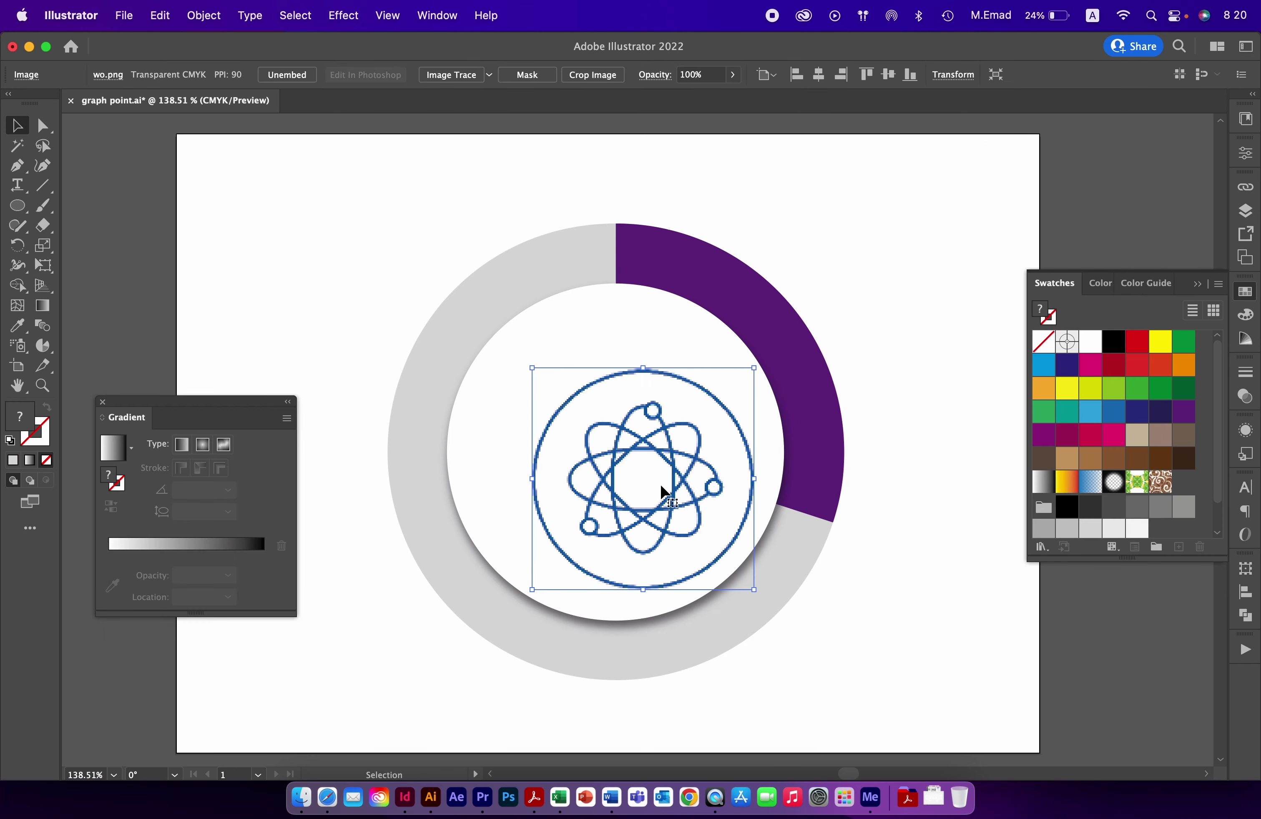
drag(661, 493, 644, 439)
key(super+minus)
key(super+minus)
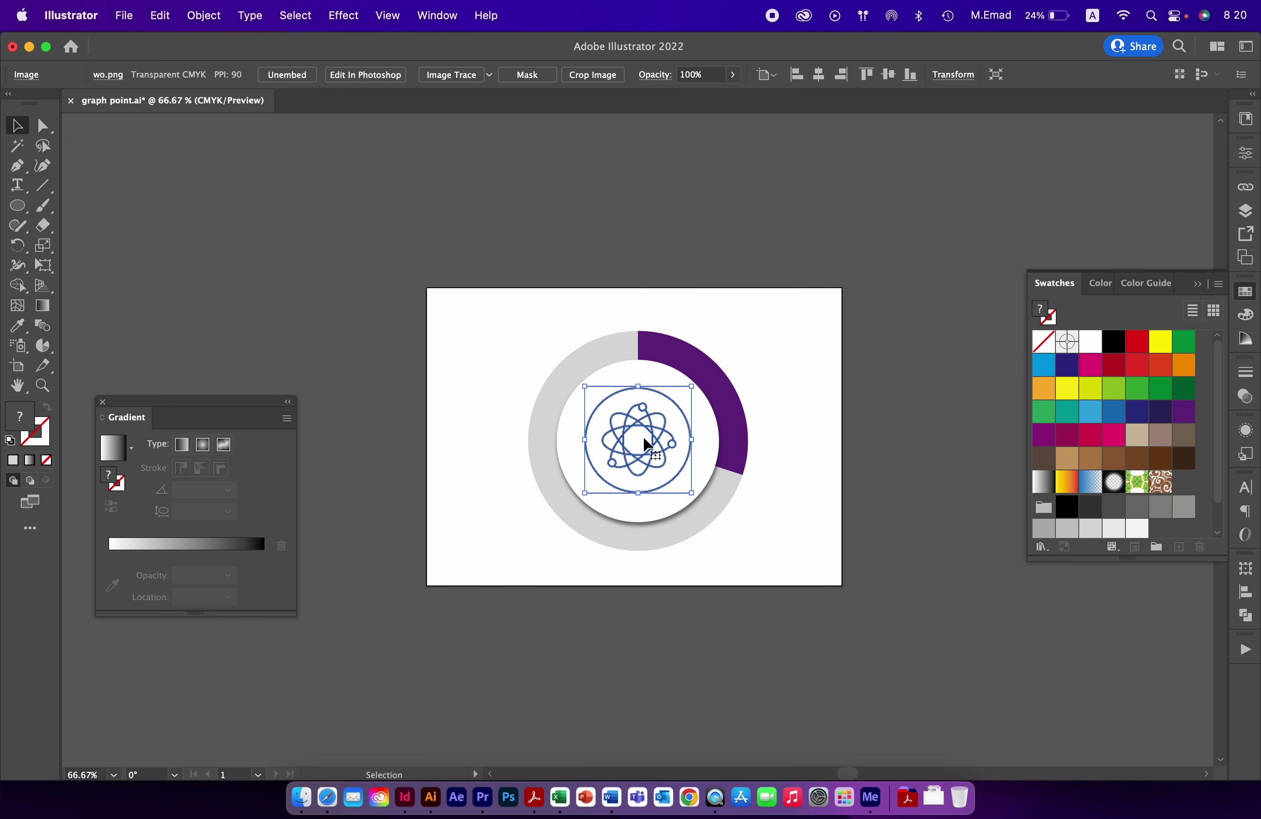
click(507, 374)
key(super+1)
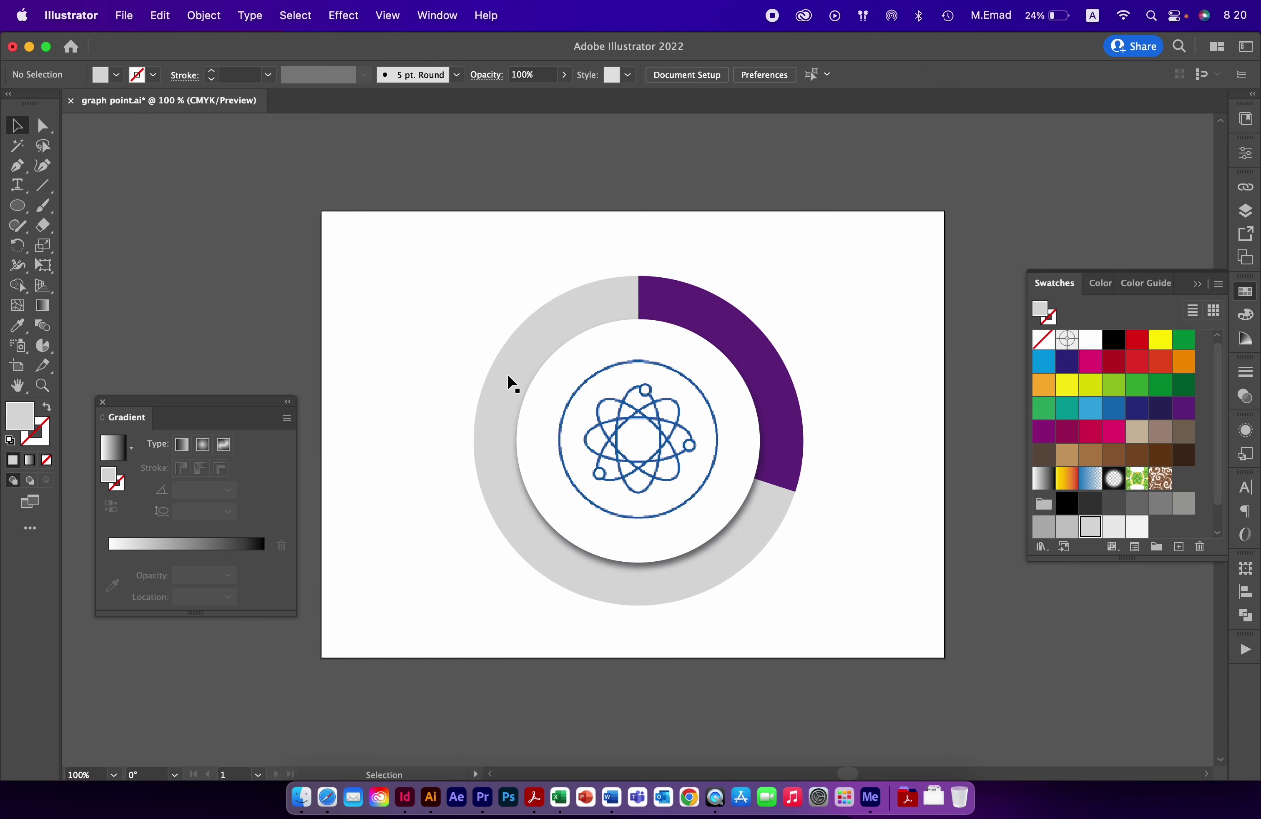
Draw a new circle with a purple outline and no fill.
key(l)
drag(639, 438, 824, 589)
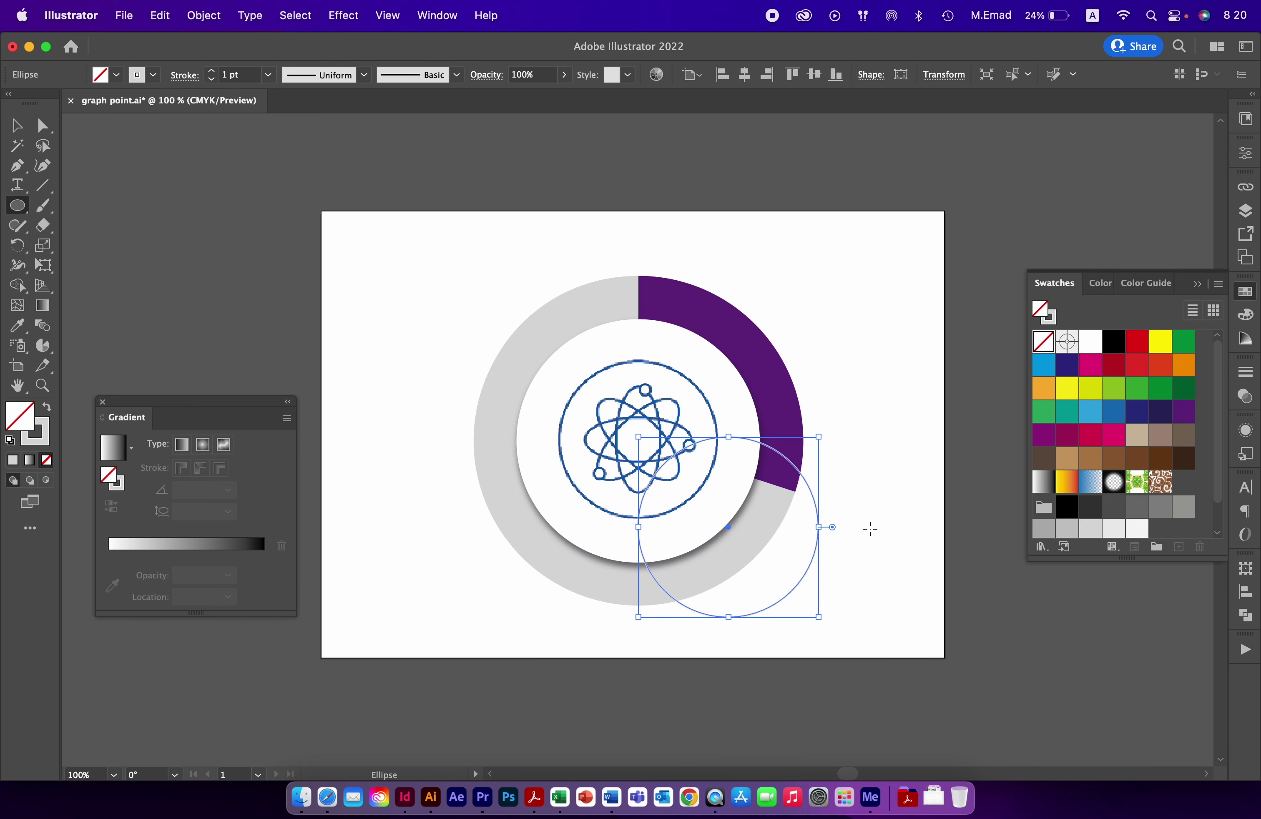
click(1184, 411)
key(shift+x)
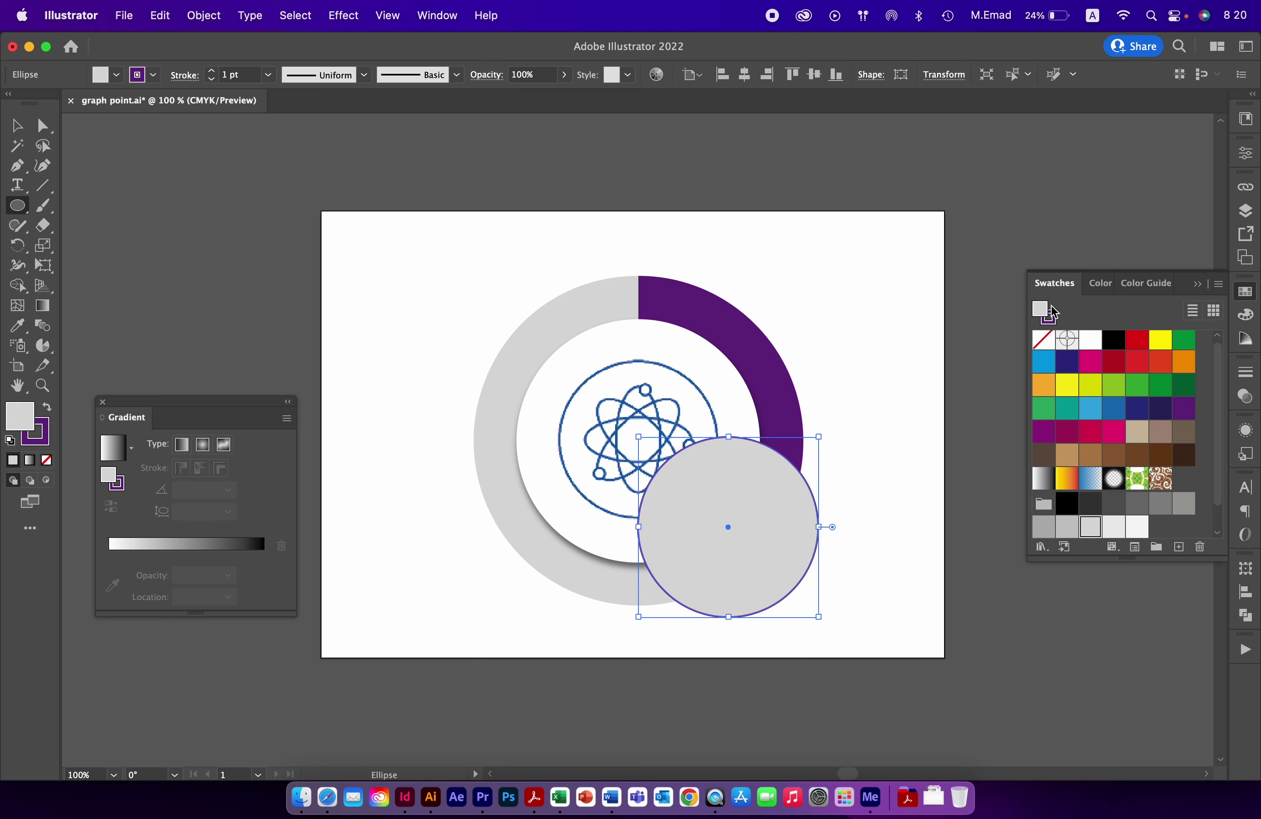
click(1043, 338)
Enlarge the purple outline circle and centre it around the whole chart.
key(v)
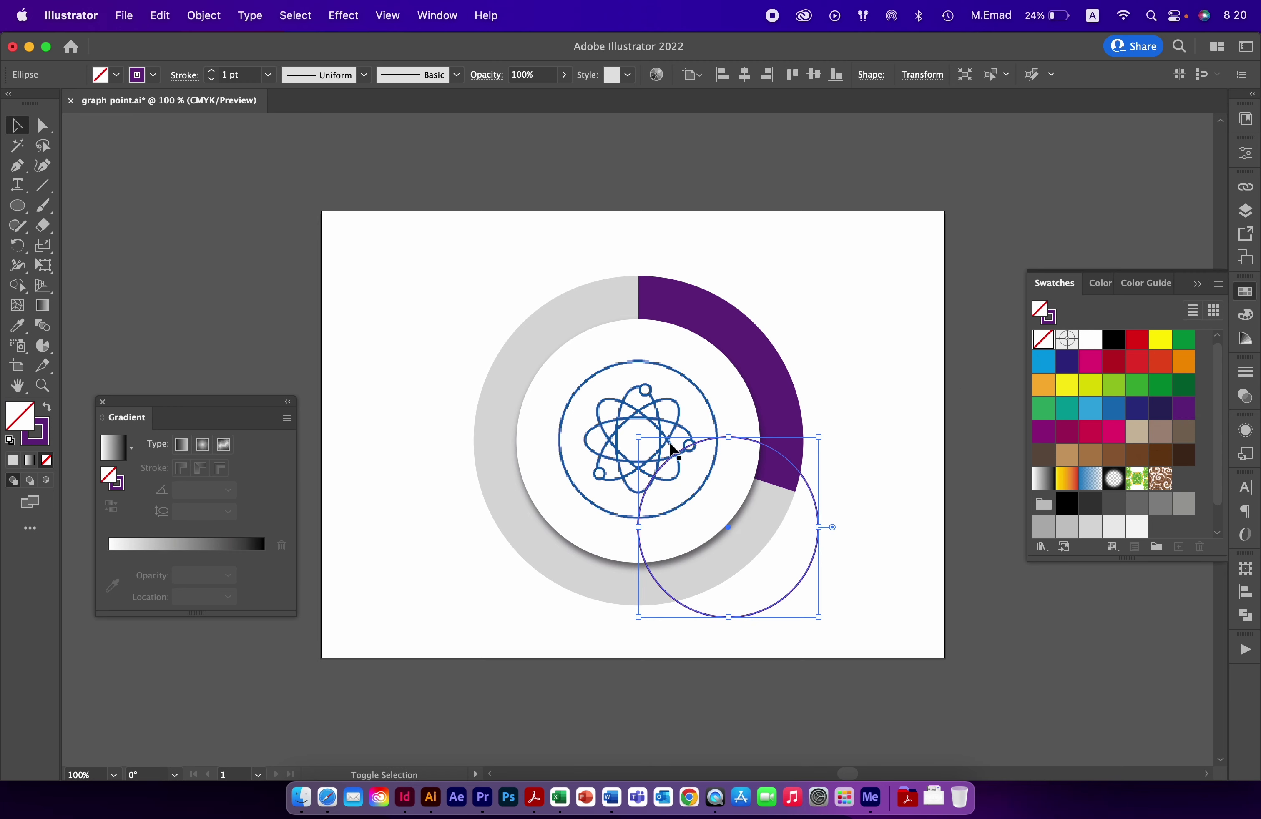
drag(639, 437, 437, 262)
drag(674, 274, 674, 274)
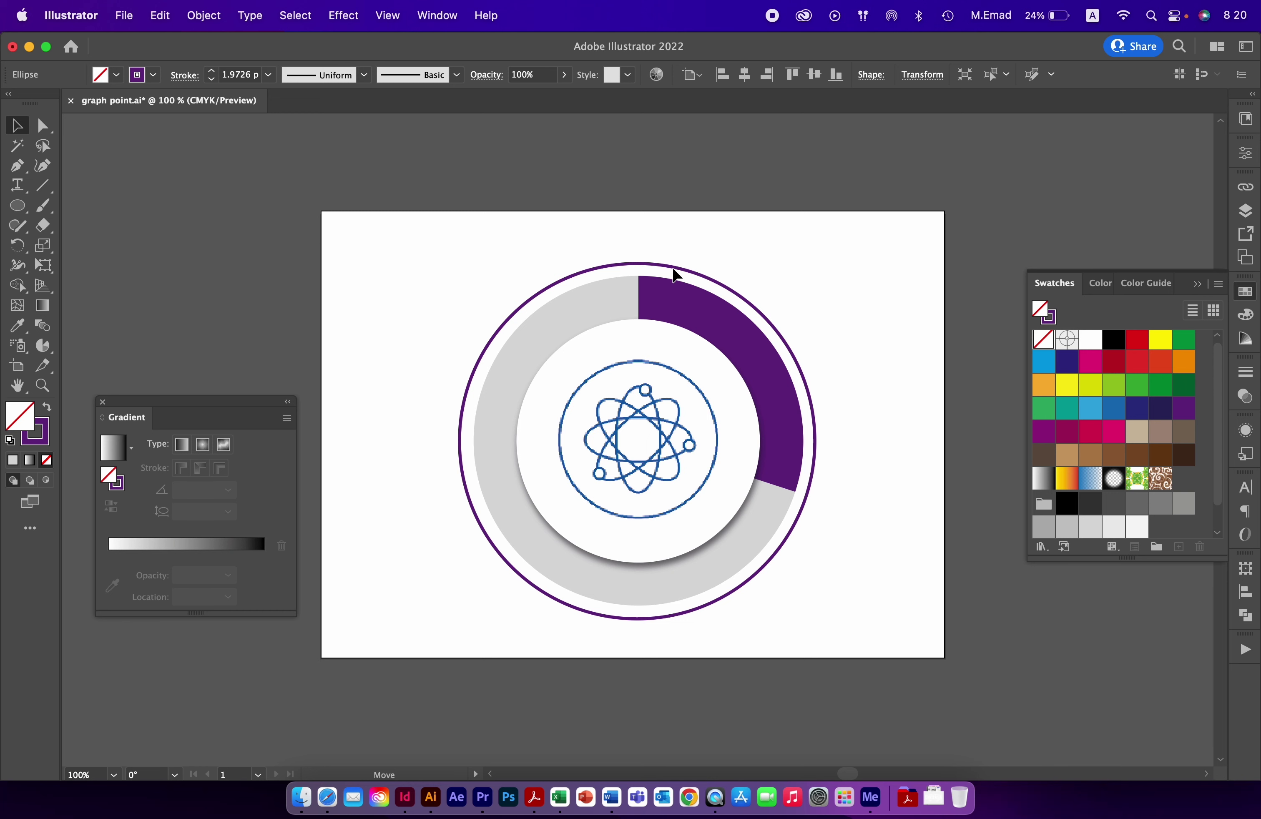
click(893, 290)
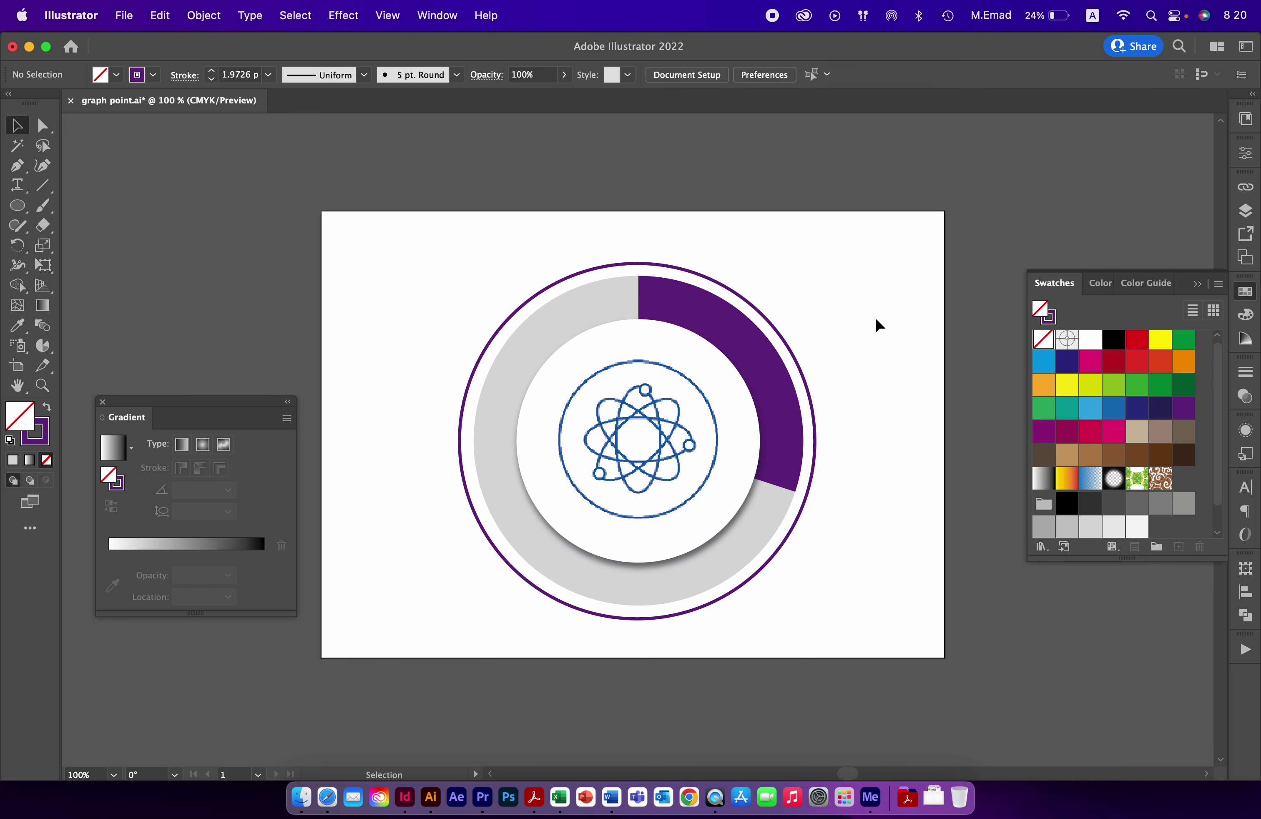
Save the artwork as pie chart.ai and switch over to InDesign.
key(super)
key(super+shift+s)
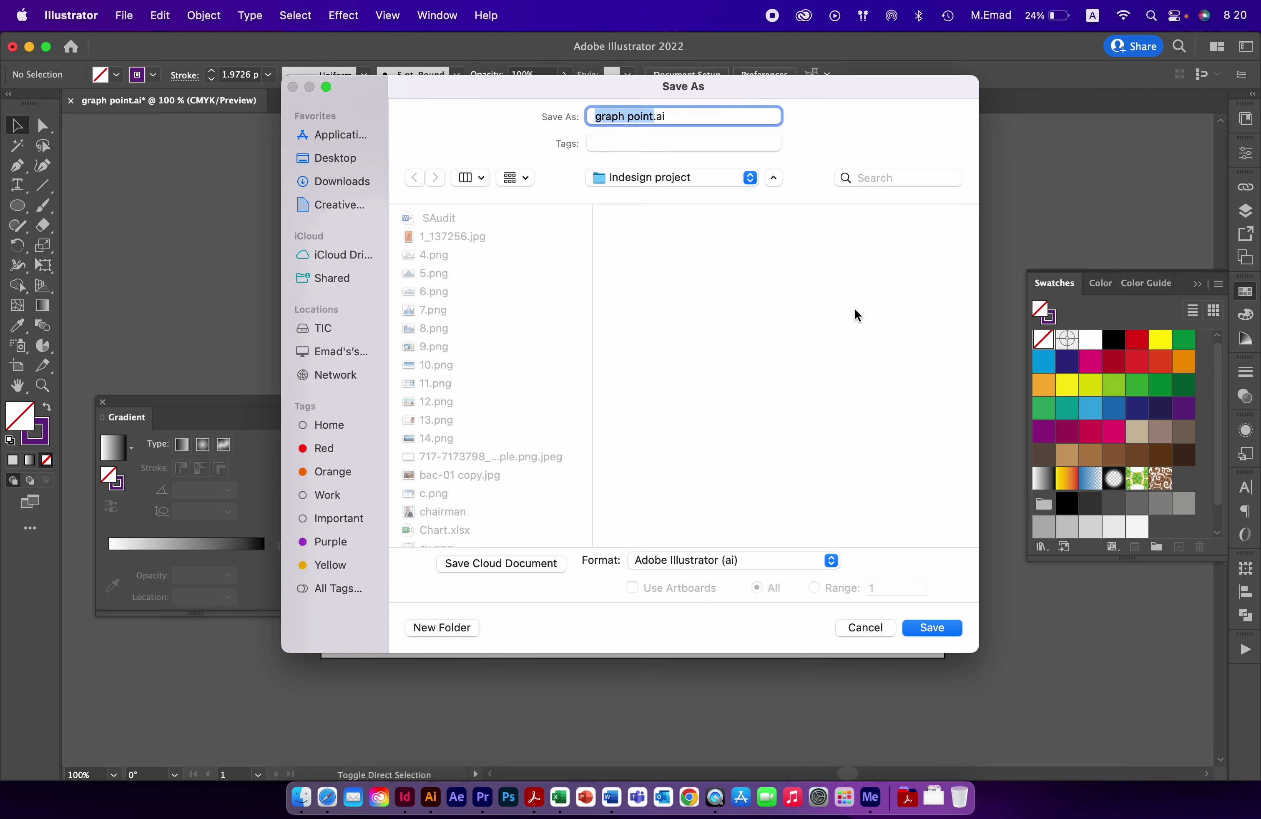
text(pie chart)
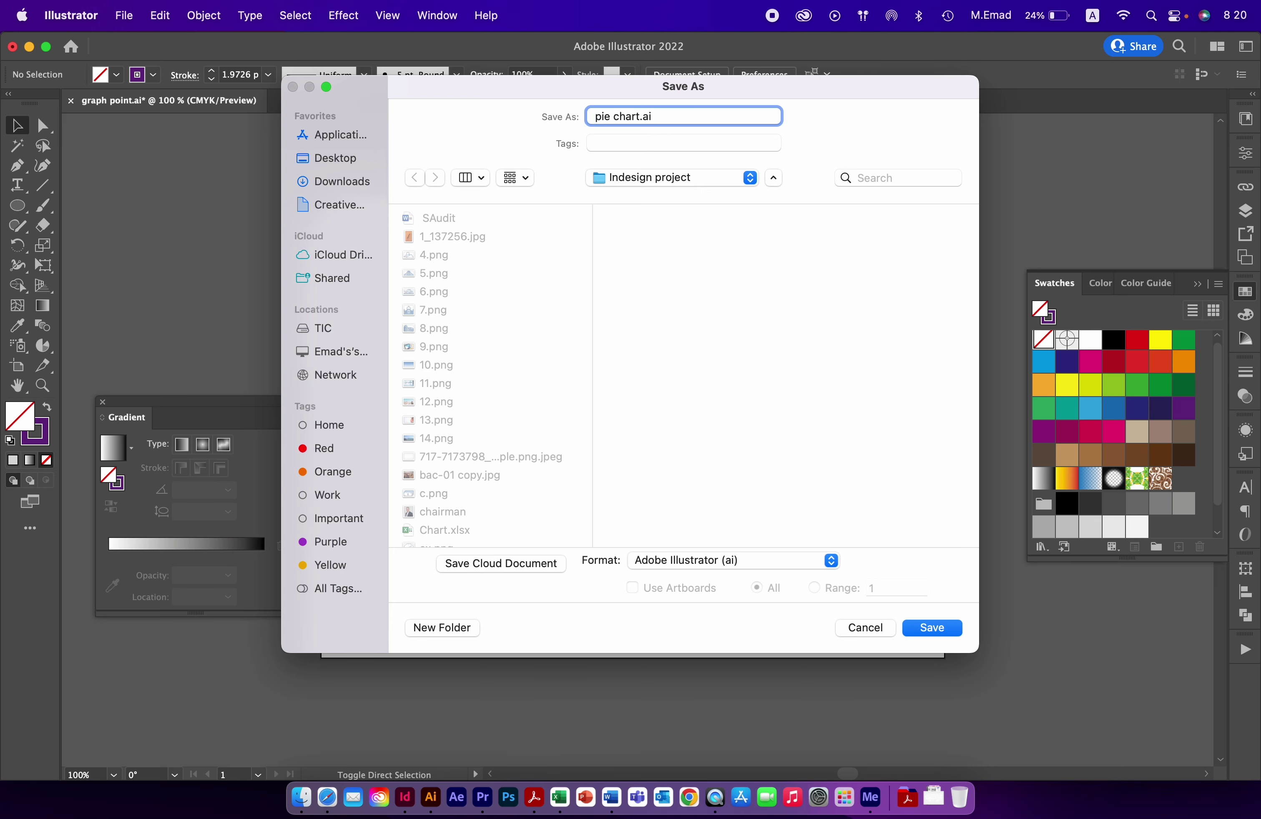
key(Return)
key(Return)
key(super+Tab)
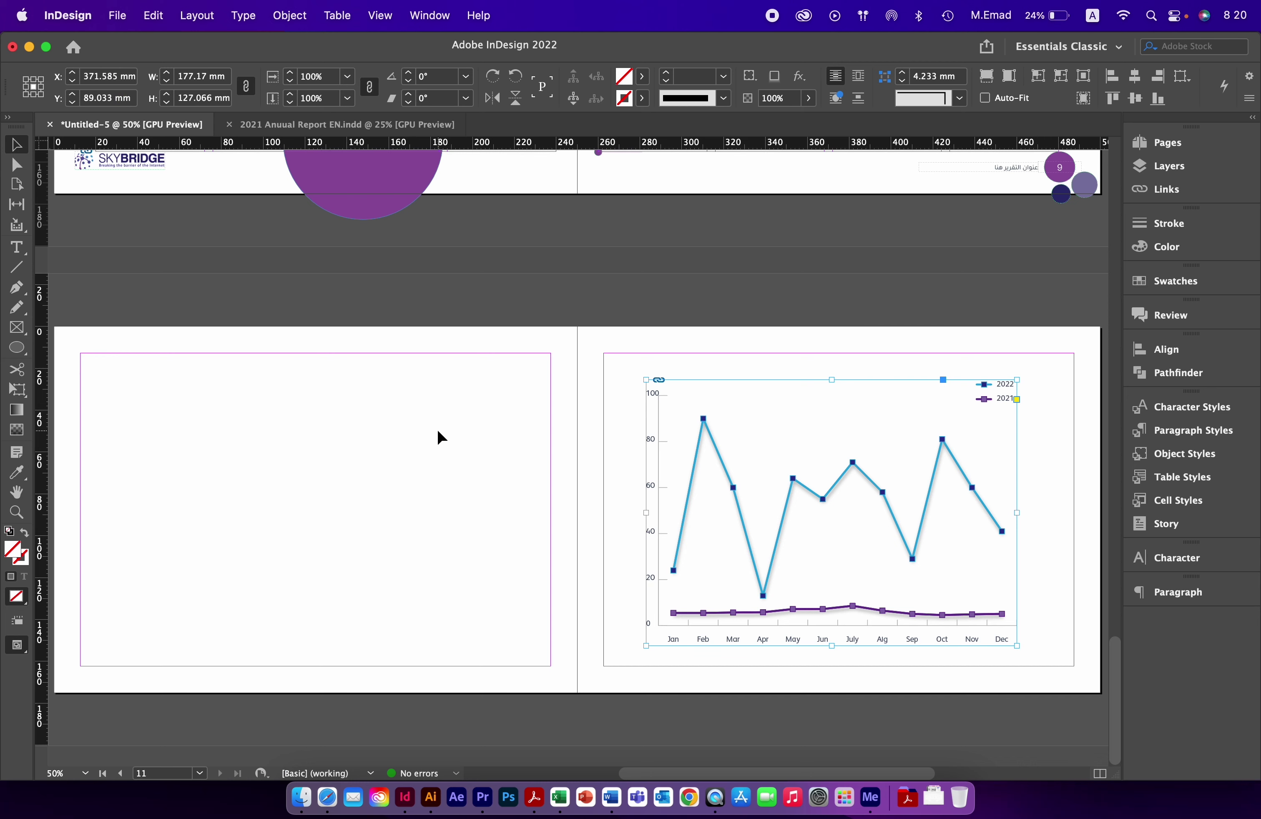
Place pie chart.ai in a frame on the empty left page.
click(441, 437)
drag(365, 433, 473, 427)
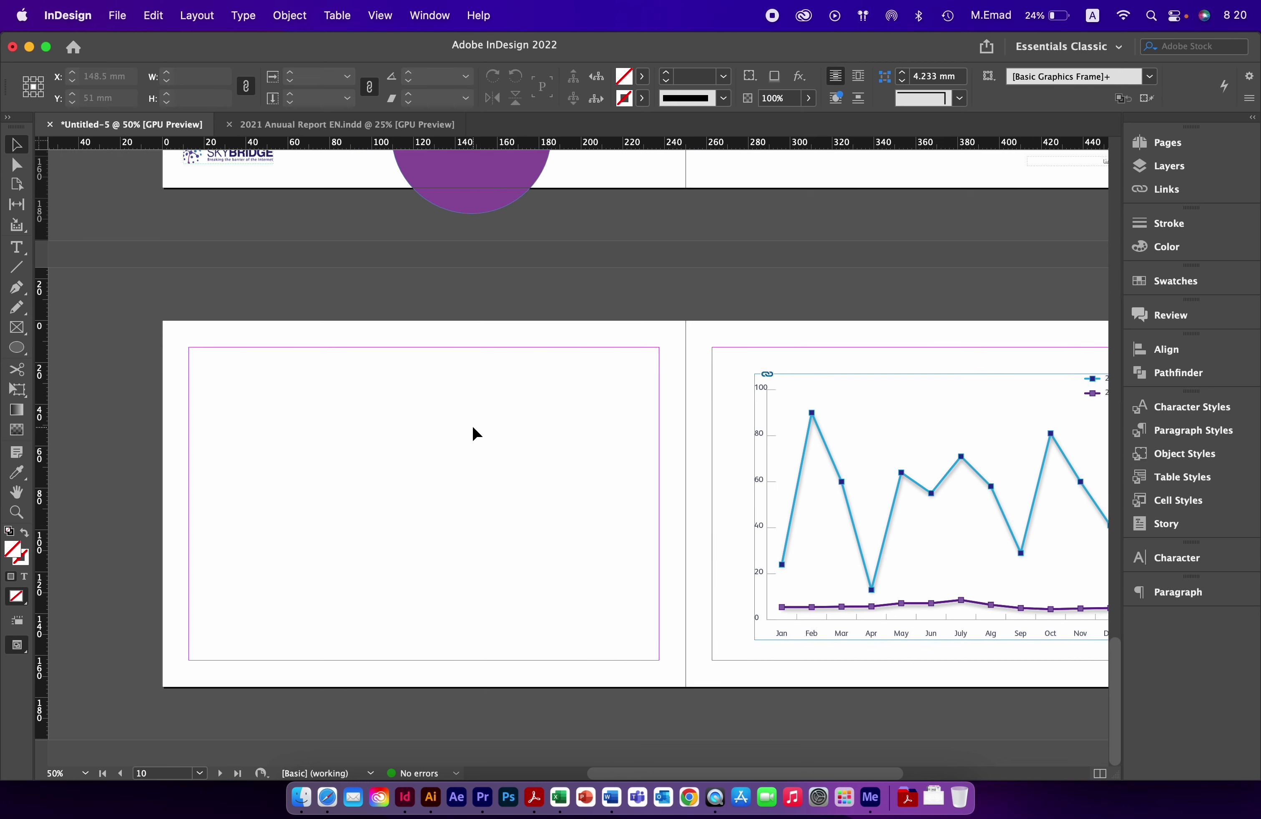
key(super+d)
click(335, 181)
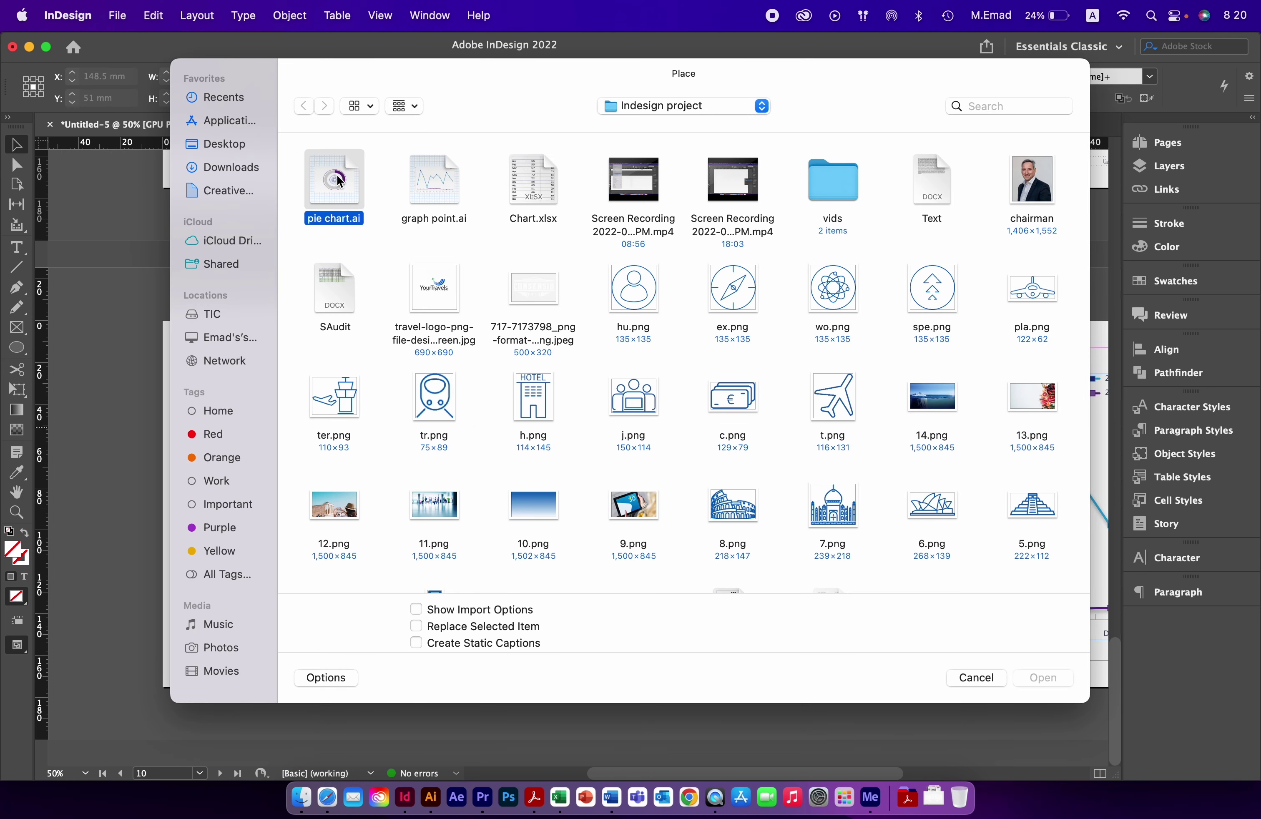
double_click(337, 180)
mouse_move(222, 359)
mouse_down()
mouse_move(541, 559)
mouse_move(507, 535)
mouse_up()
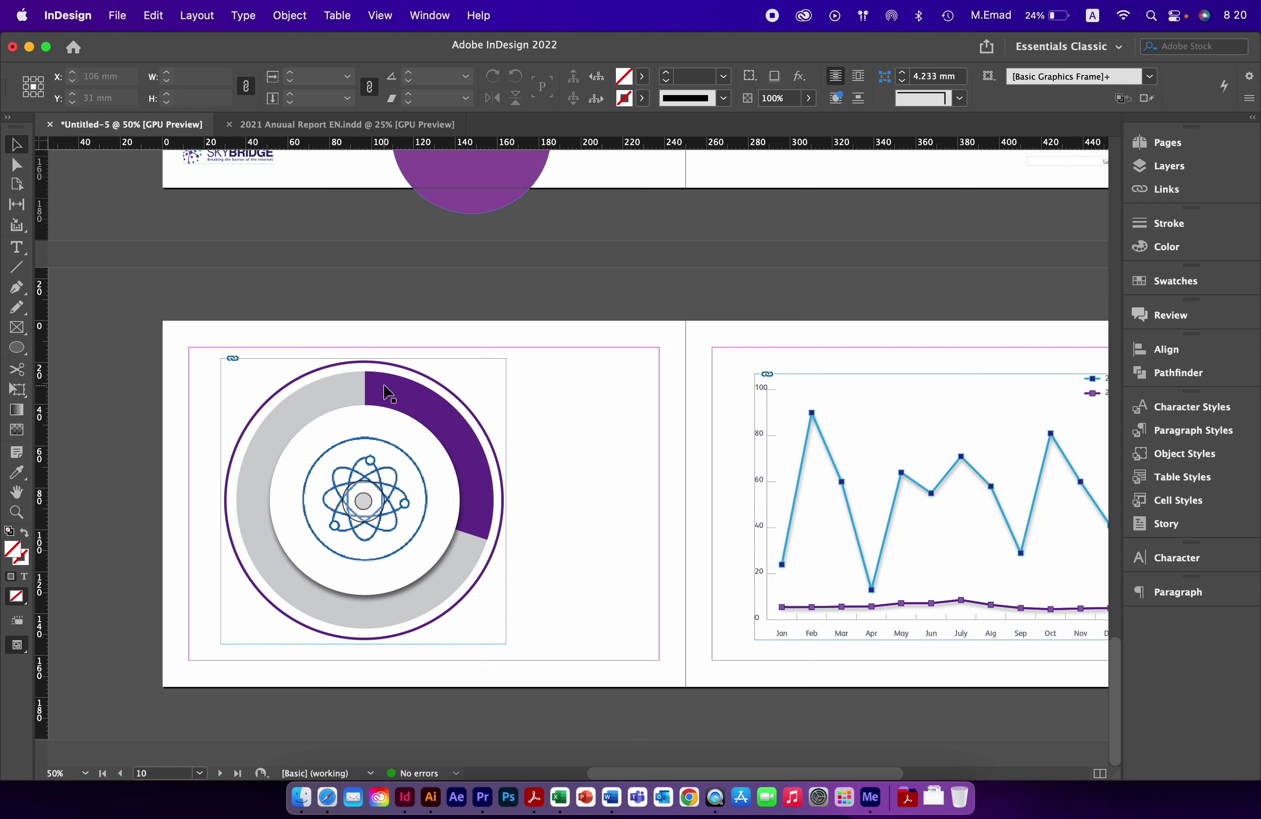
Select the placed chart frame and bring up its context menu.
right_click(429, 407)
click(604, 384)
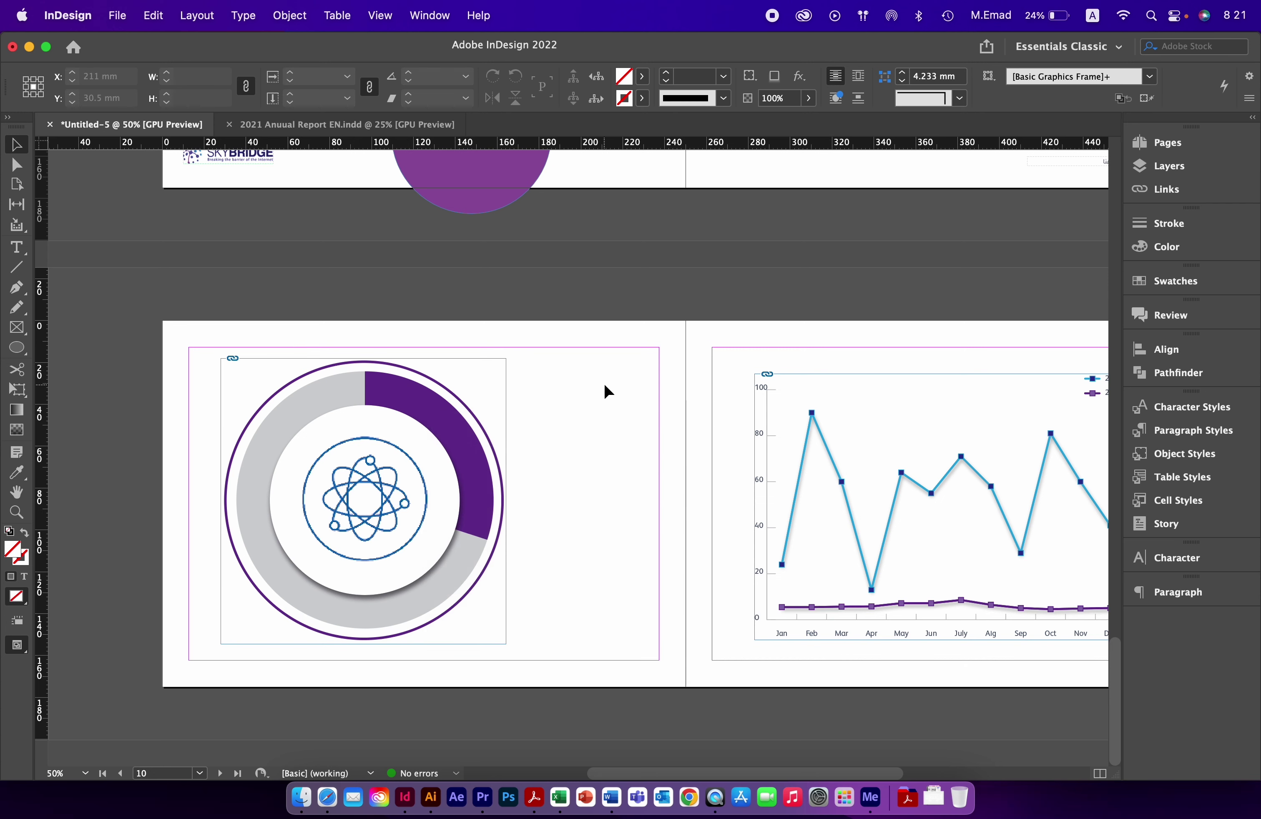
click(415, 387)
right_click(416, 389)
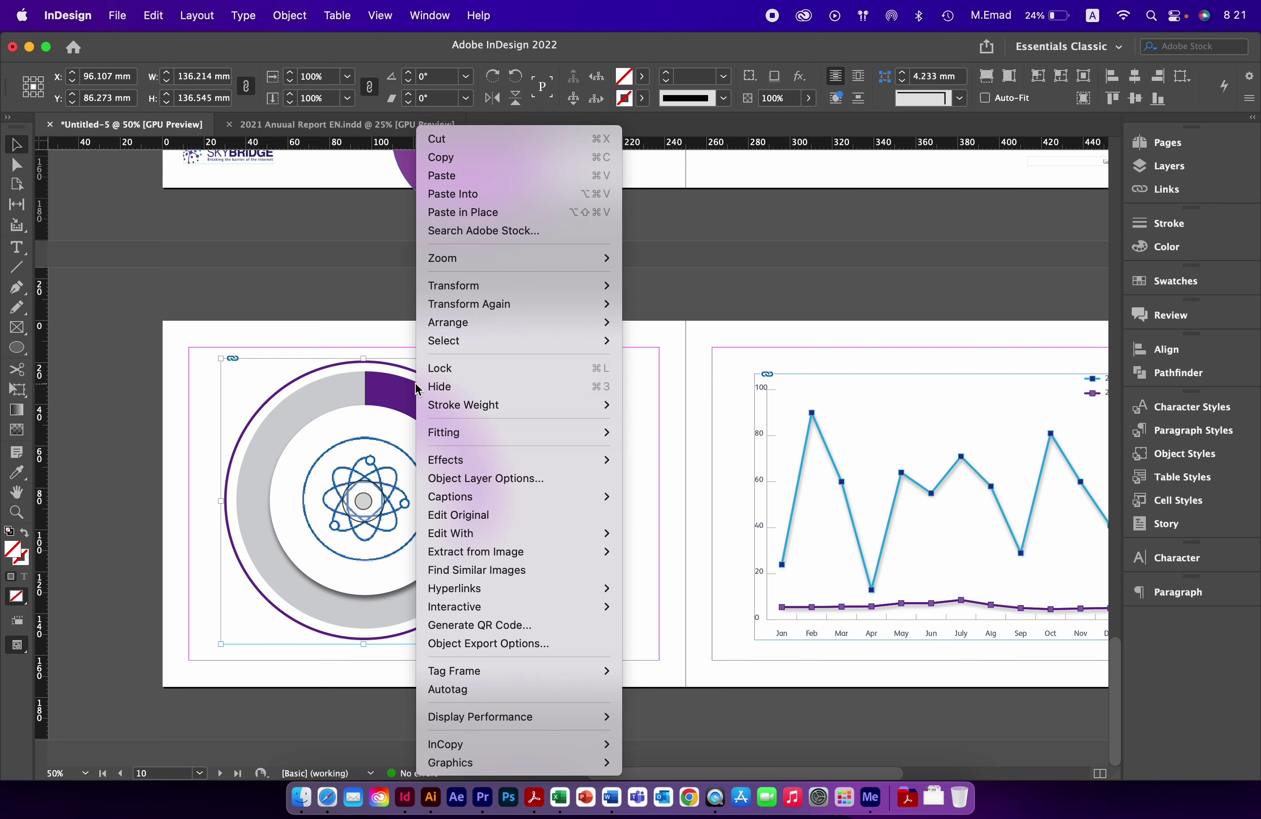
Edit the chart in Illustrator and bring up the pie graph's data table.
mouse_move(450, 533)
click(671, 533)
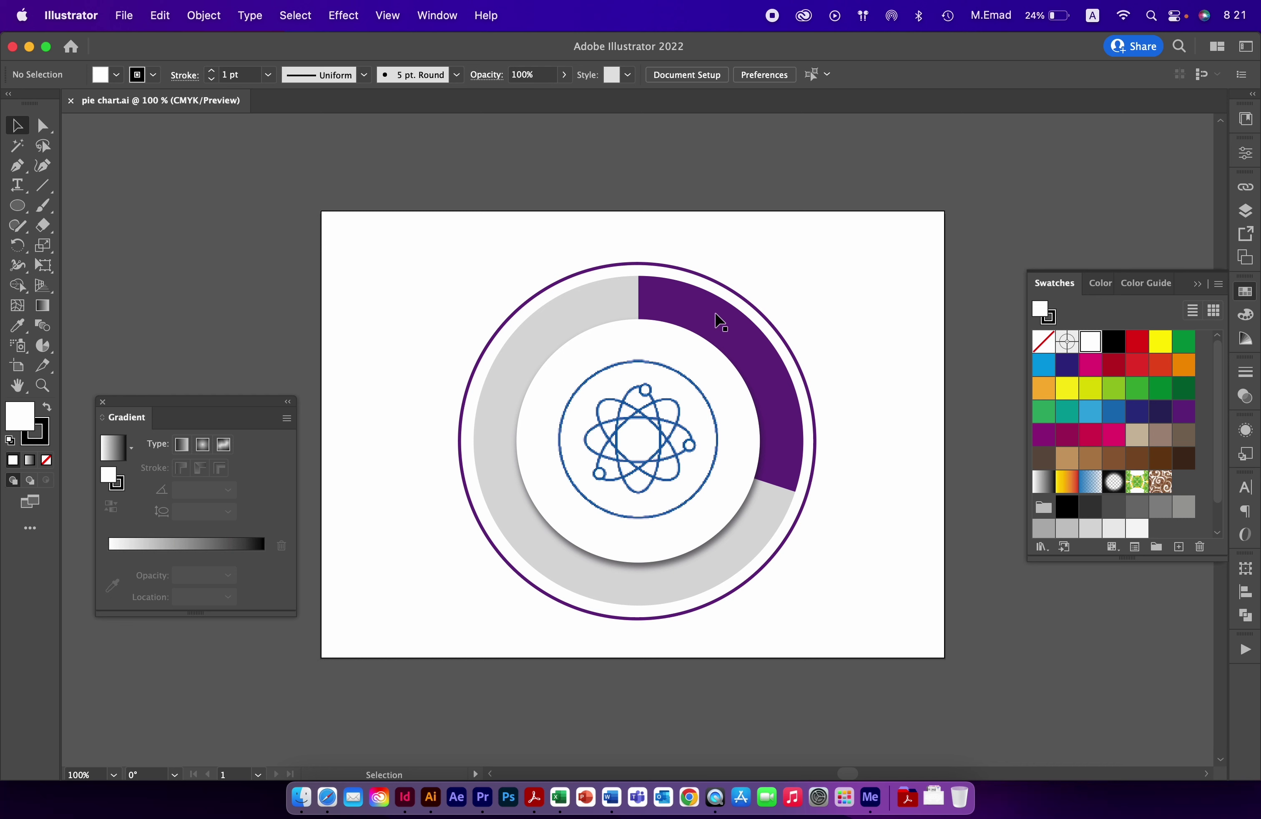
click(718, 320)
right_click(662, 304)
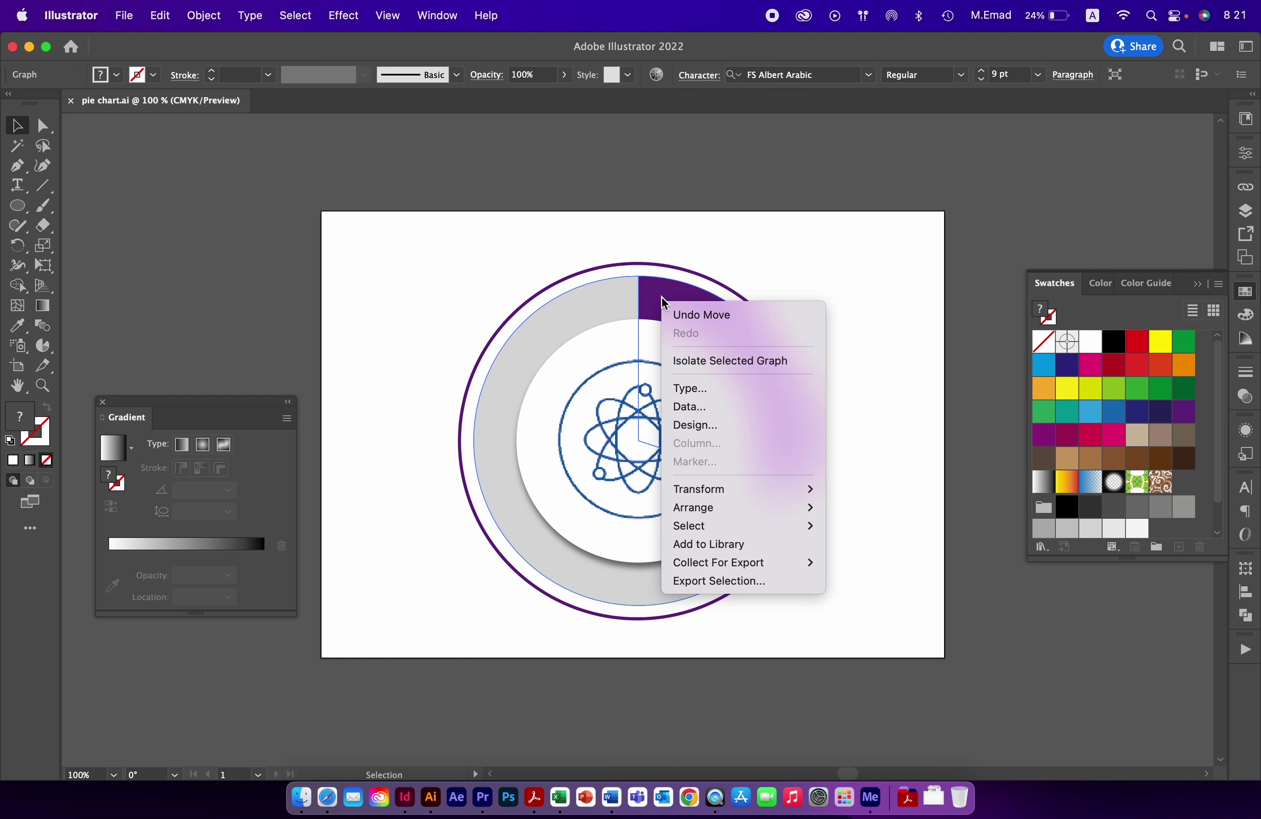
click(689, 406)
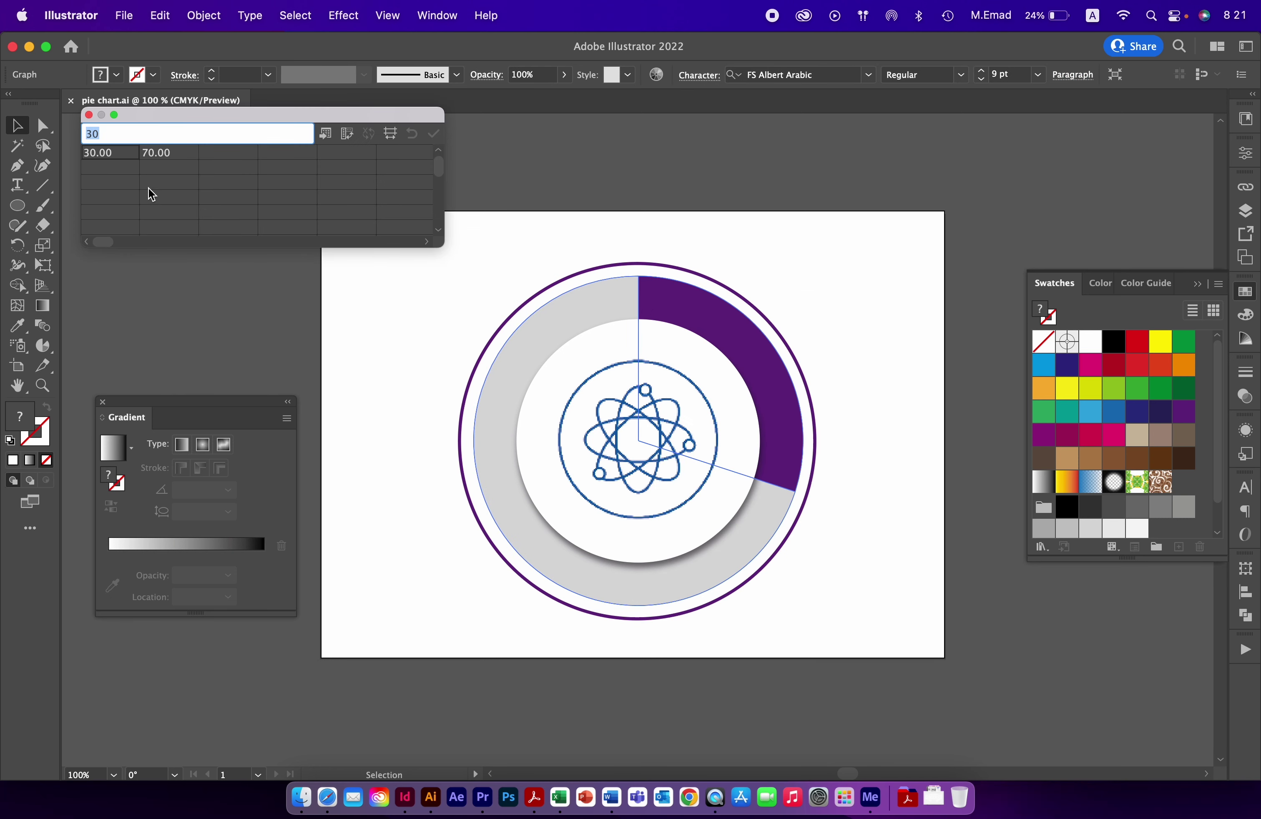
Enter graph values 70 and 30, apply them, and close the data table.
text(70)
key(Tab)
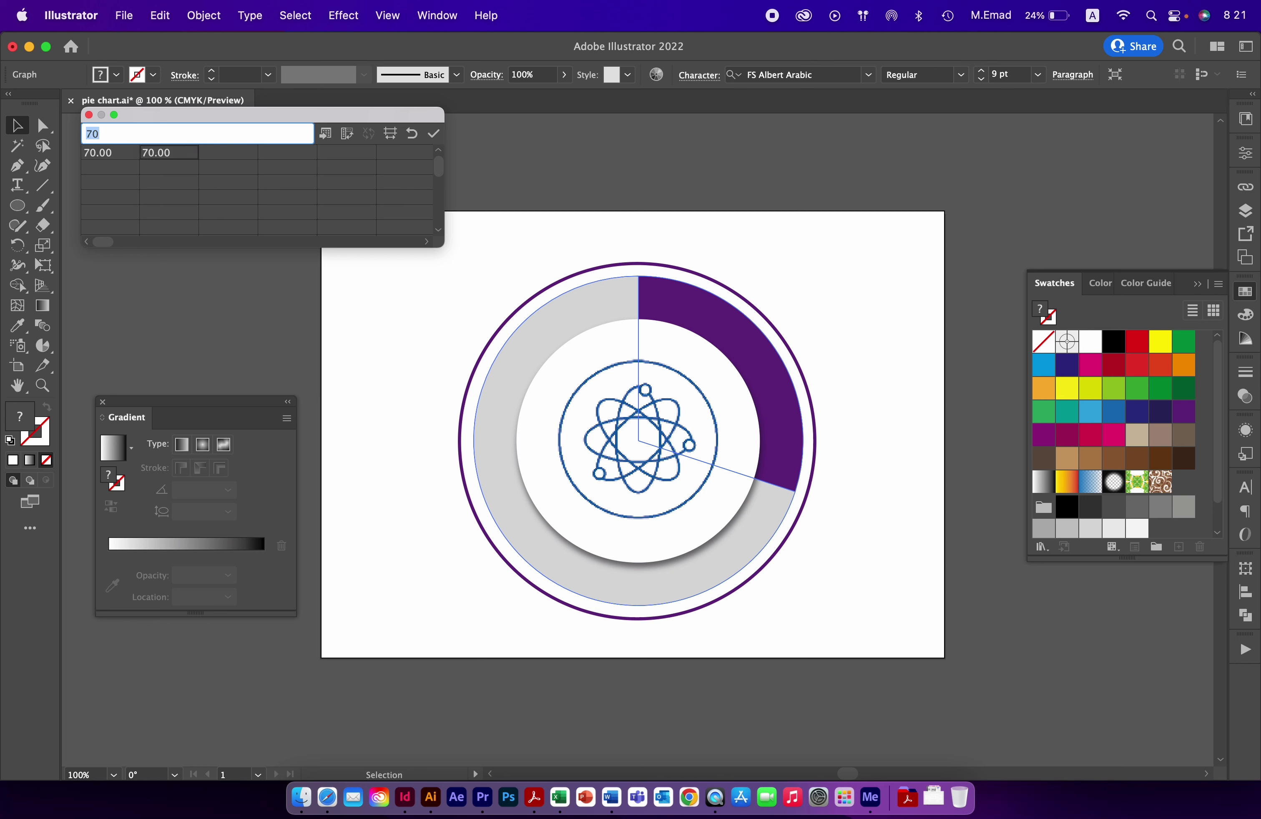
text(30)
key(Tab)
click(434, 133)
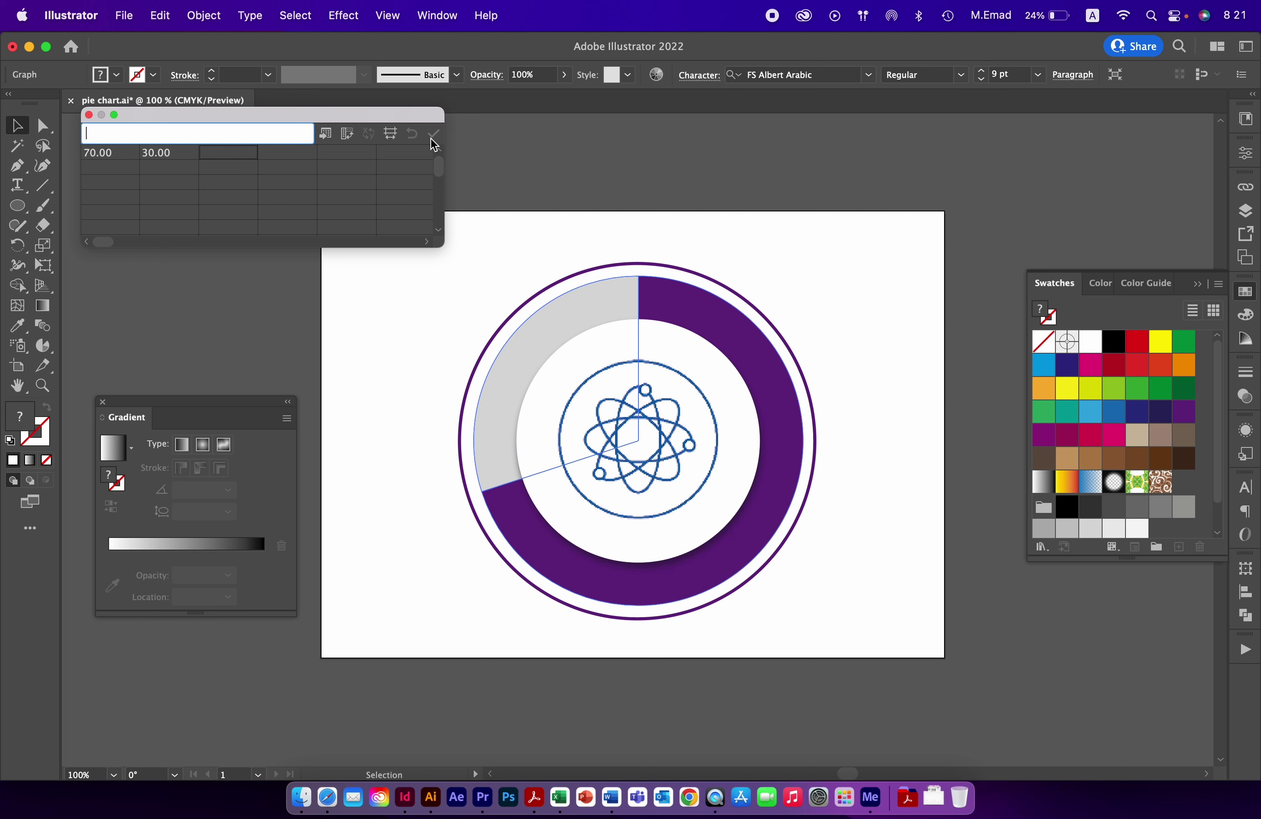
click(90, 114)
click(418, 237)
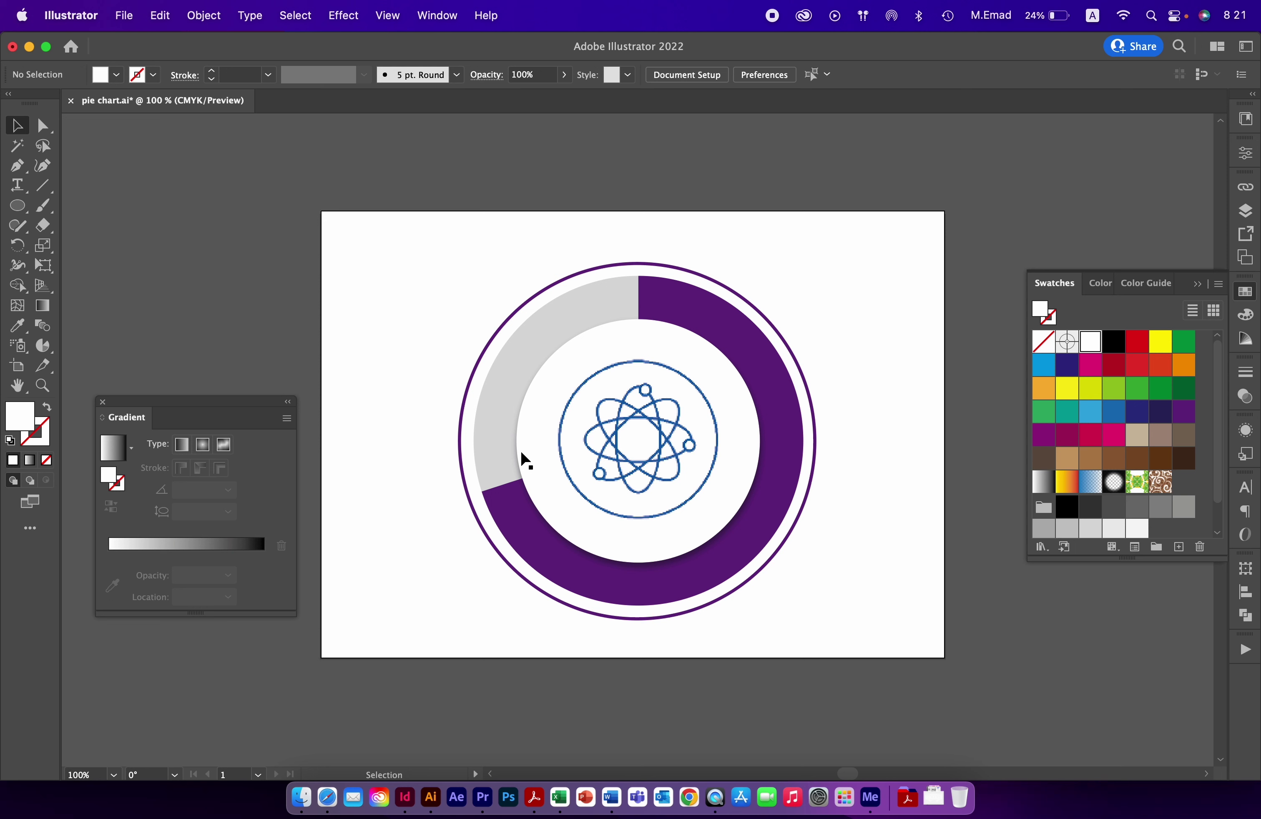
click(523, 458)
Delete the pie chart and drag out a new column graph area on the artboard.
key(Delete)
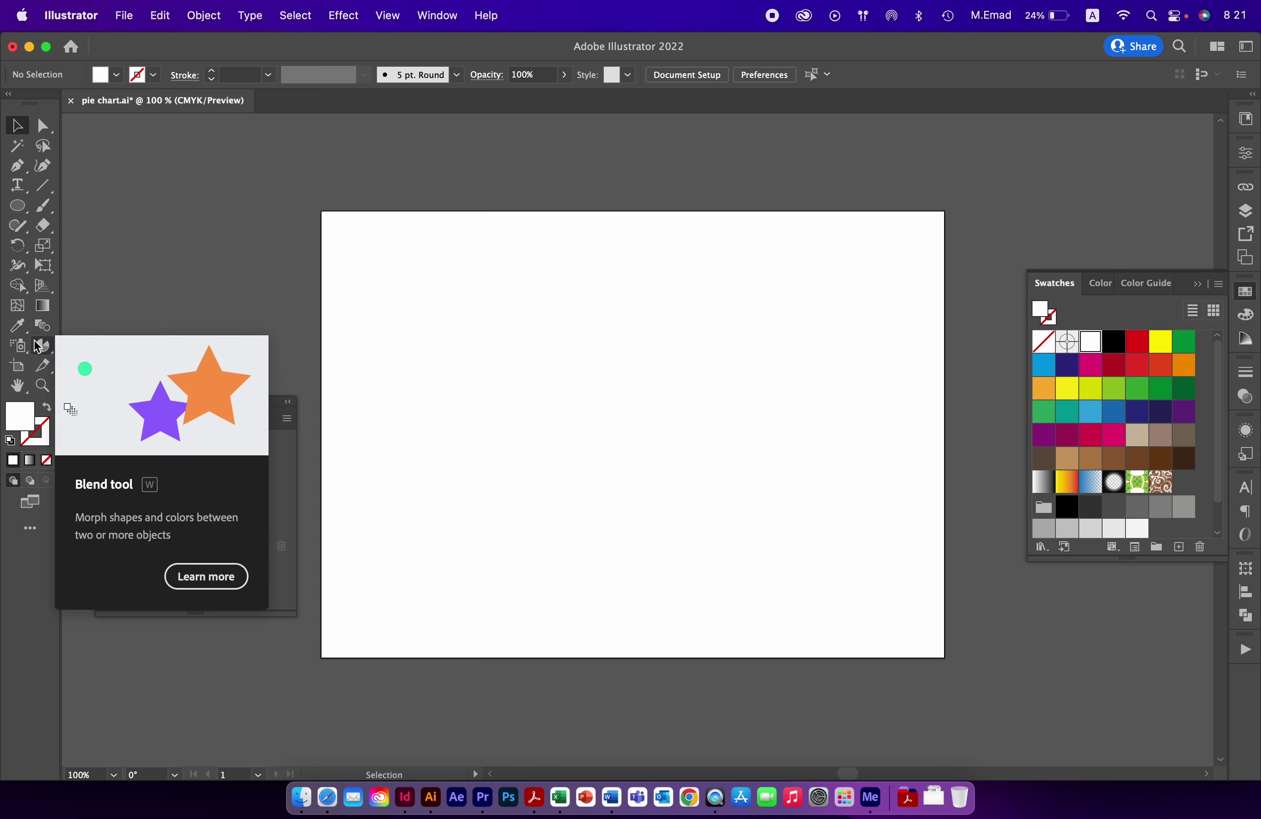
click(42, 346)
click(91, 352)
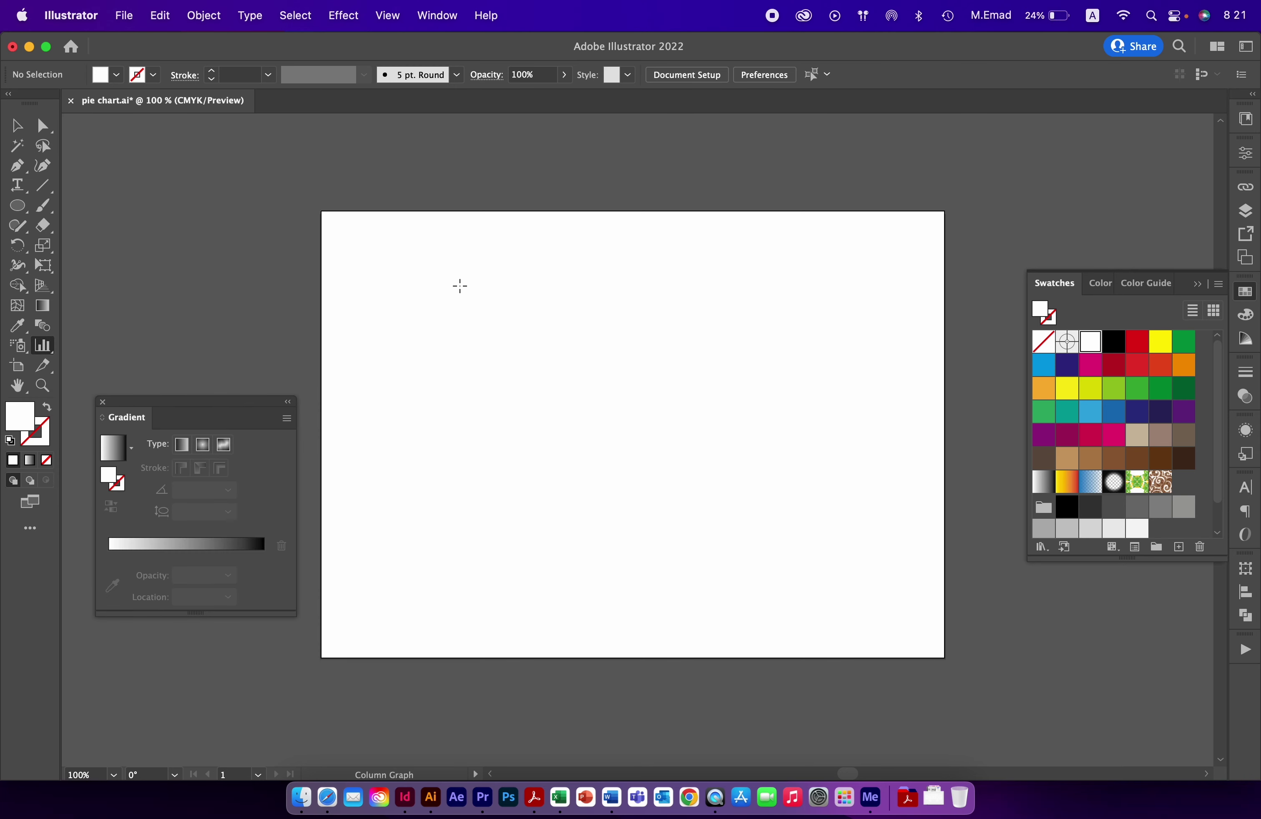
mouse_move(420, 301)
mouse_down()
mouse_move(881, 566)
mouse_move(878, 595)
mouse_up()
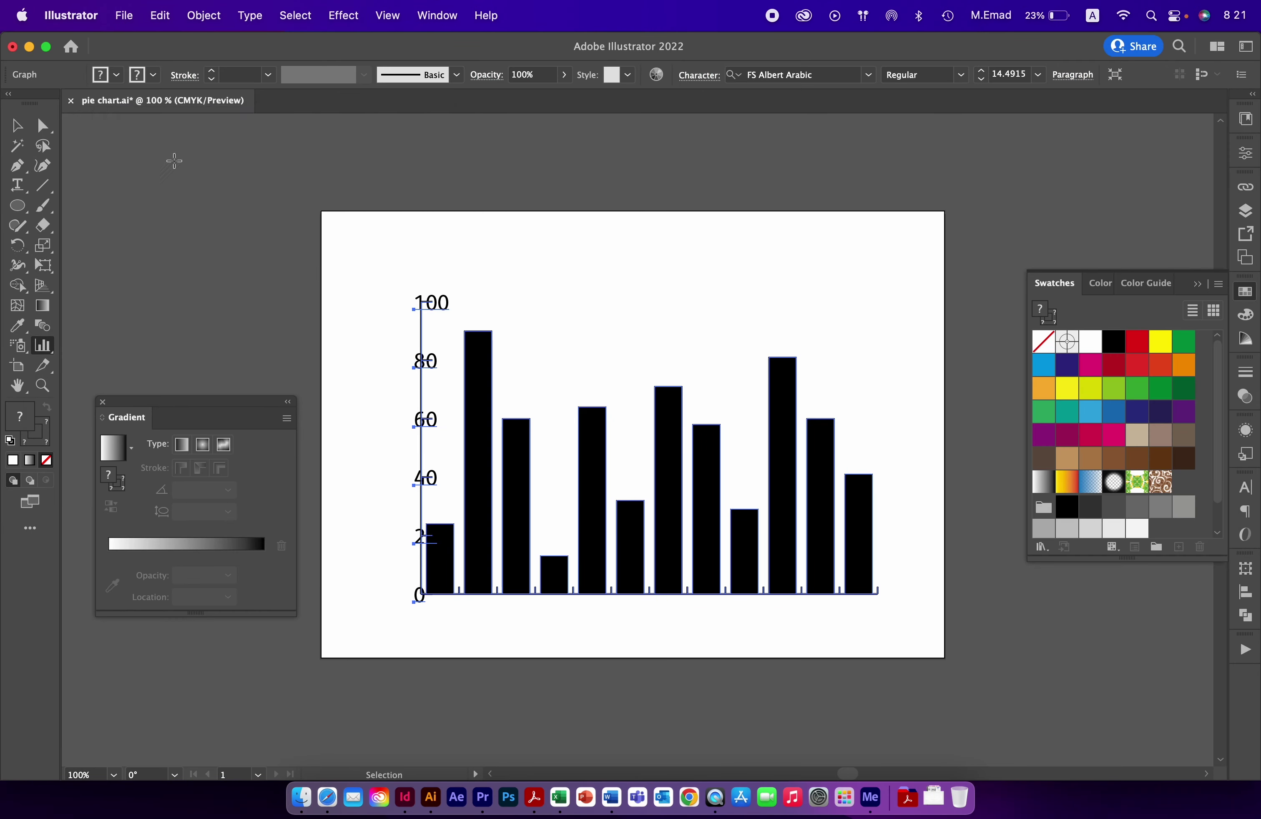
key(v)
click(521, 581)
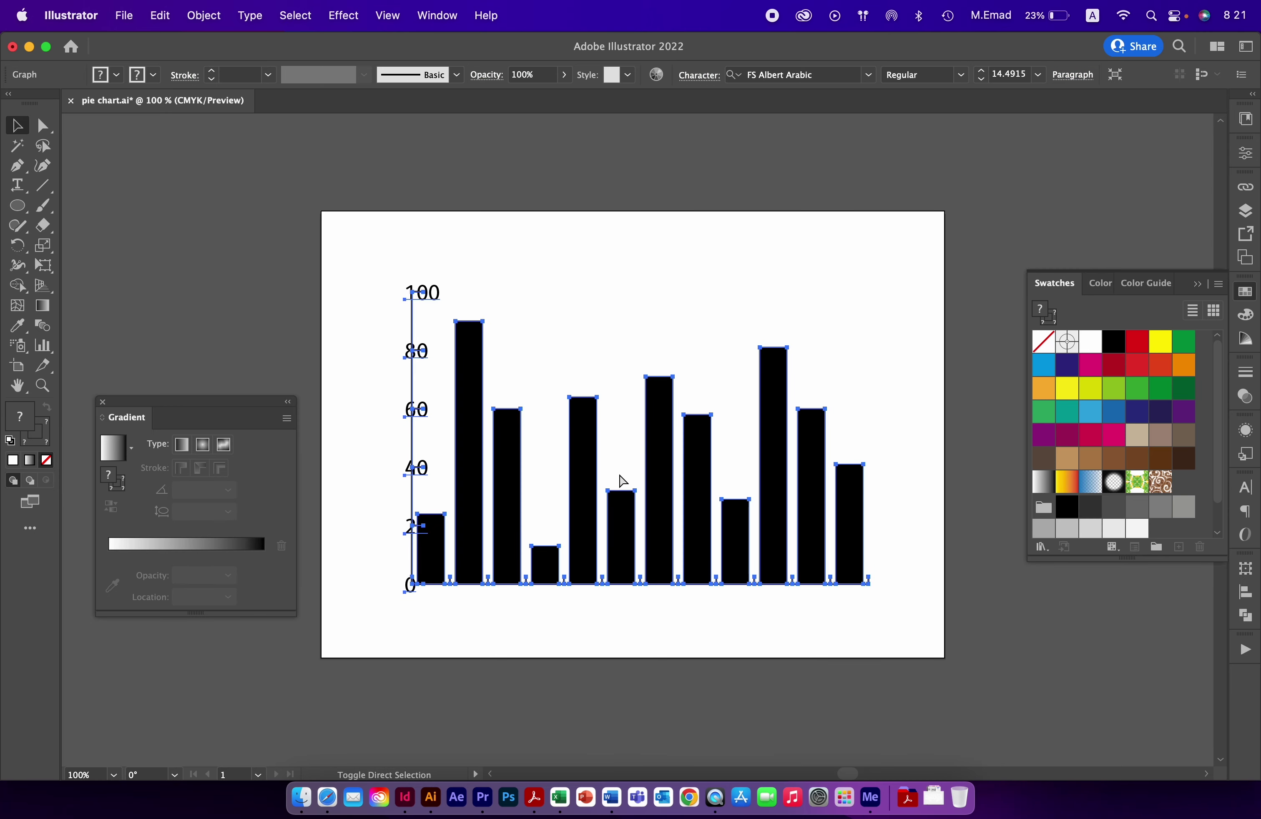
Ungroup the column graph and delete the bars on the right side.
key(super+shift+g)
key(Return)
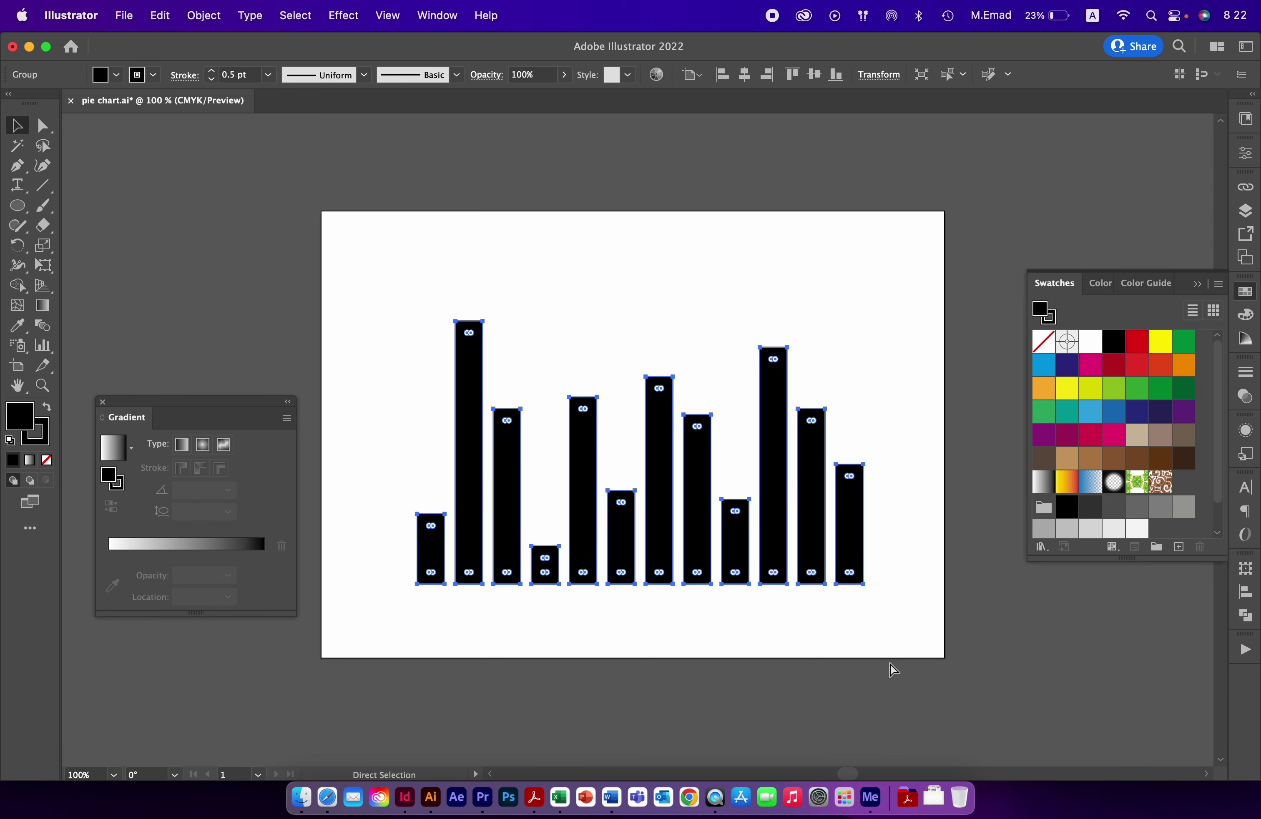
scroll(580, 319, up, 2)
drag(867, 290, 605, 577)
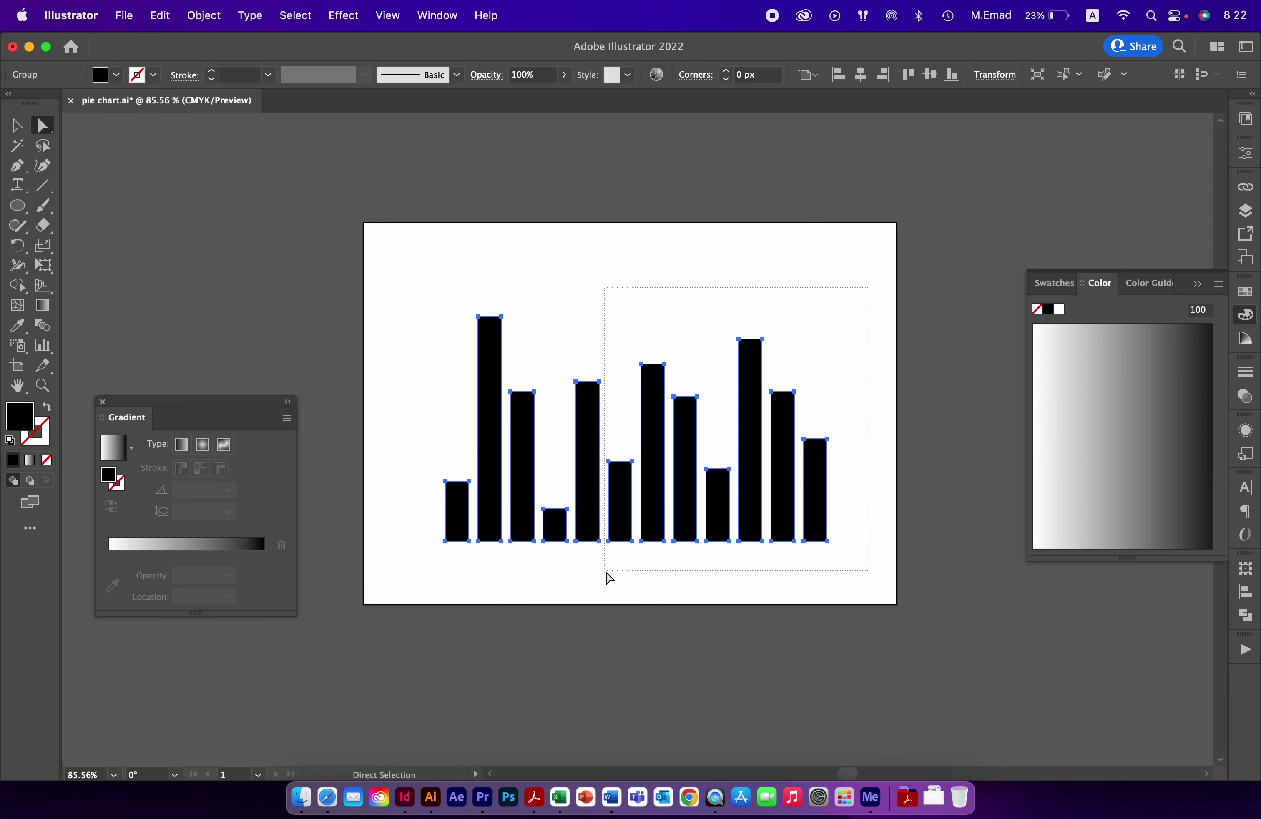
key(Delete)
Apply an Arc warp effect with 100% bend to the remaining bars.
click(344, 15)
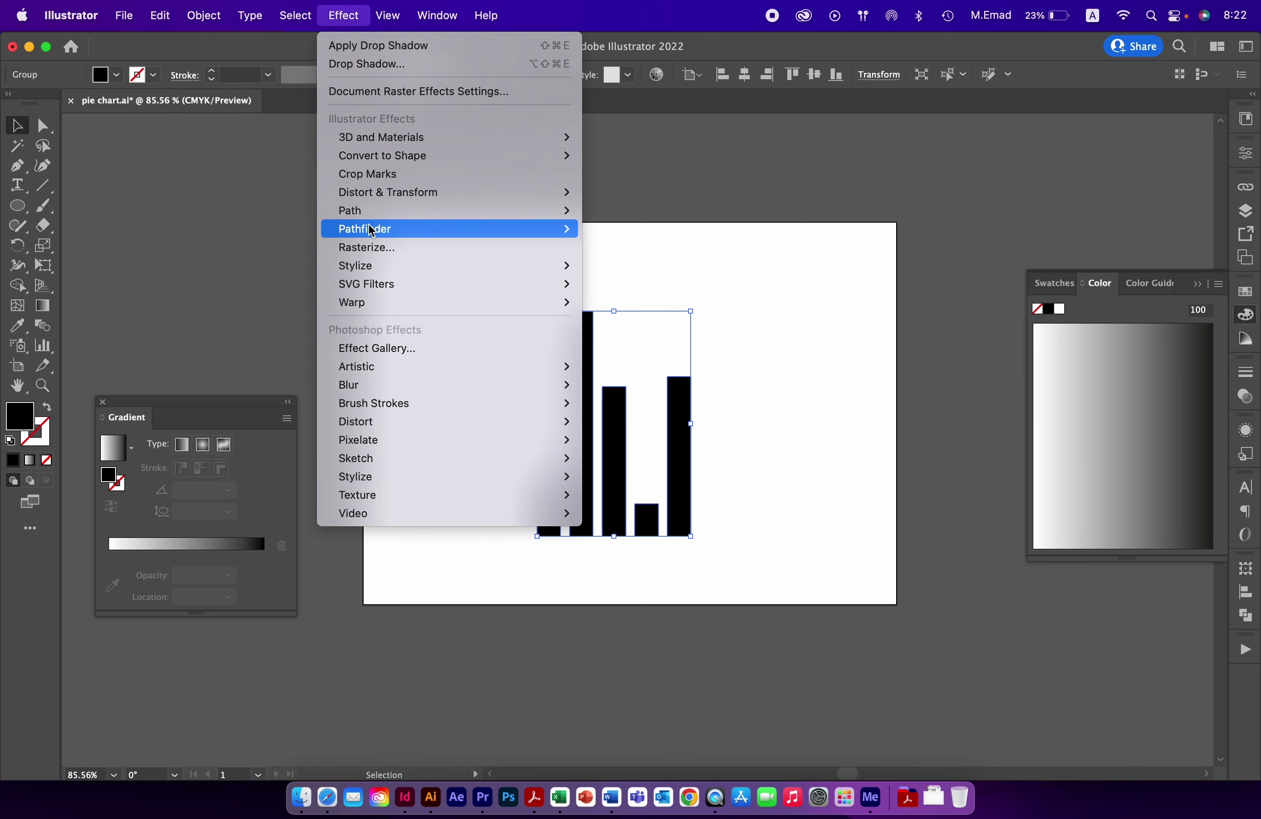
mouse_move(351, 303)
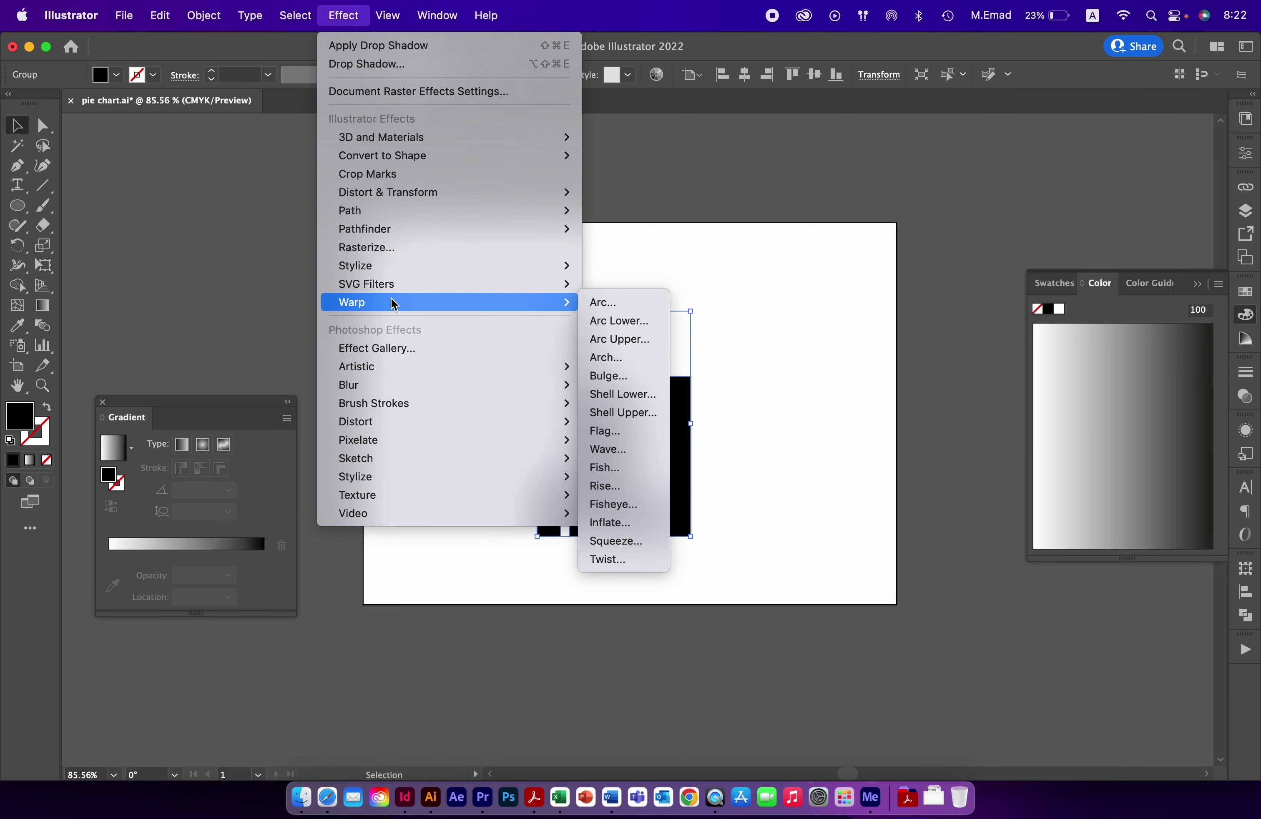
click(586, 305)
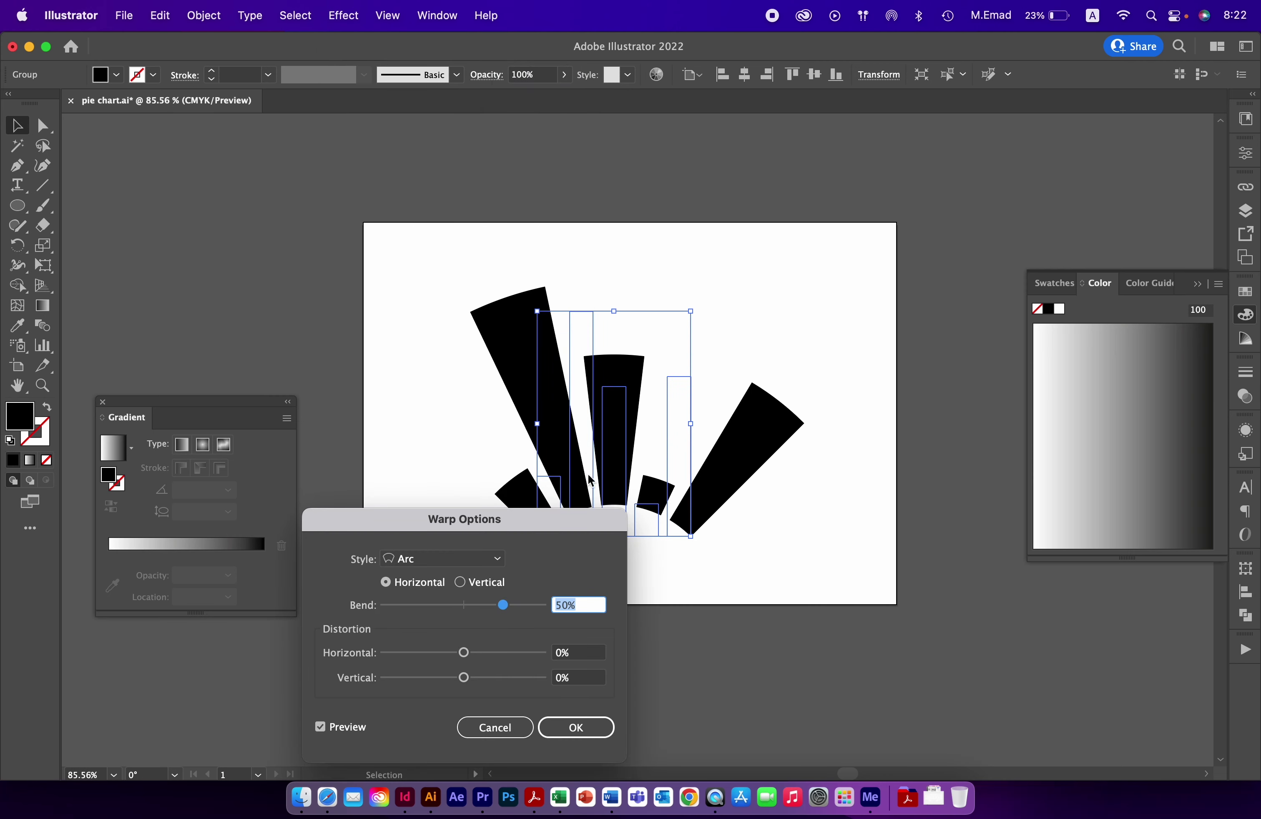
drag(554, 524, 322, 202)
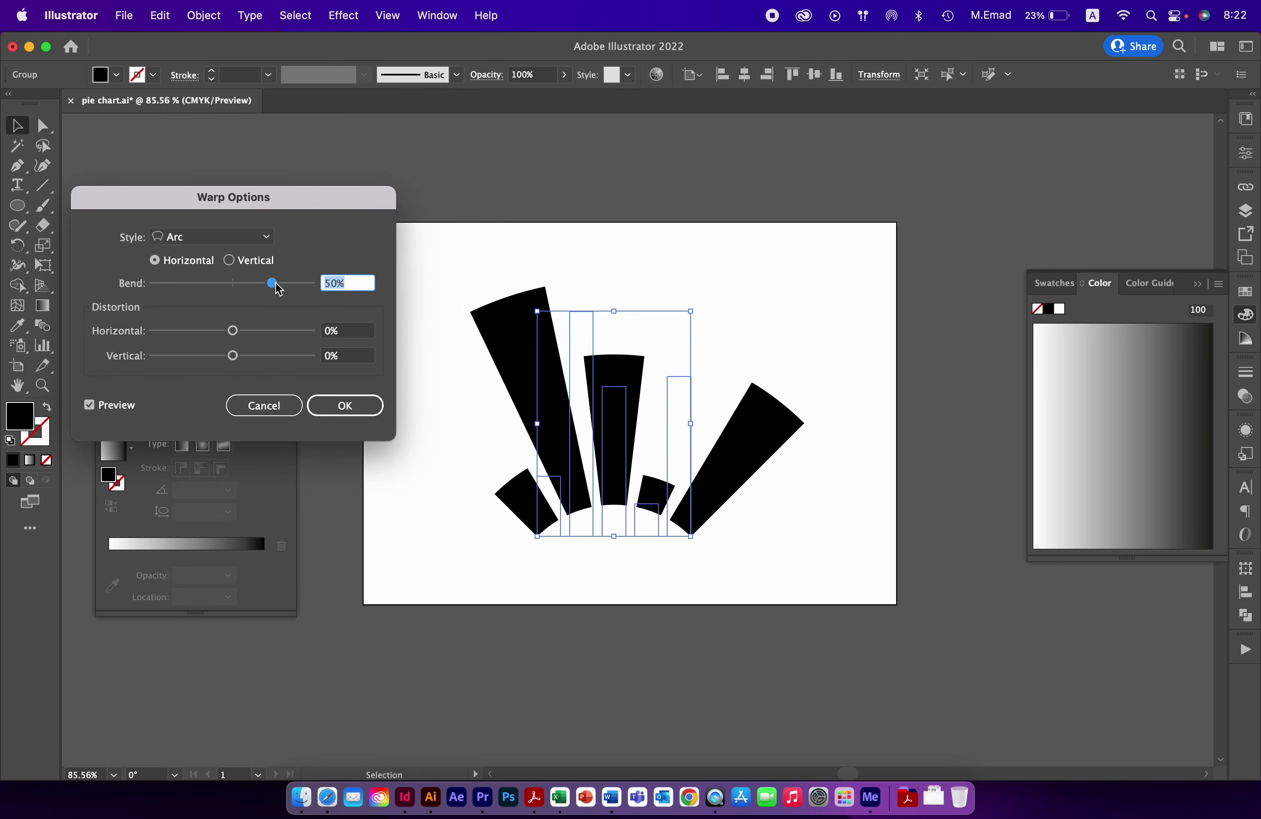
drag(273, 284, 320, 284)
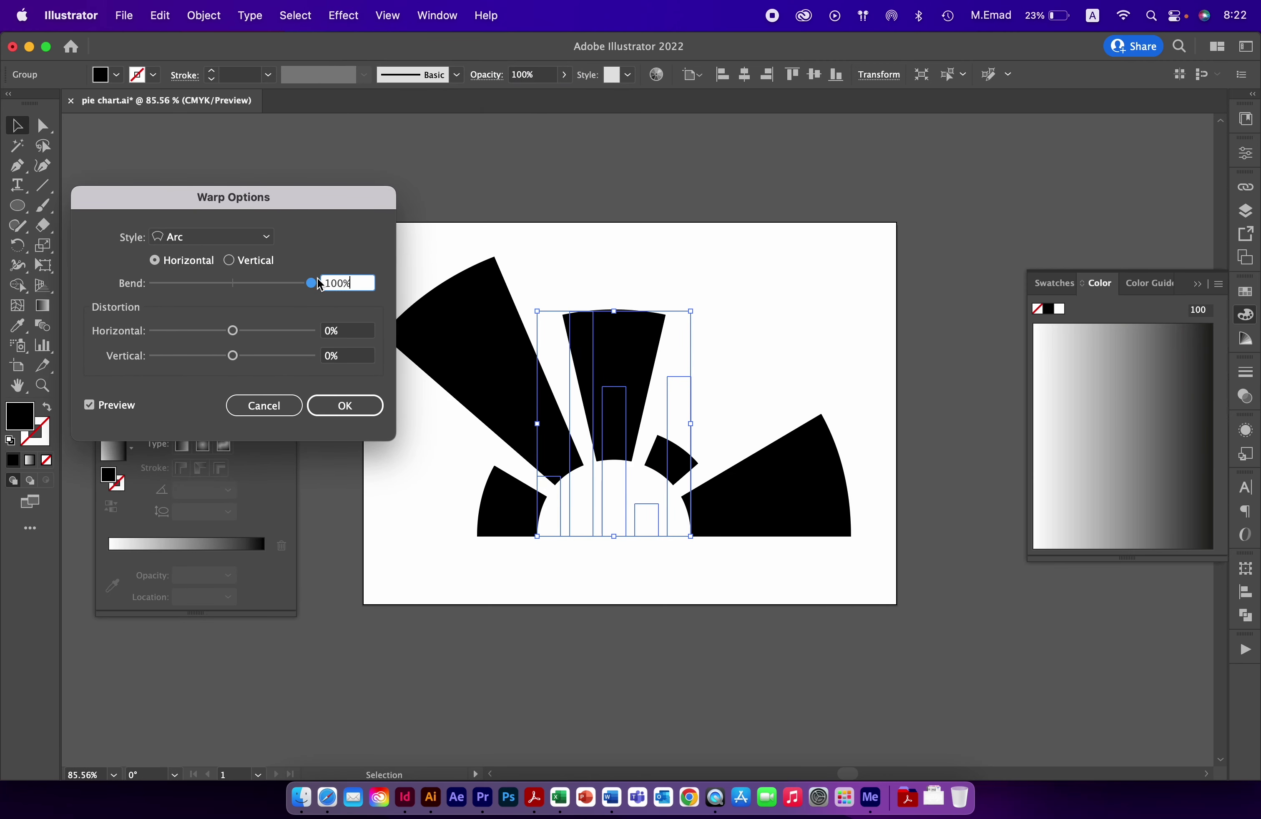
click(336, 407)
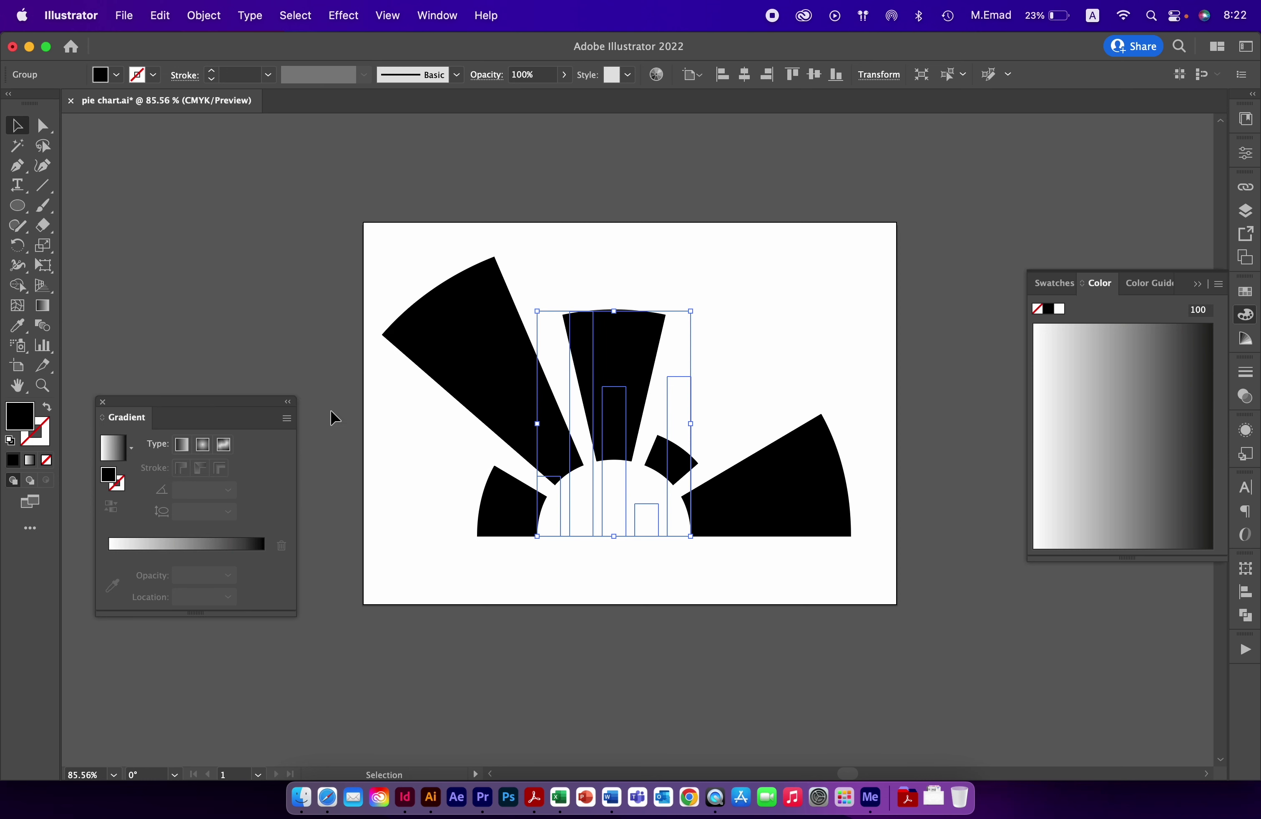
click(769, 440)
Fill the right-hand wedge purple and select another wedge to recolour.
key(a)
click(676, 515)
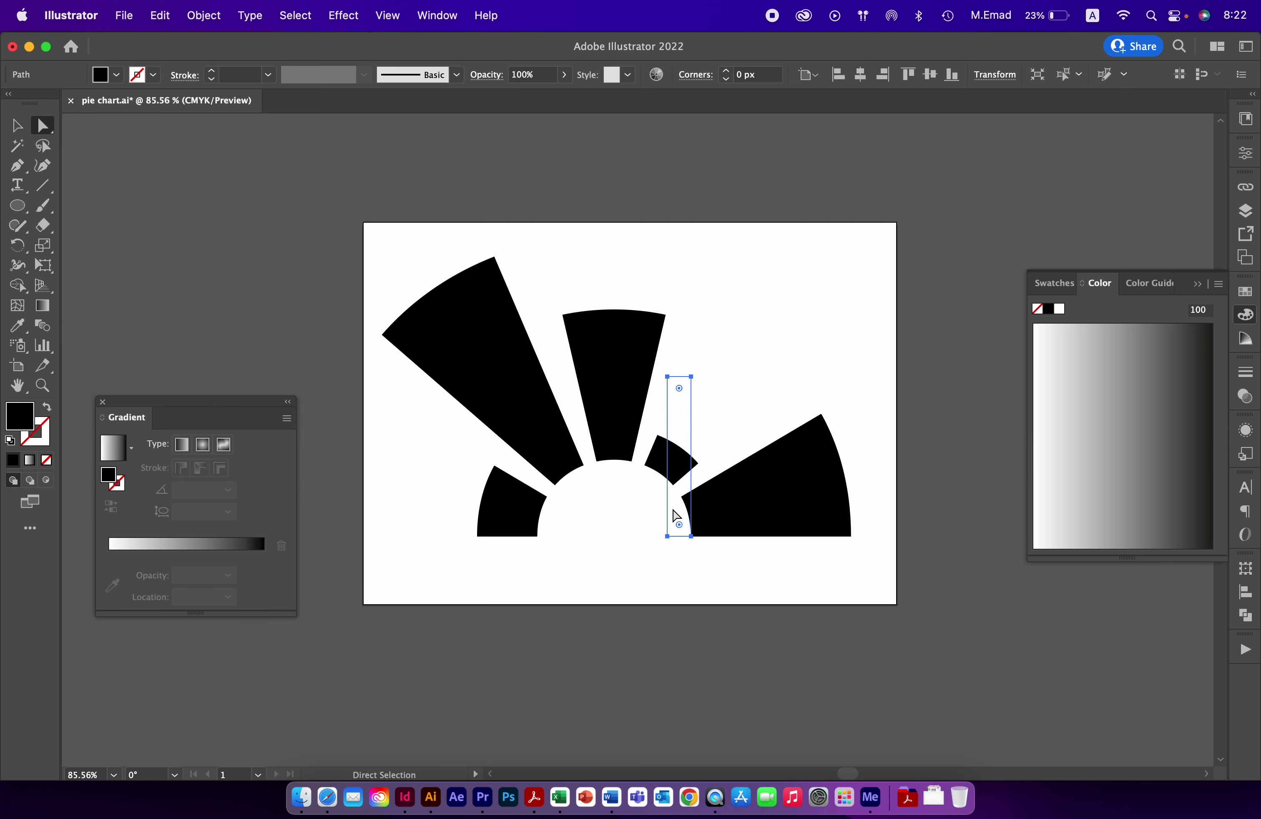
click(1246, 292)
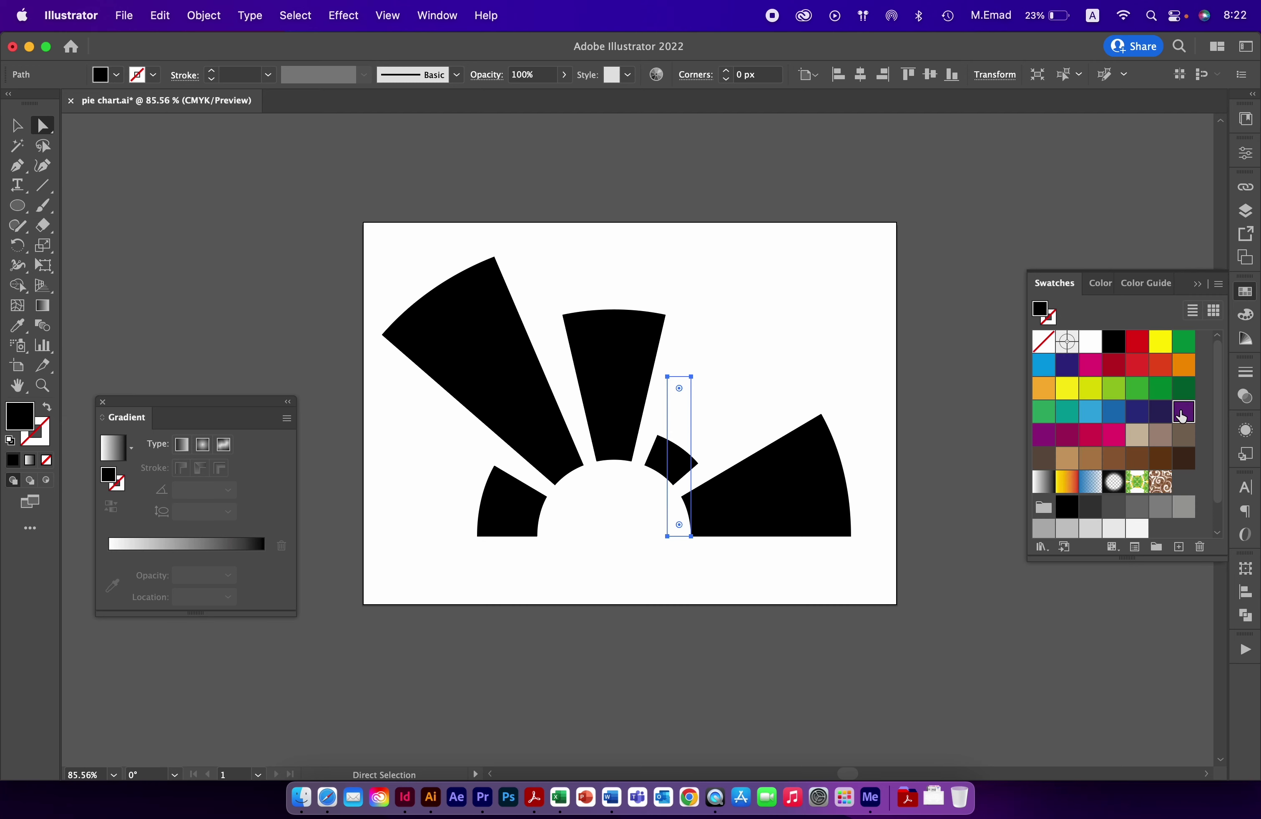
click(1184, 412)
drag(658, 503, 645, 532)
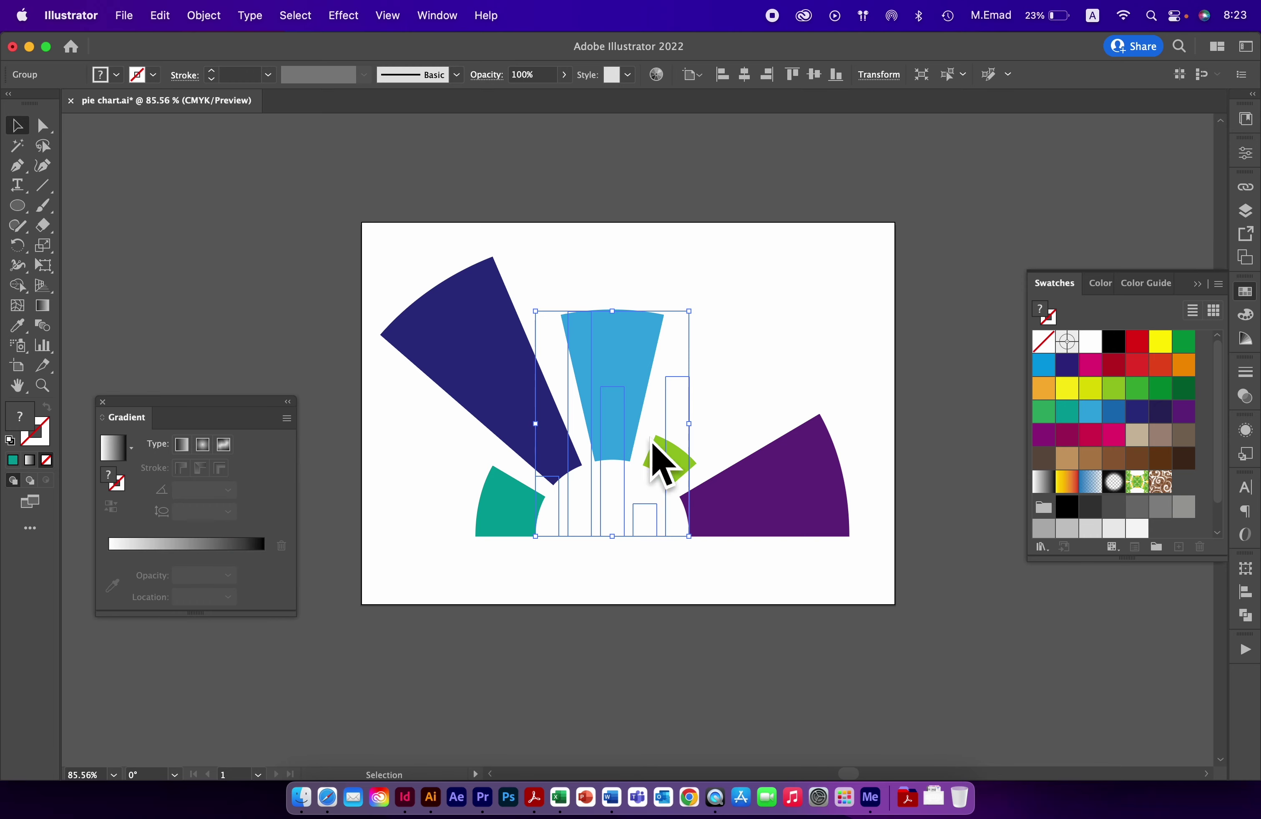
key(super)
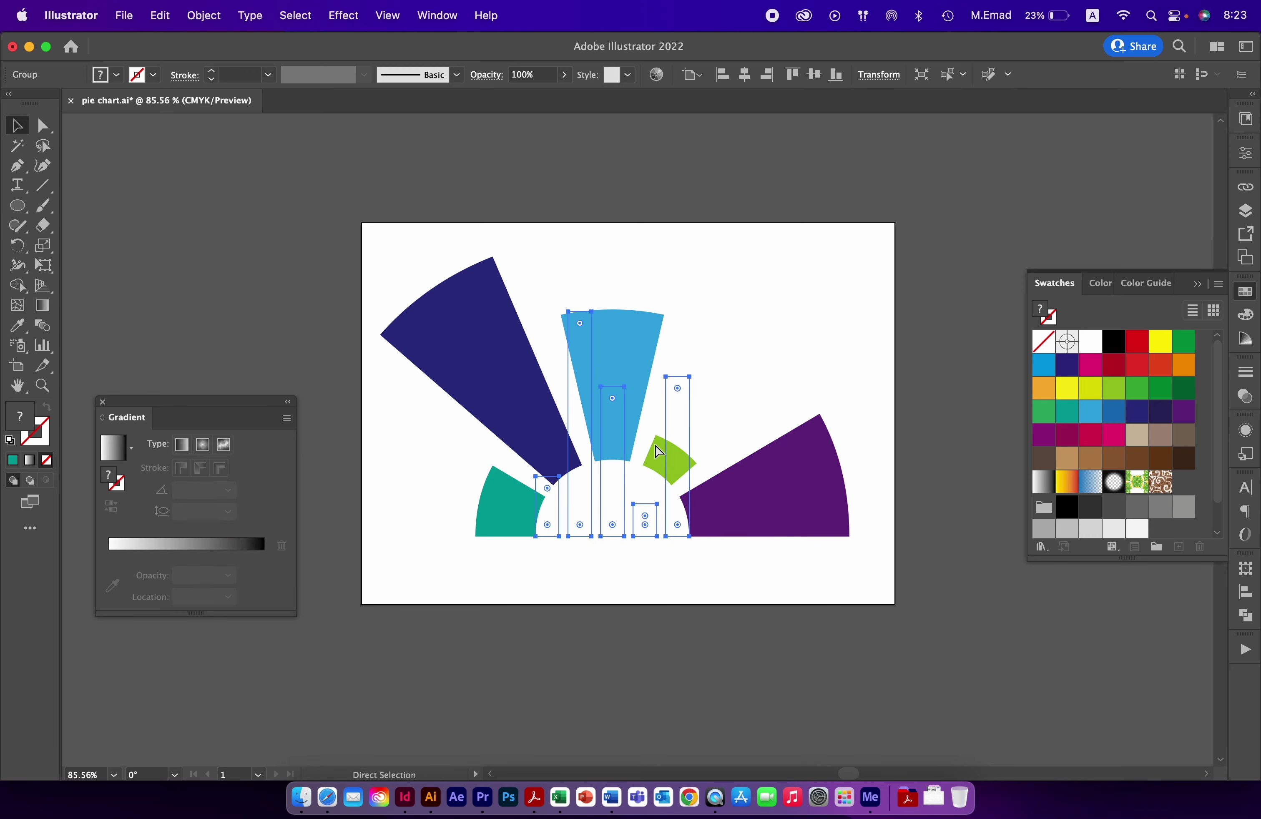
Paste the coloured fan chart onto the InDesign left page and nudge it into place.
click(406, 790)
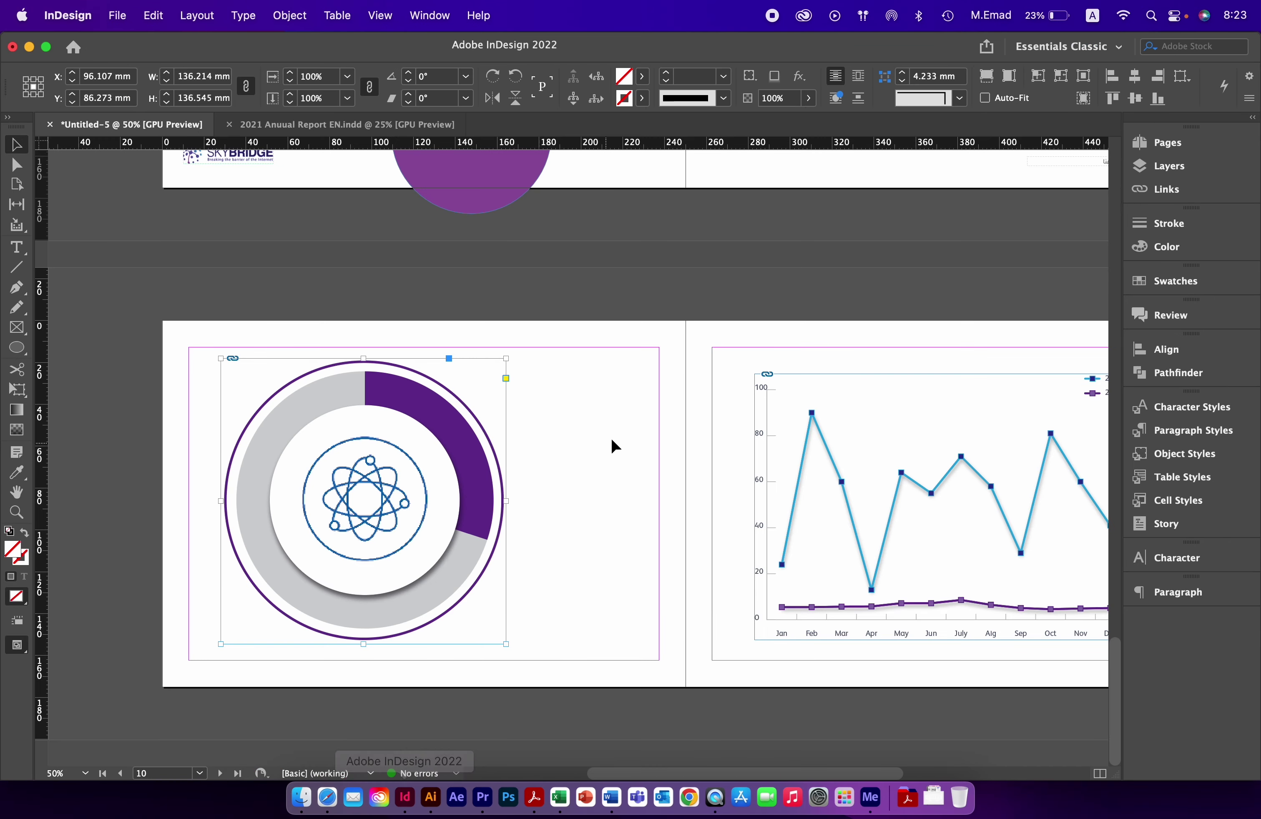
click(611, 446)
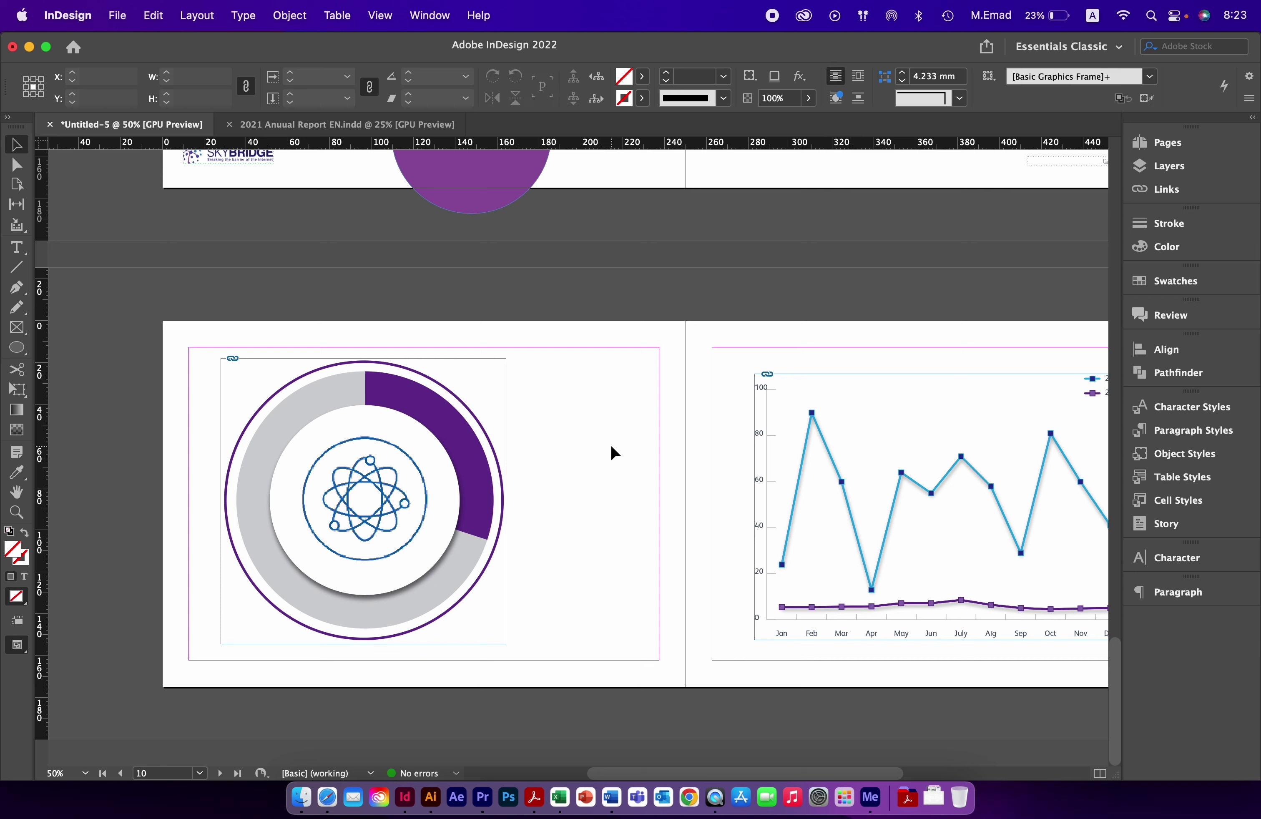
key(super+v)
drag(560, 499, 593, 501)
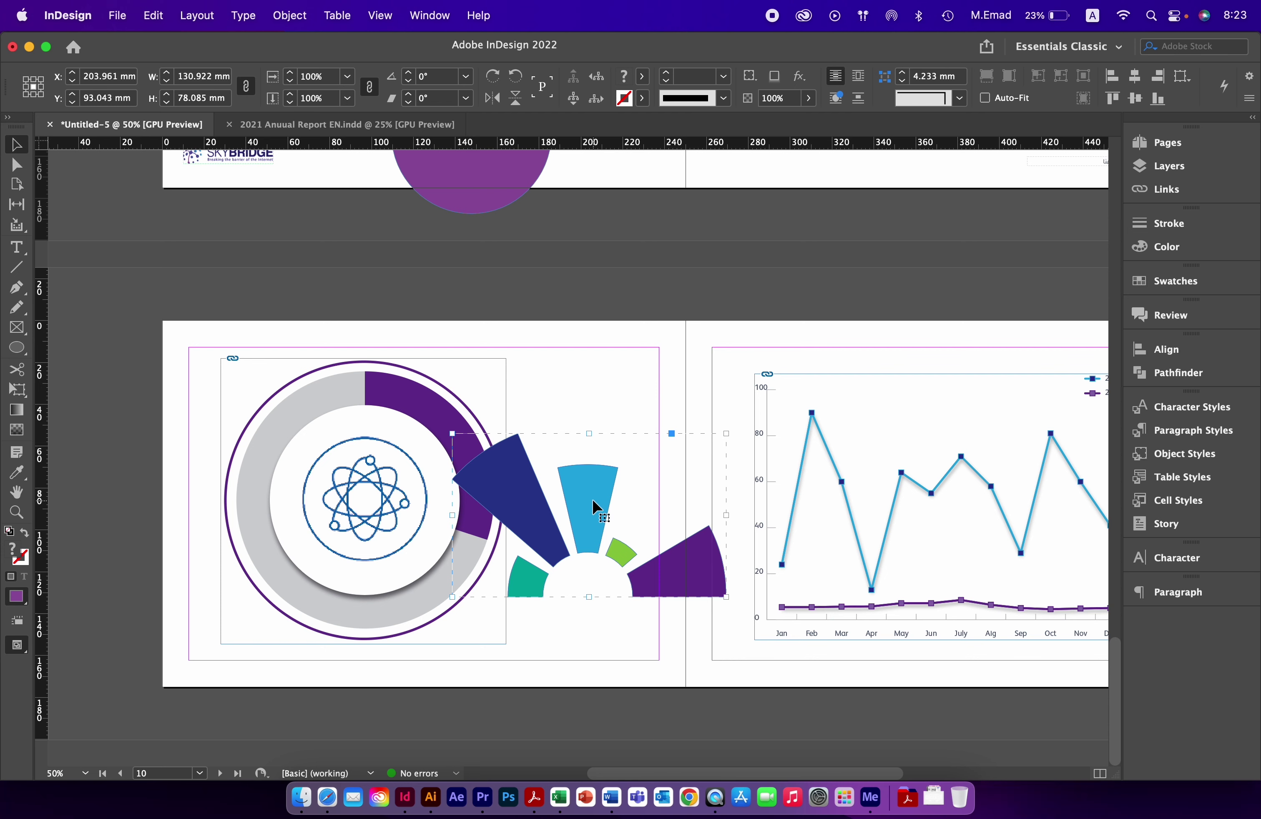
key(super+Tab)
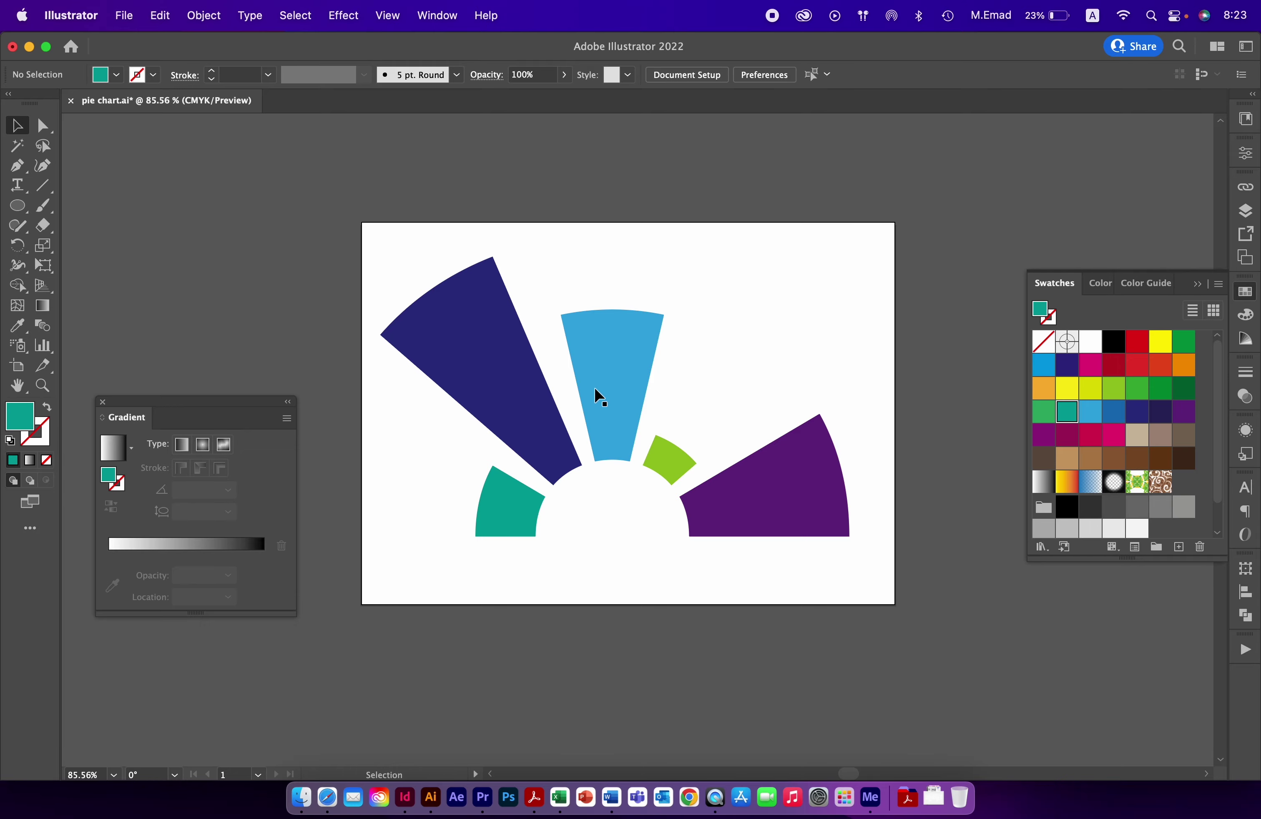
key(super+Tab)
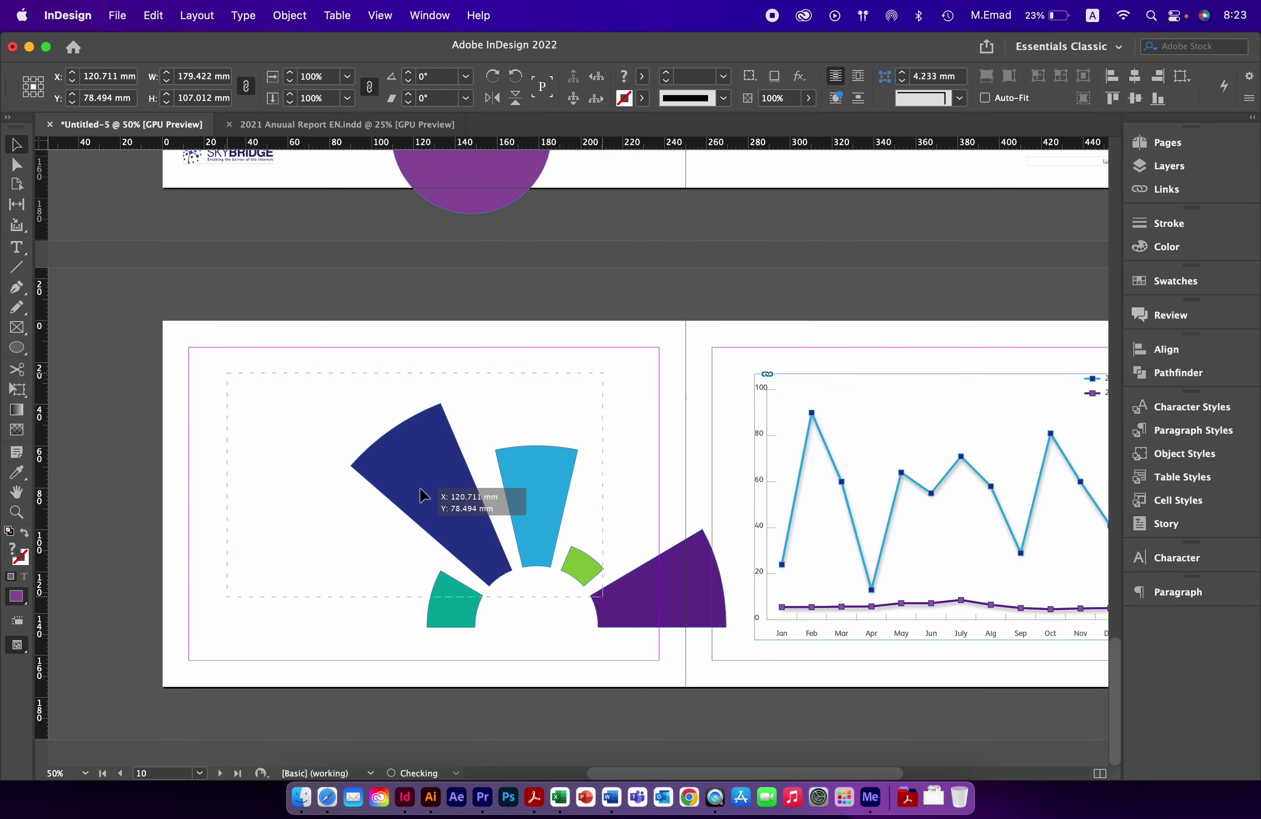
Move the fan chart onto the left page and draw a [Paper]-filled circle at its centre.
mouse_move(457, 389)
mouse_down()
mouse_move(416, 625)
mouse_move(460, 673)
mouse_up()
click(1175, 280)
click(861, 363)
key(v)
drag(438, 615, 433, 589)
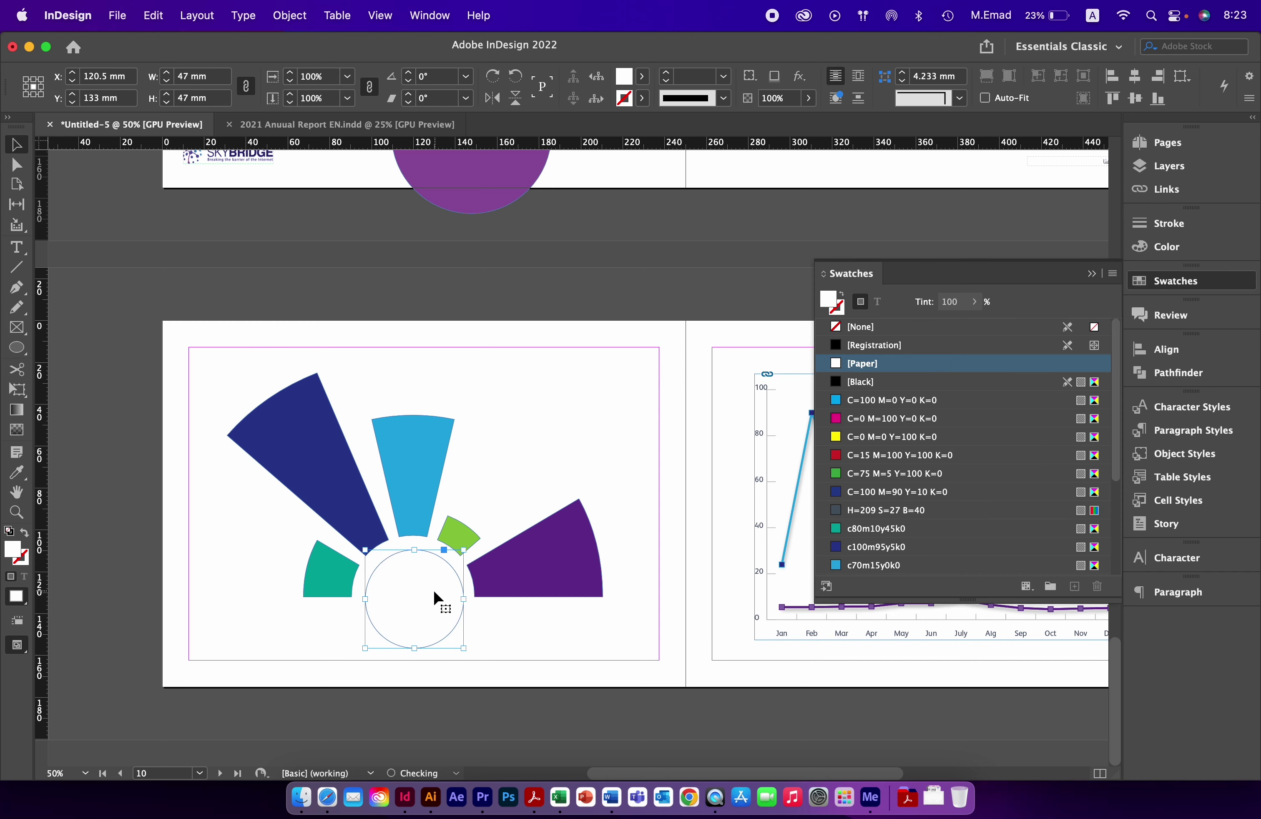
Give the circle a drop shadow with 22% opacity and offsets of 1 mm and 2 mm.
click(799, 76)
click(845, 114)
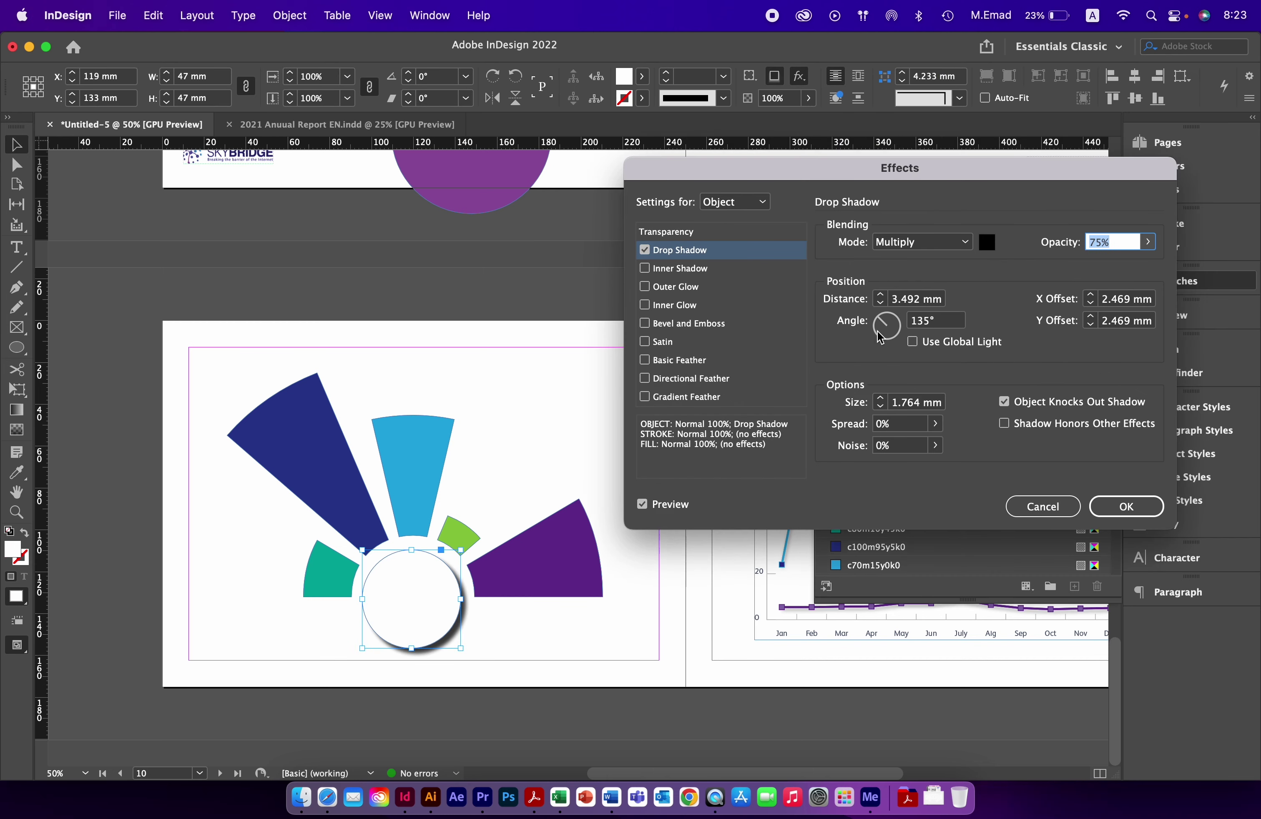
click(1148, 242)
drag(1092, 267, 1079, 264)
click(1091, 304)
click(1091, 303)
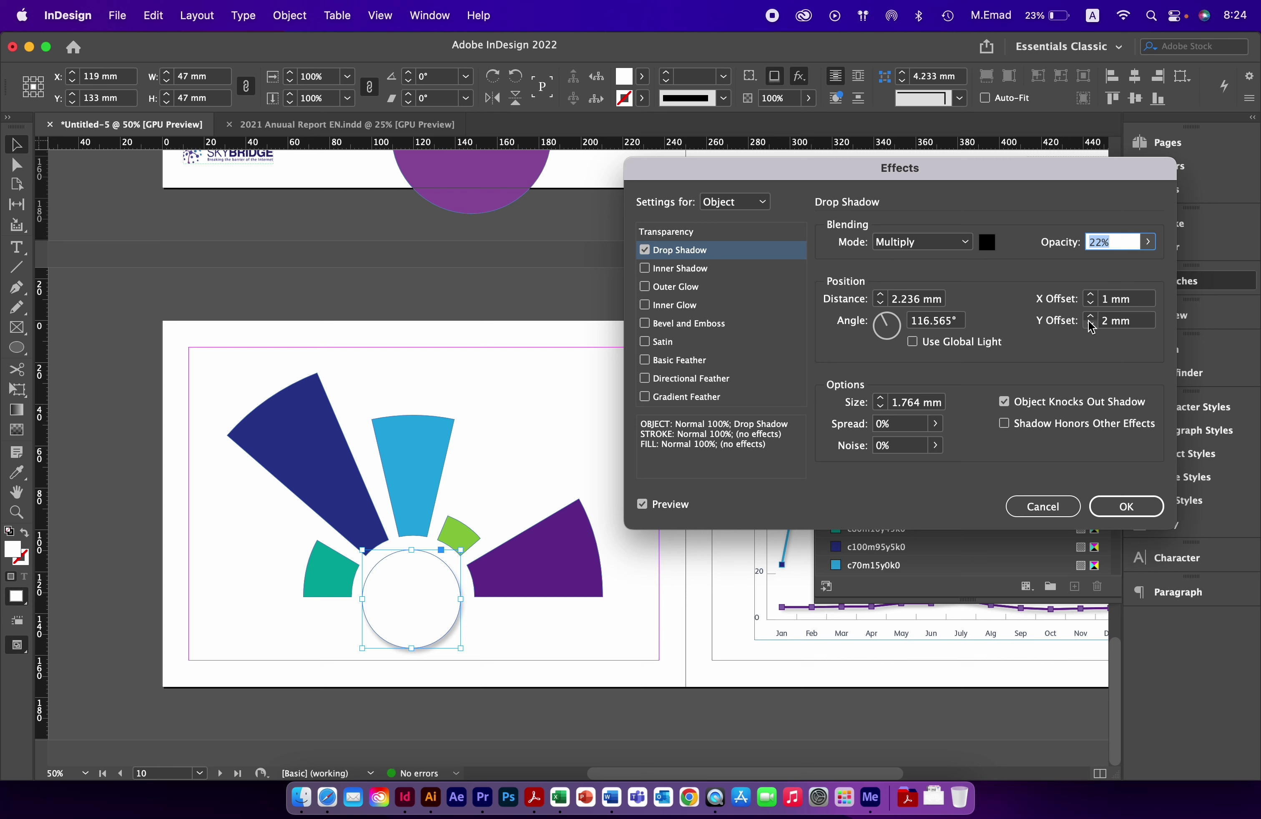
click(1126, 506)
click(555, 417)
scroll(554, 417, right, 2)
Apply B-Parent to pages 10–11, then shrink the line chart and shift it left.
click(1164, 142)
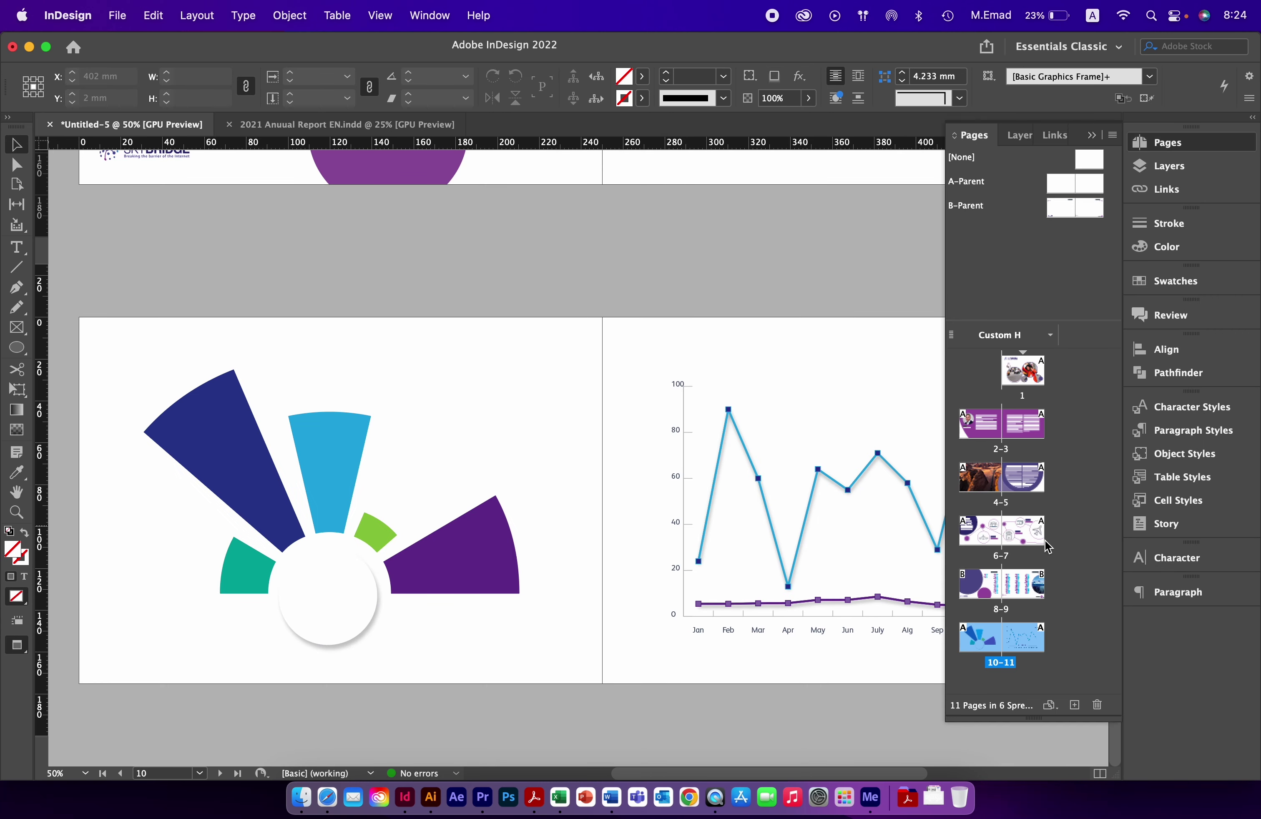
drag(1076, 260, 1001, 638)
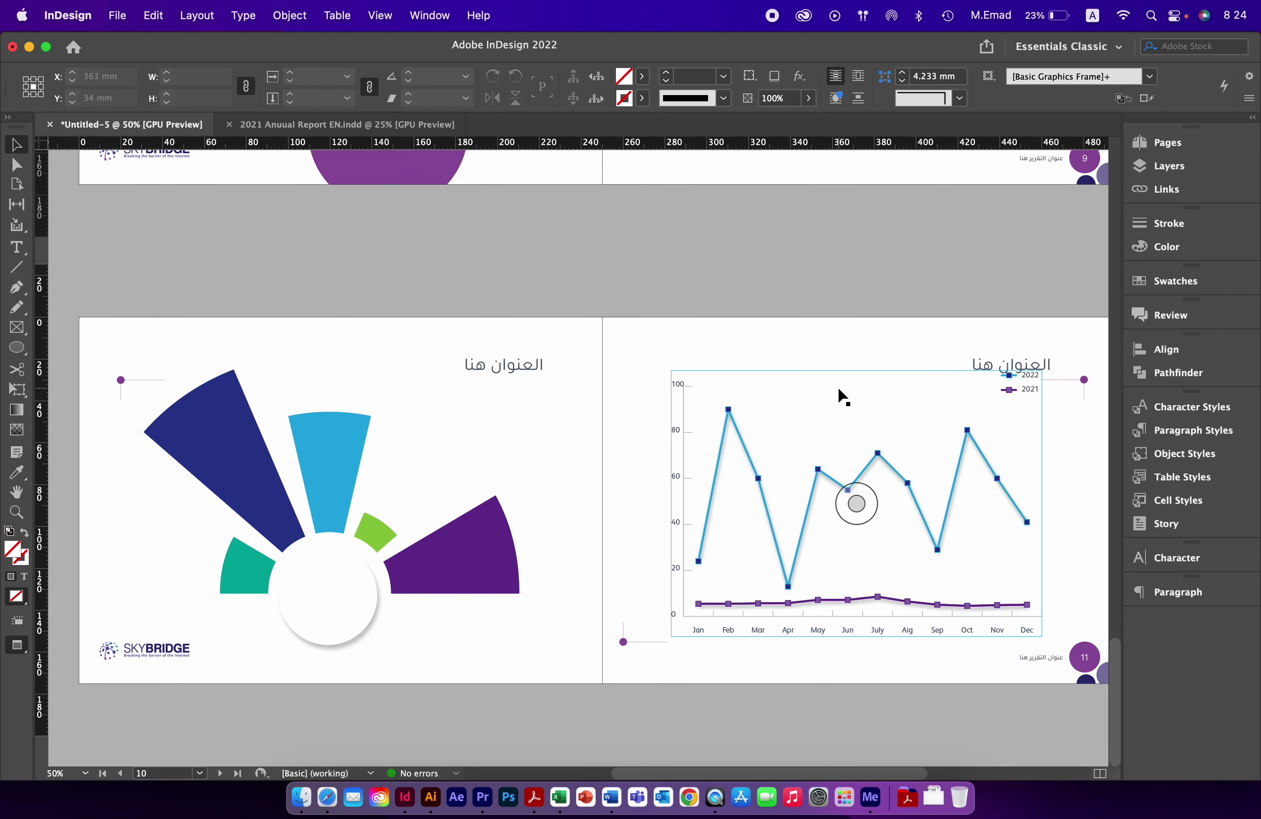
click(908, 403)
mouse_move(1041, 390)
mouse_down()
mouse_move(902, 469)
mouse_move(880, 462)
mouse_up()
Show guides and frame edges, and draw a new text frame at the right page's edge.
key(w)
key(t)
drag(966, 396, 1083, 623)
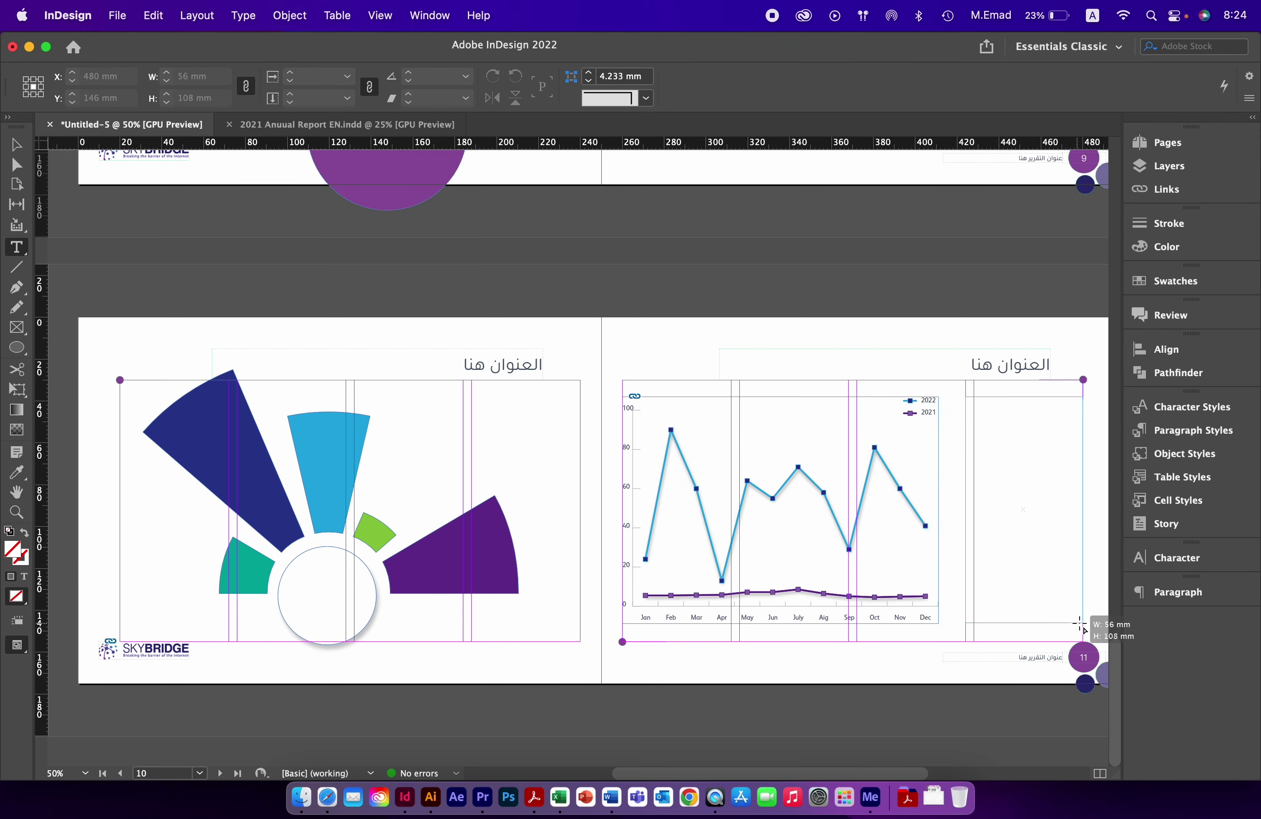